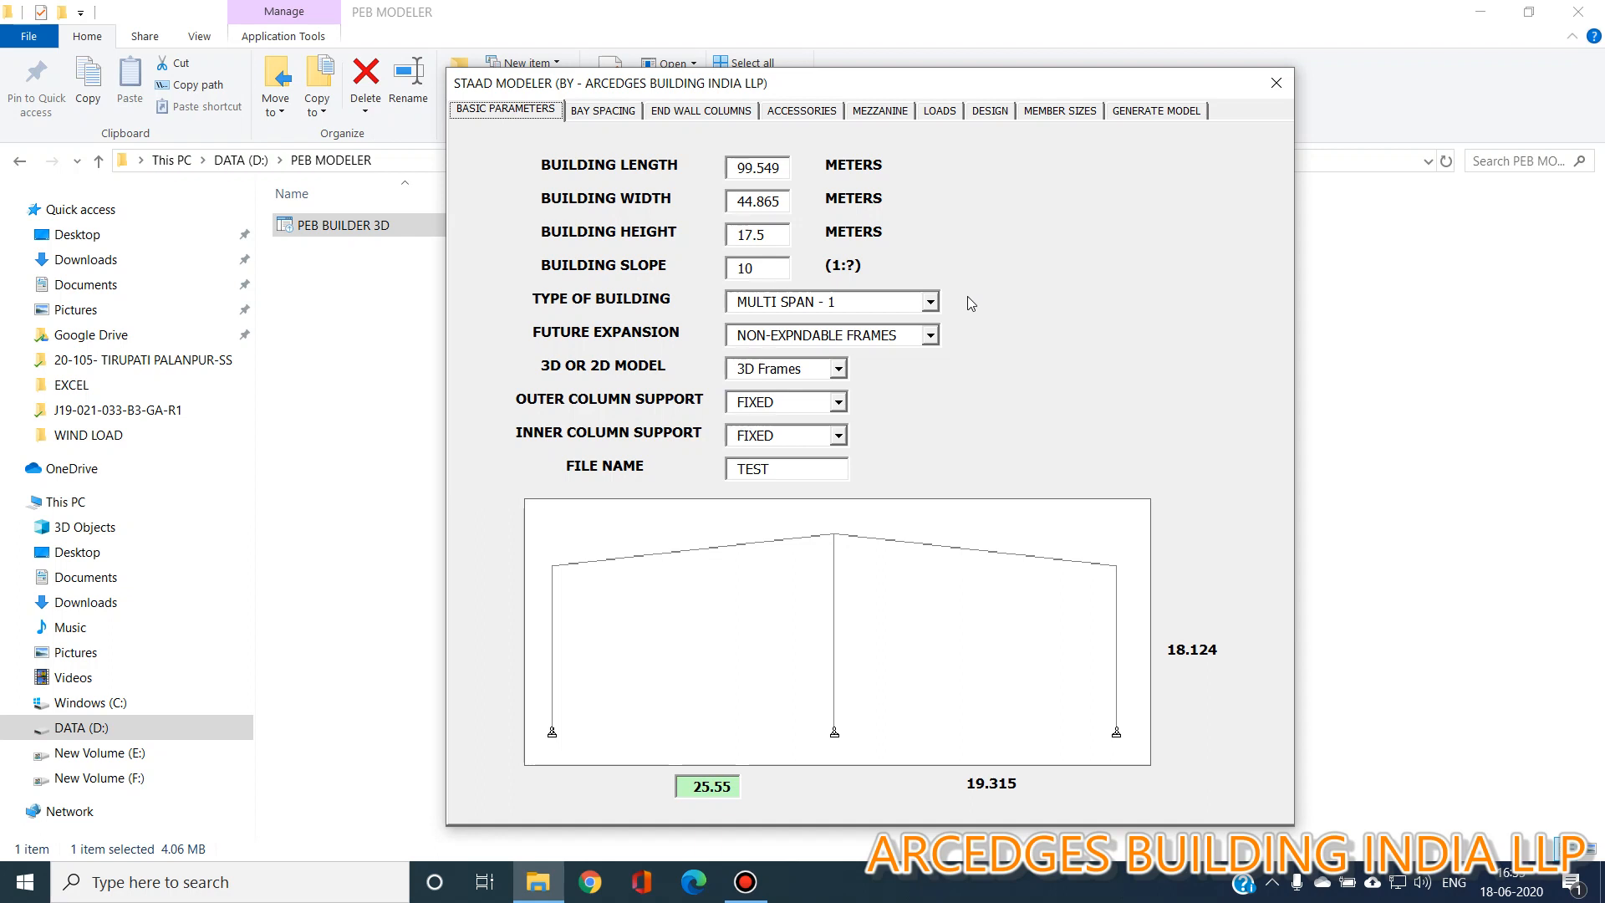
Preview the clear span and multi-span building types to compare their frame layouts.
{"action": "left_click", "coordinate": [933, 305]}
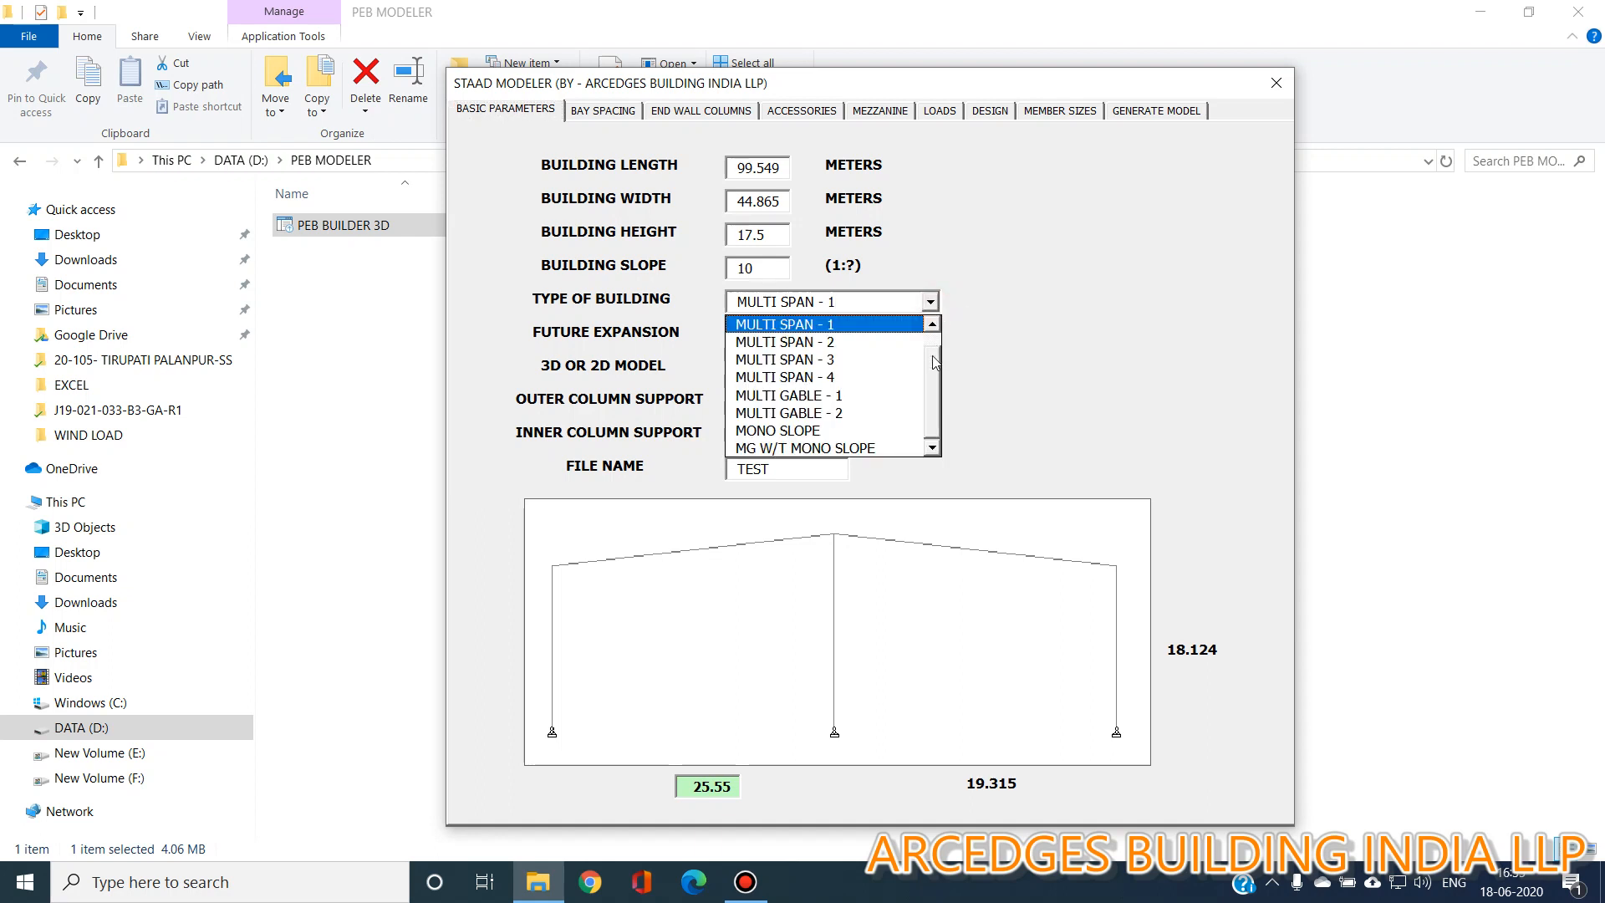
{"action": "left_click", "coordinate": [911, 324]}
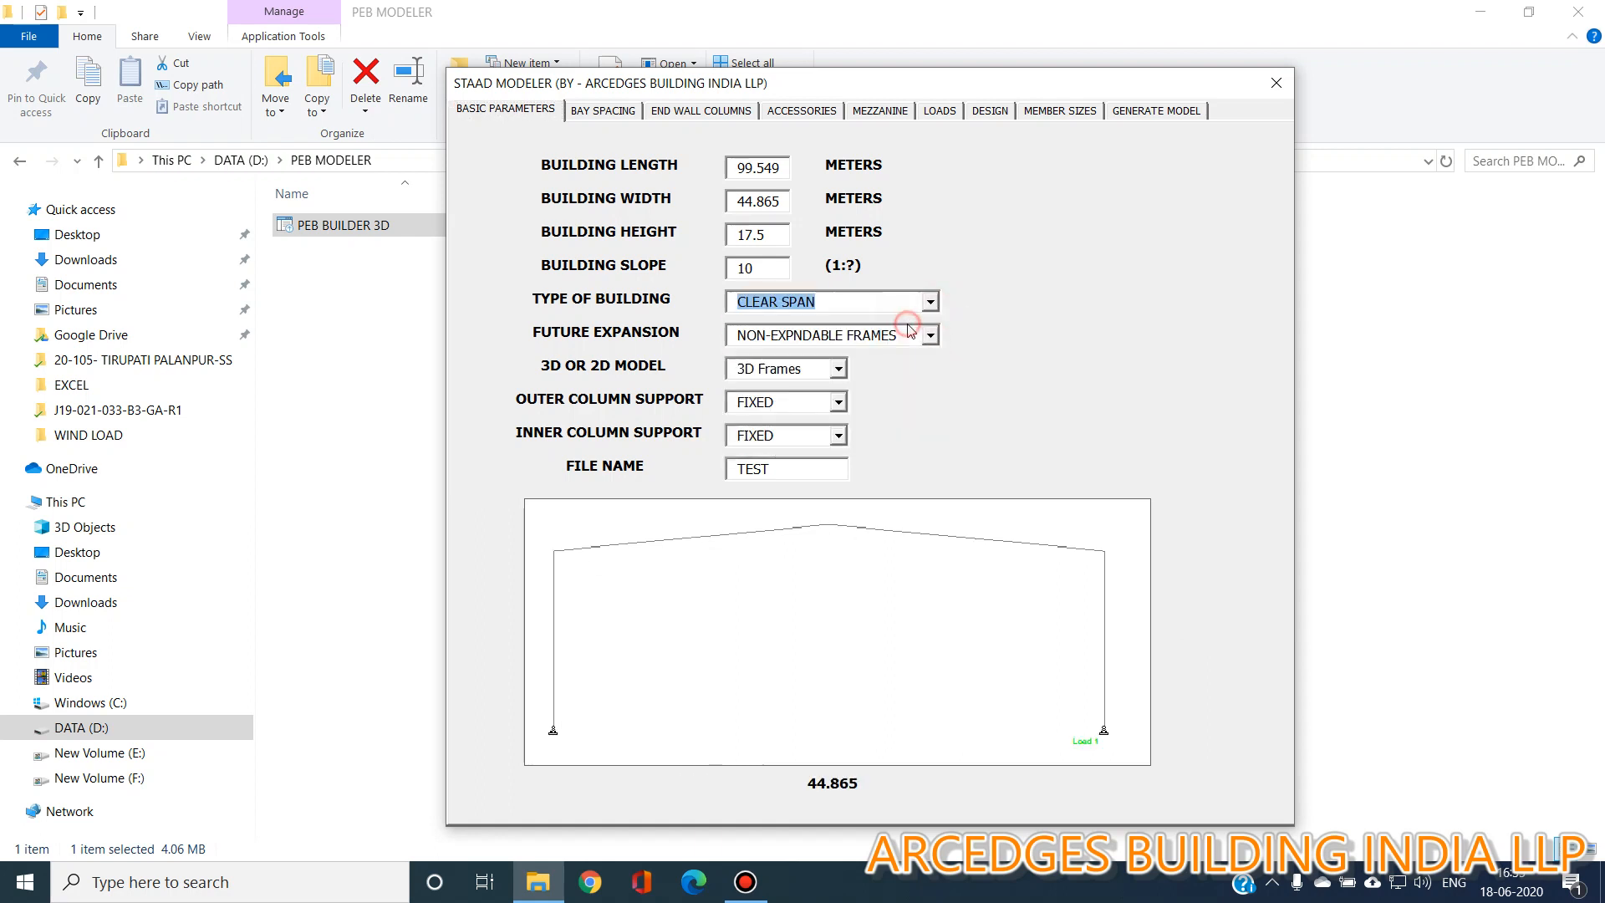
{"action": "left_click", "coordinate": [930, 302]}
{"action": "left_click", "coordinate": [919, 341]}
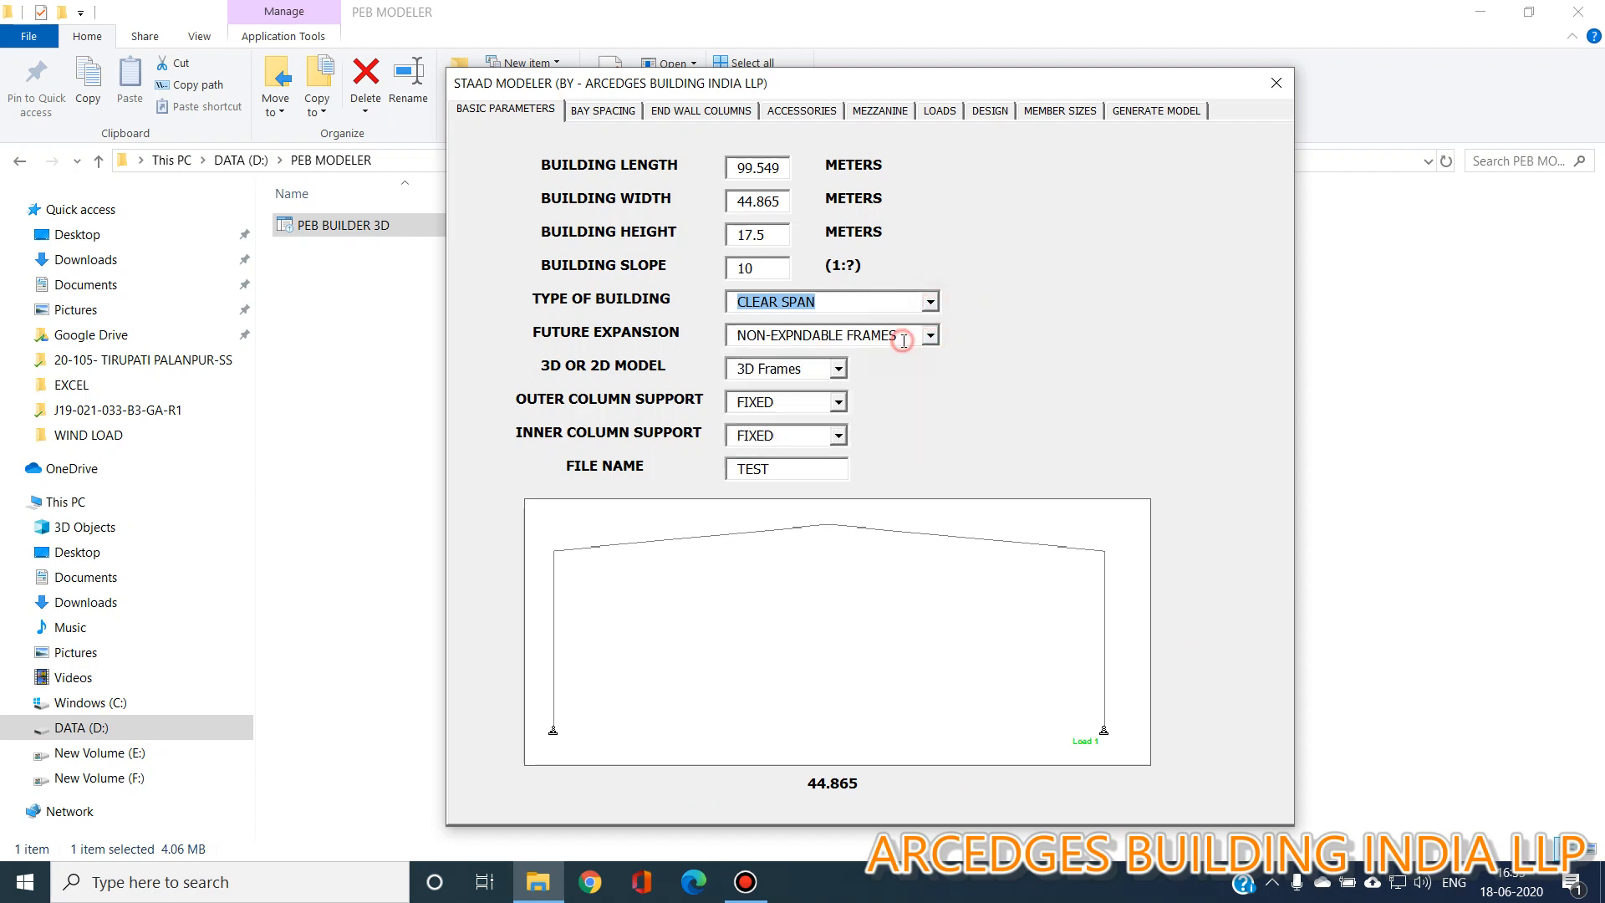
{"action": "left_click", "coordinate": [928, 304]}
{"action": "left_click", "coordinate": [903, 341]}
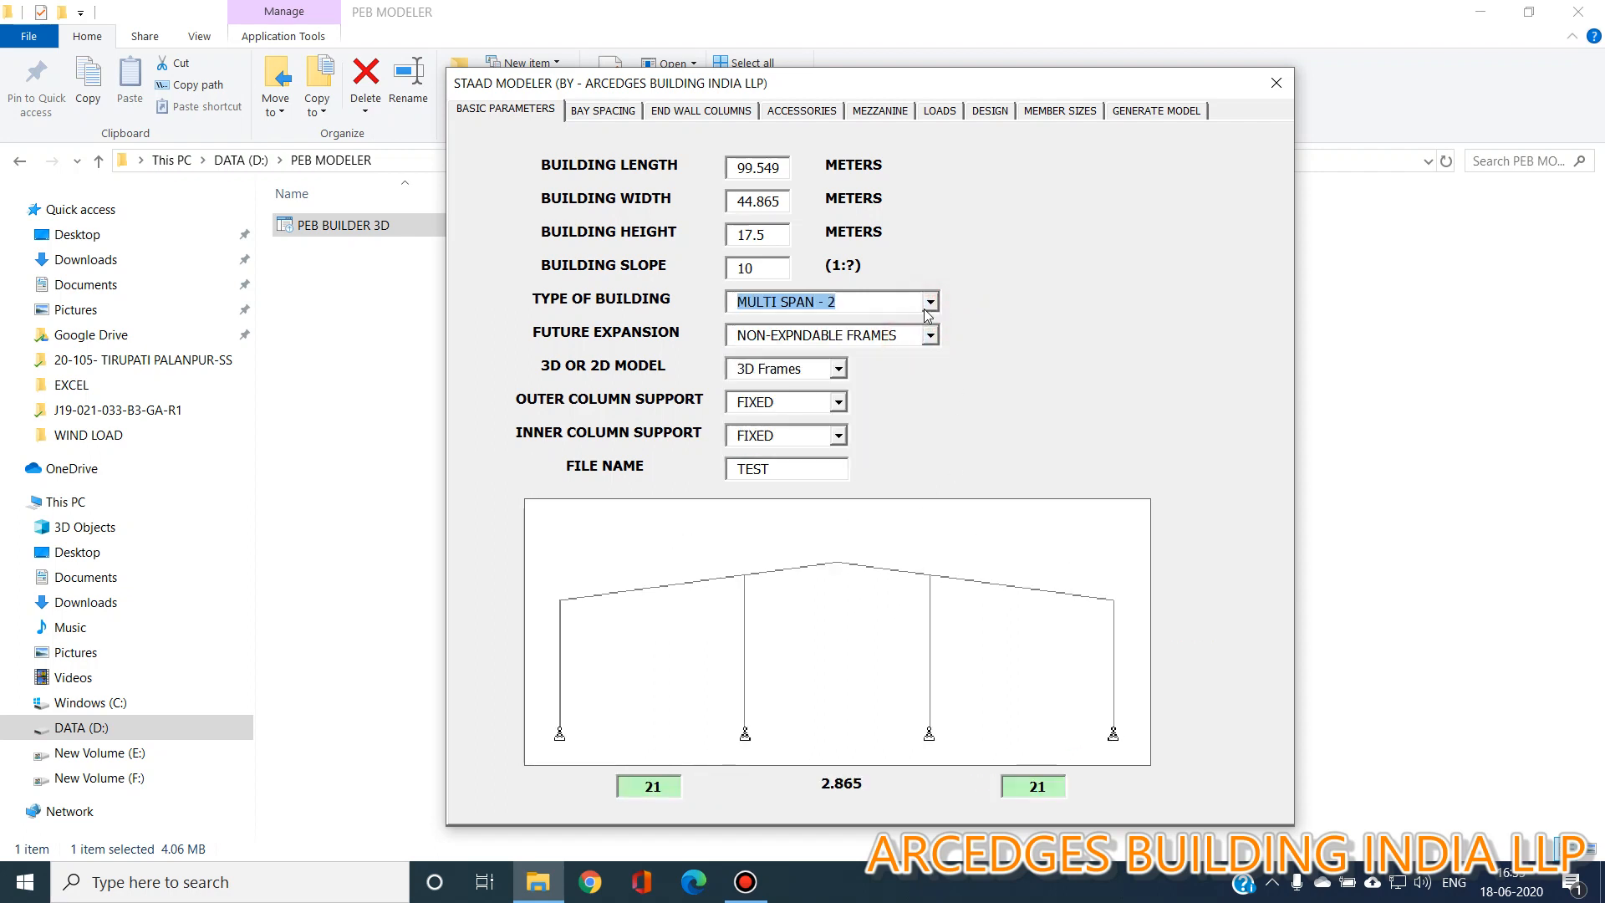
{"action": "left_click", "coordinate": [929, 302]}
{"action": "left_click", "coordinate": [903, 359]}
{"action": "left_click", "coordinate": [929, 303]}
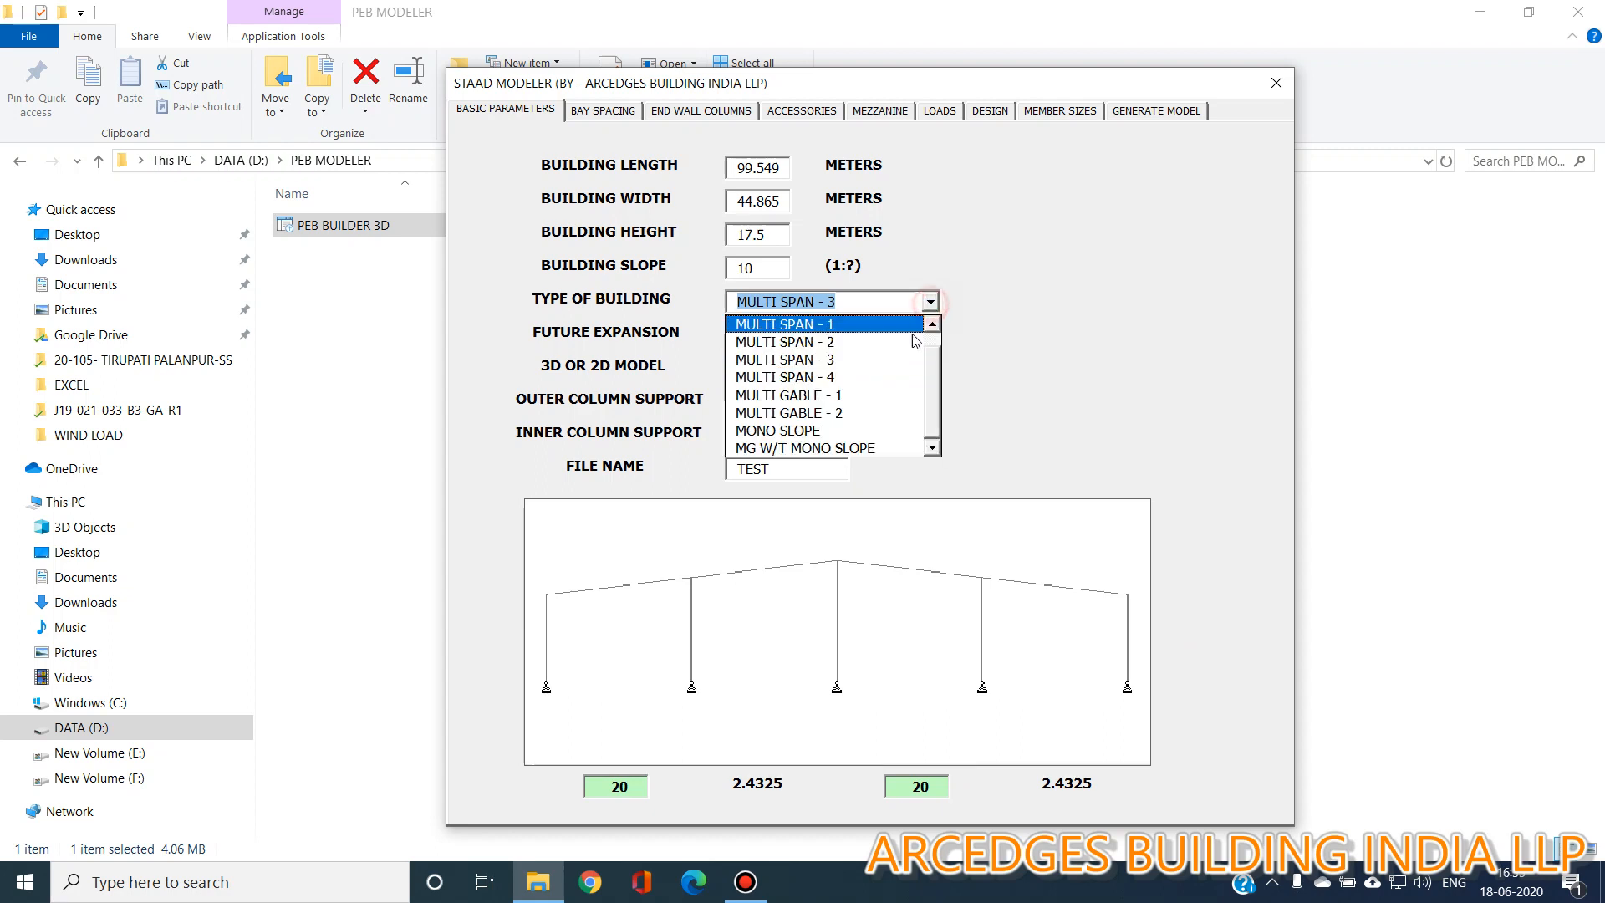
{"action": "left_click", "coordinate": [896, 377]}
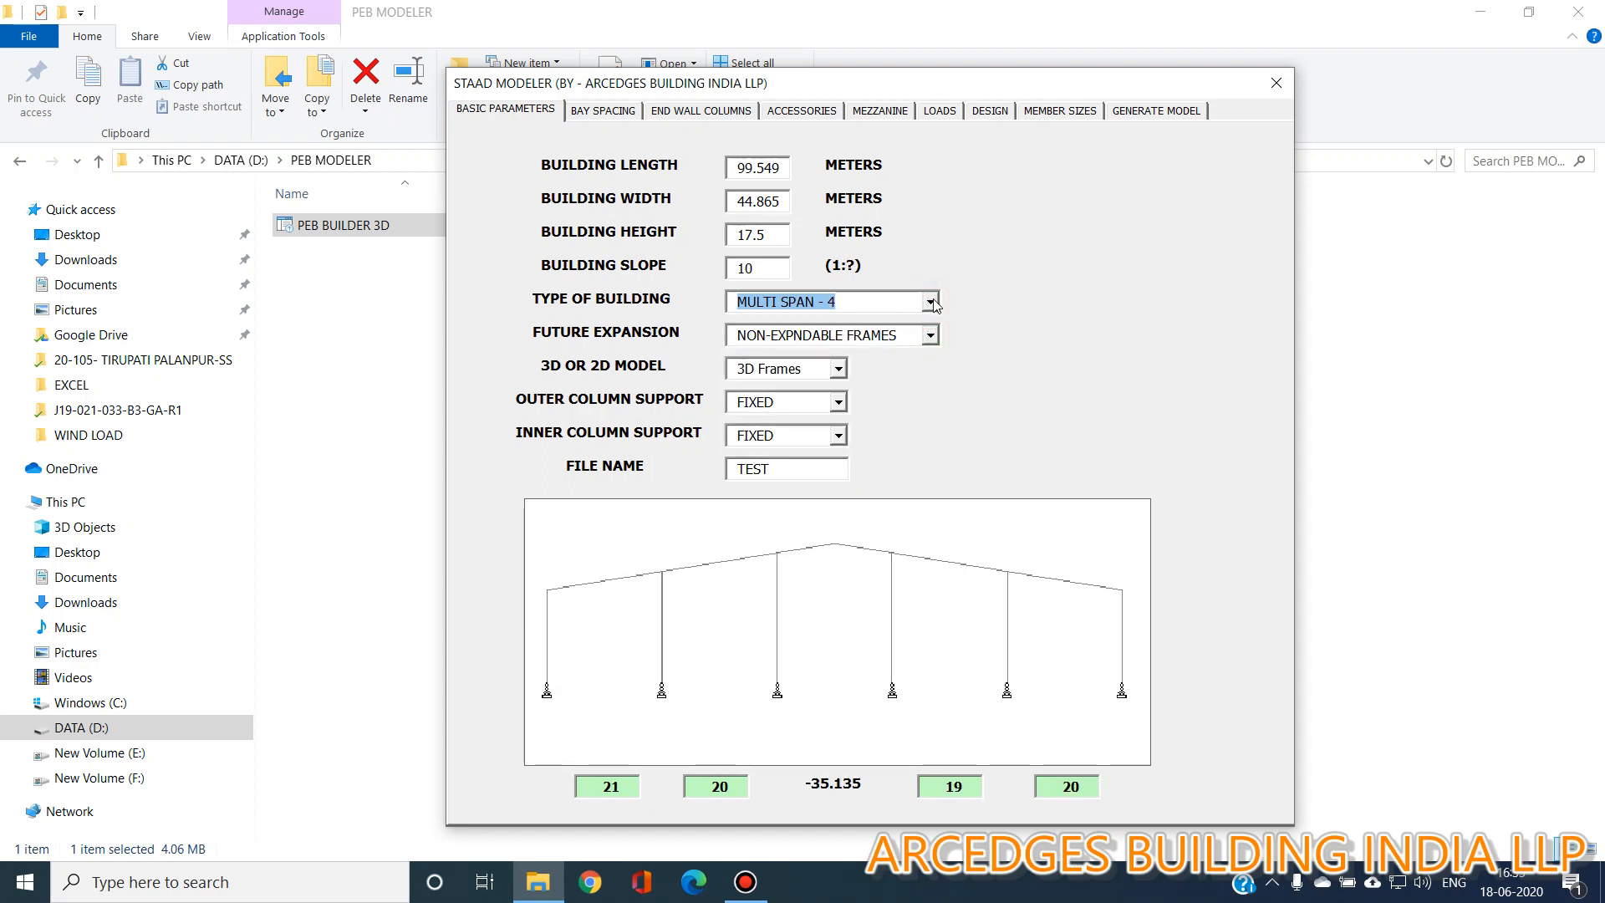
Preview the multi-gable, mono slope and MG W/T mono slope building types.
{"action": "left_click", "coordinate": [929, 302]}
{"action": "left_click", "coordinate": [899, 394]}
{"action": "left_click", "coordinate": [930, 303]}
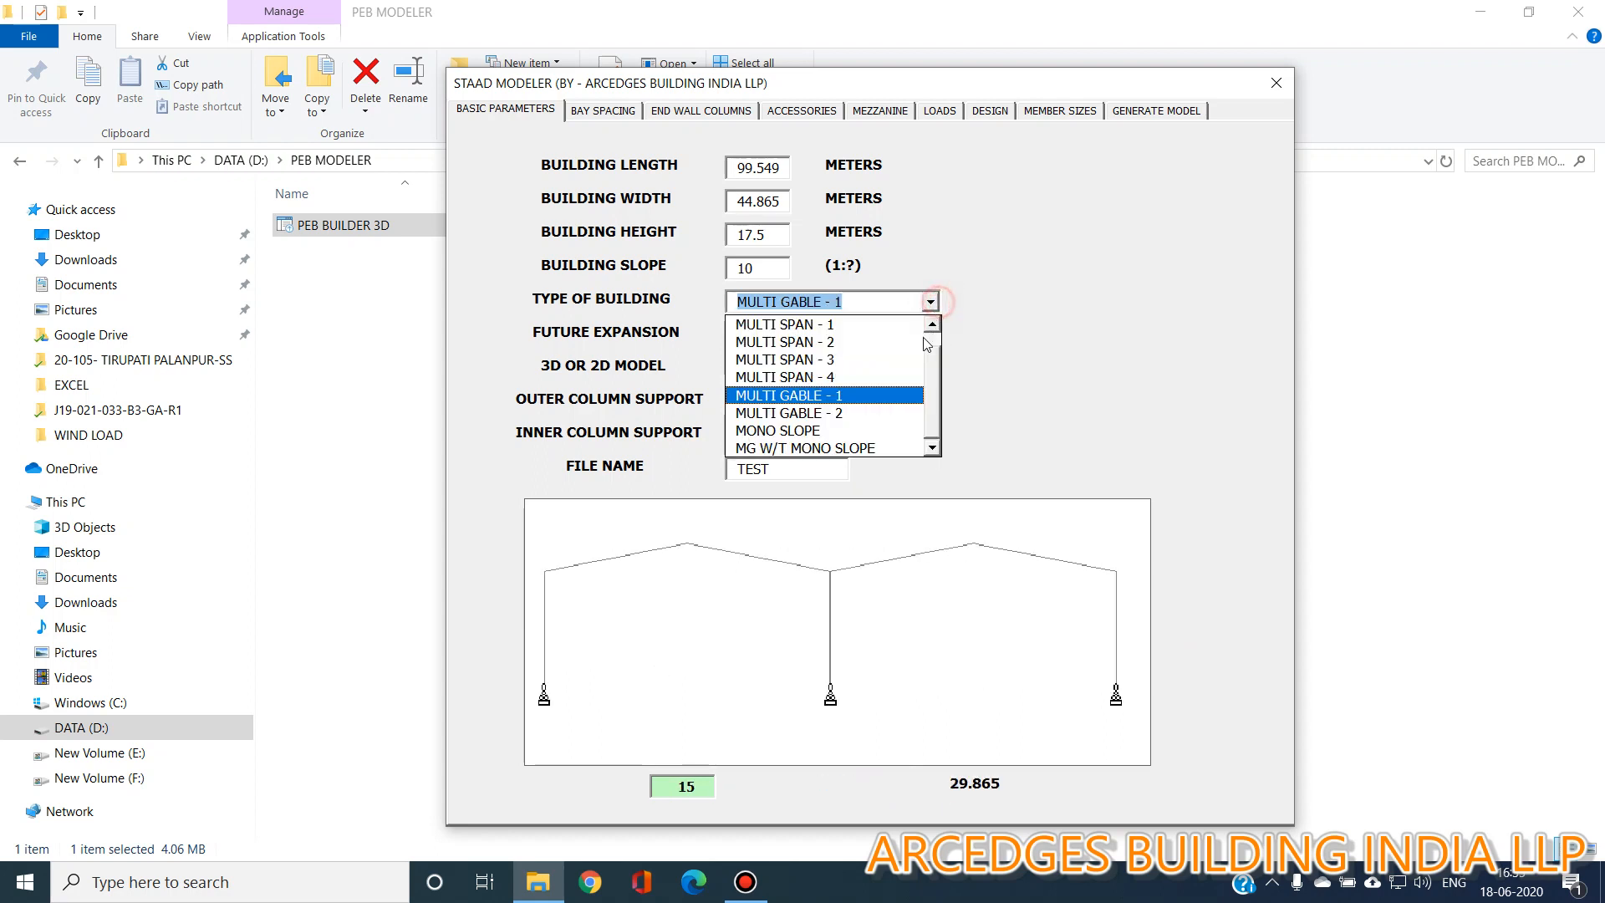
{"action": "left_click", "coordinate": [893, 415]}
{"action": "left_click", "coordinate": [930, 302]}
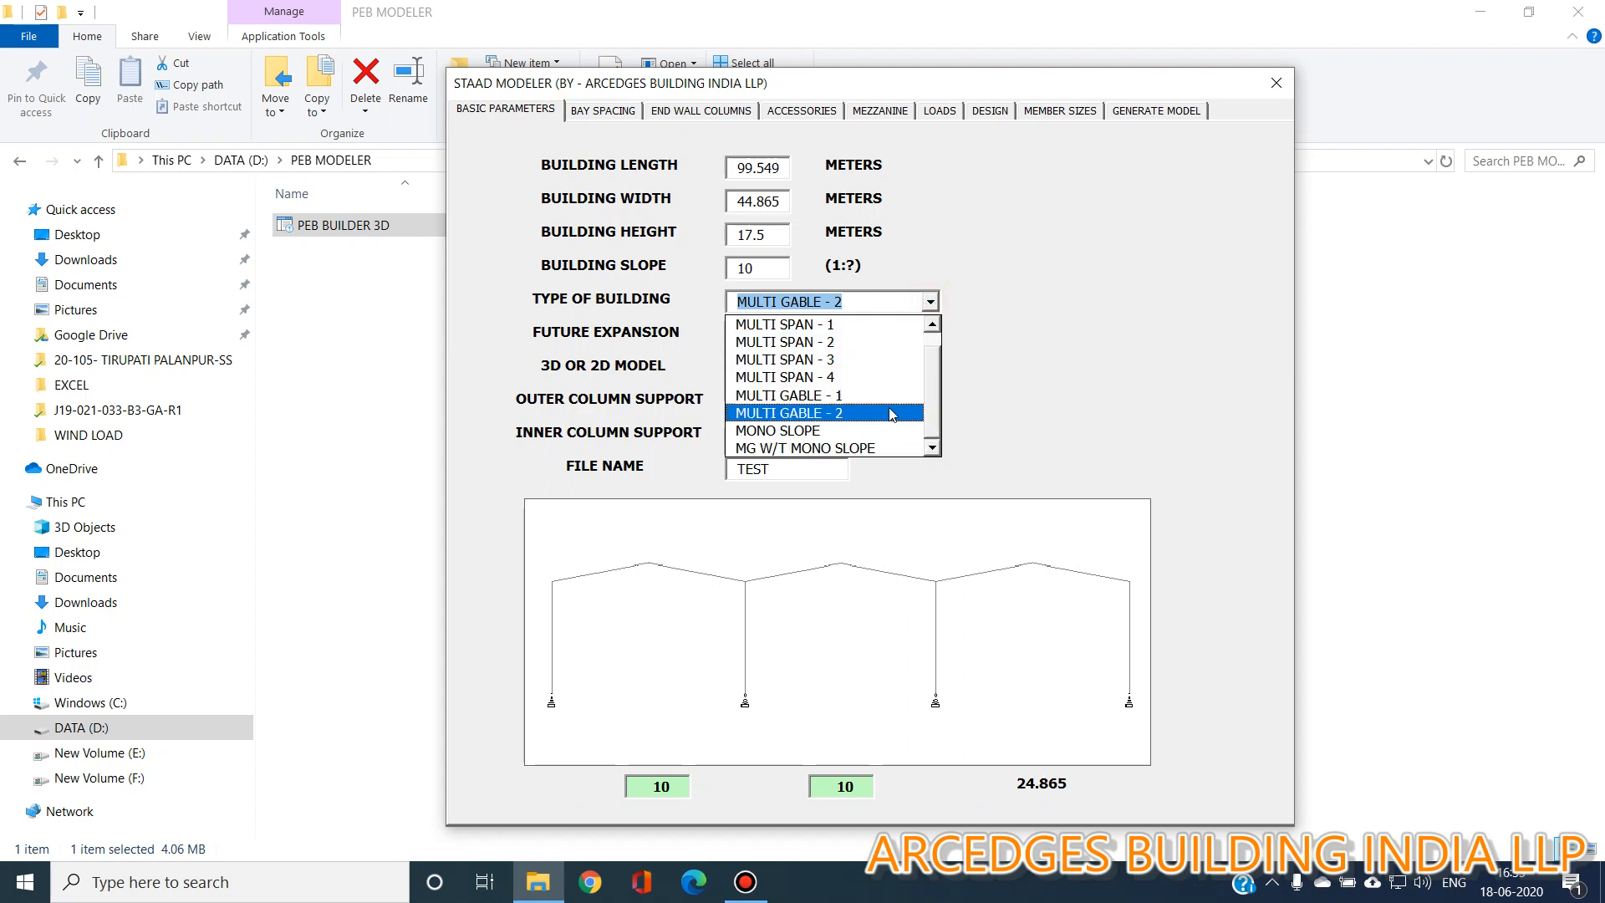
{"action": "left_click", "coordinate": [879, 431]}
{"action": "left_click", "coordinate": [929, 302]}
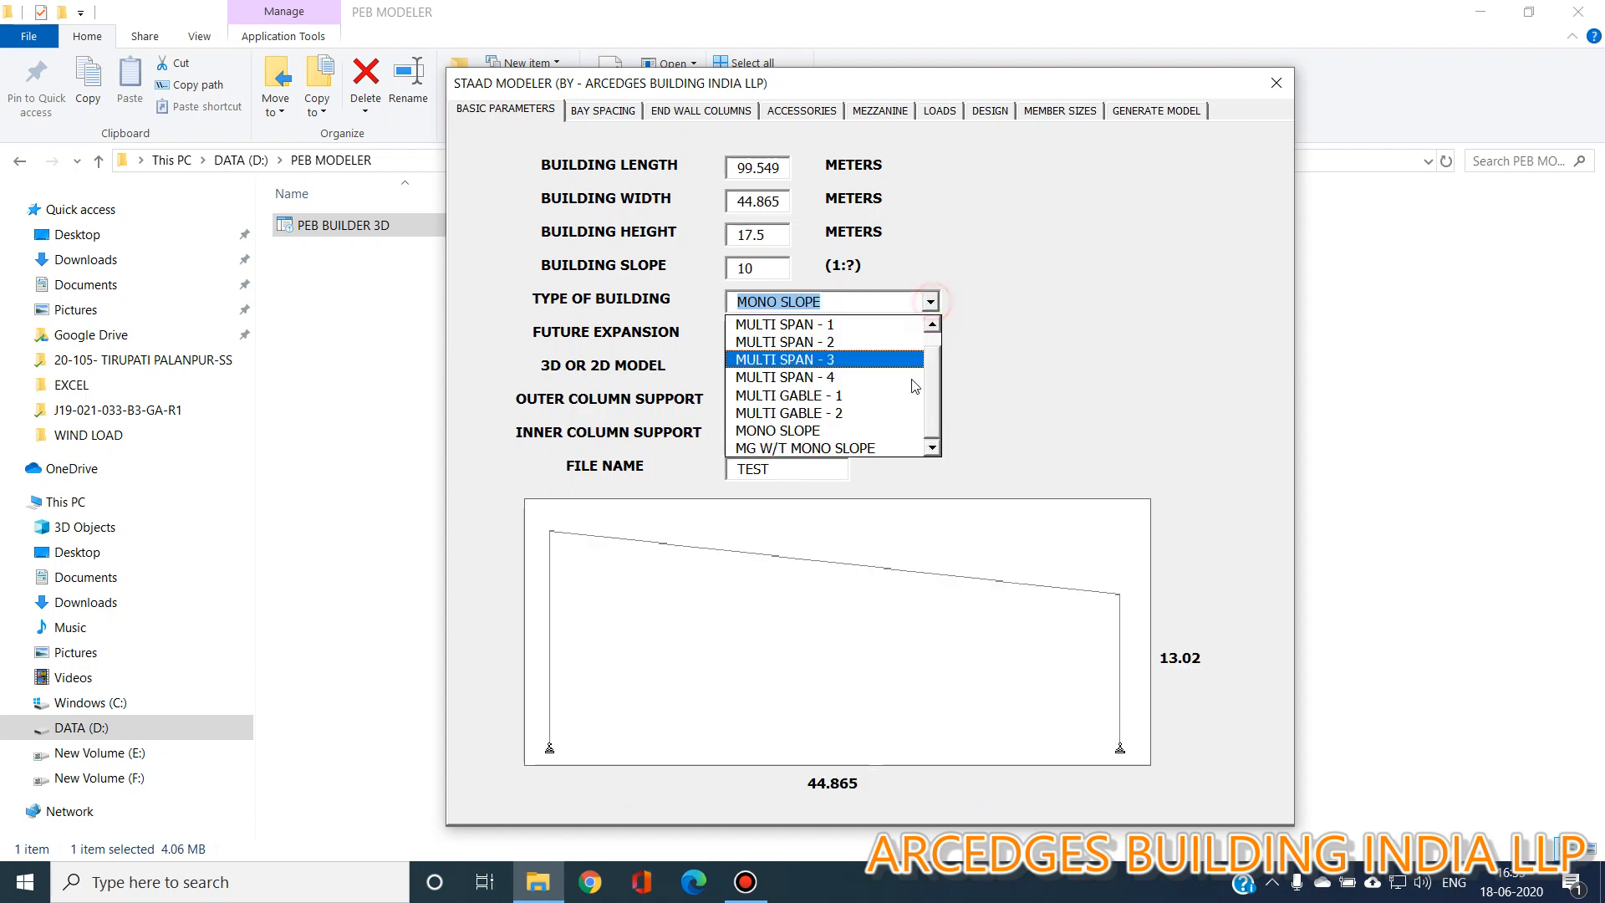
{"action": "left_click", "coordinate": [882, 446]}
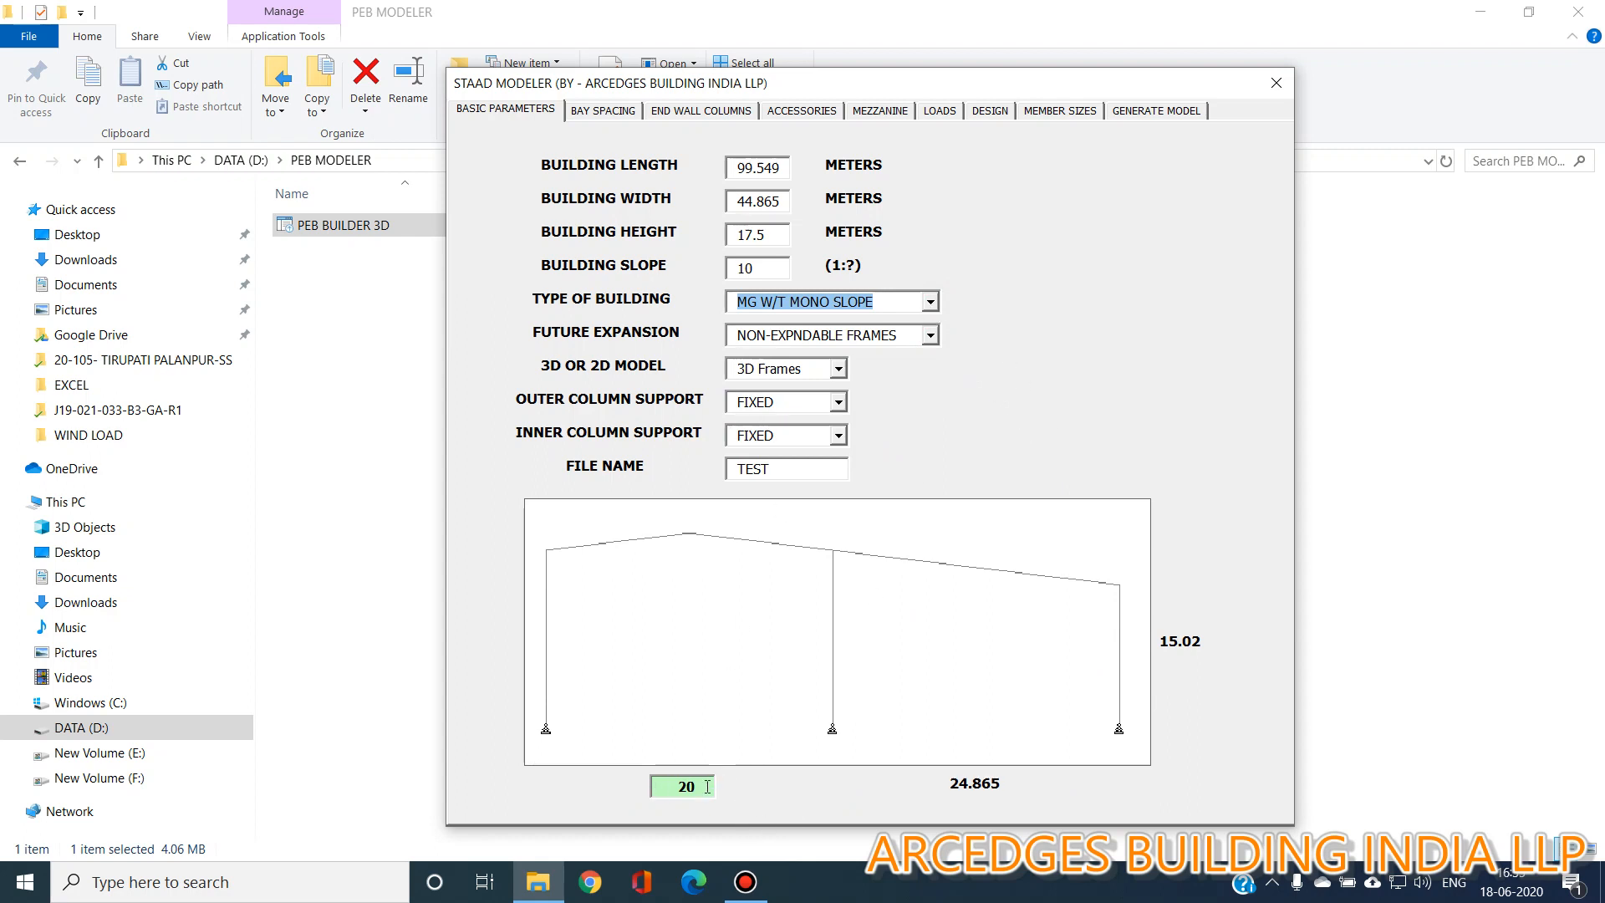
Set the building type to MULTI SPAN - 4.
{"action": "left_click", "coordinate": [931, 301]}
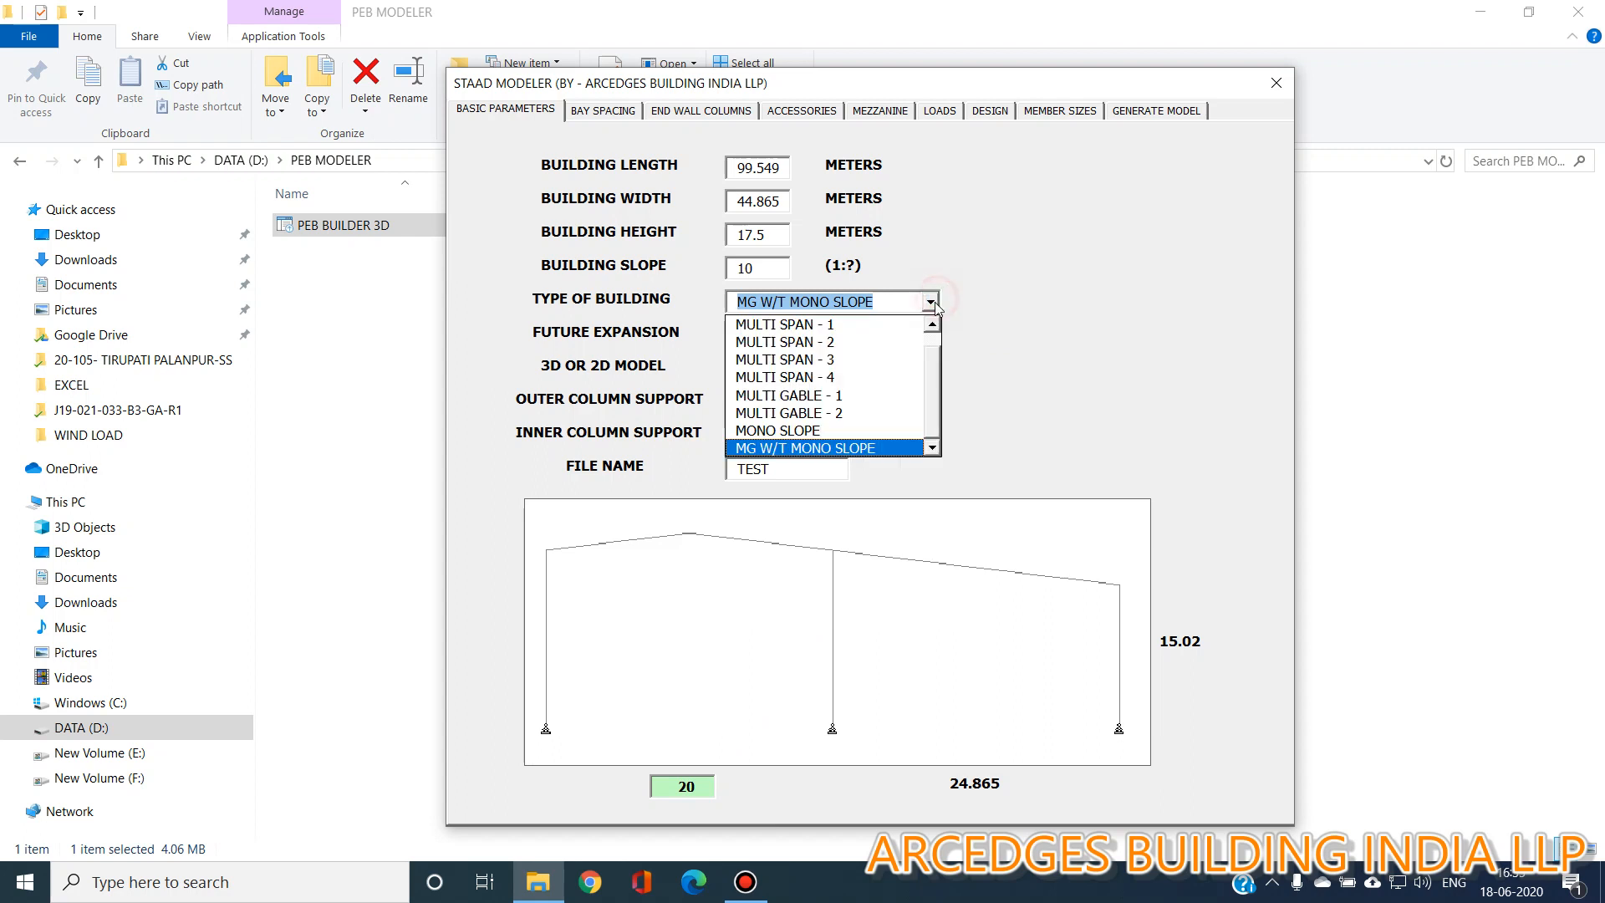
{"action": "left_click", "coordinate": [895, 376]}
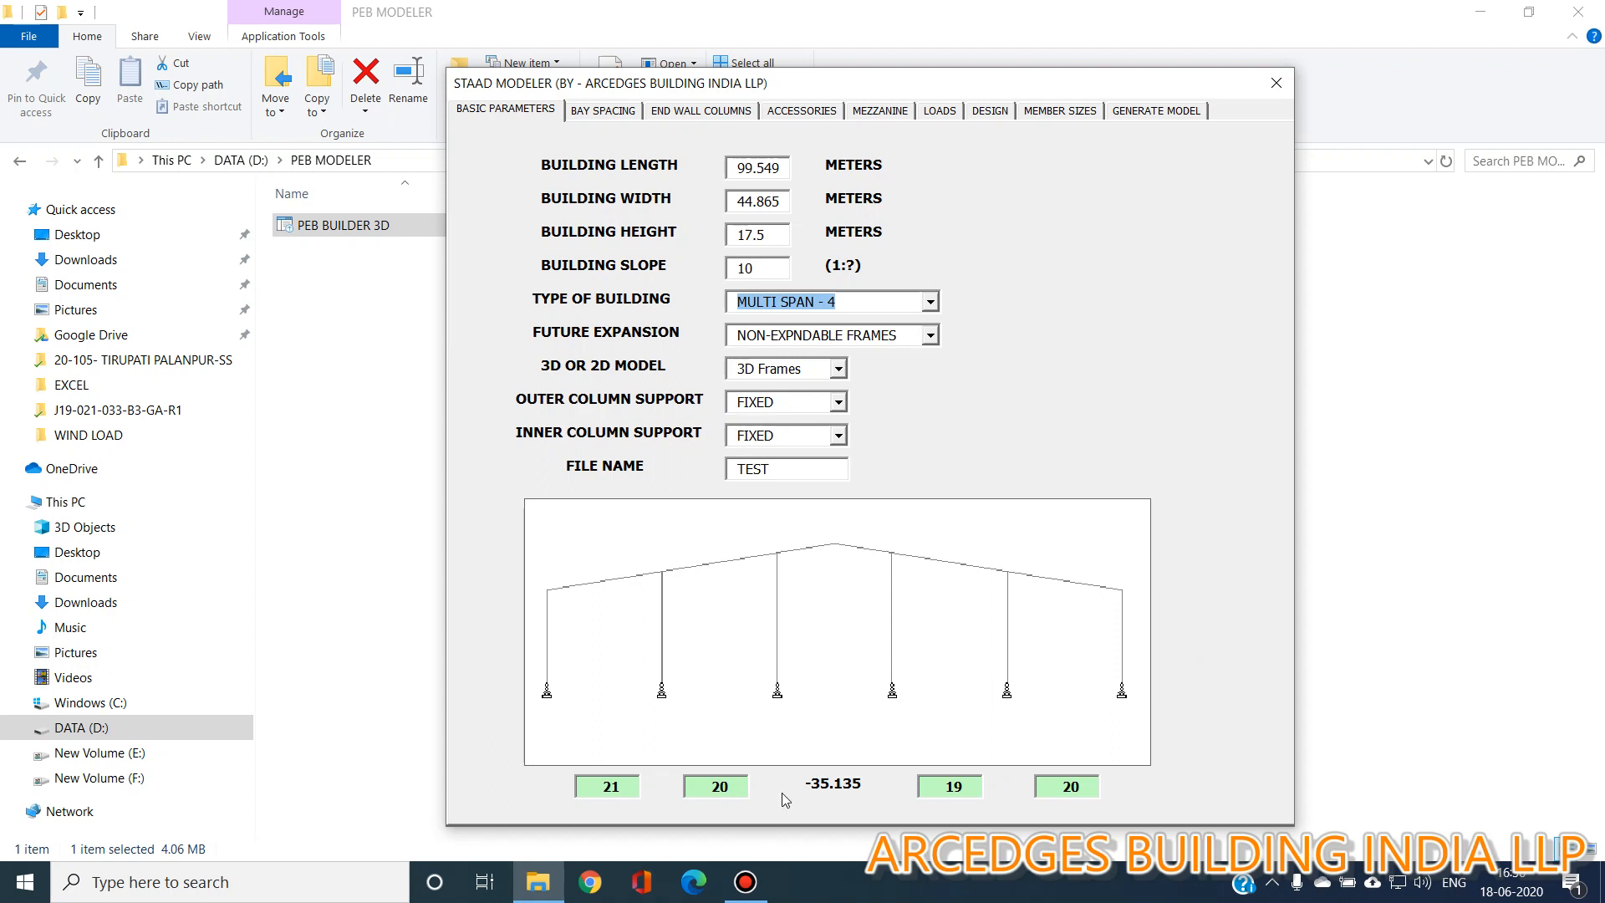
{"action": "left_click", "coordinate": [938, 305]}
{"action": "left_click", "coordinate": [929, 301]}
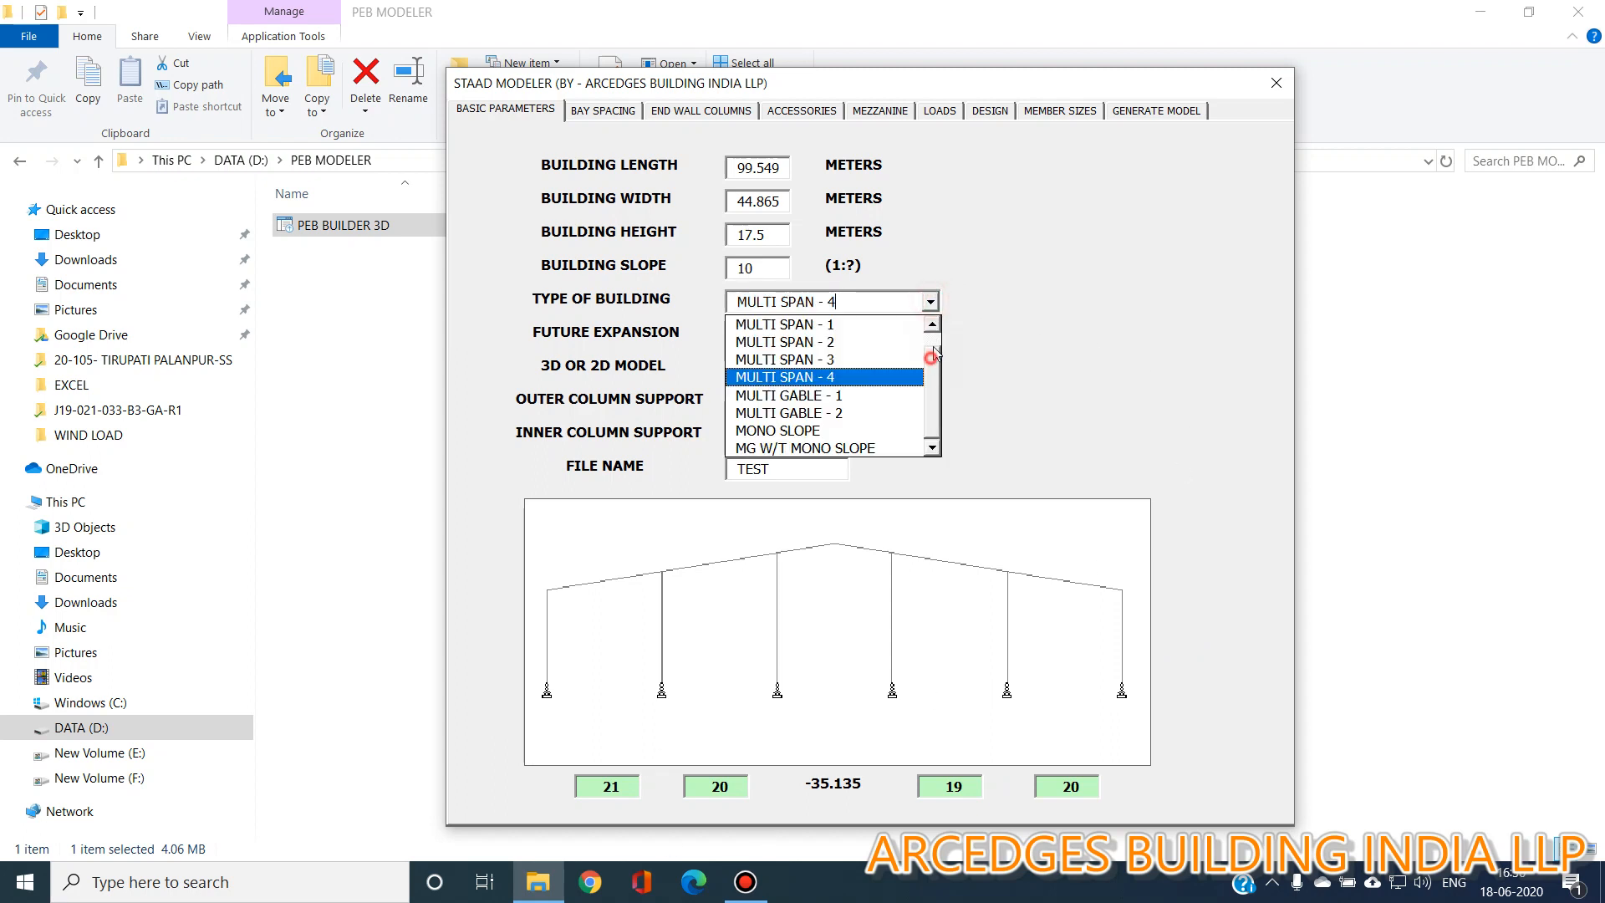
{"action": "scroll", "coordinate": [933, 355], "scroll_direction": "up", "scroll_amount": 1}
{"action": "left_click", "coordinate": [884, 343]}
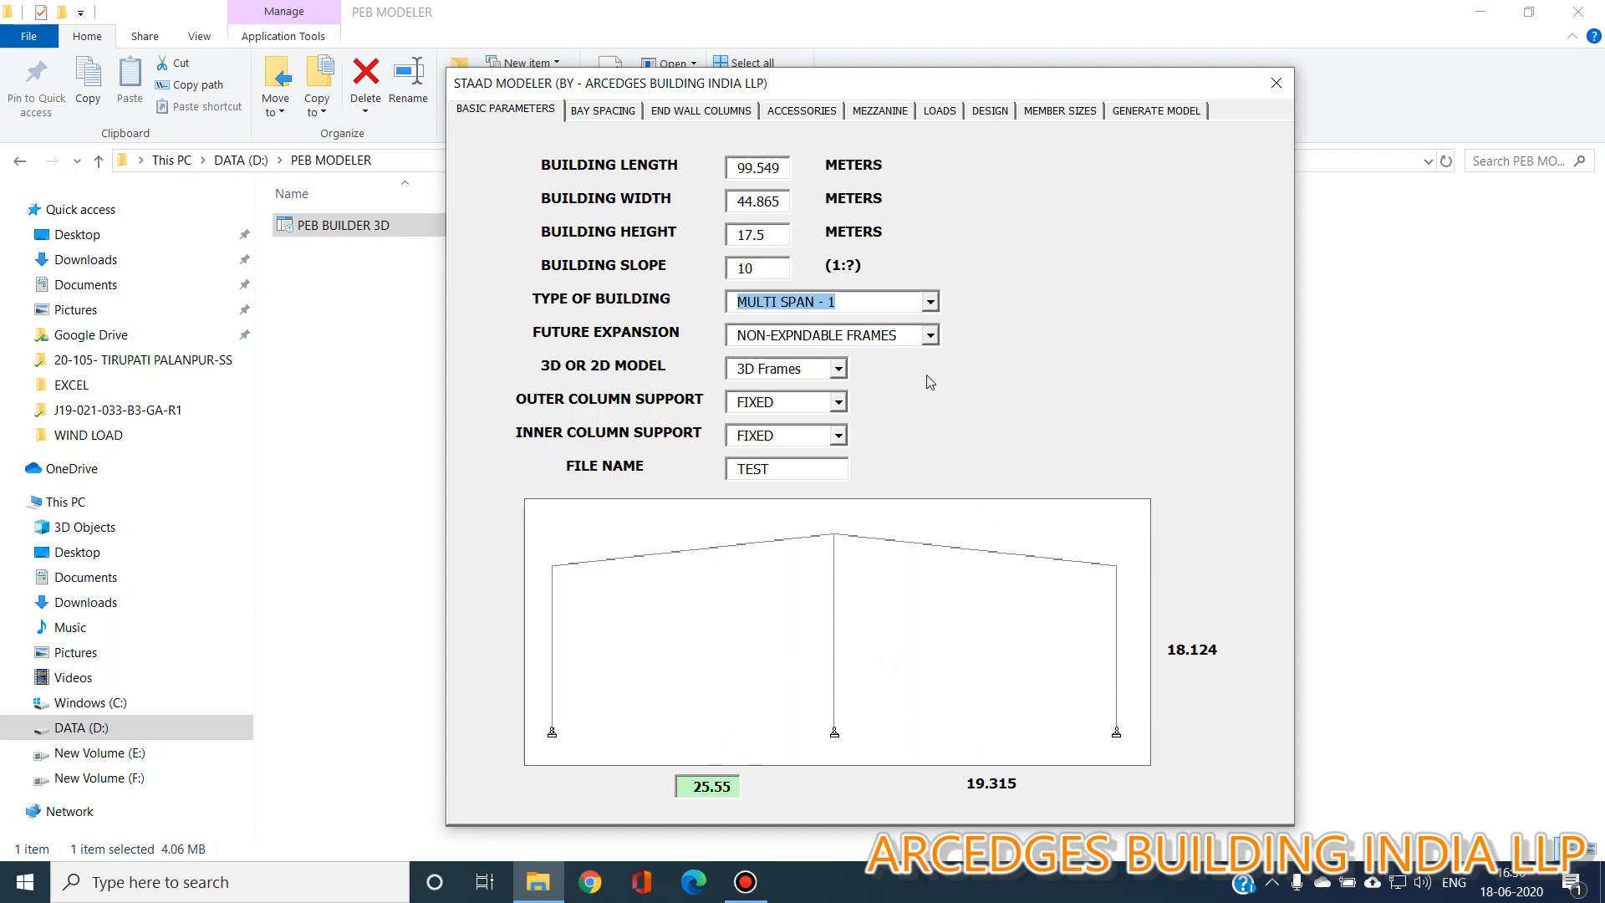
{"action": "left_click", "coordinate": [930, 301]}
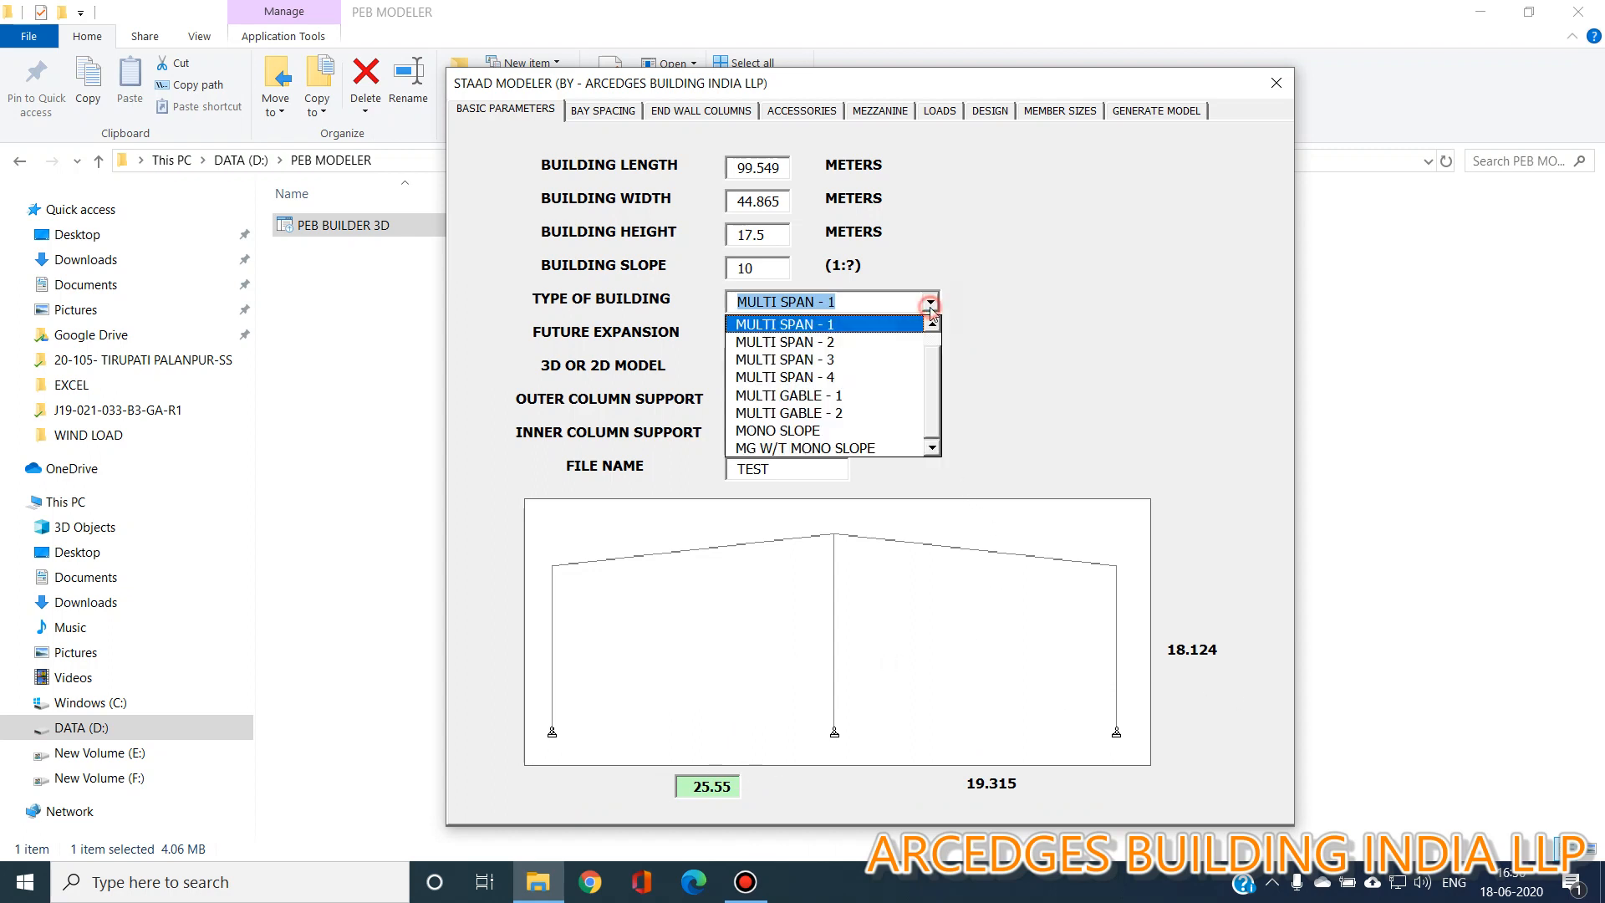
{"action": "left_click", "coordinate": [905, 377]}
Set the building length to 100 m, width to 95 m and height to 10 m.
{"action": "left_click", "coordinate": [794, 167]}
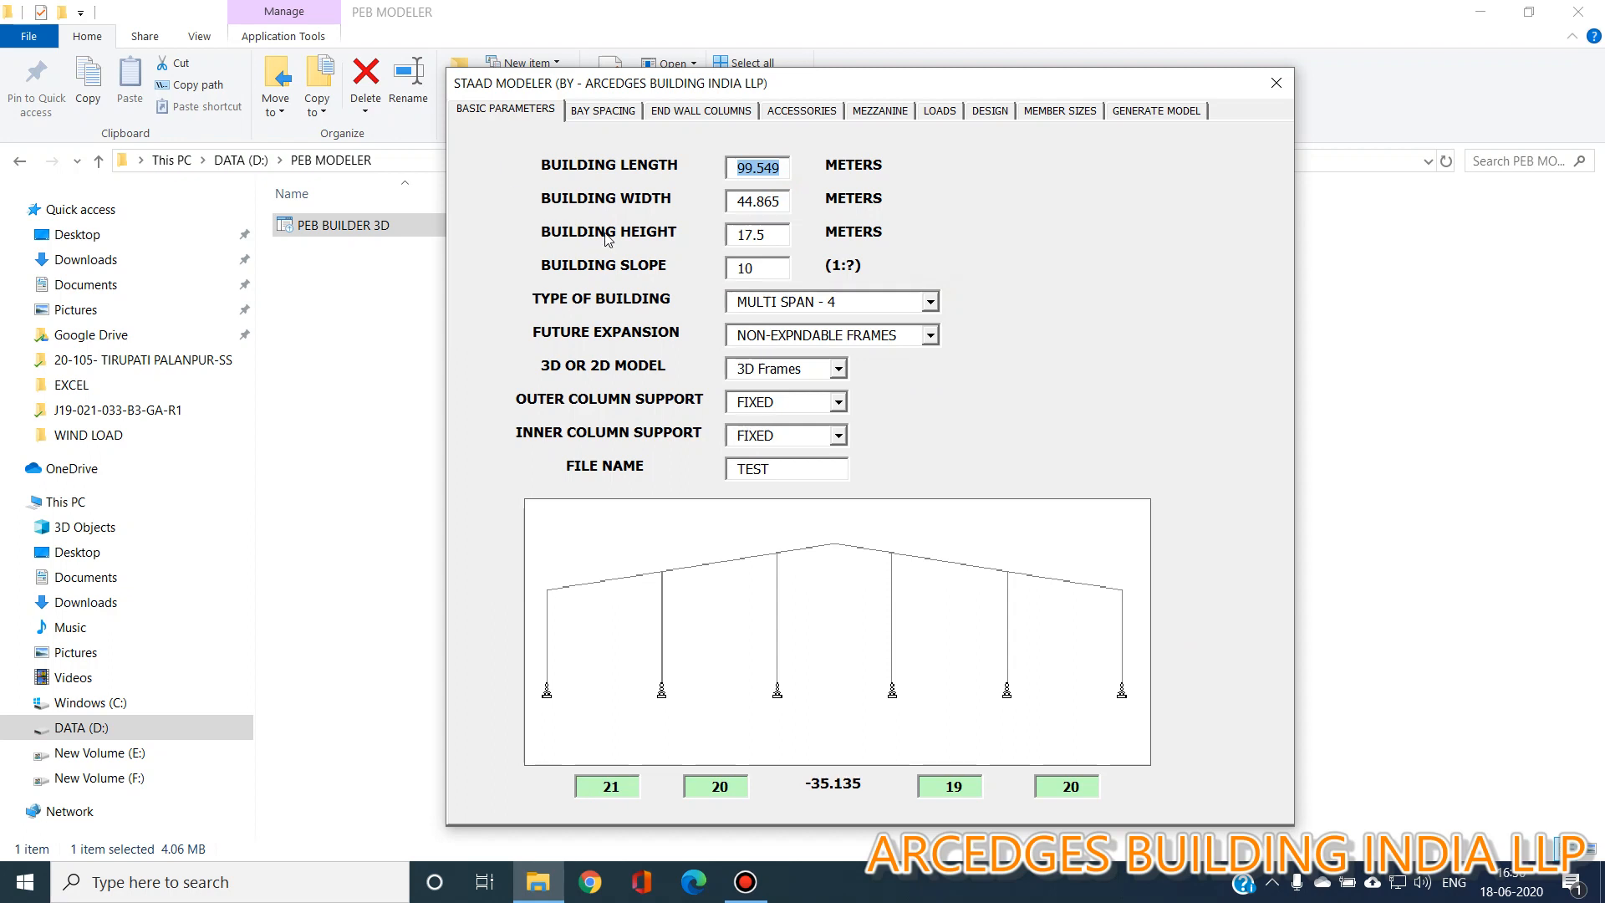
{"action": "type", "text": "100"}
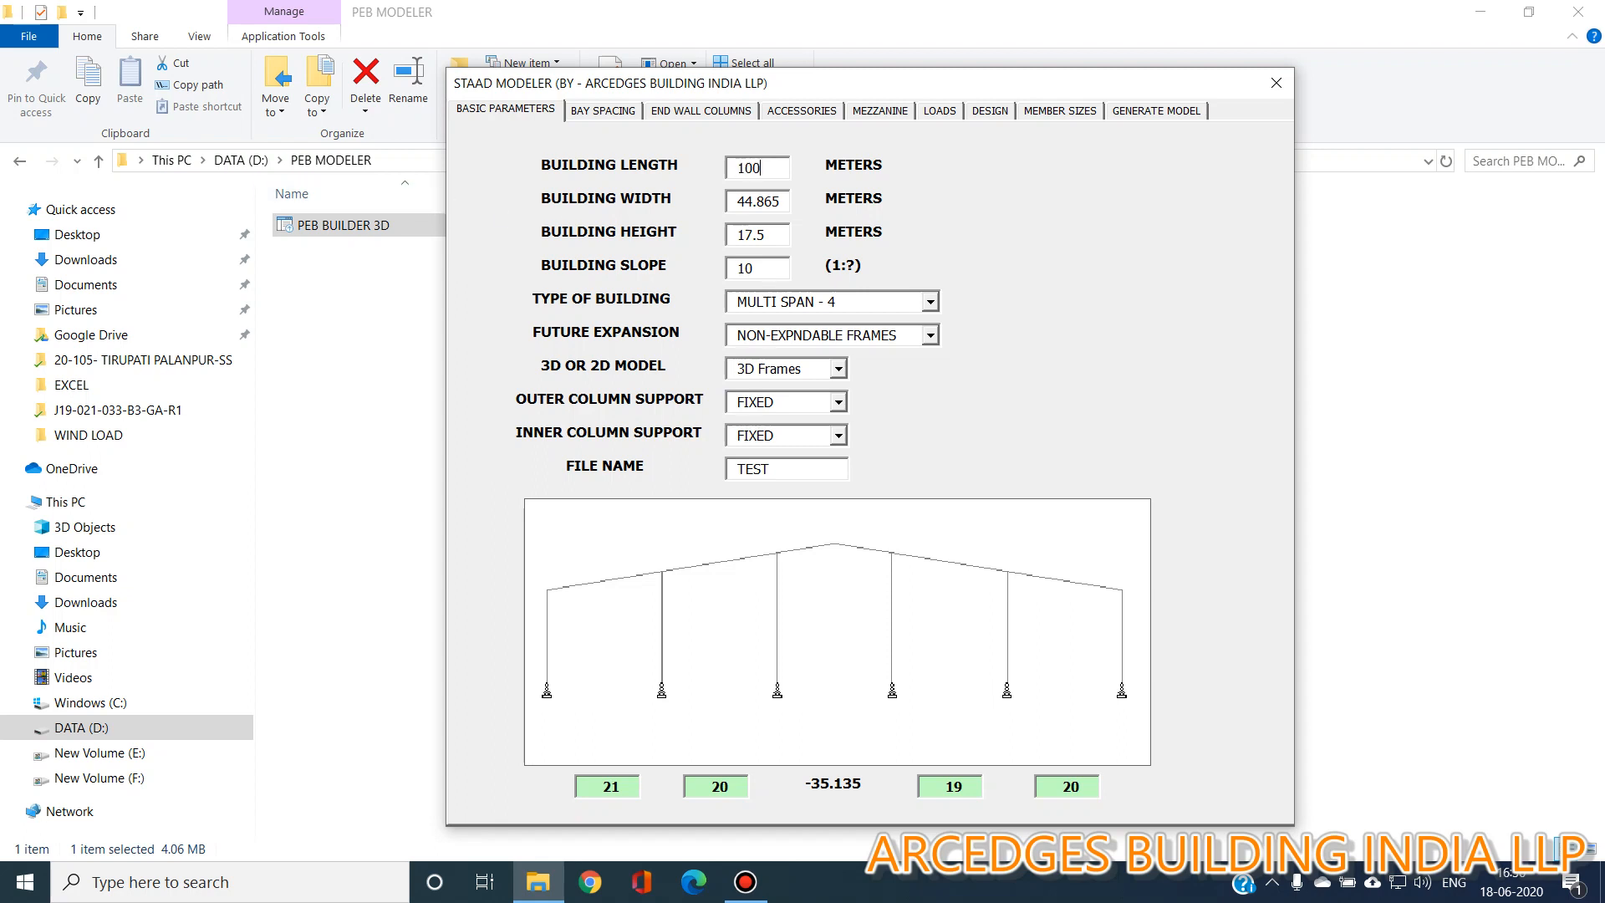
{"action": "left_click", "coordinate": [784, 202]}
{"action": "type", "text": "95"}
{"action": "left_click", "coordinate": [775, 234]}
{"action": "type", "text": "10"}
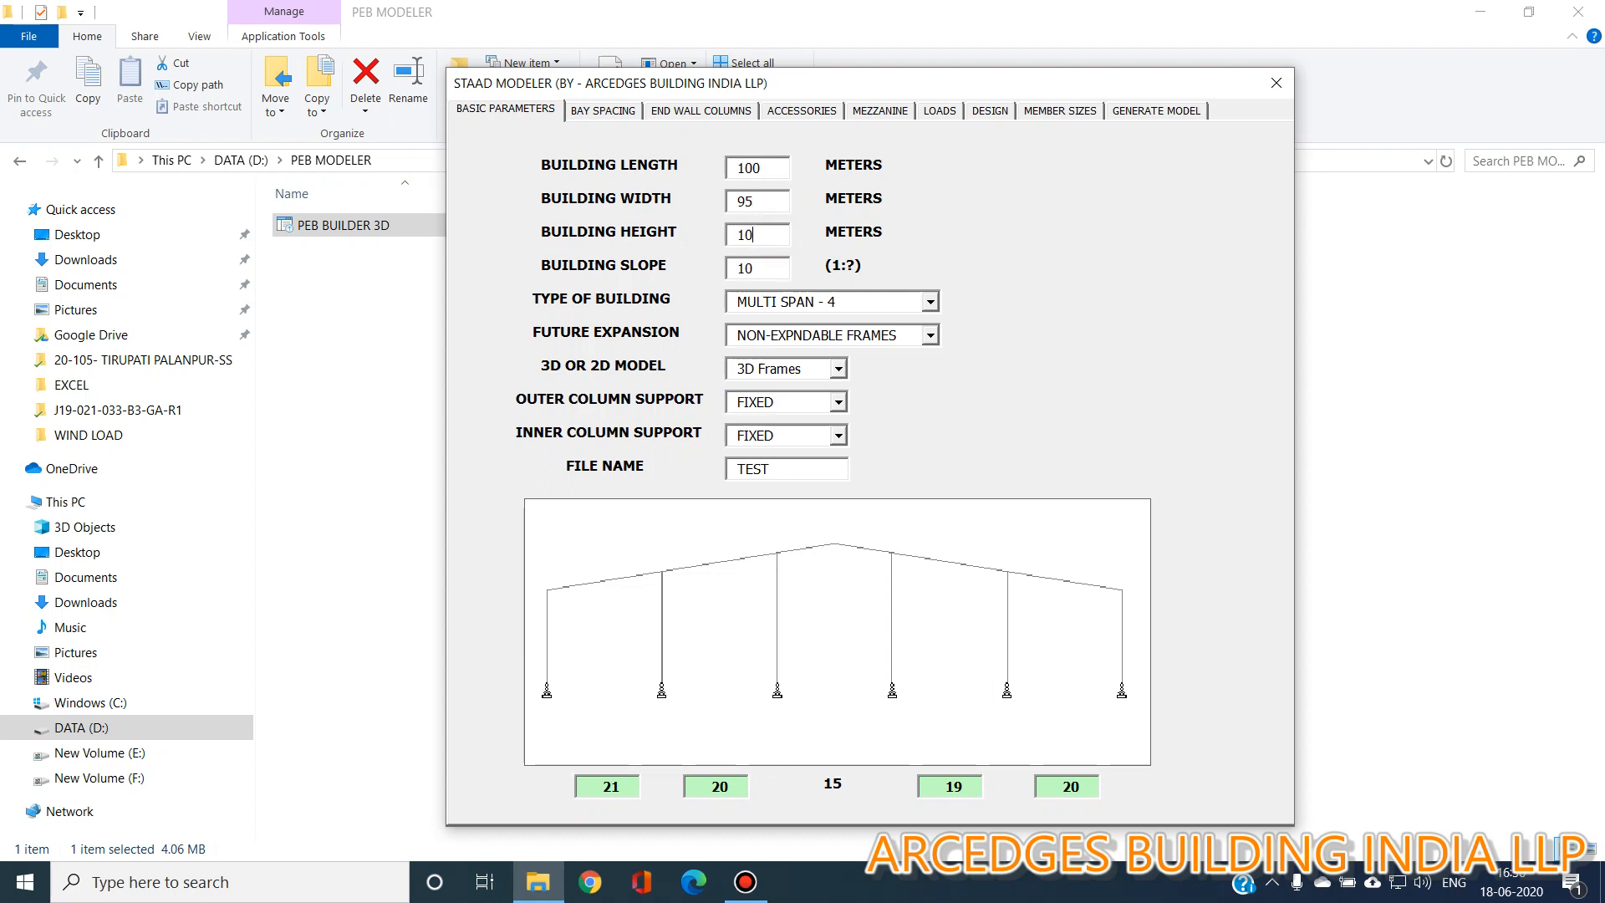
Set future expansion to ALONG FIRST GL and the inner column support to PINNED.
{"action": "left_click", "coordinate": [930, 335]}
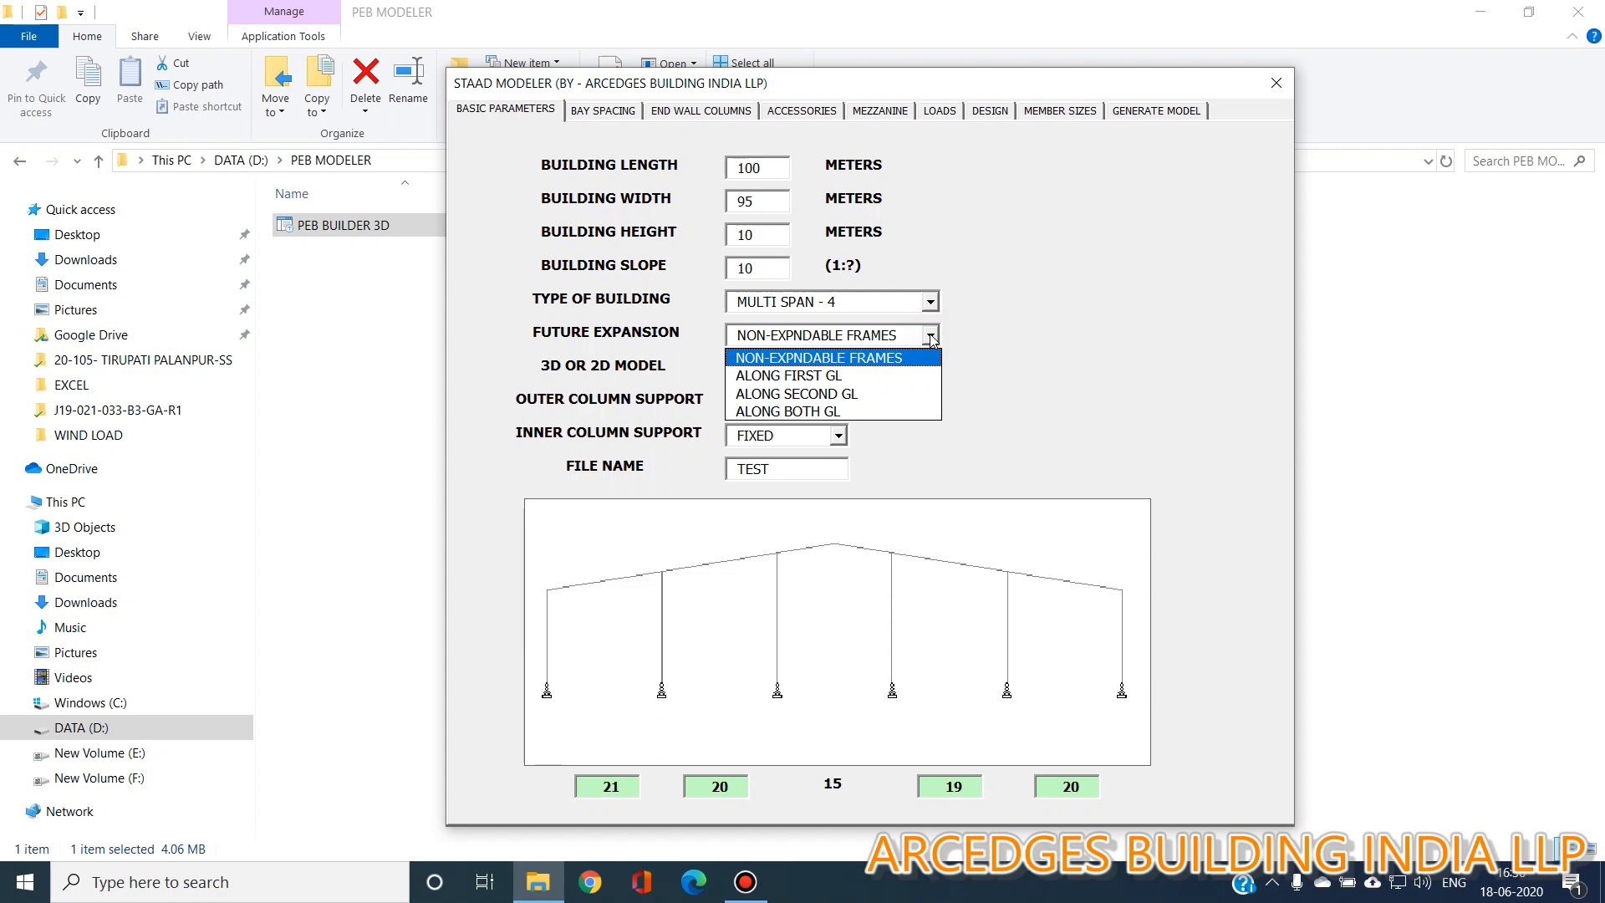
{"action": "left_click", "coordinate": [907, 380]}
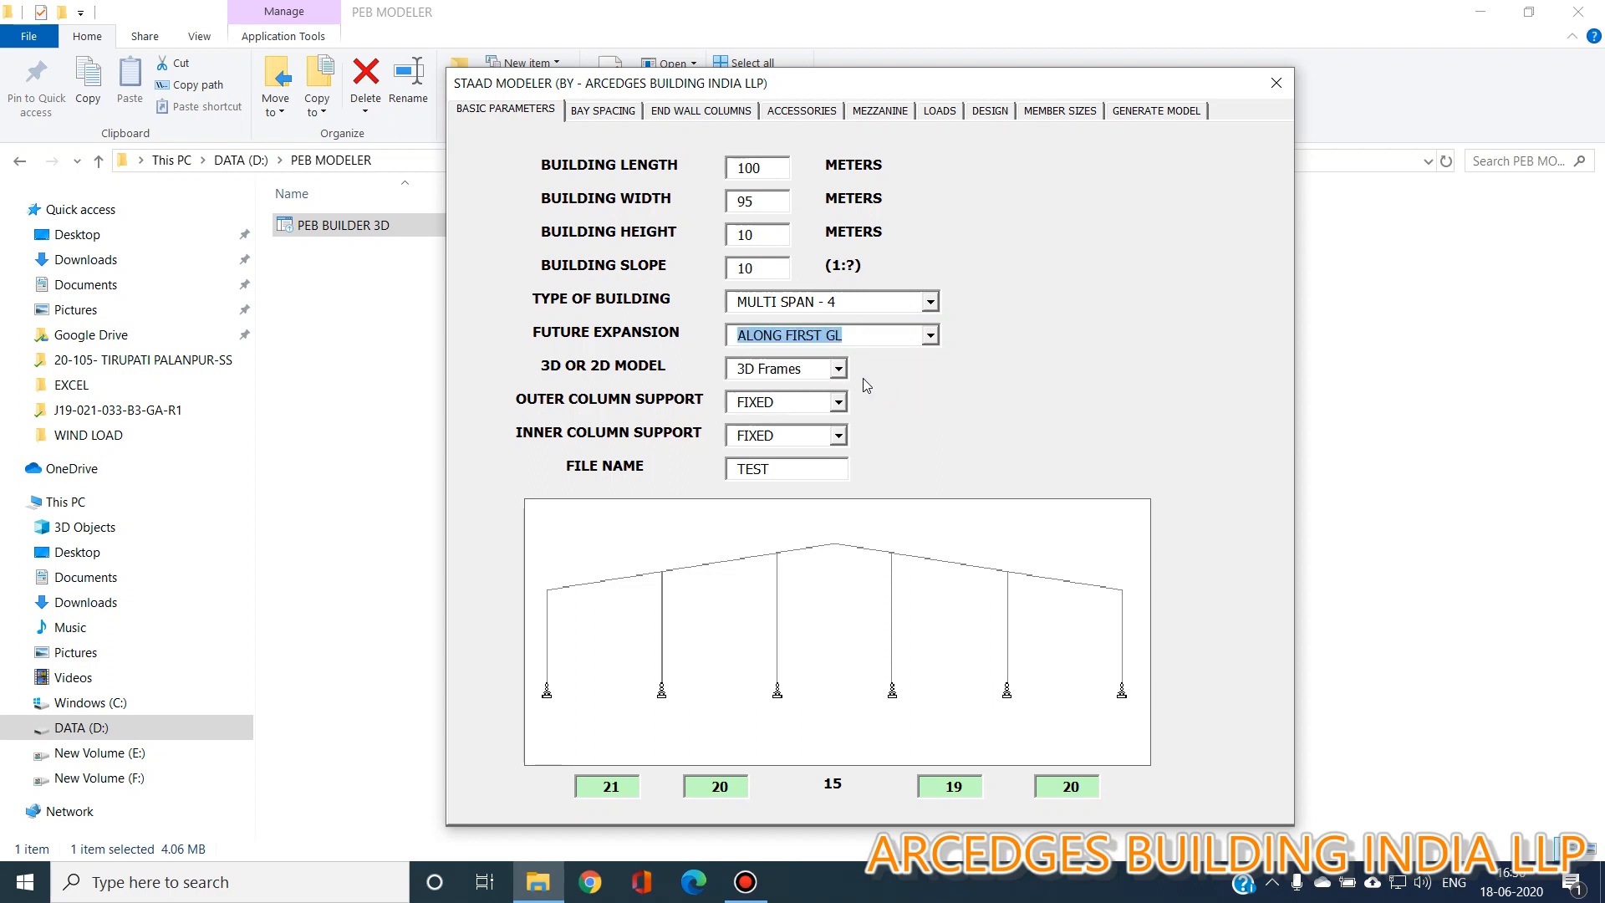
{"action": "left_click", "coordinate": [820, 368]}
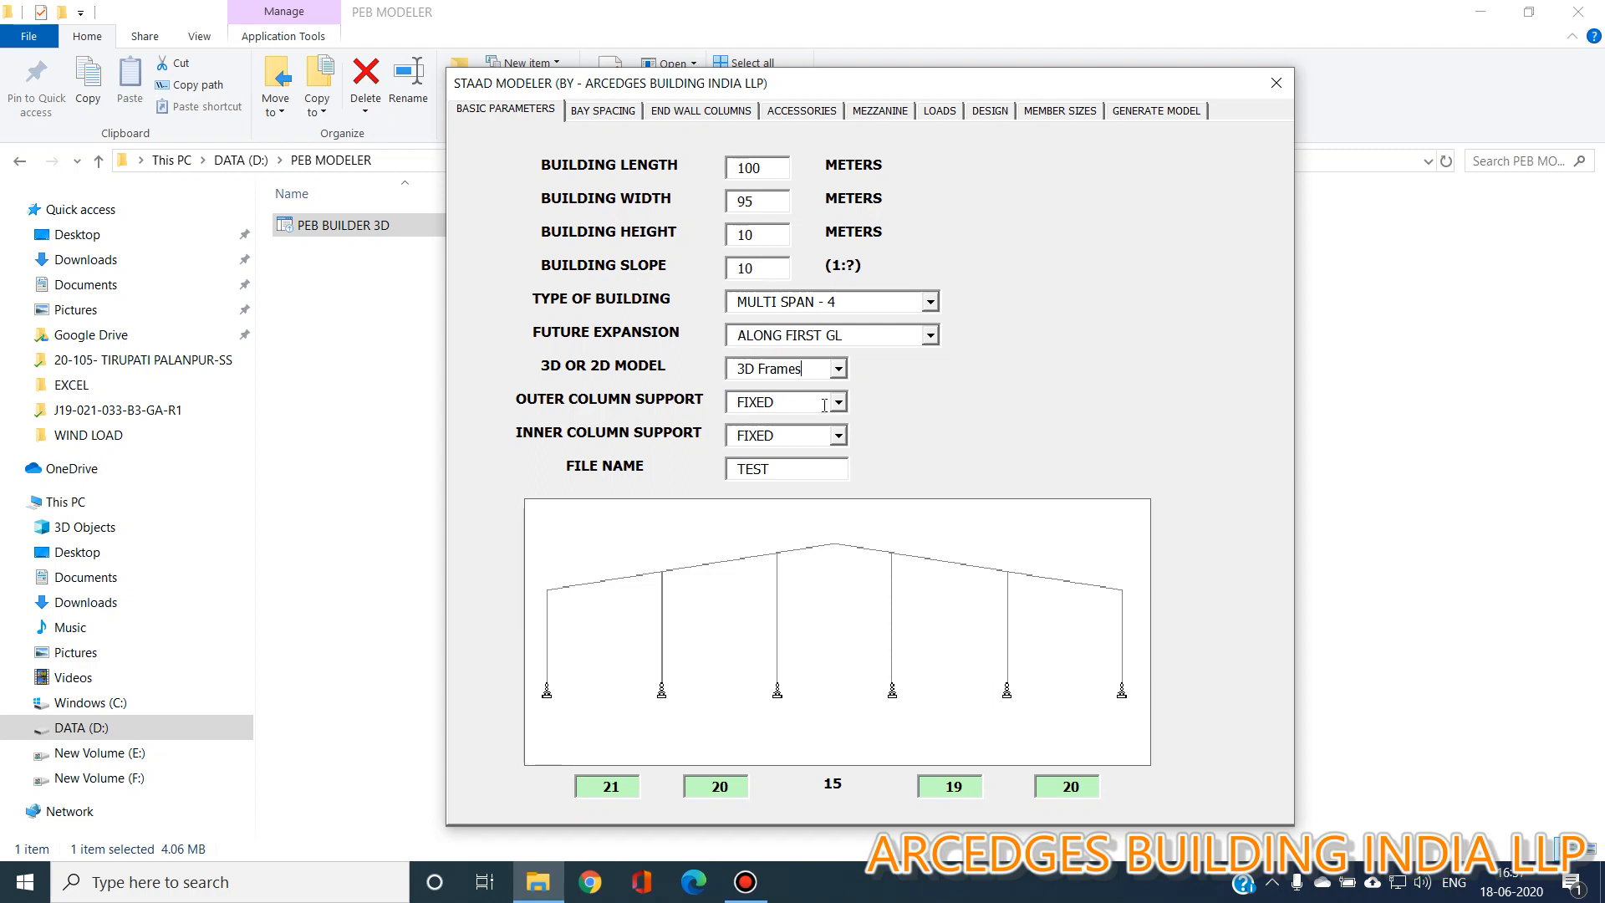
{"action": "left_click", "coordinate": [837, 434]}
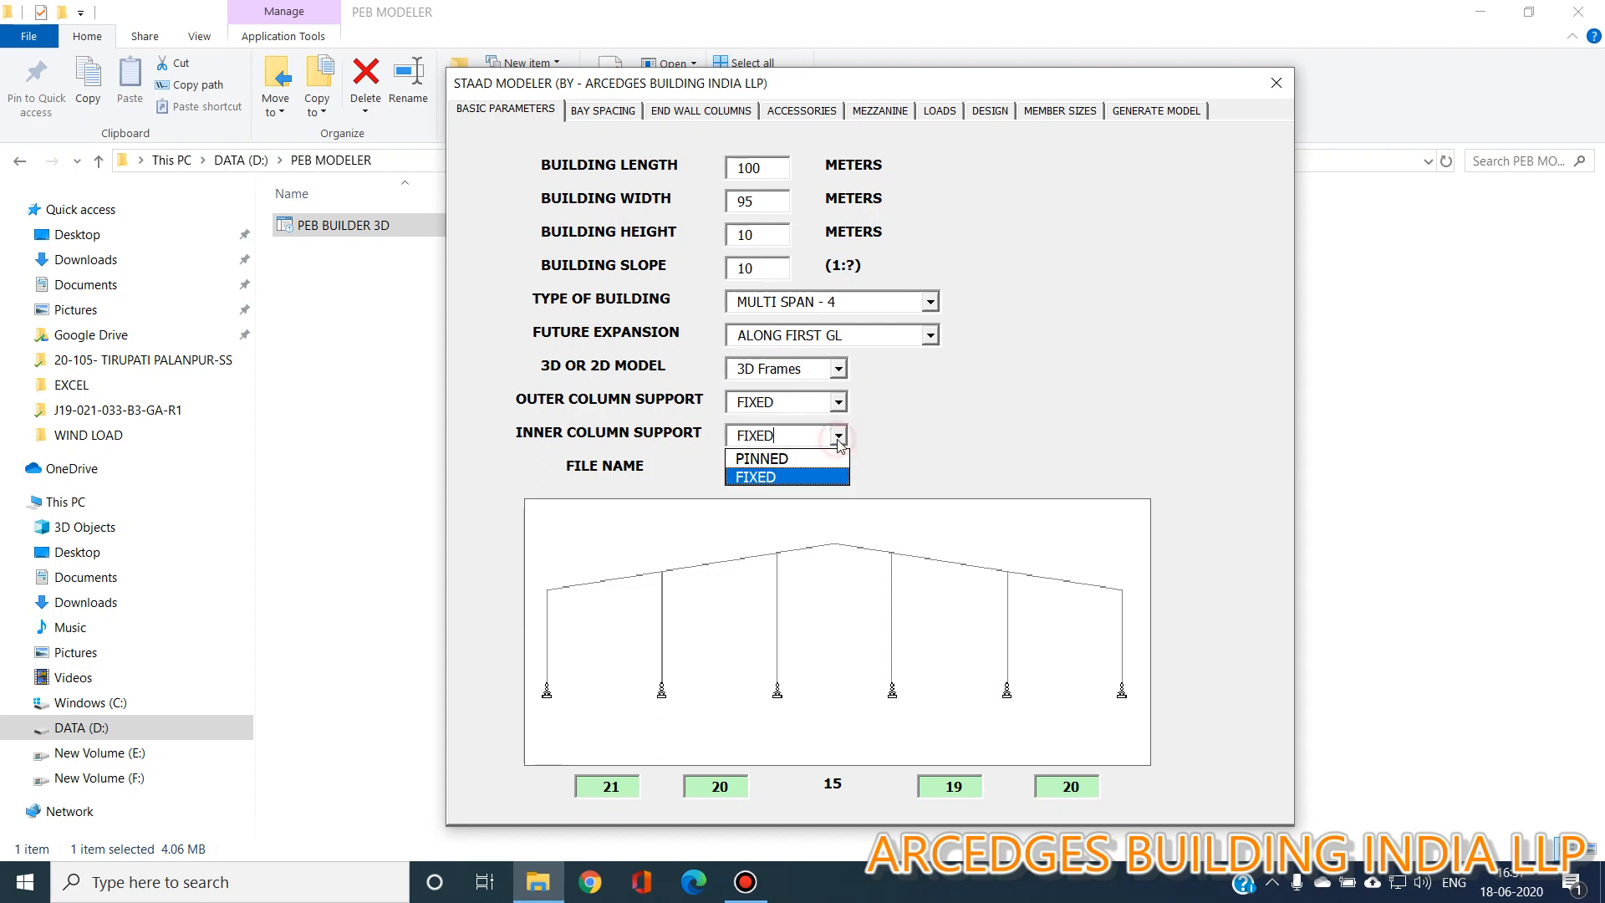
{"action": "left_click", "coordinate": [828, 459]}
{"action": "left_click", "coordinate": [815, 470]}
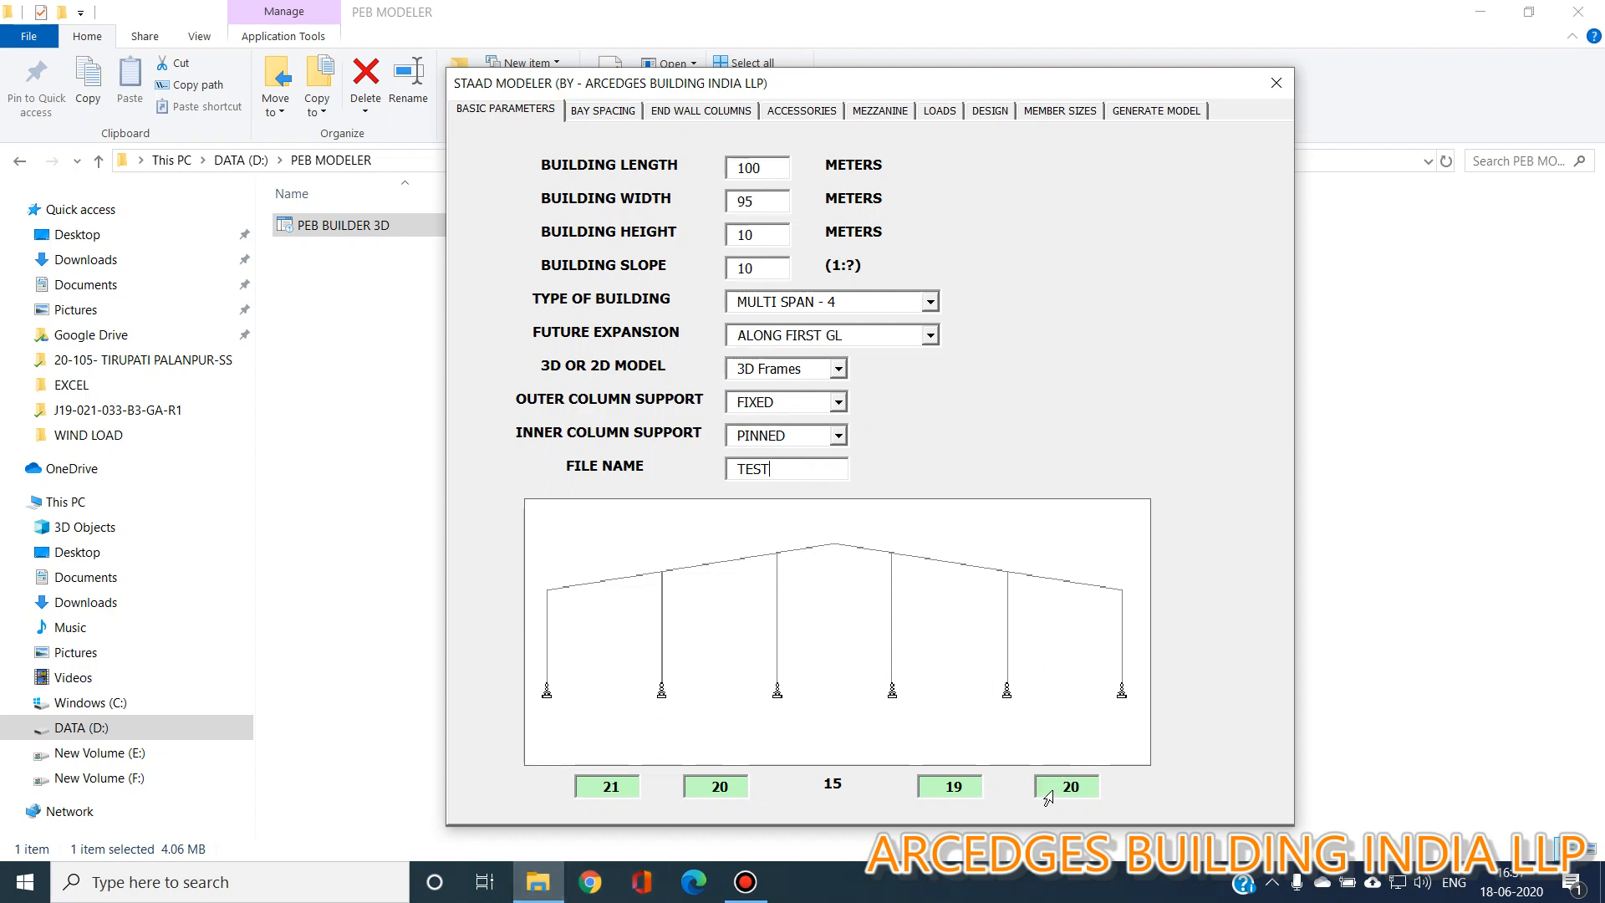
Change the fourth span width to 20 m, then restore it to 19 m.
{"action": "double_click", "coordinate": [954, 787]}
{"action": "type", "text": "20"}
{"action": "double_click", "coordinate": [966, 787]}
{"action": "type", "text": "21"}
{"action": "key", "text": "BackSpace"}
{"action": "key", "text": "BackSpace"}
{"action": "type", "text": "19"}
Set the first two bay spacings to 7500 mm and 8500 mm.
{"action": "left_click", "coordinate": [622, 111]}
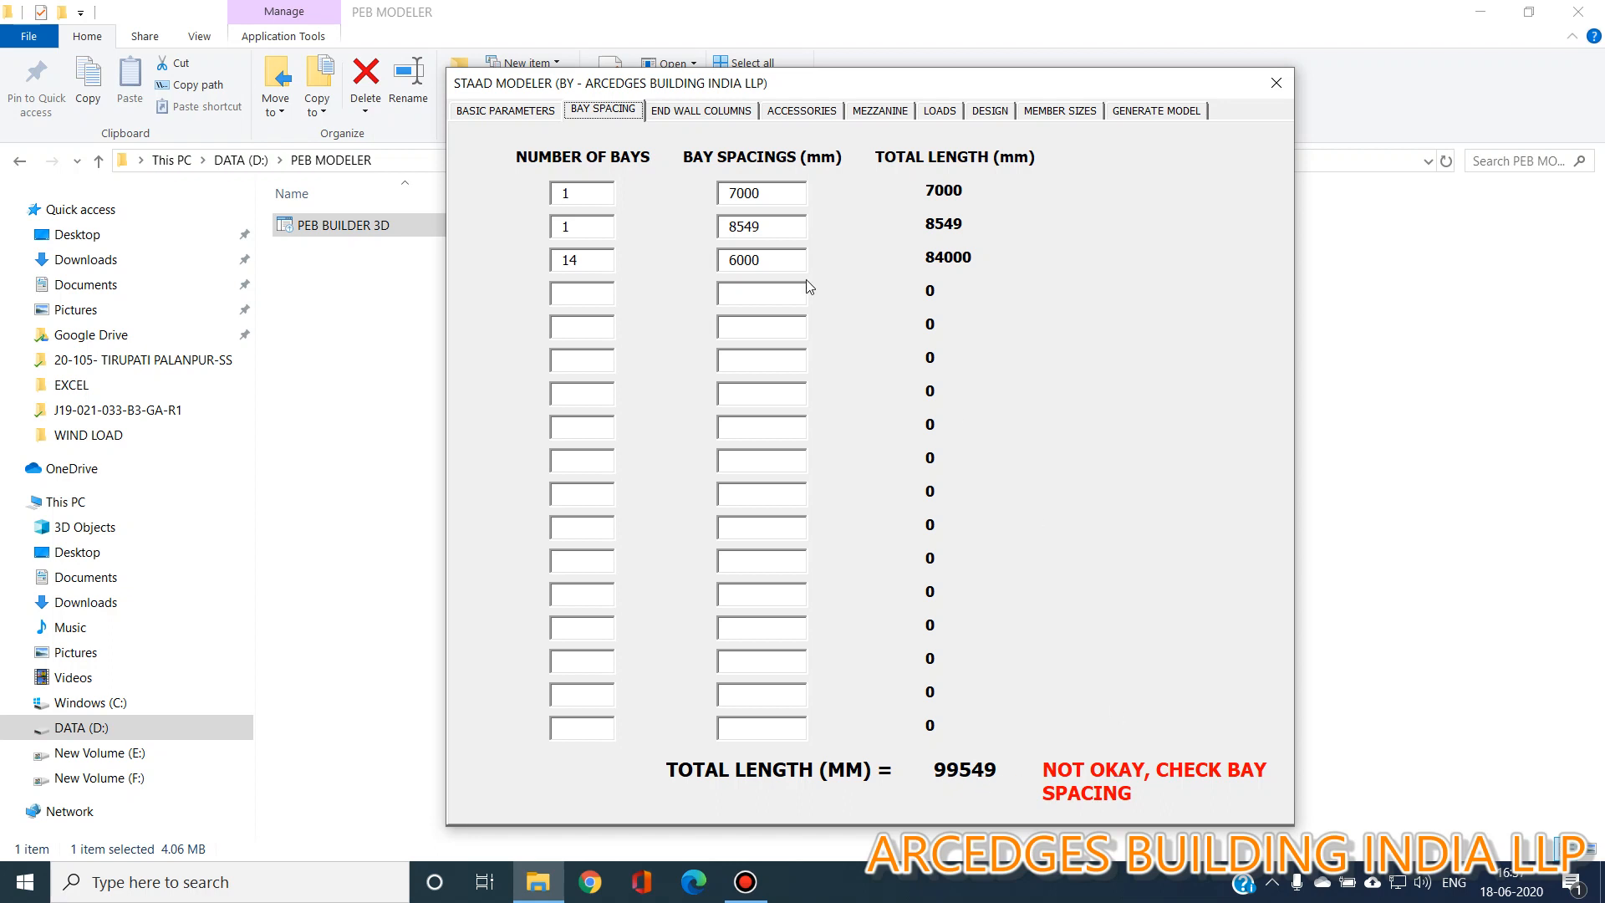
{"action": "left_click_drag", "start_coordinate": [767, 227], "coordinate": [737, 201]}
{"action": "type", "text": "00500"}
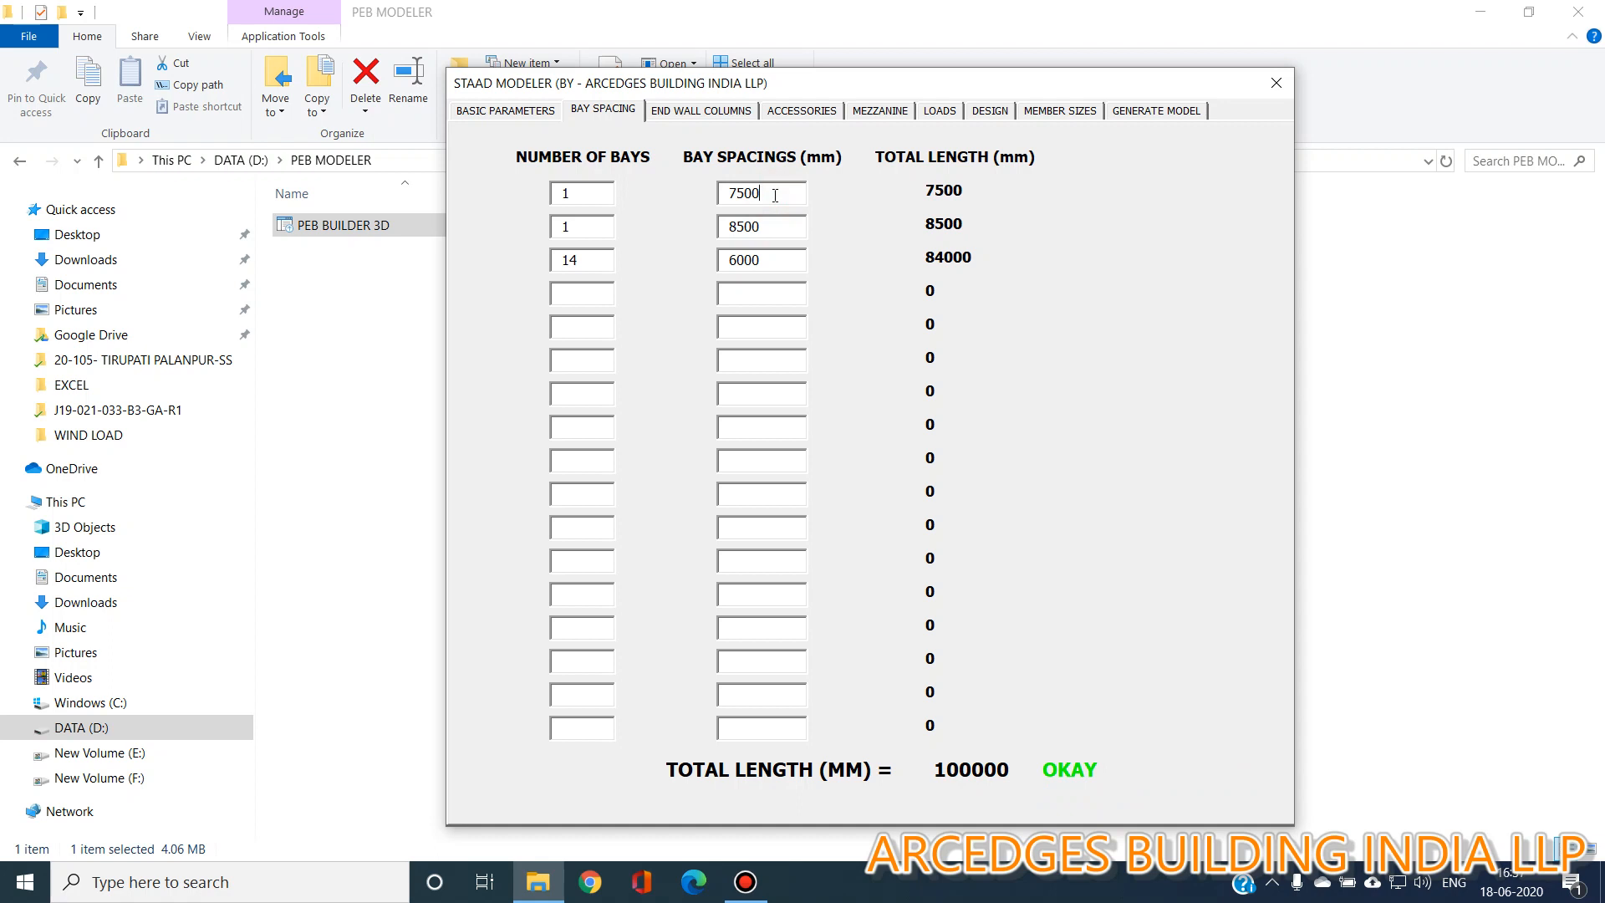
{"action": "left_click", "coordinate": [768, 228]}
Enable end wall column modelling and member release at the top of end wall columns, MY & MZ.
{"action": "left_click", "coordinate": [710, 113]}
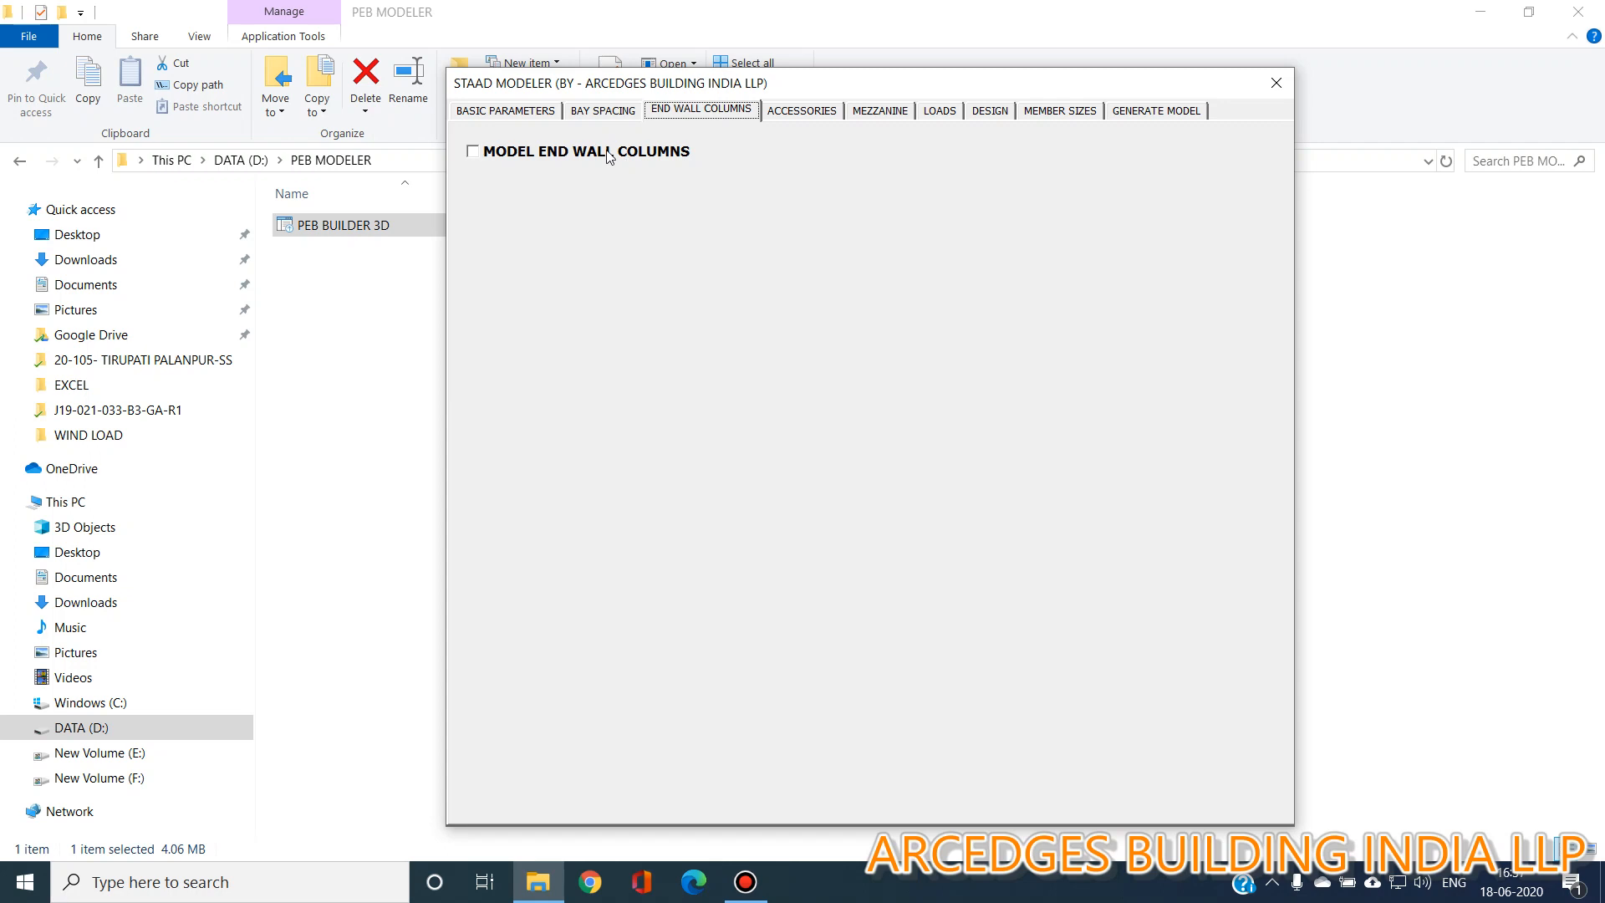
{"action": "left_click", "coordinate": [607, 154]}
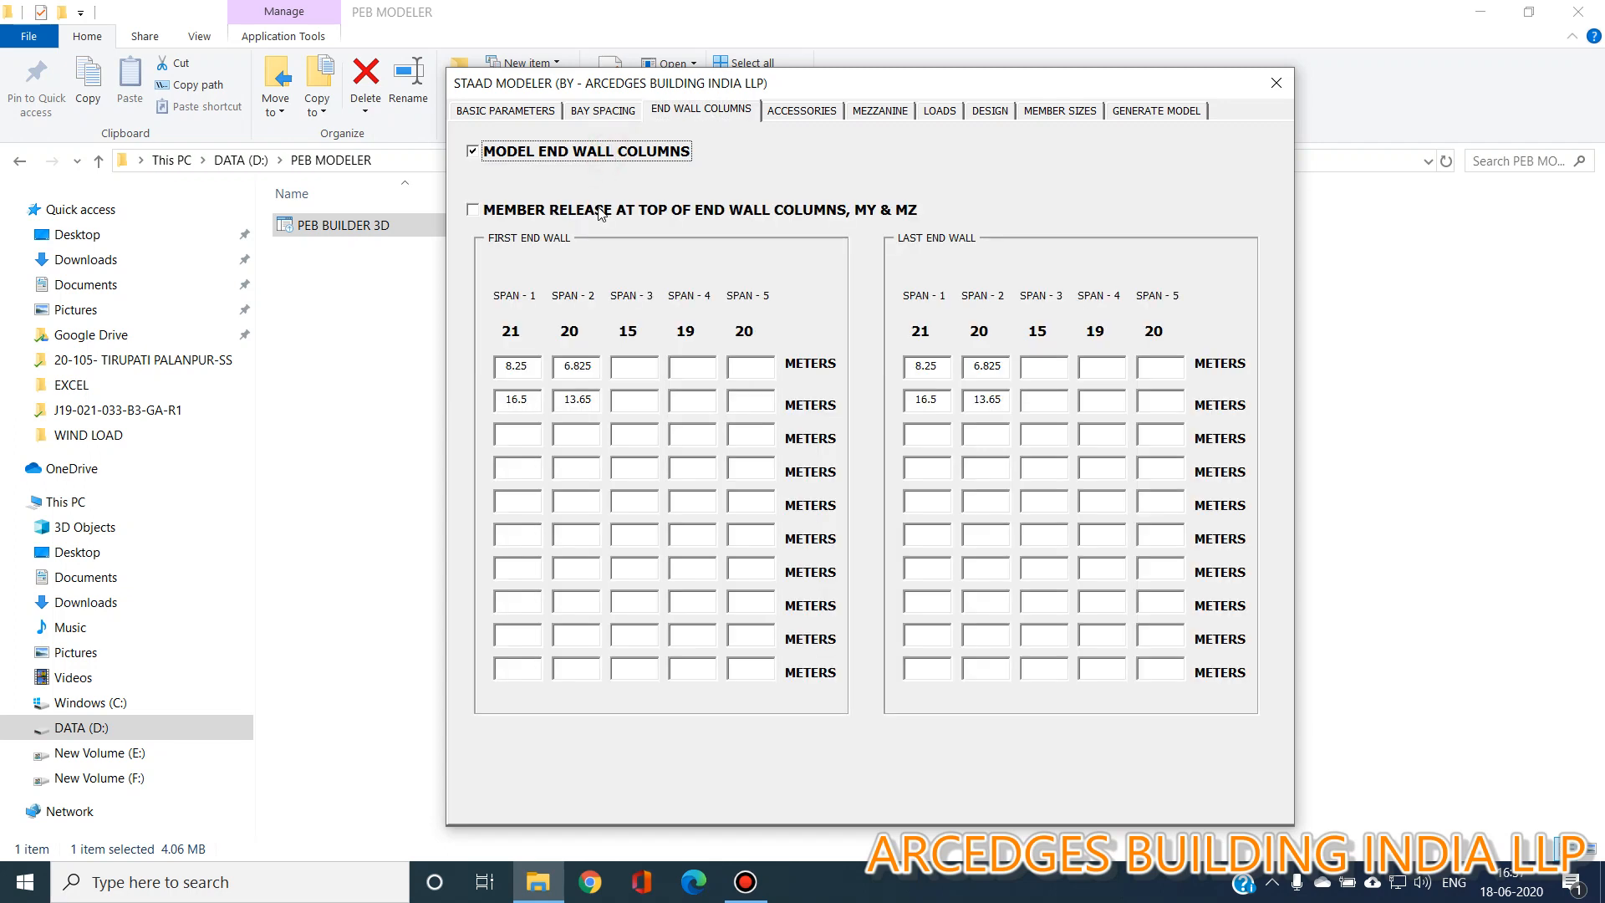
{"action": "left_click", "coordinate": [653, 213]}
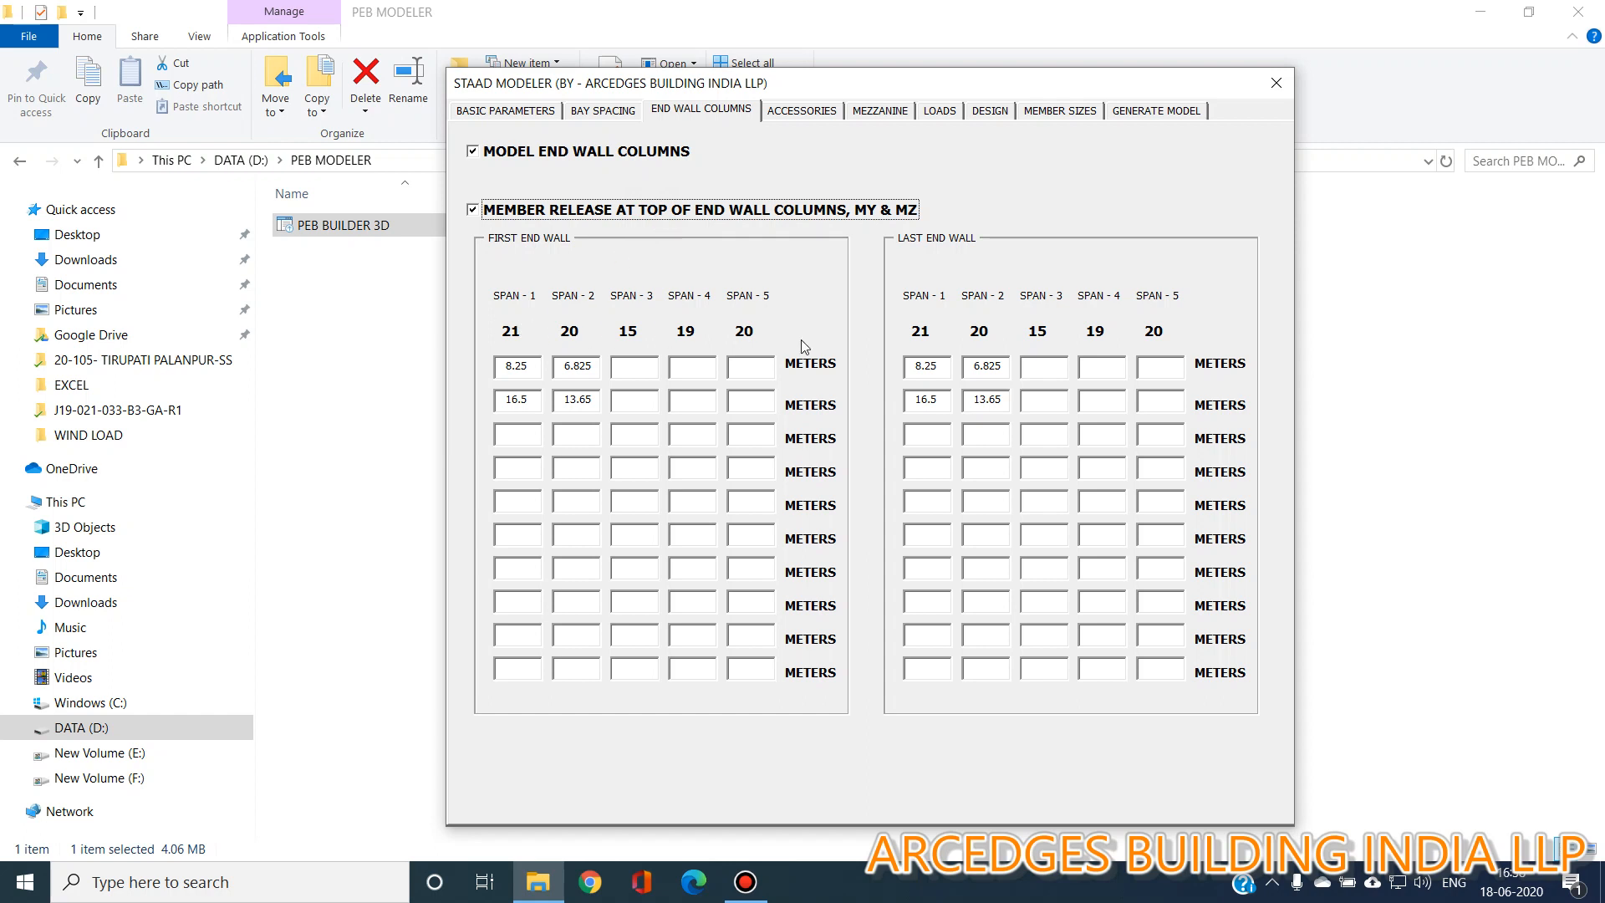
Place the first end wall's span 1 and span 2 columns at 7 m and 14 m.
{"action": "left_click", "coordinate": [522, 110]}
{"action": "left_click", "coordinate": [684, 110]}
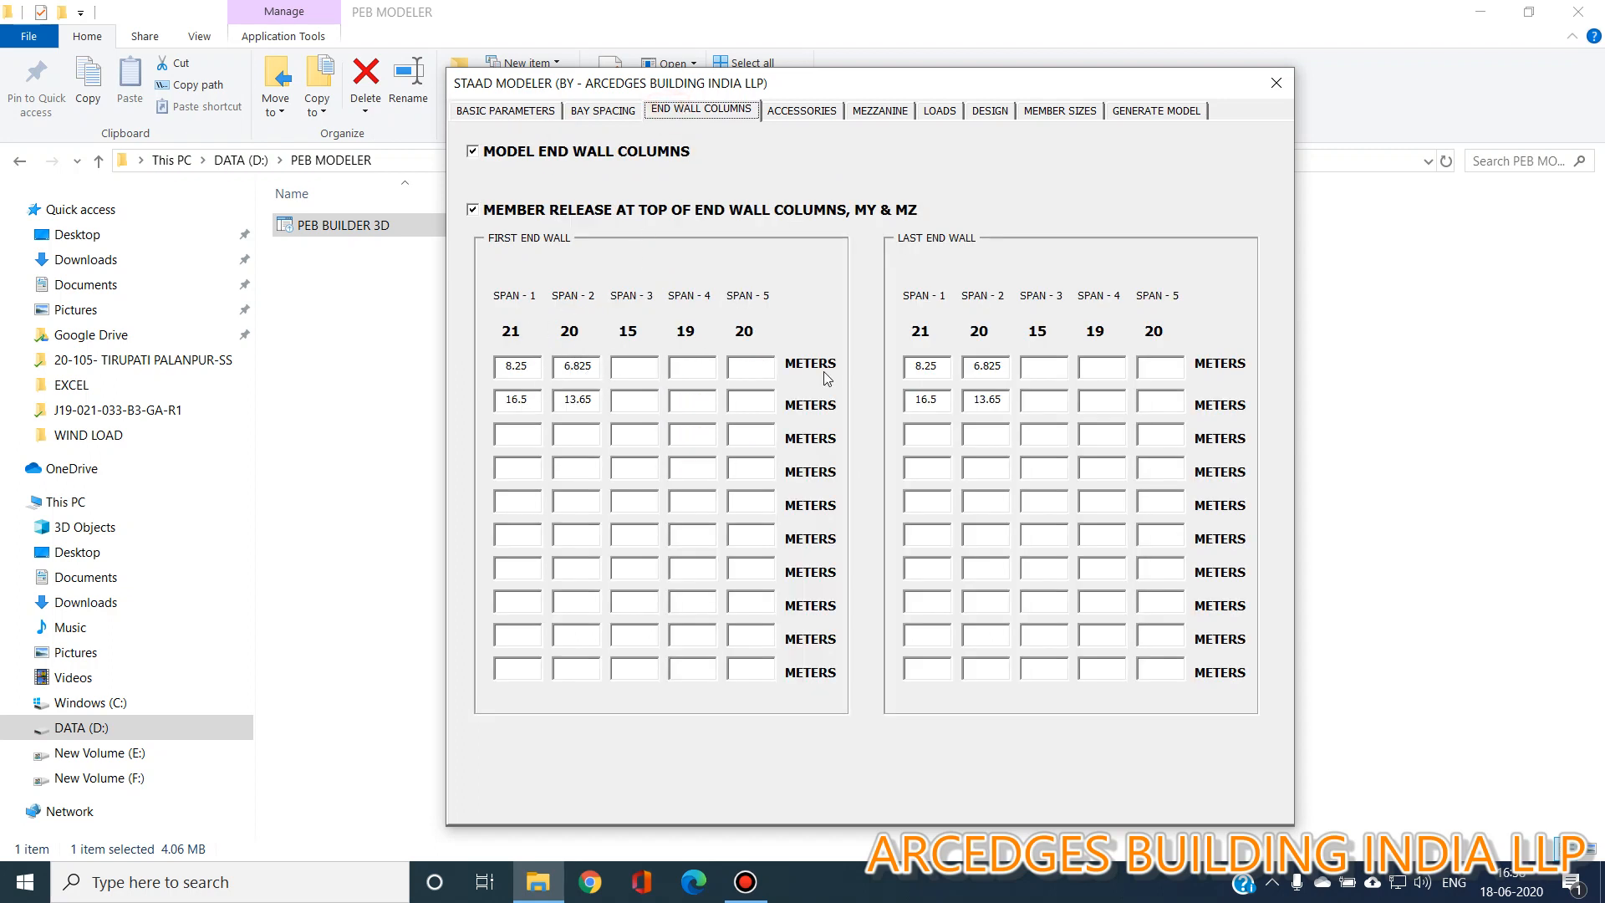
{"action": "double_click", "coordinate": [541, 367]}
{"action": "type", "text": "7"}
{"action": "key", "text": "Tab"}
{"action": "type", "text": "14"}
{"action": "left_click", "coordinate": [515, 432]}
{"action": "type", "text": "21"}
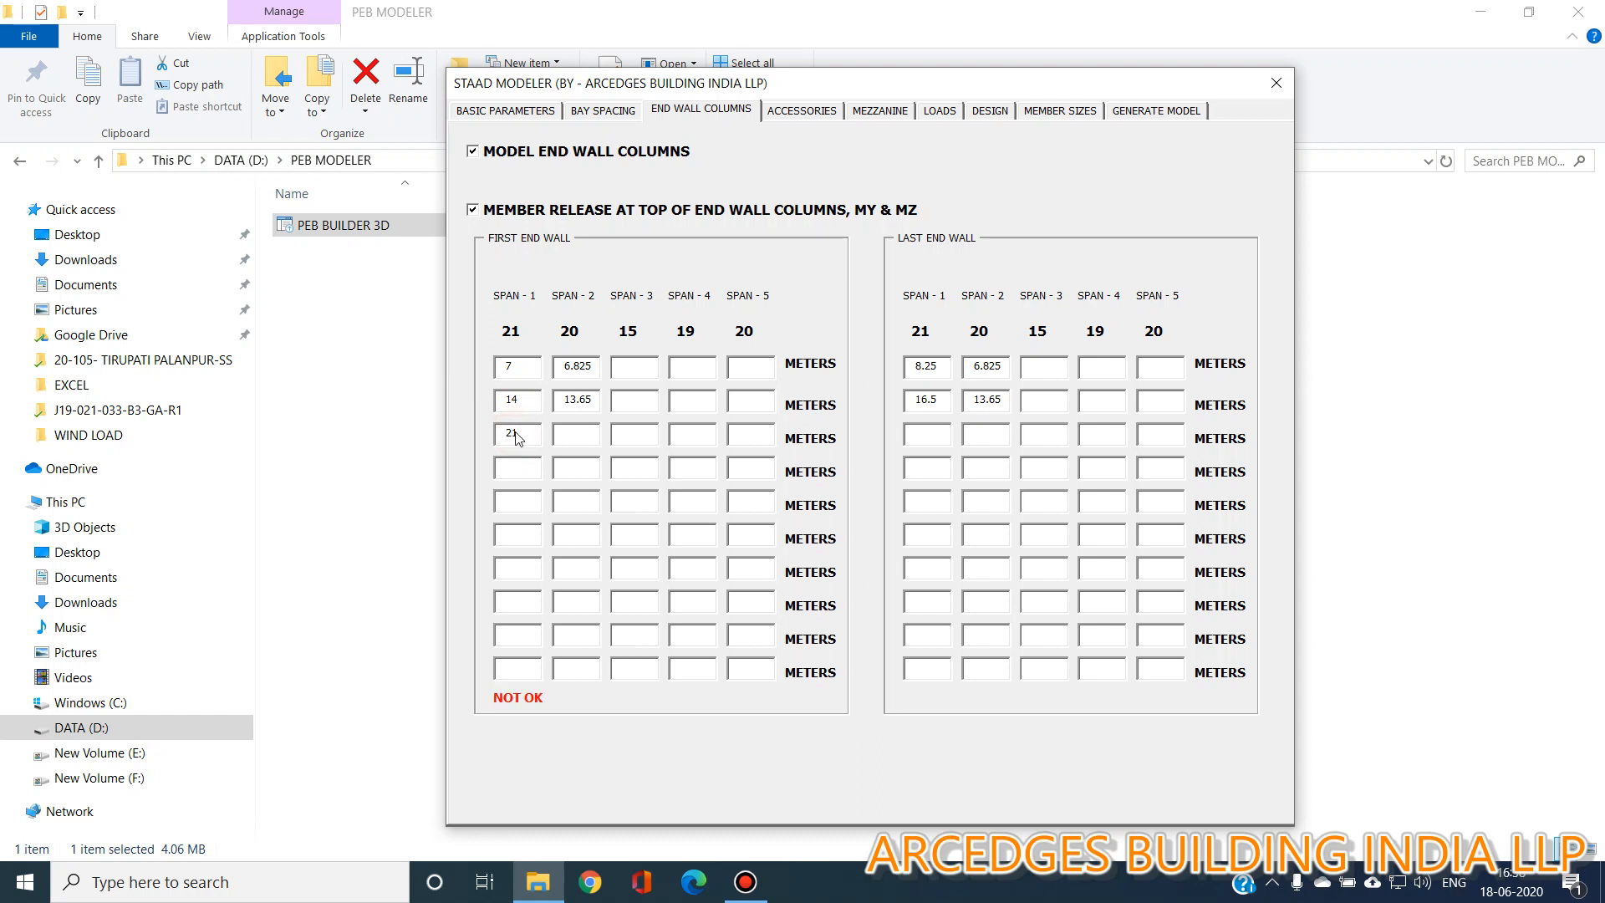
{"action": "key", "text": "BackSpace"}
{"action": "key", "text": "BackSpace"}
{"action": "left_click_drag", "start_coordinate": [598, 360], "coordinate": [502, 369]}
{"action": "type", "text": "7"}
{"action": "key", "text": "Tab"}
{"action": "type", "text": "14"}
Place the first end wall's span 3 column at 7.5 m and span 4 columns at 6 m and 12 m.
{"action": "left_click", "coordinate": [615, 368]}
{"action": "type", "text": "7.5"}
{"action": "left_click", "coordinate": [706, 382]}
{"action": "type", "text": "12"}
Place the first end wall's span 5 columns at 7 m and 14 m.
{"action": "left_click", "coordinate": [747, 368]}
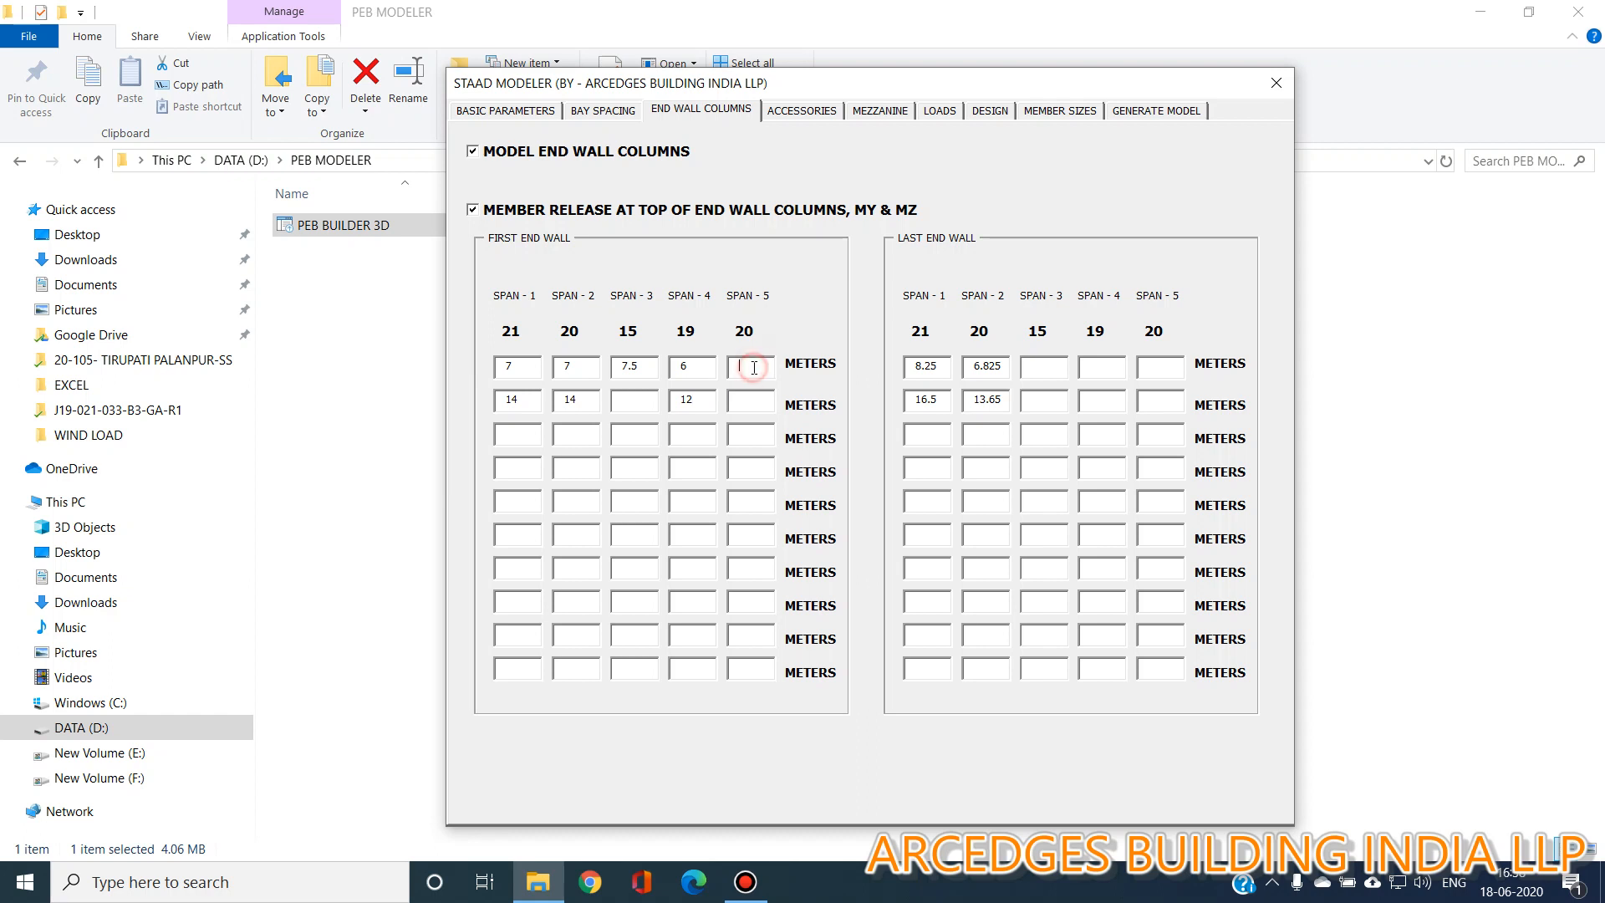
{"action": "type", "text": "7"}
{"action": "key", "text": "Tab"}
{"action": "type", "text": "14"}
Place the last end wall's span 1 and span 2 columns at 7 m and 14 m.
{"action": "key", "text": "Tab"}
{"action": "type", "text": "7"}
{"action": "key", "text": "Tab"}
{"action": "type", "text": "14"}
{"action": "key", "text": "Tab"}
{"action": "type", "text": "14"}
{"action": "key", "text": "BackSpace"}
{"action": "key", "text": "BackSpace"}
{"action": "type", "text": "7"}
{"action": "key", "text": "Tab"}
{"action": "type", "text": "14"}
Place the last end wall's span 3 column at 7.5 m, span 4 at 7 and 14 m, span 5 at 6 and 15 m.
{"action": "left_click", "coordinate": [1041, 369]}
{"action": "type", "text": "7.5"}
{"action": "left_click", "coordinate": [1097, 374]}
{"action": "left_click", "coordinate": [1154, 372]}
{"action": "type", "text": "6"}
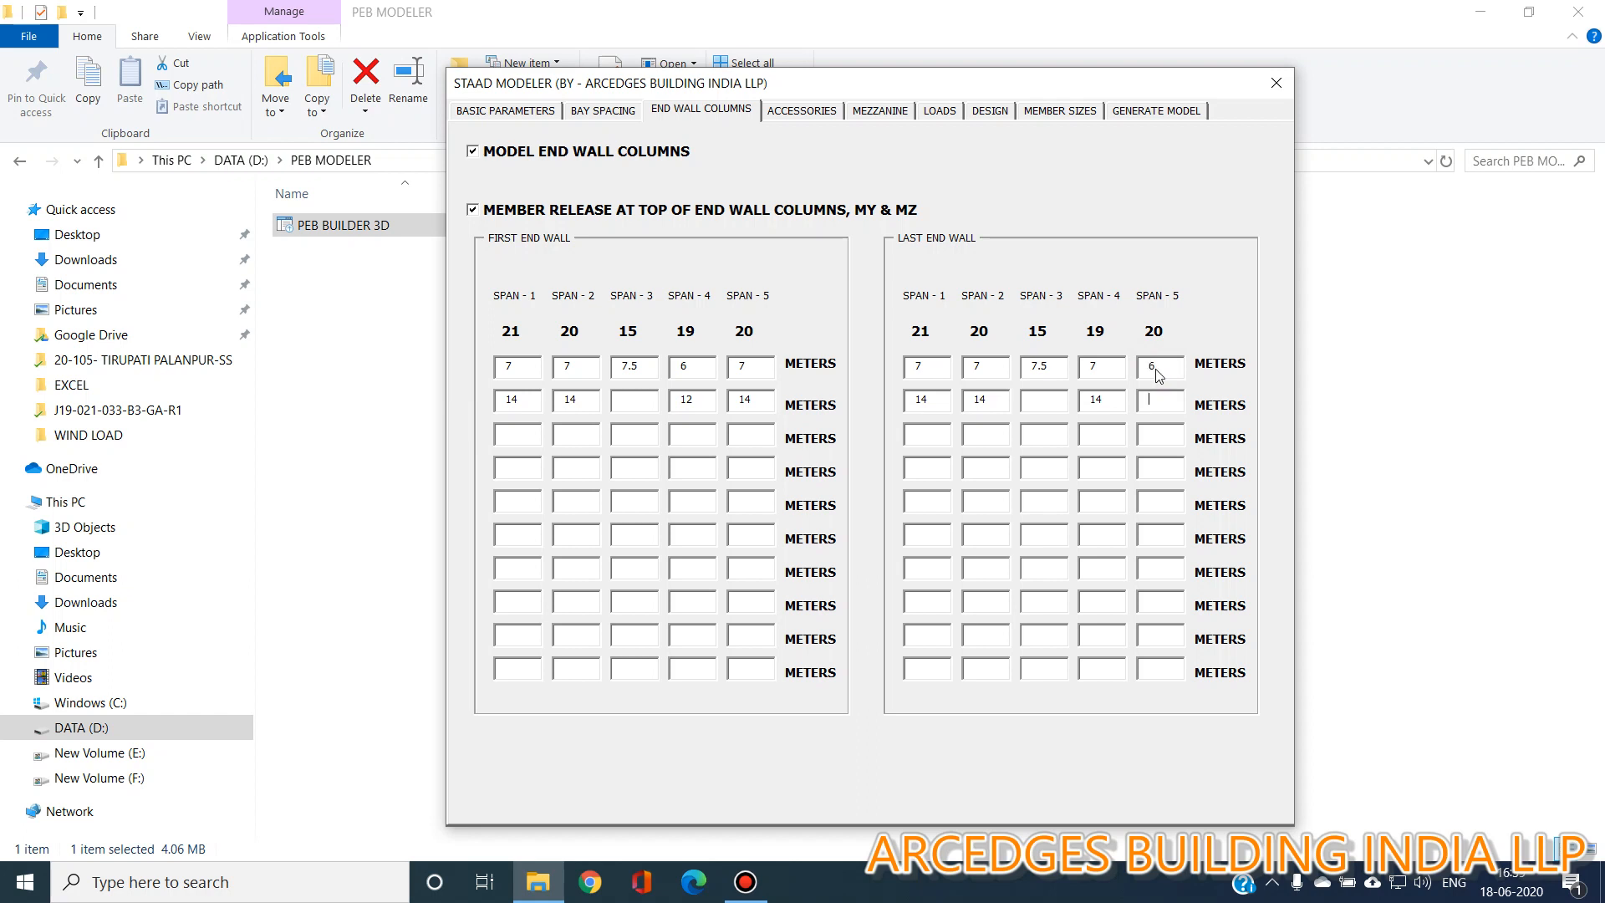
{"action": "key", "text": "Tab"}
{"action": "type", "text": "15"}
Add girts to the building accessories.
{"action": "left_click", "coordinate": [800, 110]}
{"action": "left_click", "coordinate": [535, 183]}
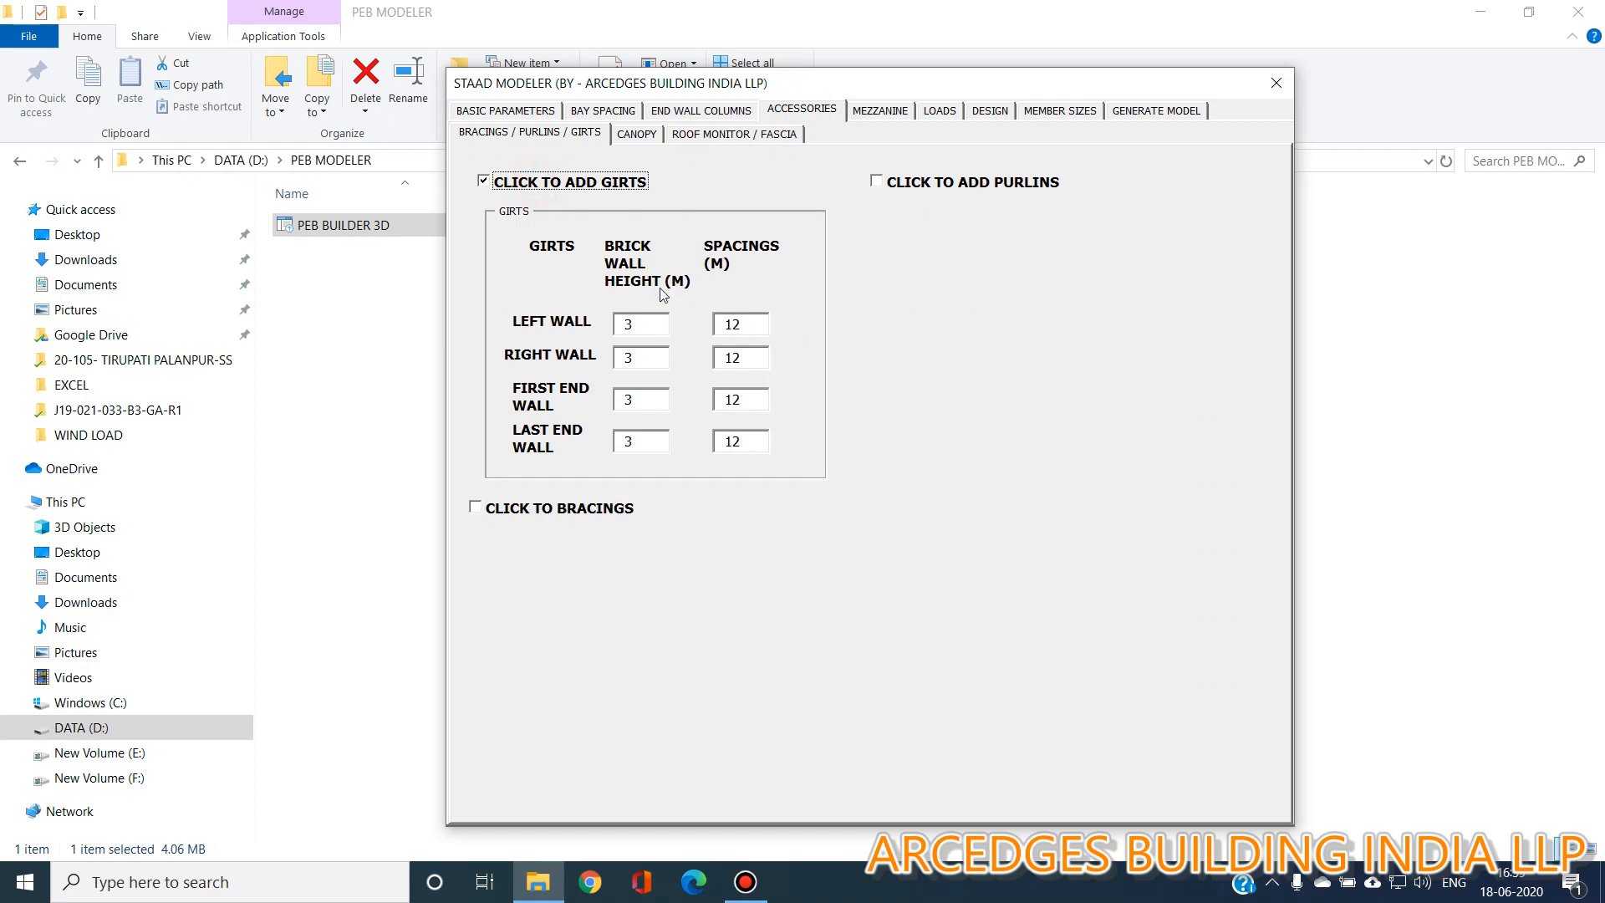
Try setting the left wall girt spacing to 1.5 m, then restore it to 12 m.
{"action": "left_click", "coordinate": [644, 329]}
{"action": "left_click_drag", "start_coordinate": [742, 323], "coordinate": [709, 331]}
{"action": "type", "text": "1.5"}
{"action": "key", "text": "BackSpace"}
{"action": "key", "text": "BackSpace"}
{"action": "key", "text": "BackSpace"}
{"action": "type", "text": "12"}
{"action": "double_click", "coordinate": [720, 333]}
{"action": "left_click", "coordinate": [744, 327]}
Add purlins to the building accessories.
{"action": "left_click", "coordinate": [977, 188]}
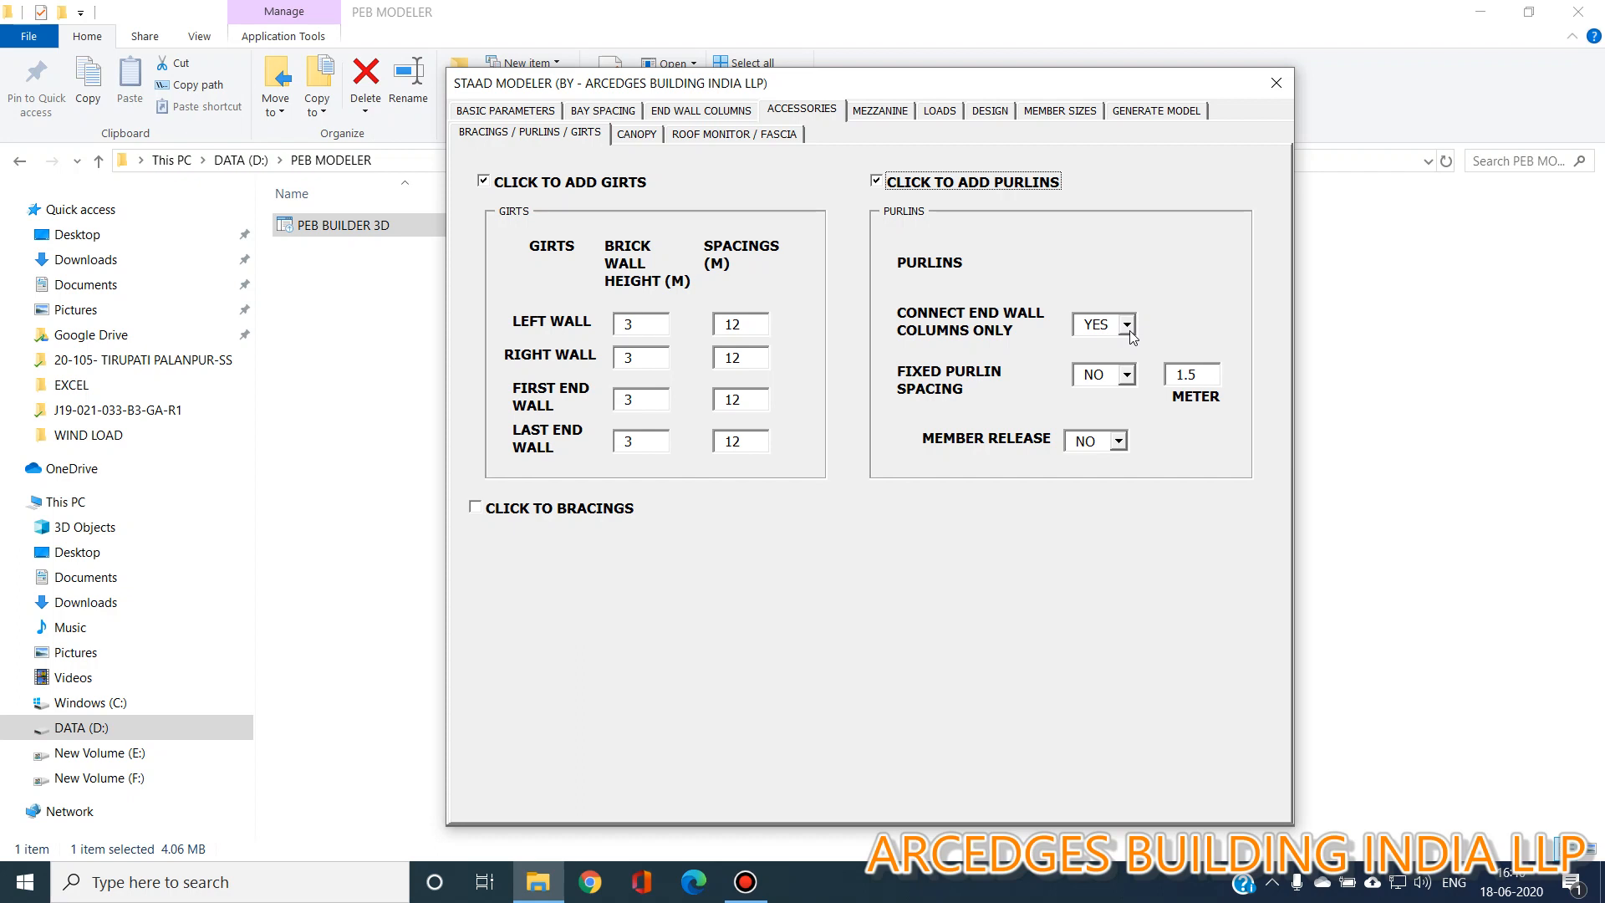
Try setting the fixed purlin spacing to YES, then revert it to NO.
{"action": "left_click", "coordinate": [1127, 375]}
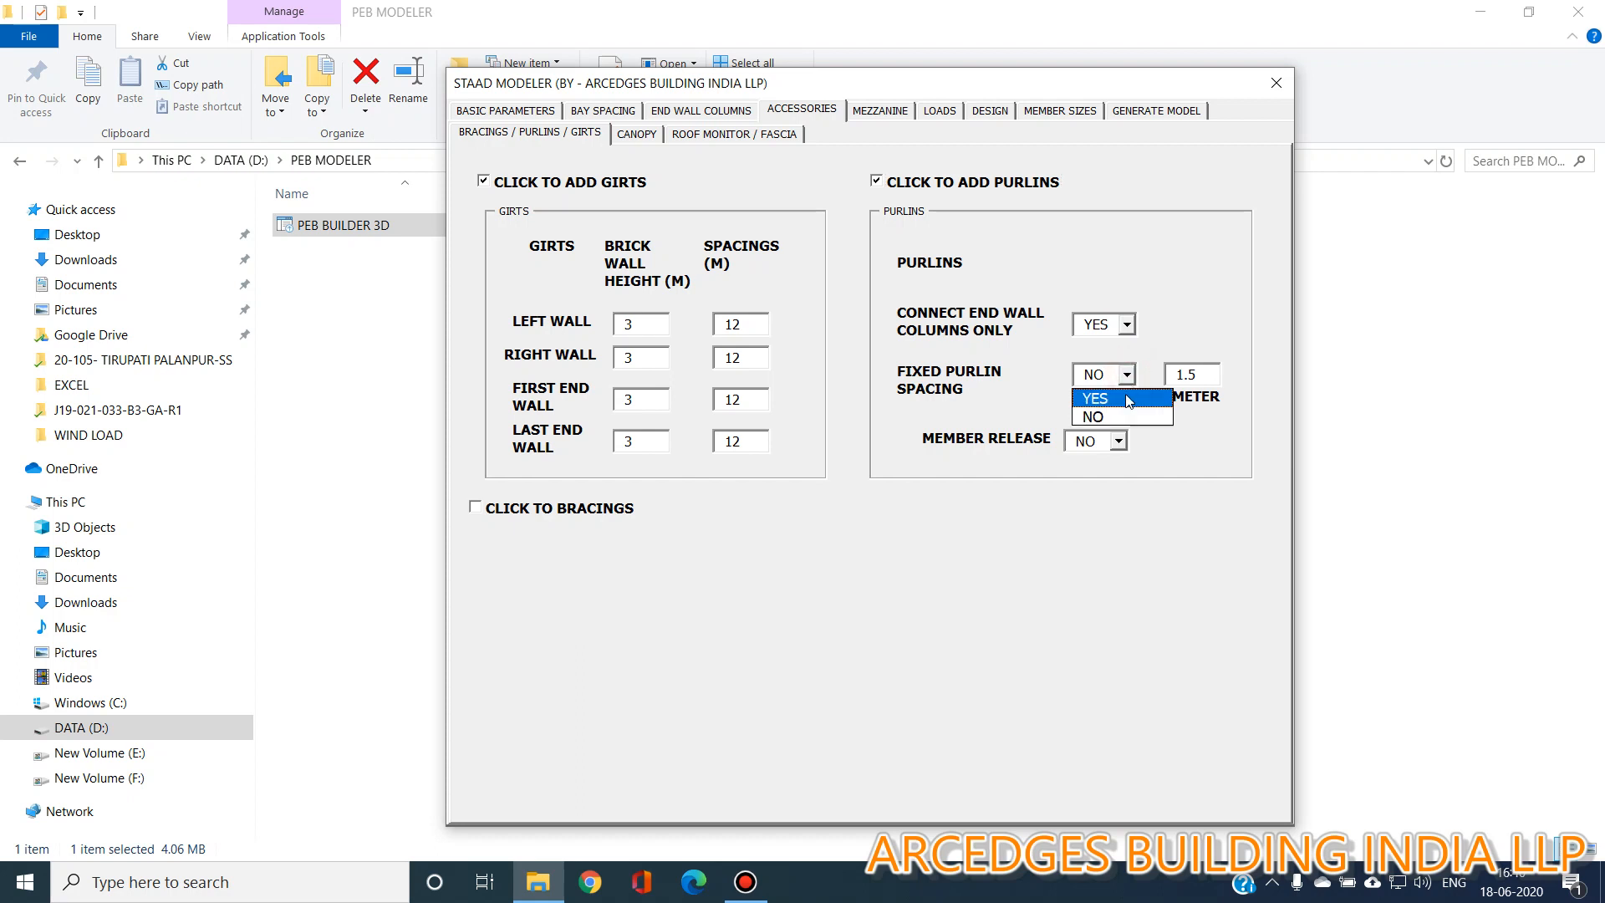
{"action": "left_click", "coordinate": [1112, 398]}
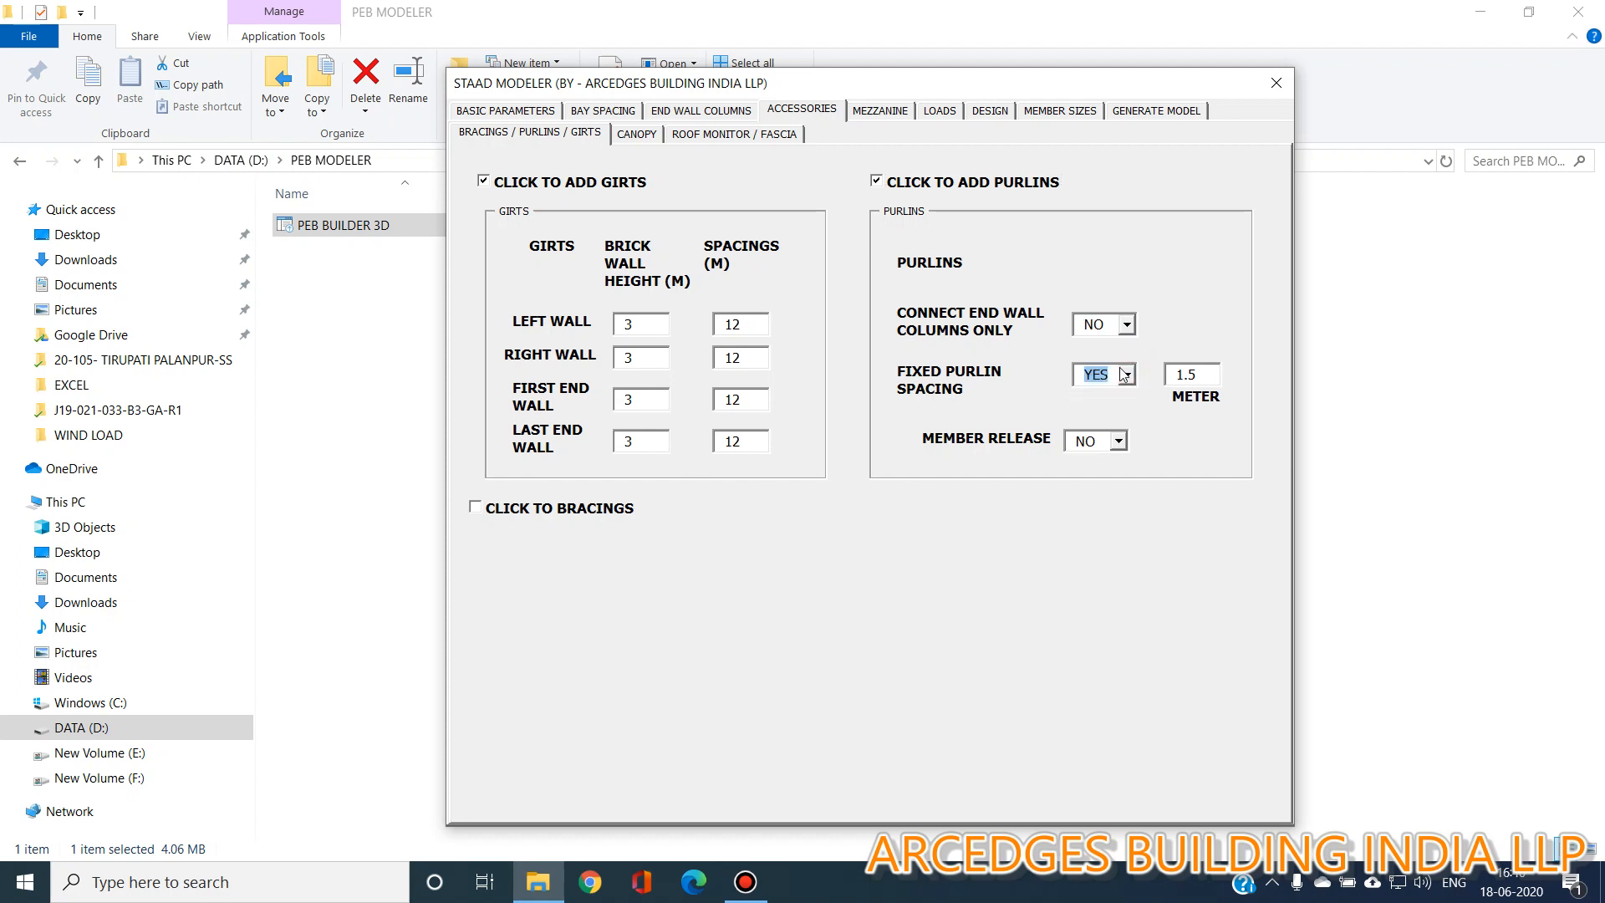
{"action": "left_click", "coordinate": [1127, 375]}
{"action": "left_click", "coordinate": [1201, 379]}
{"action": "left_click", "coordinate": [1127, 375]}
{"action": "left_click", "coordinate": [1124, 416]}
Set the purlin member release to YES.
{"action": "left_click", "coordinate": [1118, 327]}
{"action": "left_click", "coordinate": [1118, 440]}
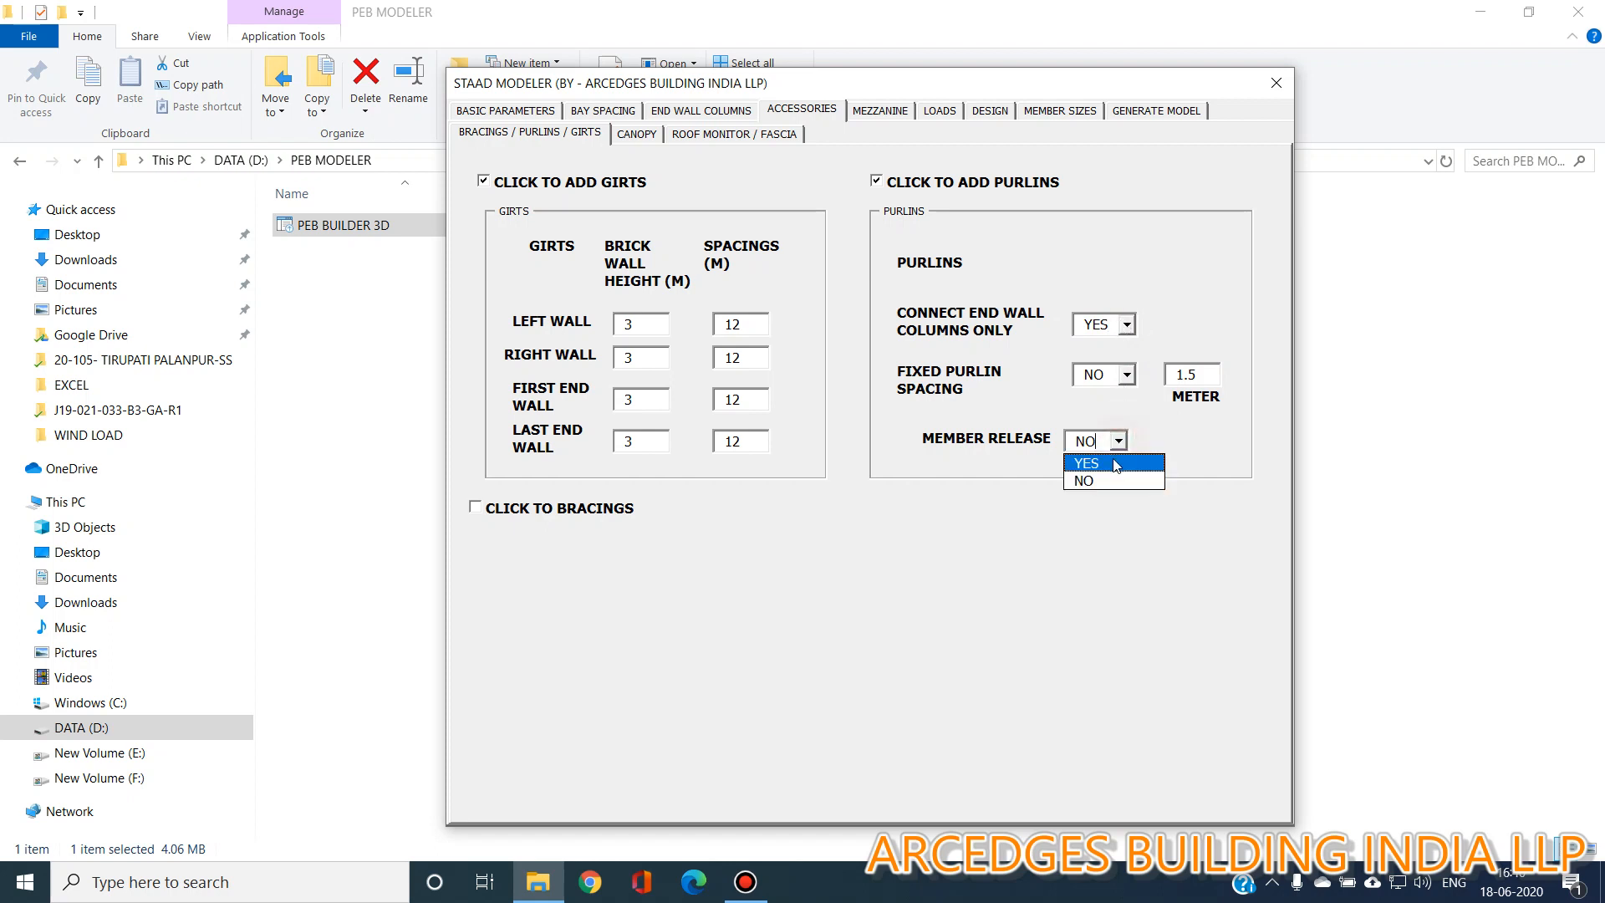
{"action": "left_click", "coordinate": [1114, 460]}
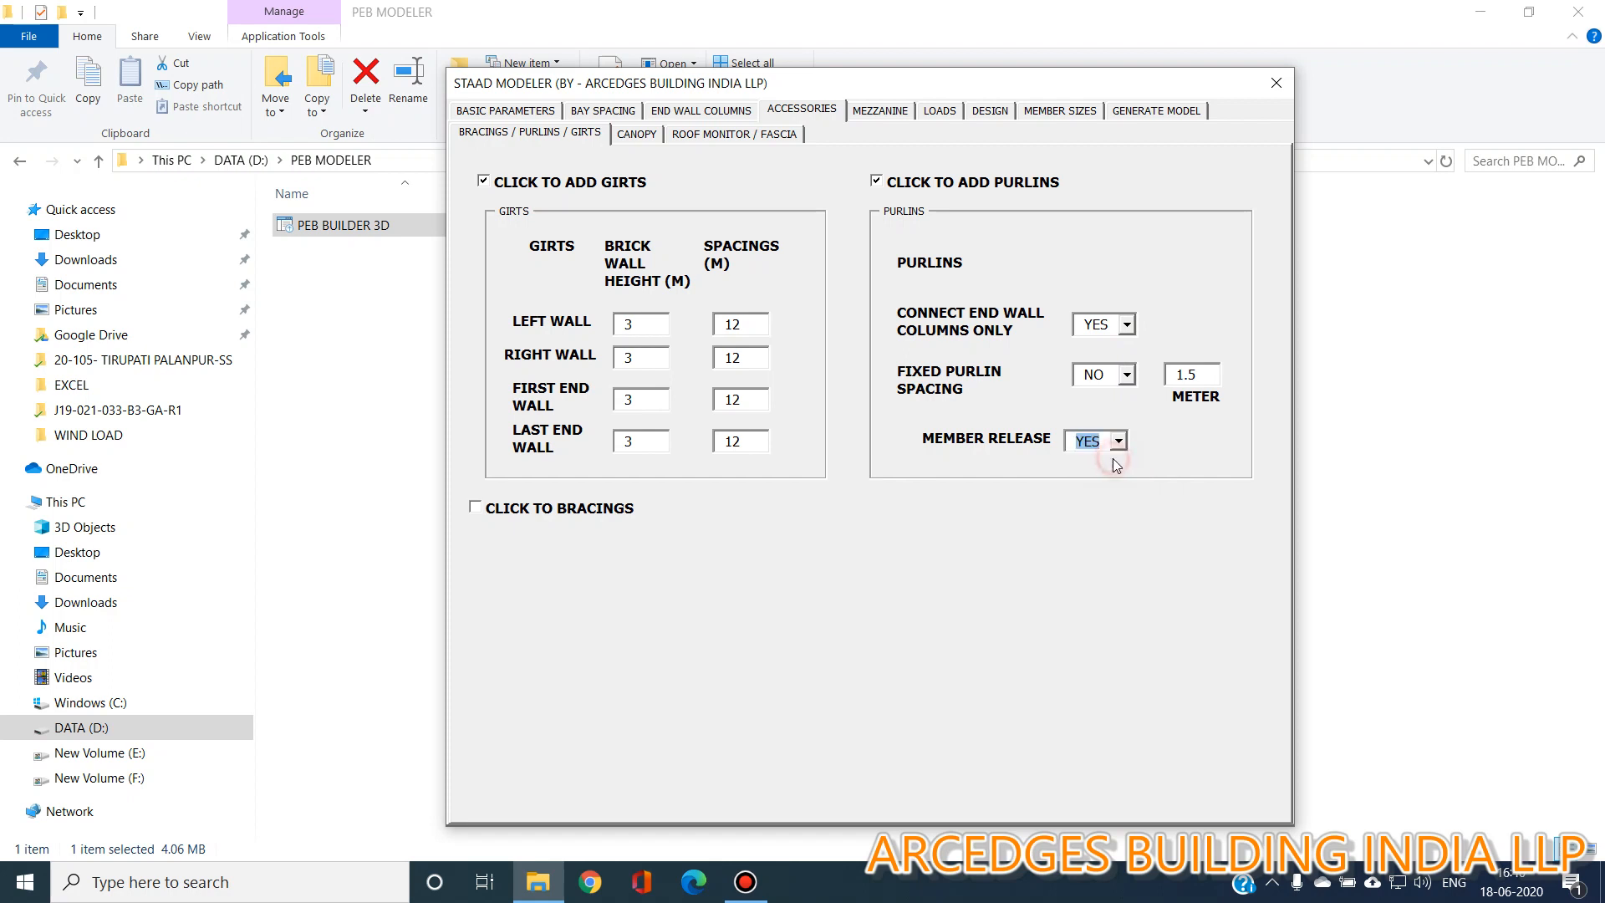
Add bracings to the accessories and set the left wall bracing portal height to 4.5 m.
{"action": "left_click", "coordinate": [565, 508]}
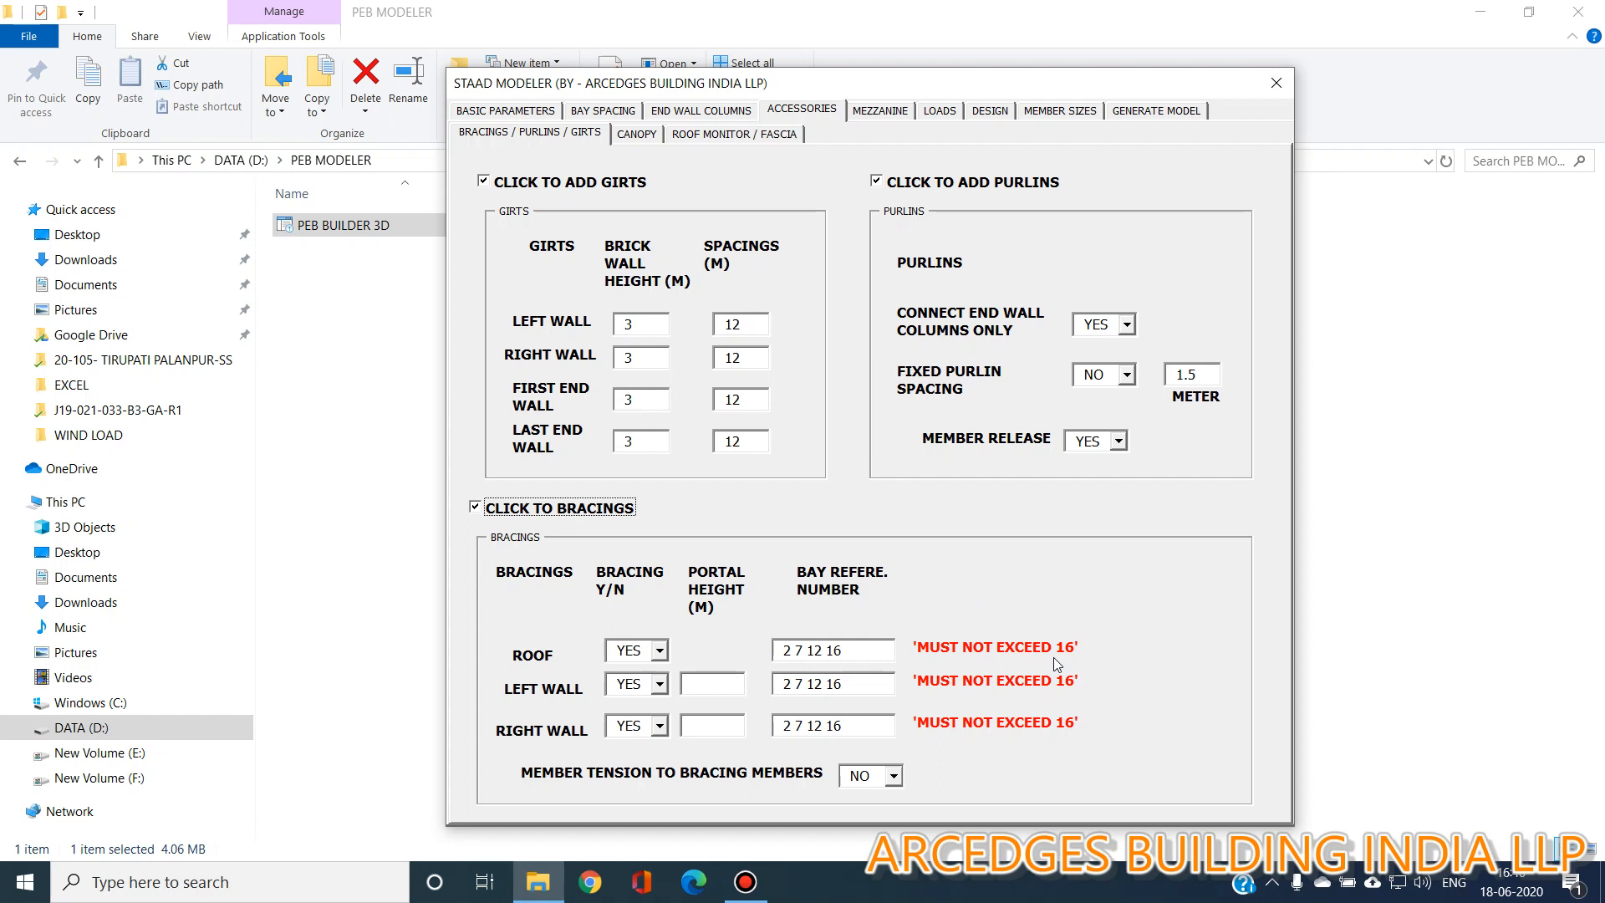
{"action": "left_click", "coordinate": [873, 659]}
{"action": "left_click", "coordinate": [660, 651]}
{"action": "left_click", "coordinate": [661, 651]}
{"action": "left_click", "coordinate": [731, 692]}
{"action": "type", "text": "4.5"}
Set member tension to bracing members to YES.
{"action": "left_click", "coordinate": [723, 720]}
{"action": "left_click", "coordinate": [893, 776]}
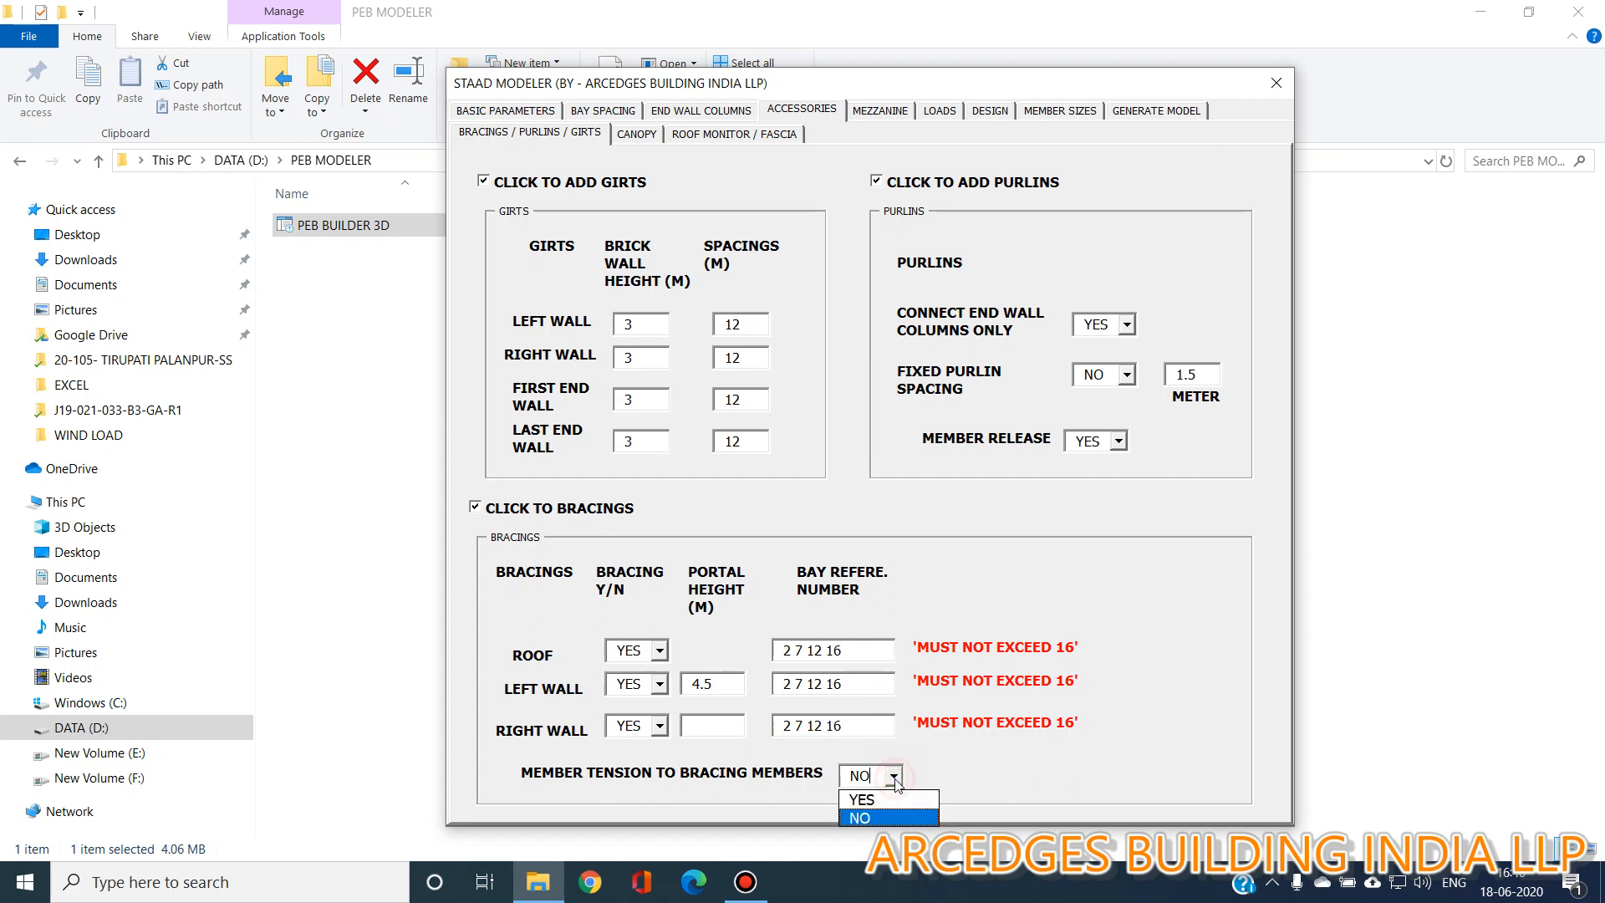
{"action": "left_click", "coordinate": [895, 801]}
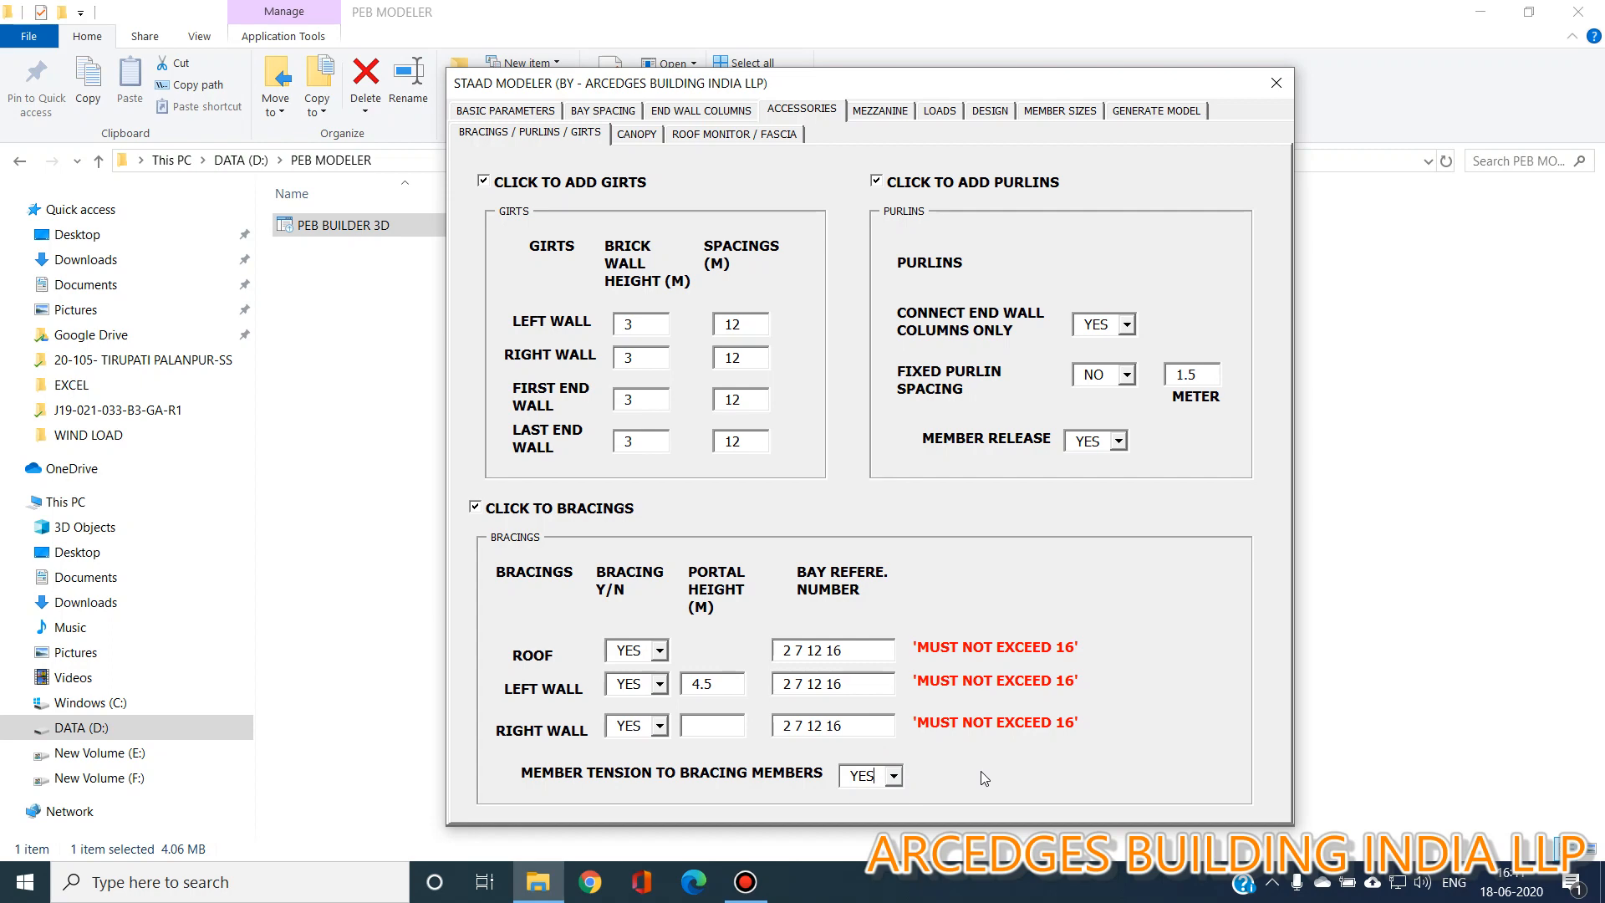
{"action": "left_click", "coordinate": [891, 778]}
{"action": "left_click", "coordinate": [890, 778]}
Add a canopy and set the first right wall canopy's height to 6 m and width to 3 m.
{"action": "left_click", "coordinate": [637, 135]}
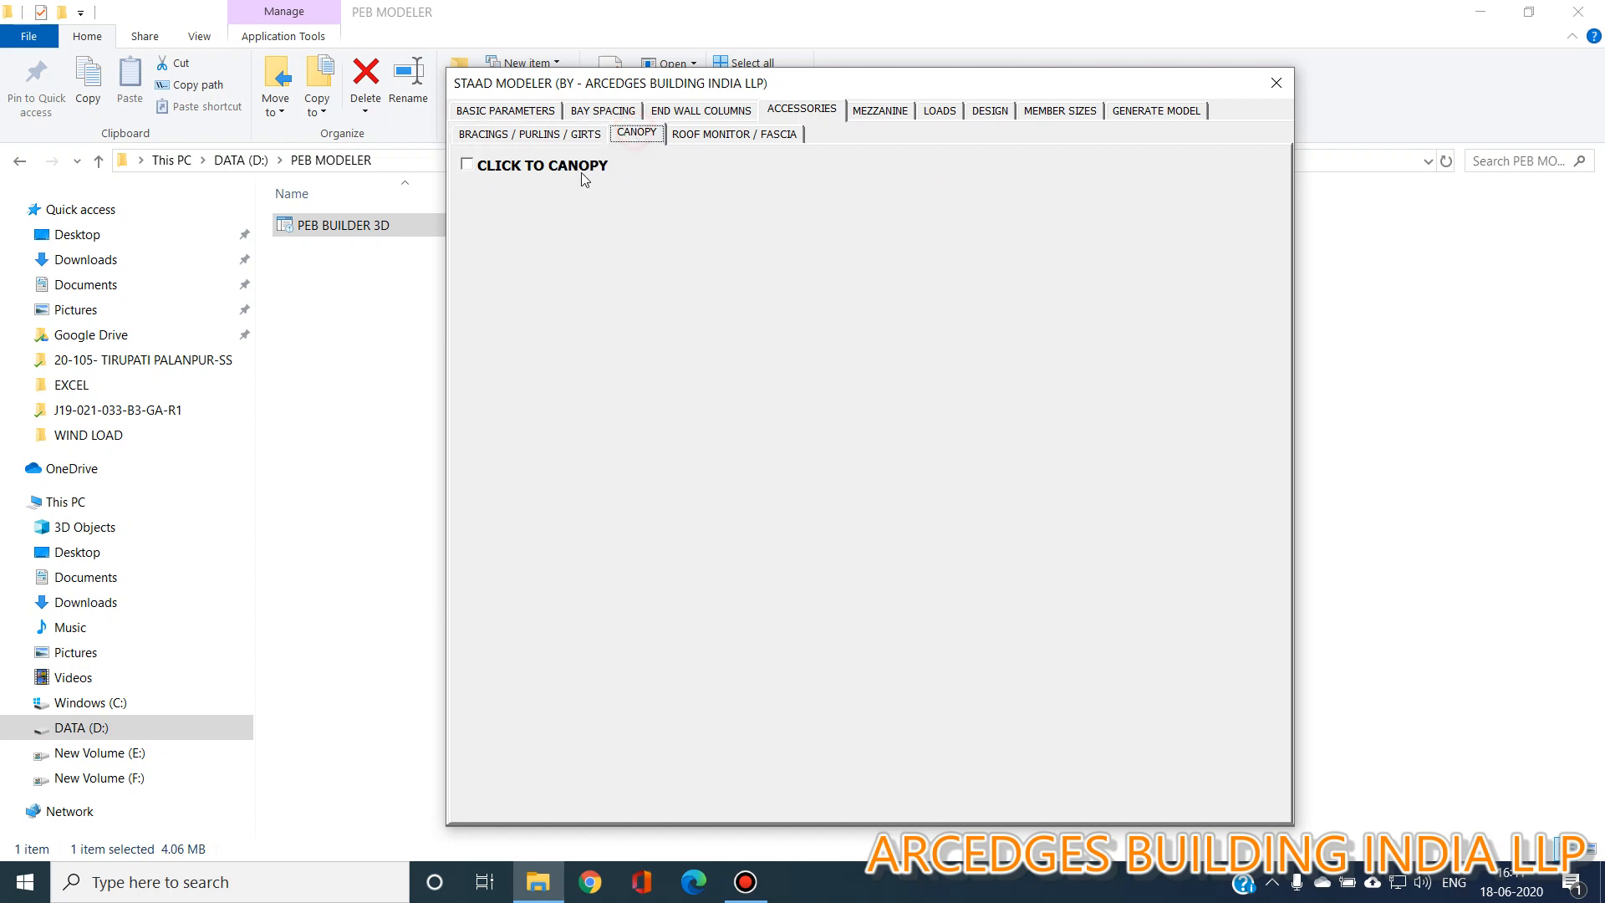
{"action": "left_click", "coordinate": [581, 166]}
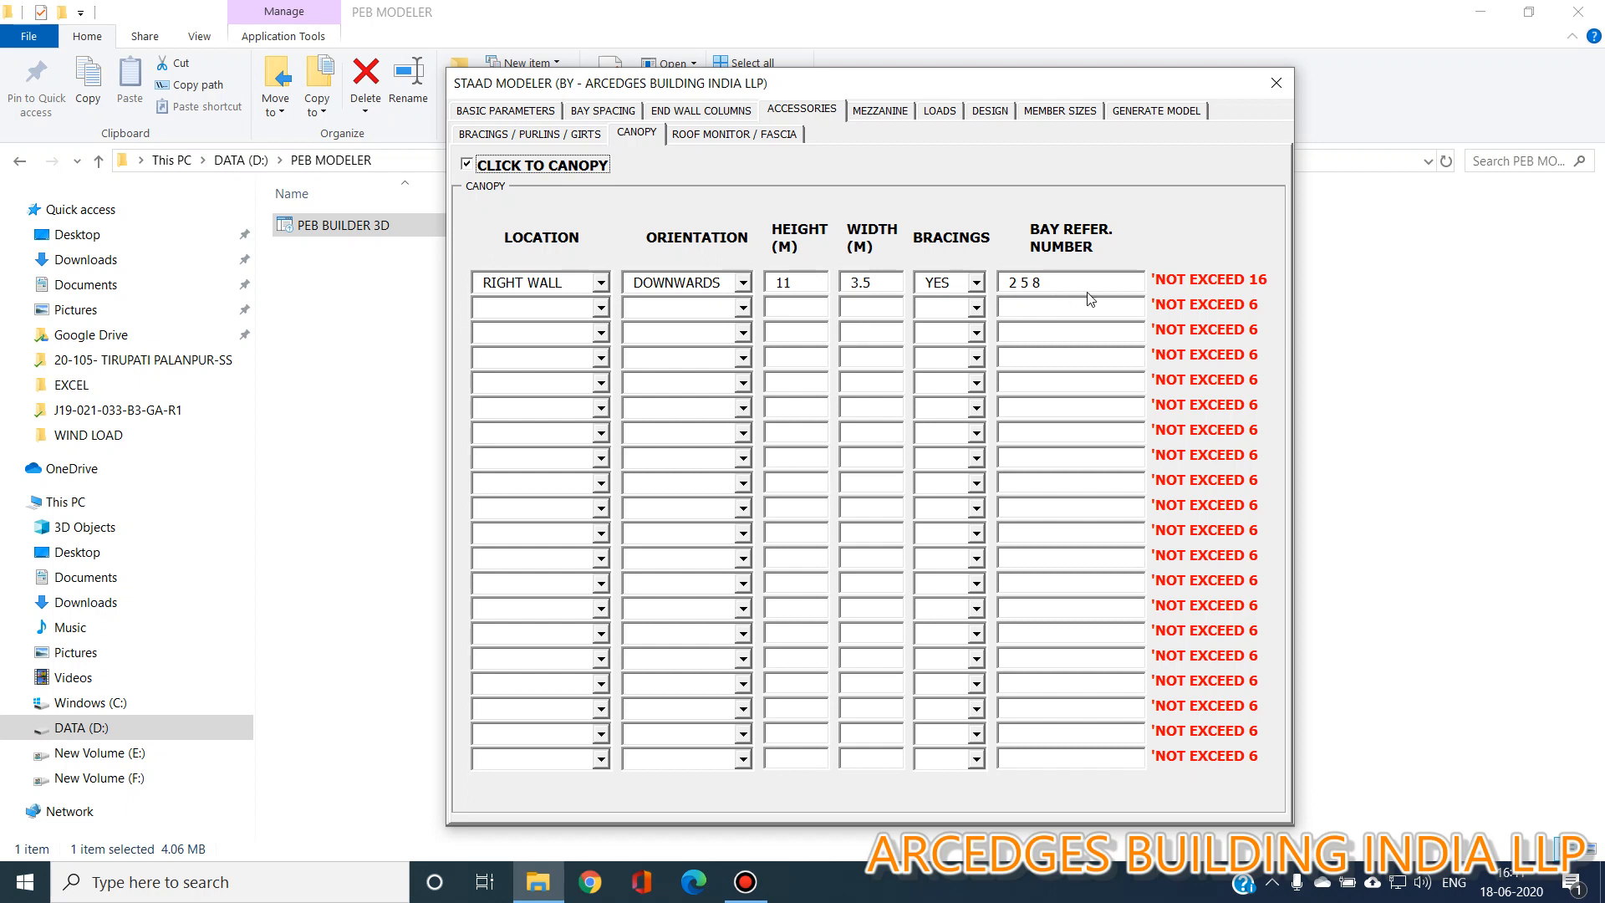
{"action": "left_click", "coordinate": [747, 284]}
{"action": "double_click", "coordinate": [813, 282]}
{"action": "type", "text": "6"}
{"action": "key", "text": "Tab"}
{"action": "type", "text": "3"}
{"action": "left_click", "coordinate": [1072, 287]}
Add a second canopy on the left wall, upwards, 6 m high, 3 m wide, without bracings, at bays 3 4 5.
{"action": "left_click", "coordinate": [600, 308]}
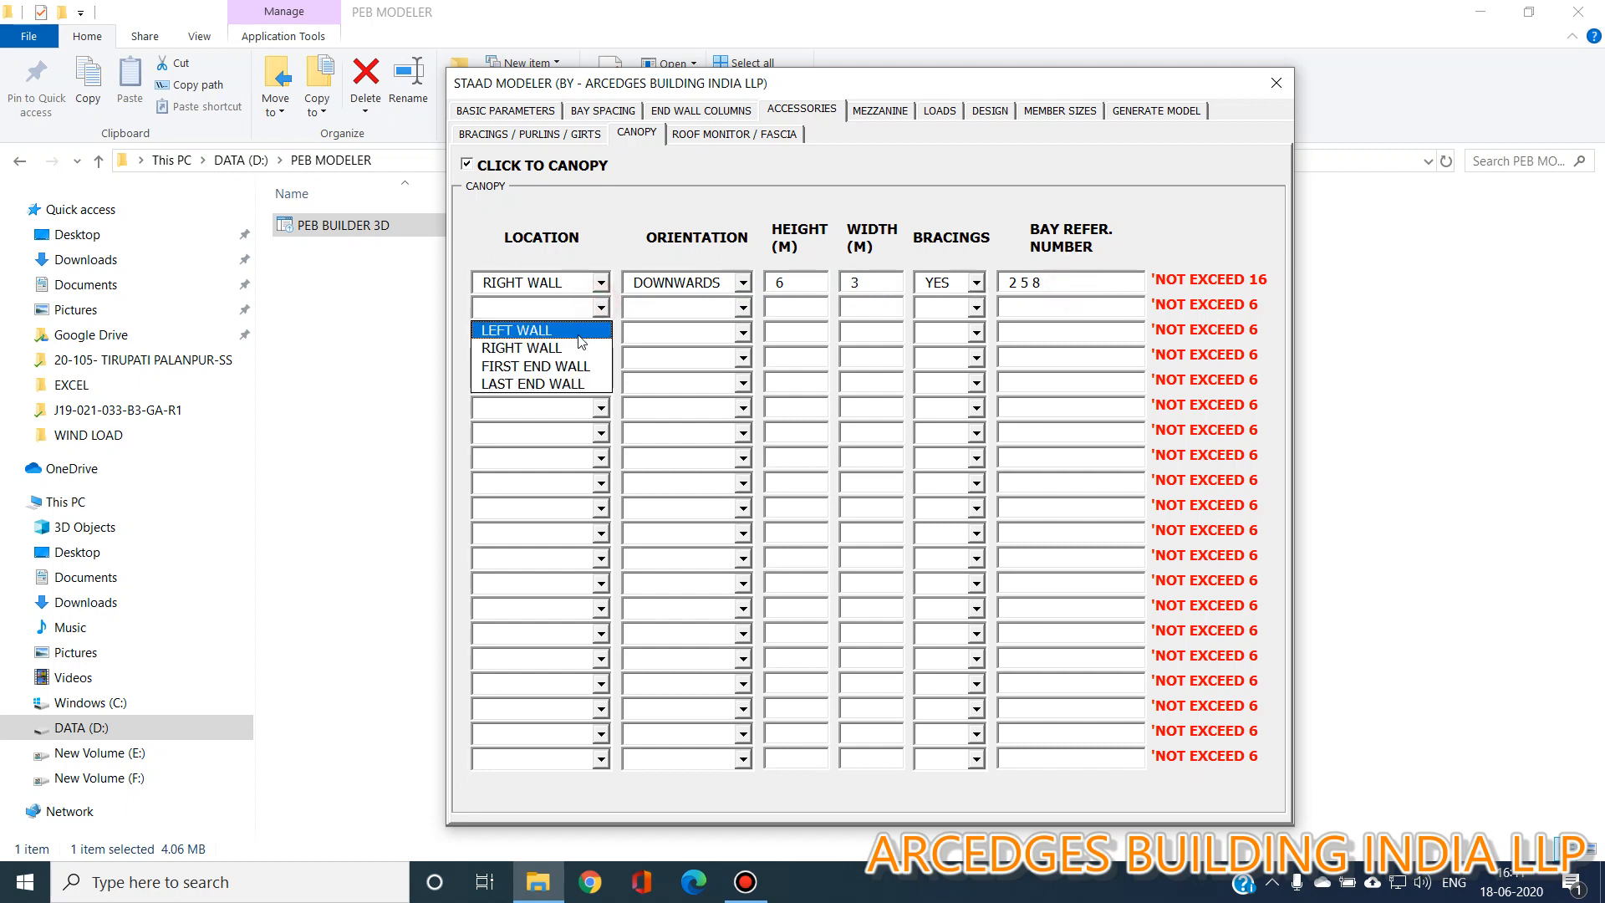
{"action": "left_click", "coordinate": [577, 337]}
{"action": "left_click", "coordinate": [743, 308]}
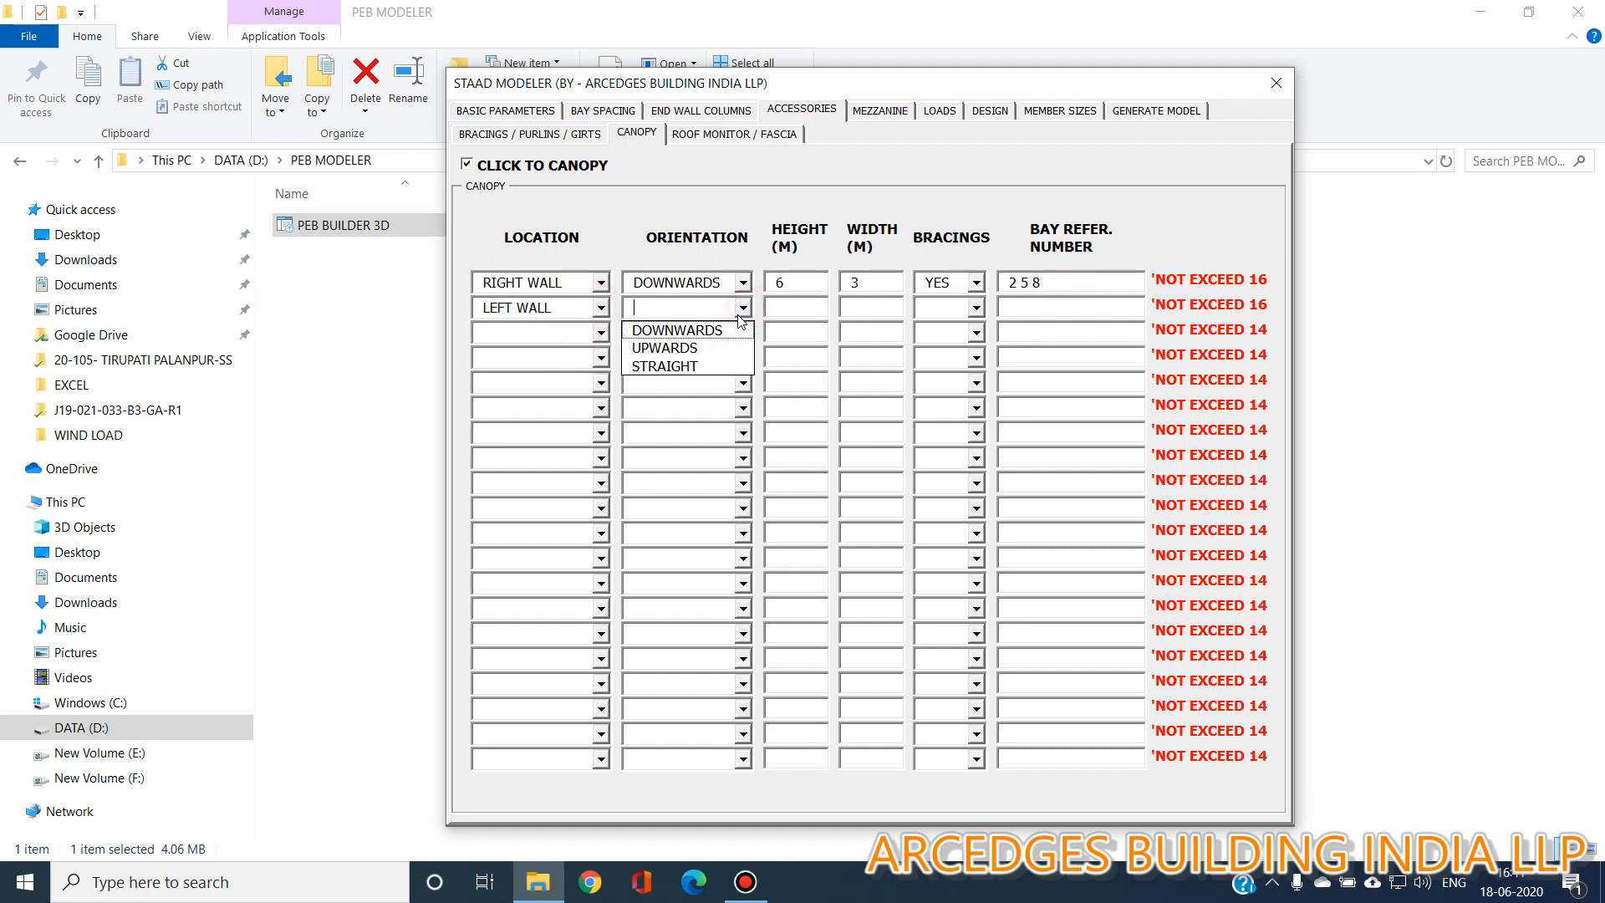
{"action": "left_click", "coordinate": [723, 356]}
{"action": "left_click", "coordinate": [804, 310]}
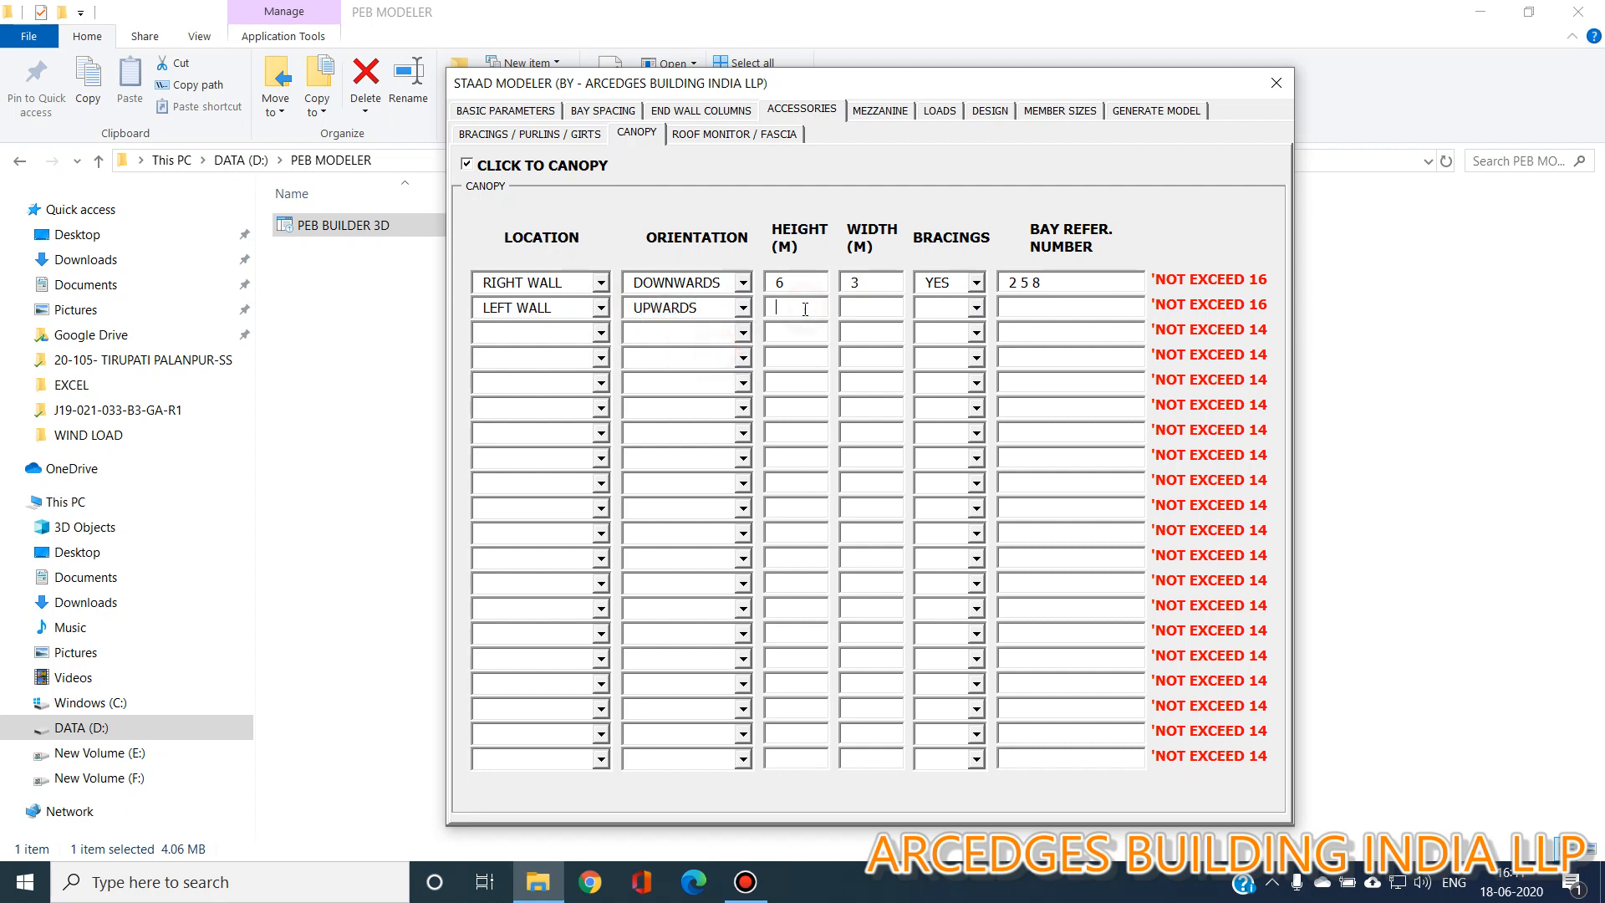
{"action": "type", "text": "6"}
{"action": "left_click", "coordinate": [865, 313]}
{"action": "type", "text": "3"}
{"action": "left_click", "coordinate": [975, 308]}
{"action": "left_click", "coordinate": [936, 346]}
{"action": "left_click", "coordinate": [1035, 306]}
{"action": "type", "text": "3 4 5"}
Add a third canopy on the first end wall with straight orientation and 6 m height.
{"action": "left_click", "coordinate": [601, 332]}
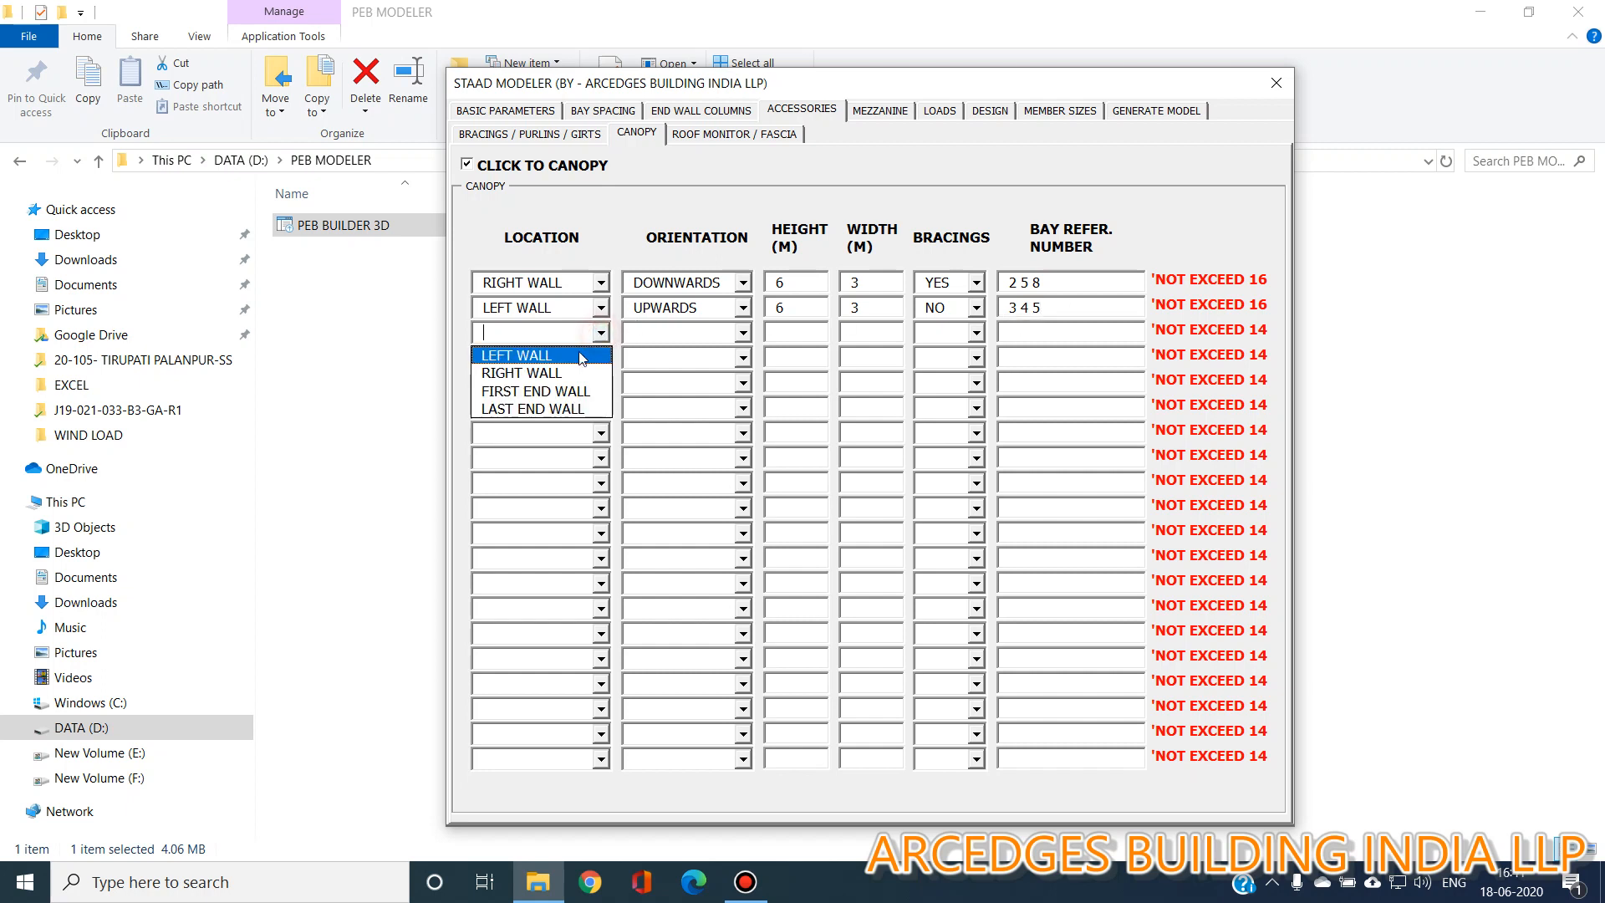
{"action": "left_click", "coordinate": [573, 390]}
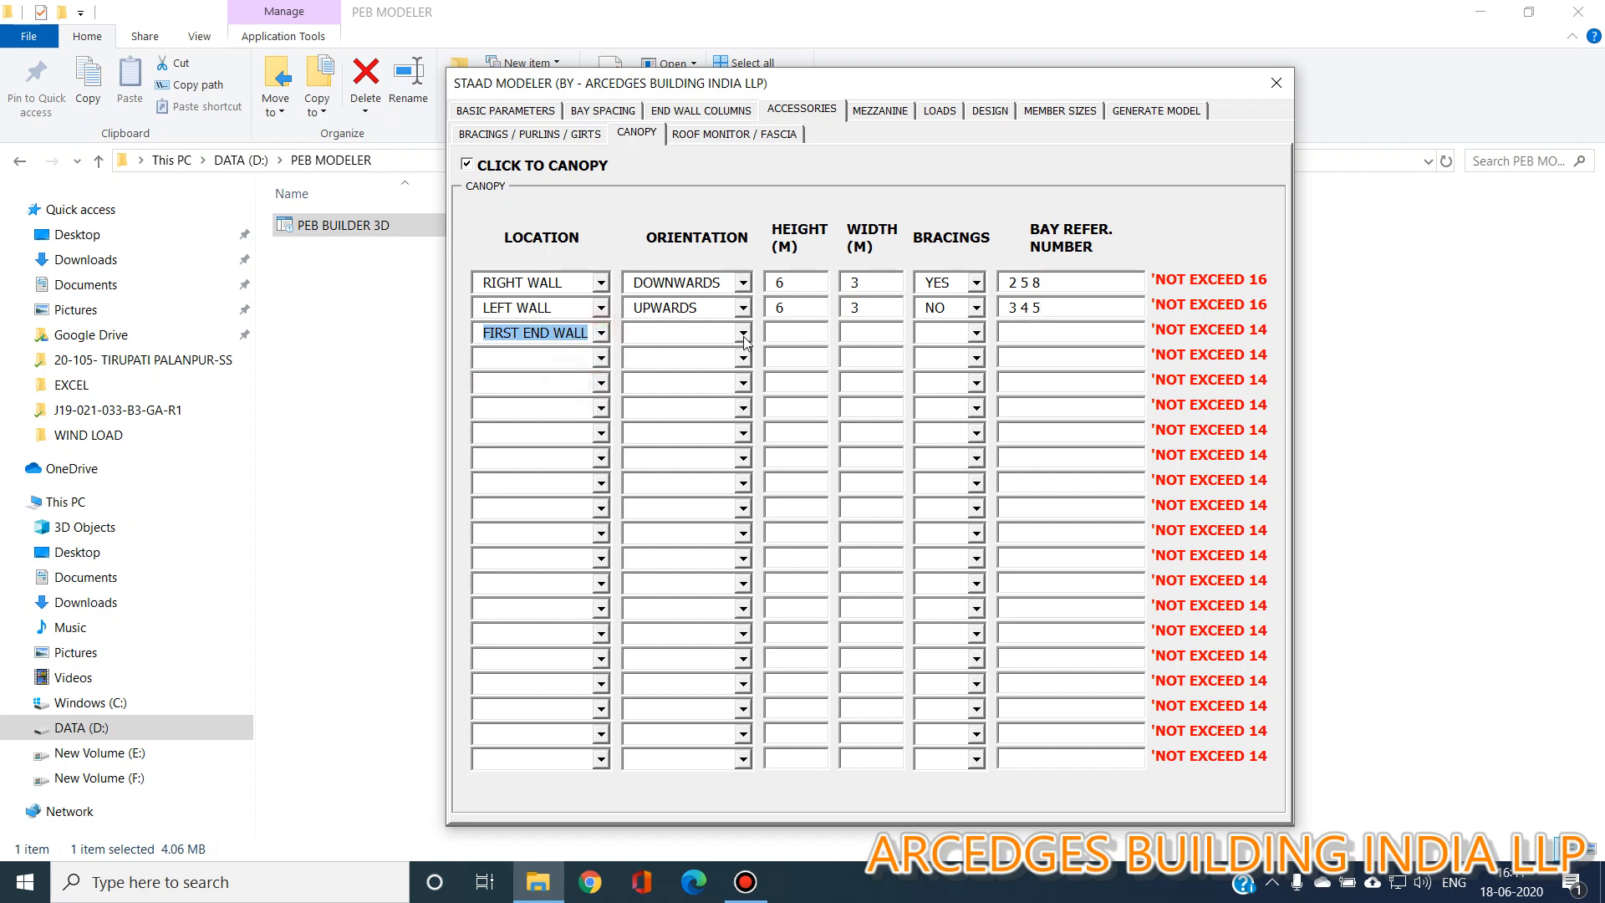
{"action": "left_click", "coordinate": [743, 334]}
{"action": "left_click", "coordinate": [740, 392]}
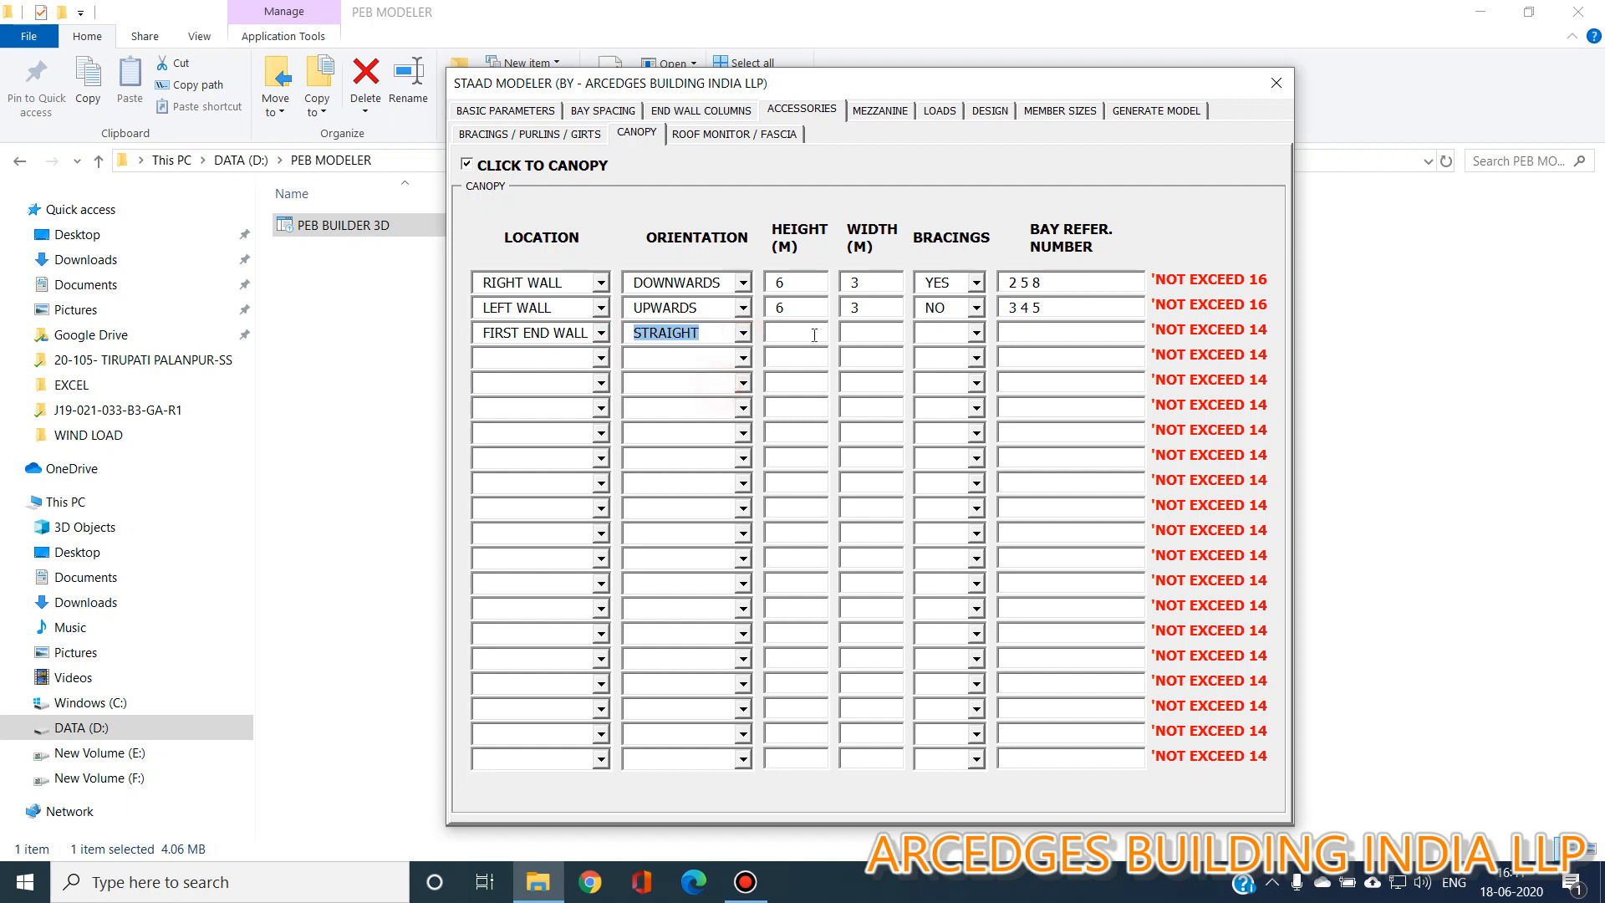
{"action": "left_click", "coordinate": [814, 334]}
{"action": "type", "text": "6"}
{"action": "key", "text": "Return"}
Set the third canopy's width to 3 m, bracings to NO, and bay references to 5 6 10 12.
{"action": "left_click", "coordinate": [860, 334]}
{"action": "type", "text": "3"}
{"action": "left_click", "coordinate": [975, 333]}
{"action": "left_click", "coordinate": [936, 371]}
{"action": "left_click", "coordinate": [1037, 332]}
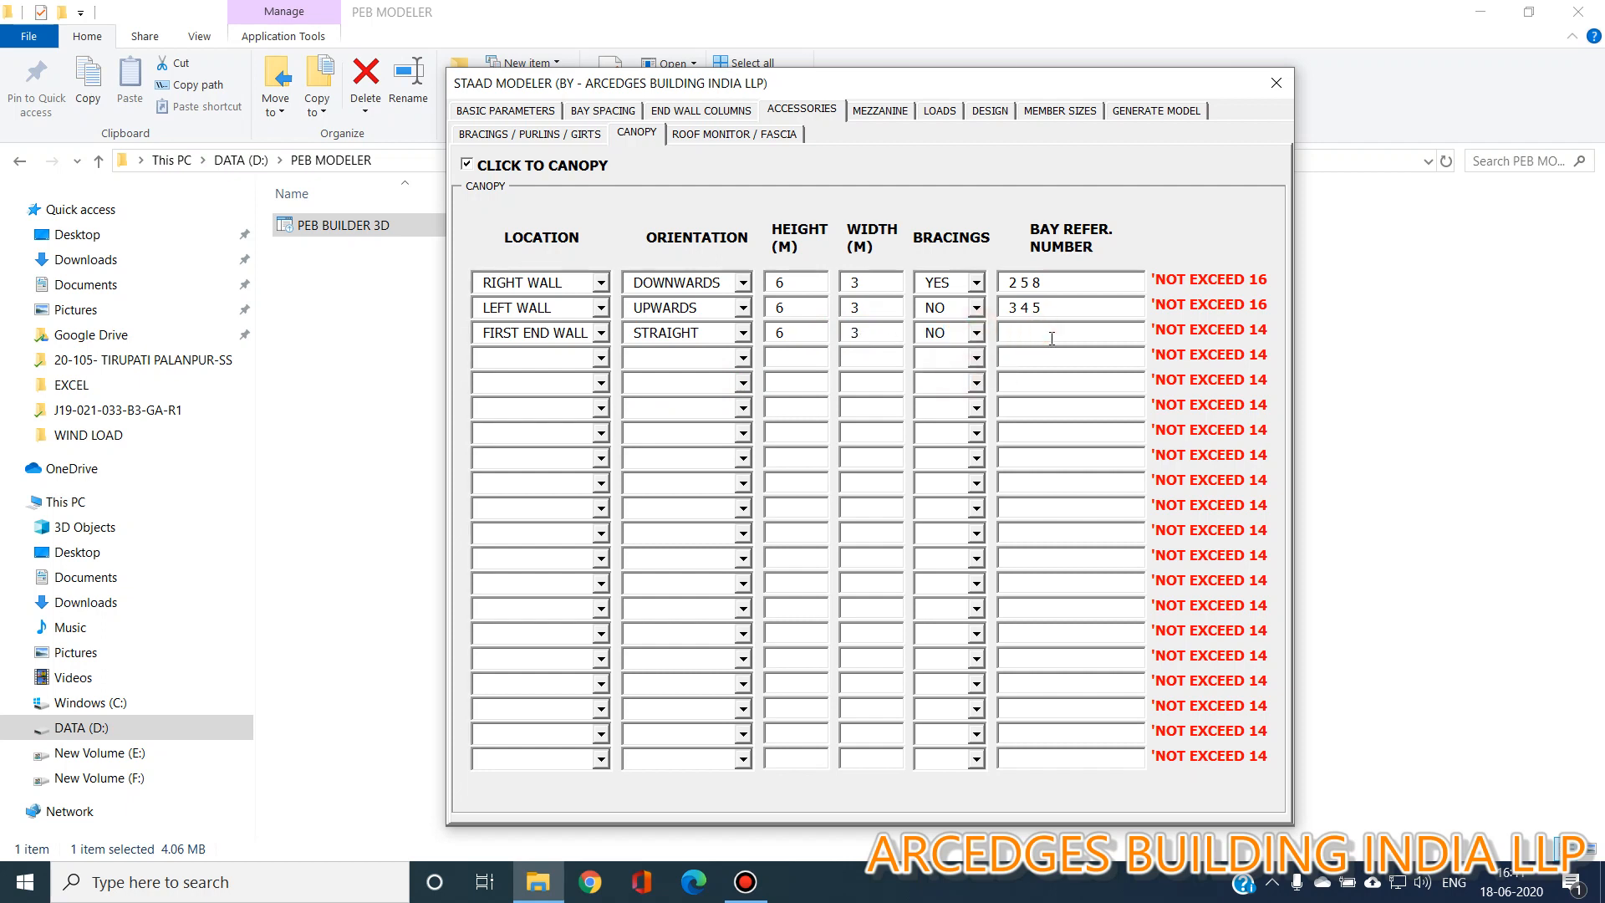
{"action": "type", "text": "5 6 10 12"}
Add a roof monitor with height 1.2 m and width 2.5 m.
{"action": "left_click", "coordinate": [750, 135]}
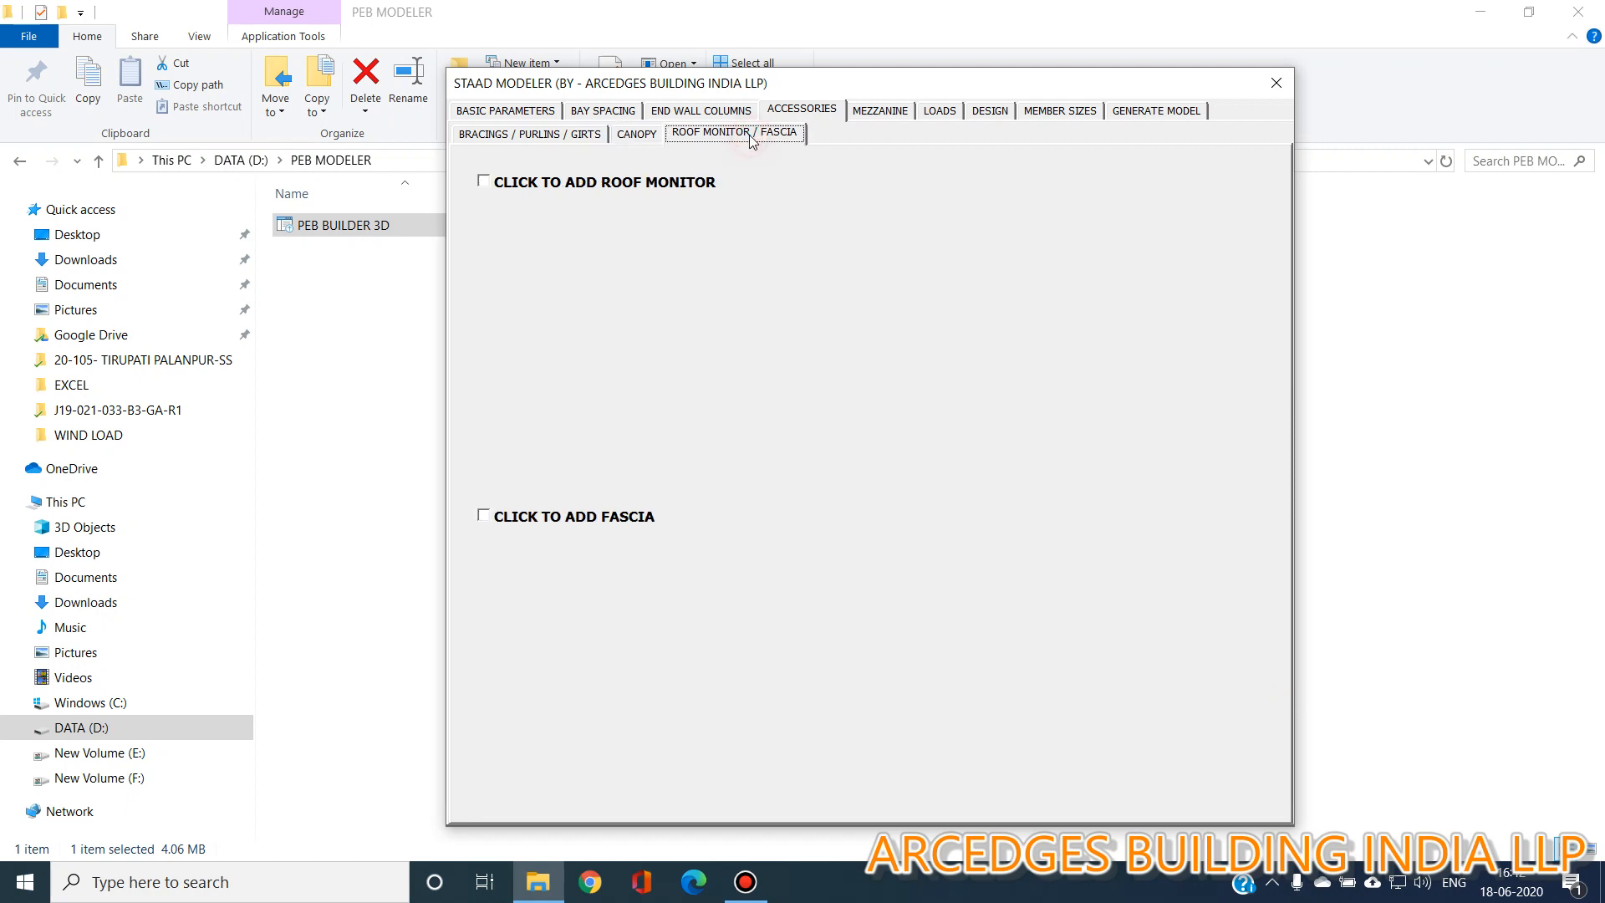
{"action": "left_click", "coordinate": [576, 182]}
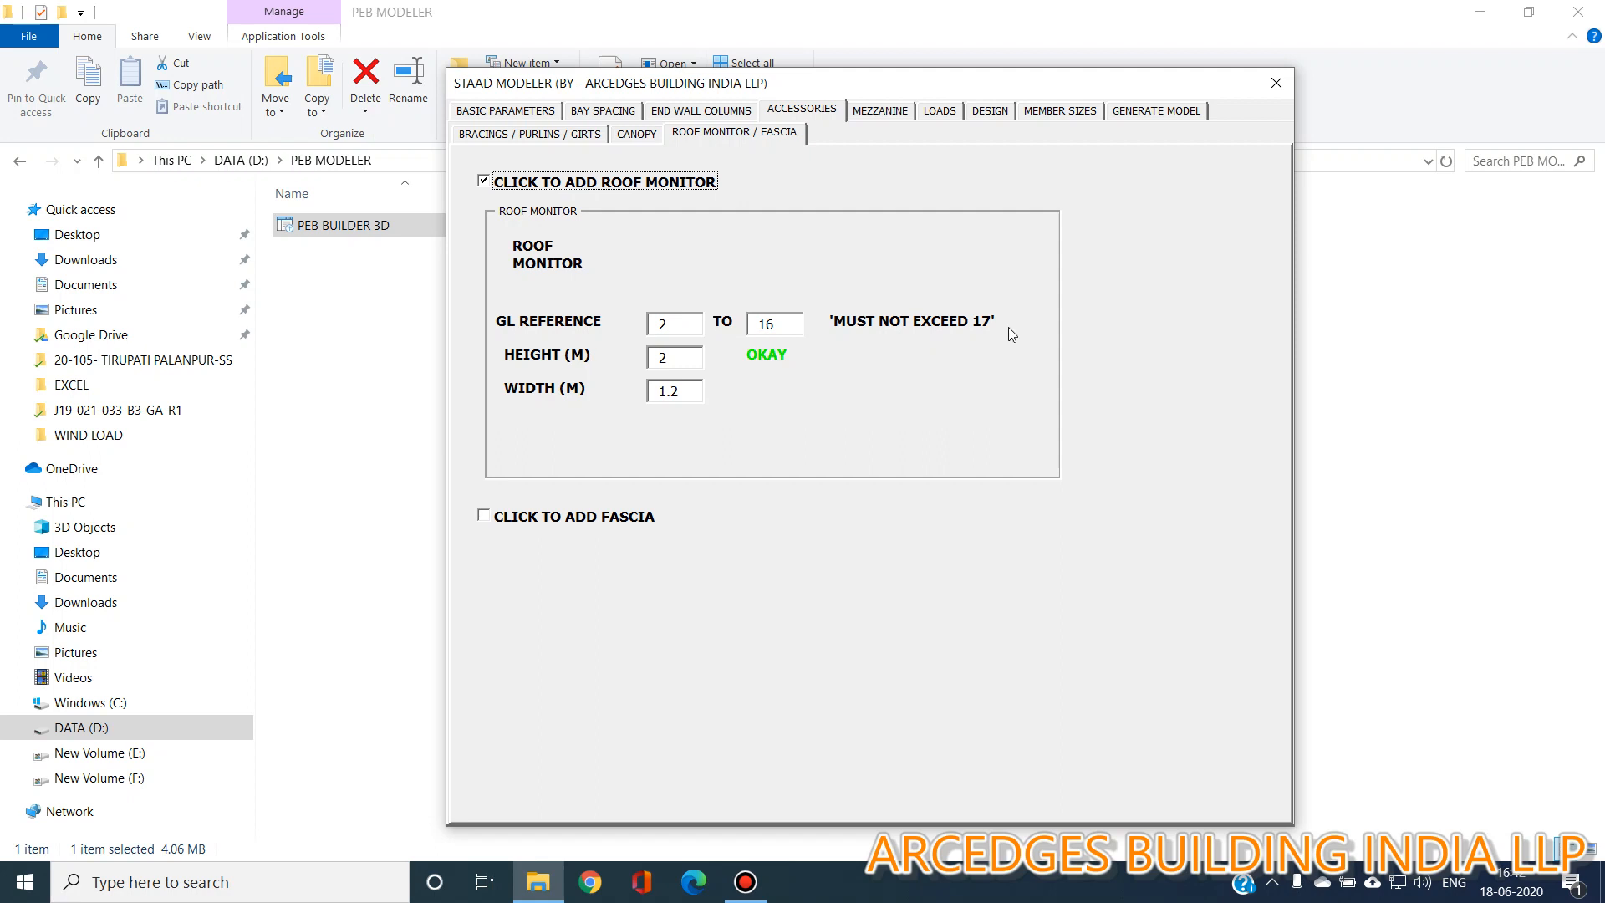
{"action": "left_click", "coordinate": [686, 328]}
{"action": "left_click", "coordinate": [798, 325]}
{"action": "left_click", "coordinate": [673, 358]}
{"action": "type", "text": "1.2"}
{"action": "left_click", "coordinate": [691, 389]}
{"action": "type", "text": "2."}
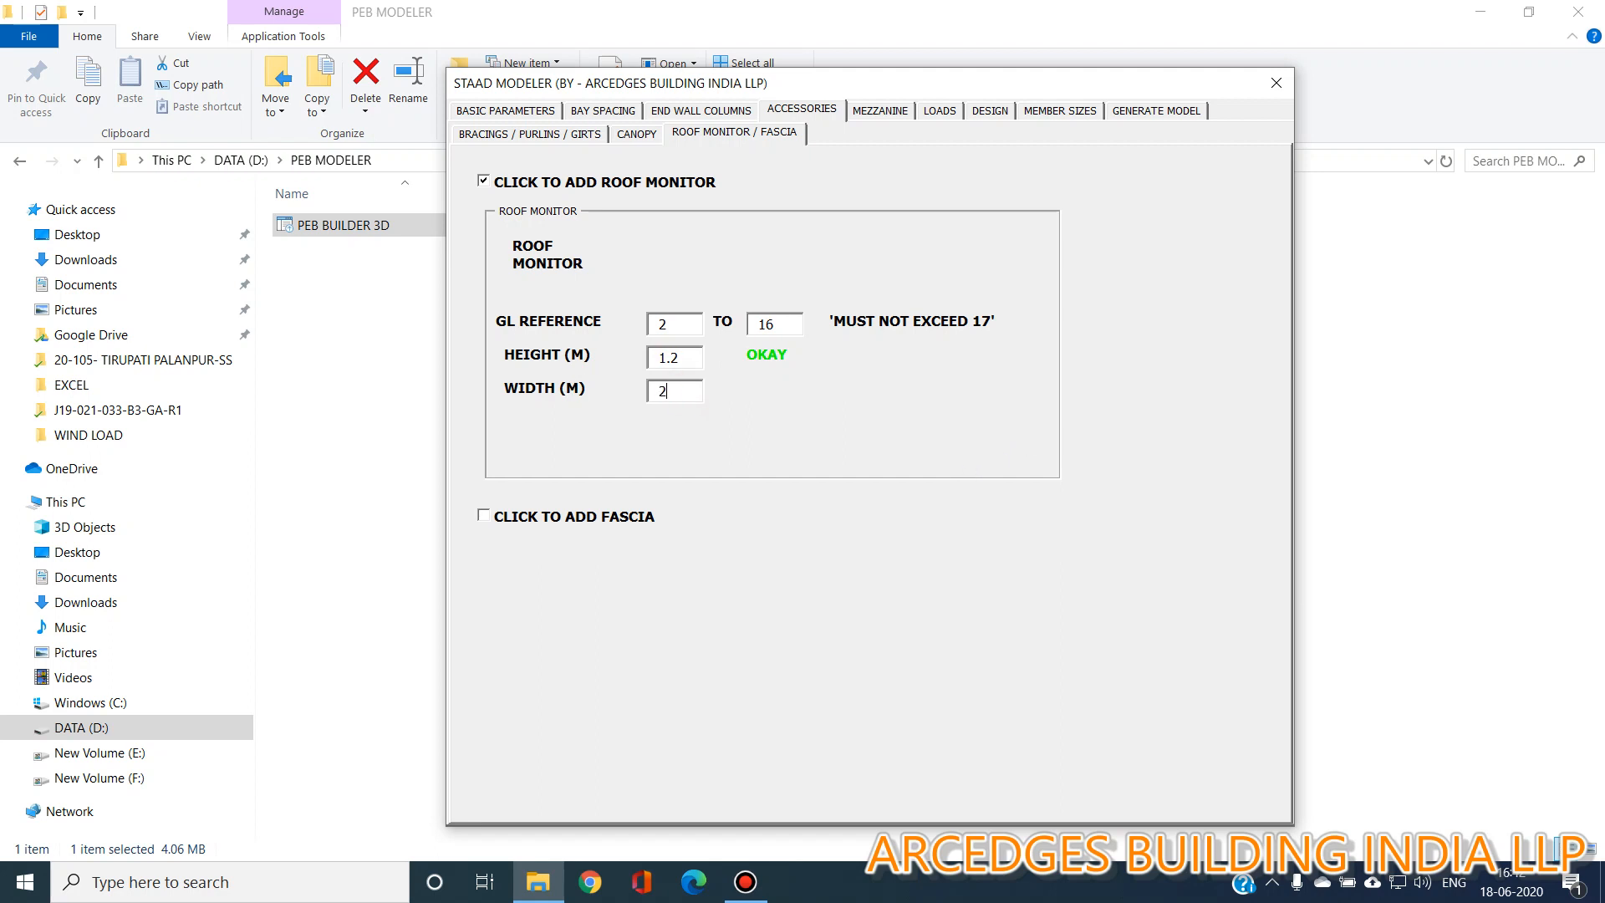
{"action": "type", "text": "5"}
{"action": "left_click", "coordinate": [691, 357]}
Add fascia and turn it on for the right, first end and last end walls as well.
{"action": "left_click", "coordinate": [597, 516]}
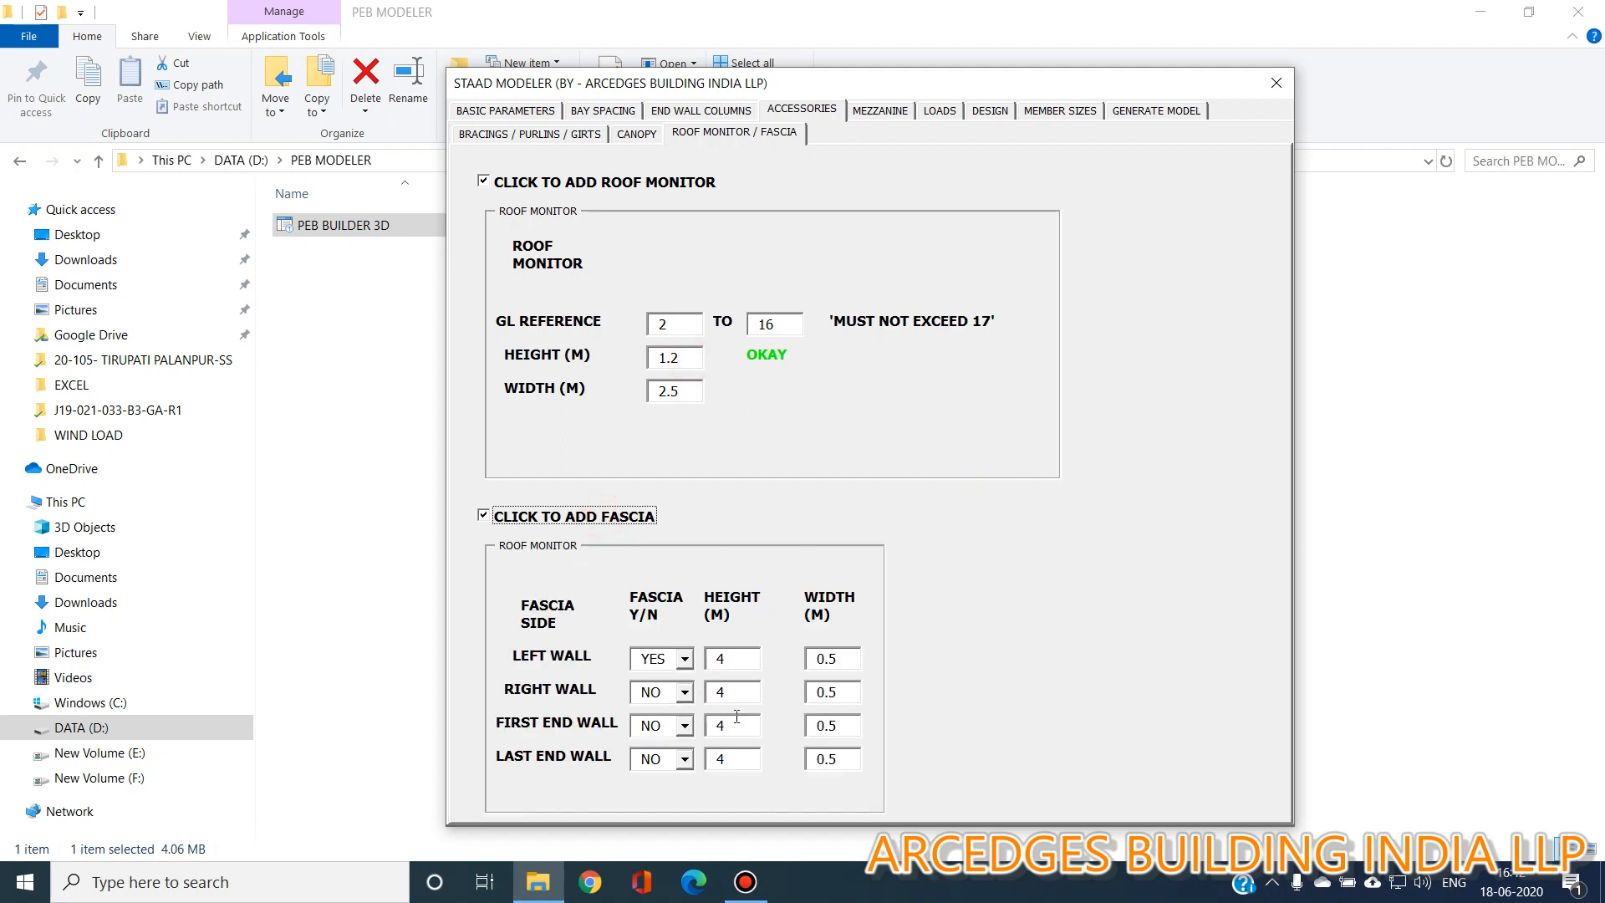
{"action": "left_click", "coordinate": [685, 692]}
{"action": "left_click", "coordinate": [656, 711]}
{"action": "left_click", "coordinate": [684, 725]}
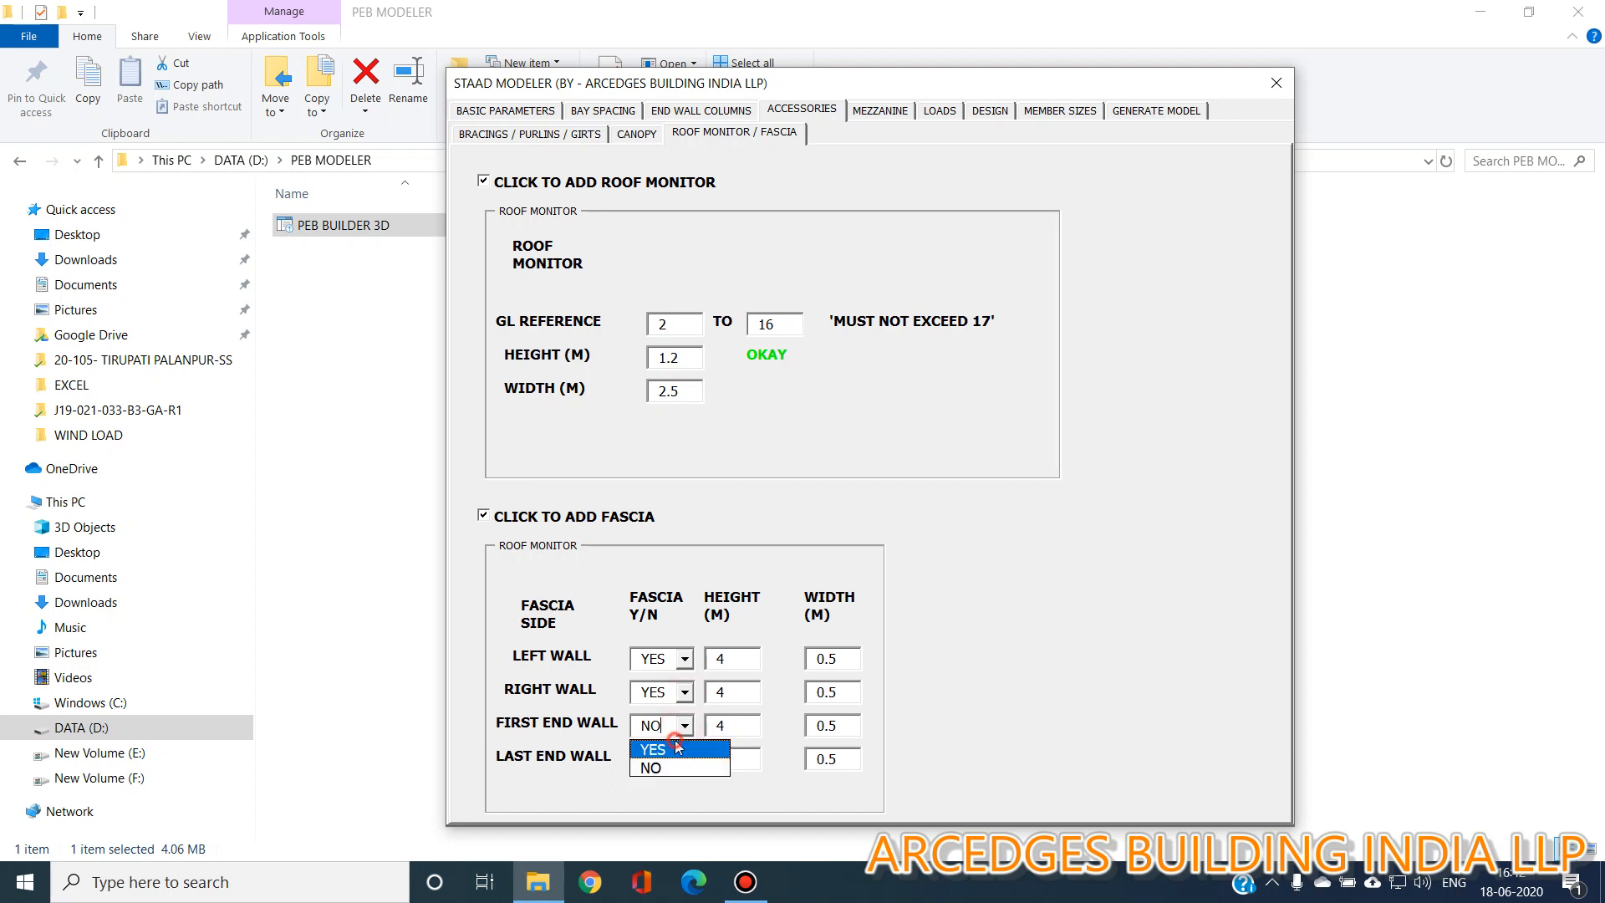
{"action": "left_click", "coordinate": [656, 745]}
{"action": "left_click", "coordinate": [683, 759]}
{"action": "left_click", "coordinate": [656, 782]}
{"action": "left_click", "coordinate": [747, 656]}
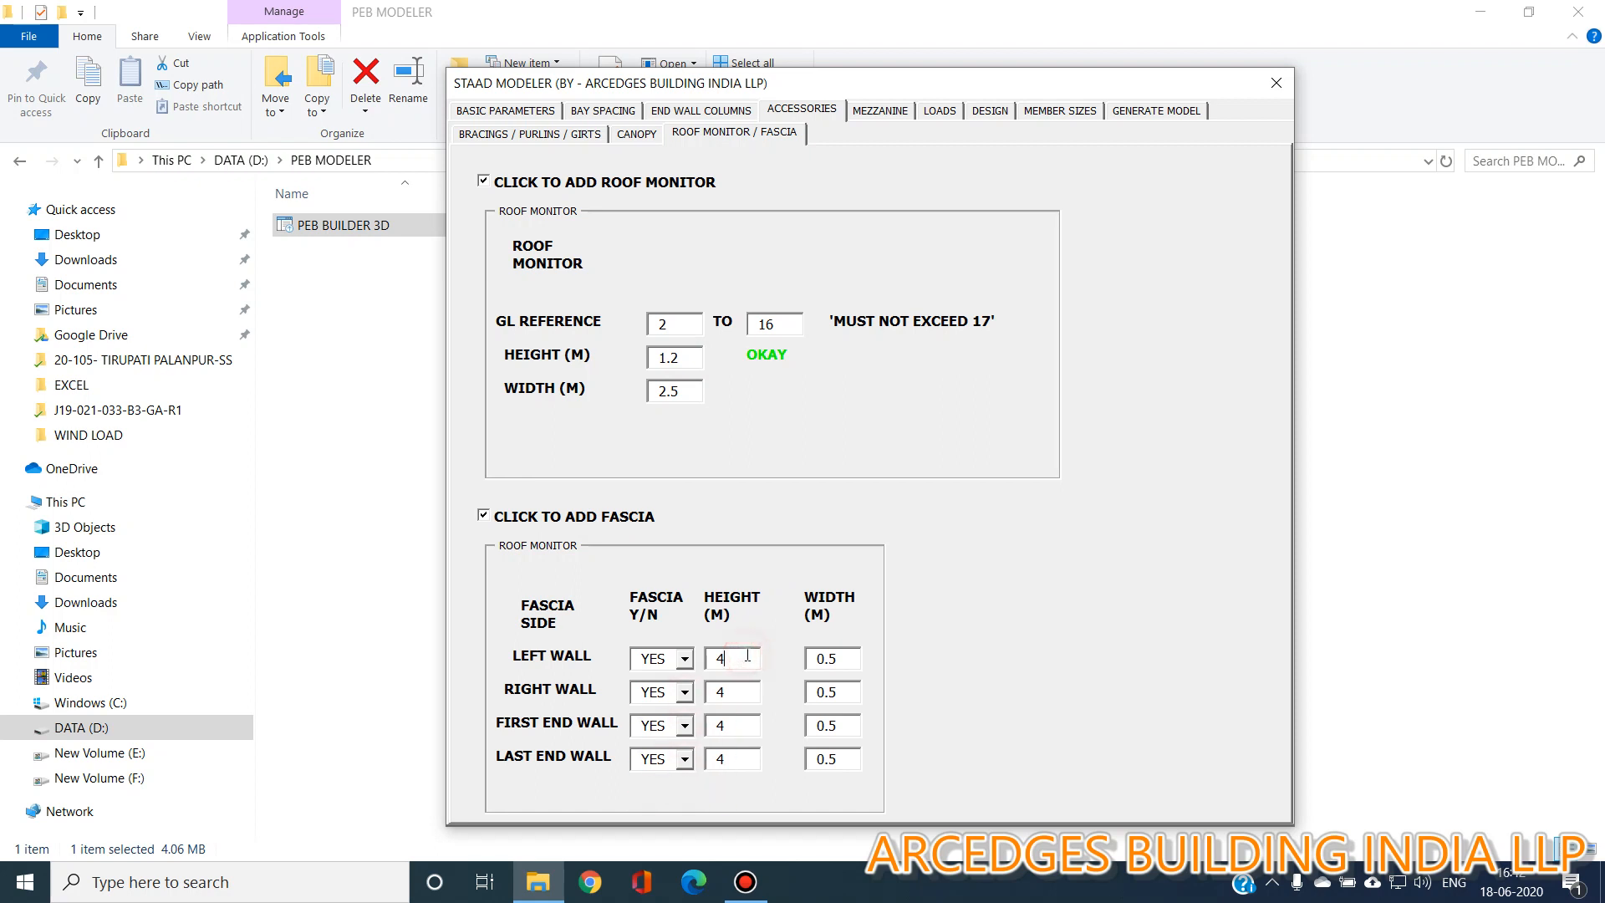
{"action": "left_click", "coordinate": [843, 667]}
Add a mezzanine and enable member release for joist, MY and MZ.
{"action": "left_click", "coordinate": [879, 110]}
{"action": "left_click", "coordinate": [623, 159]}
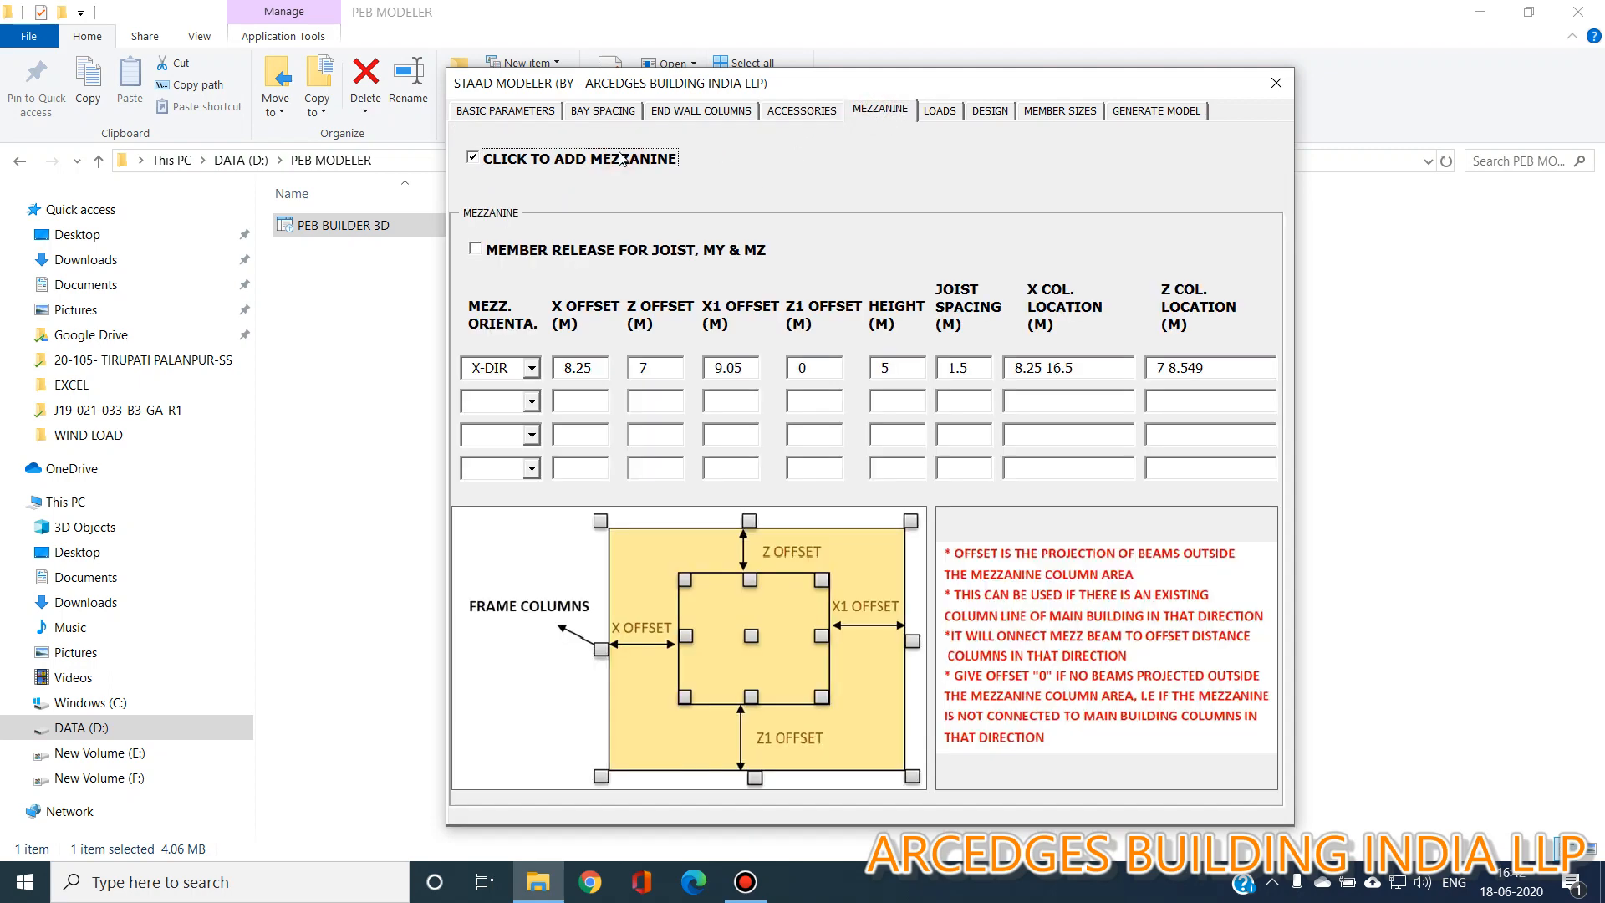
{"action": "left_click", "coordinate": [618, 250]}
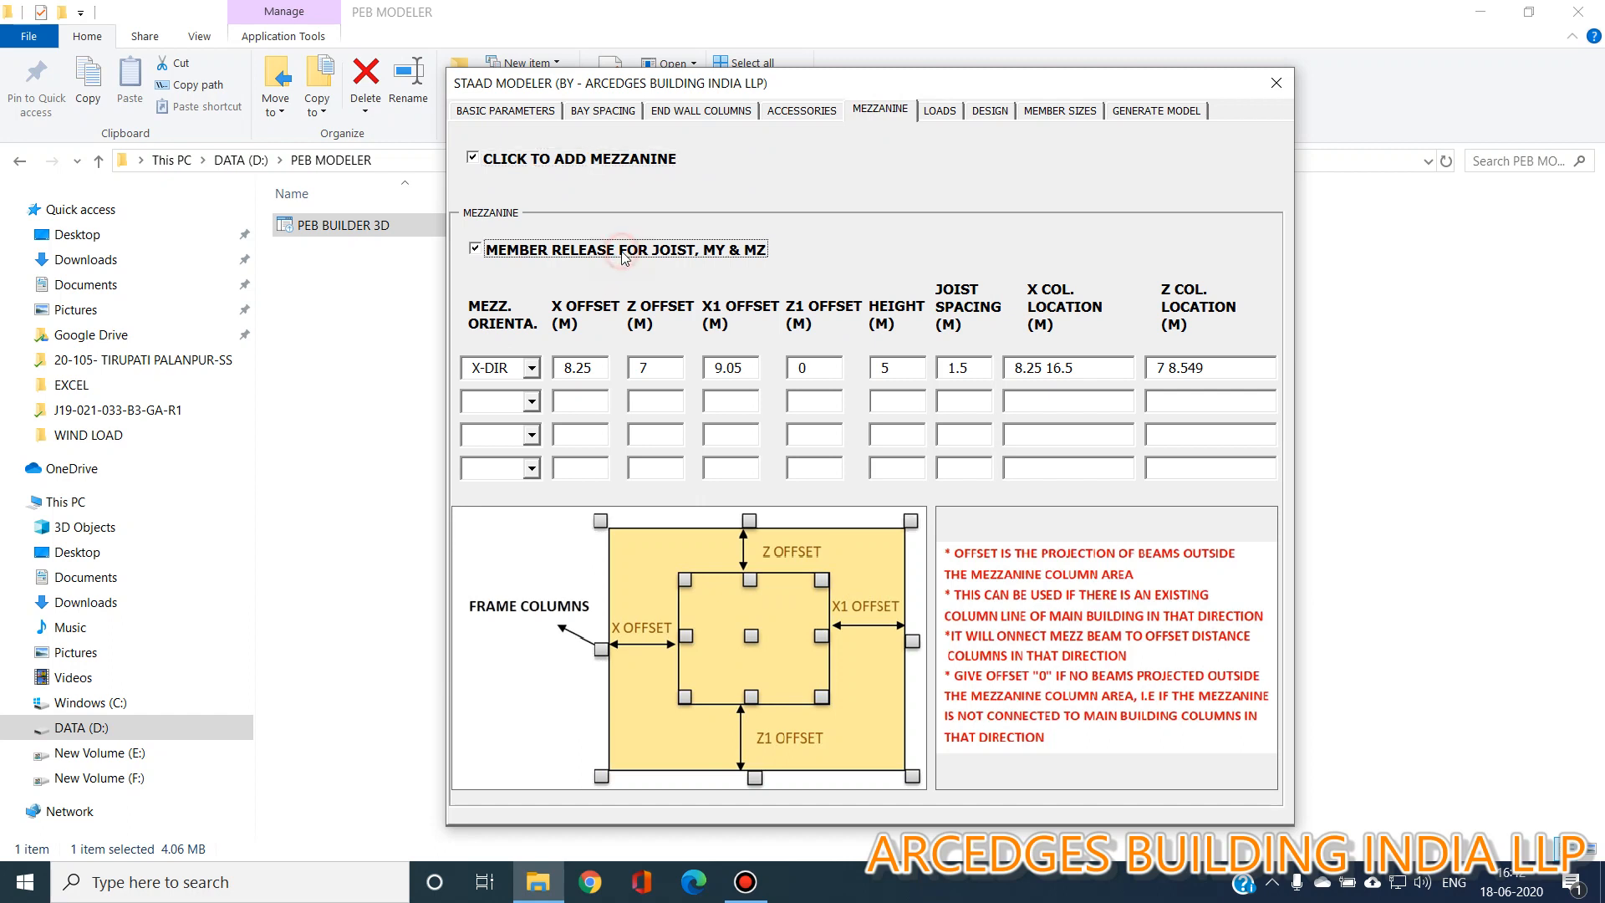
Open the first mezzanine row's orientation choices.
{"action": "left_click", "coordinate": [533, 370]}
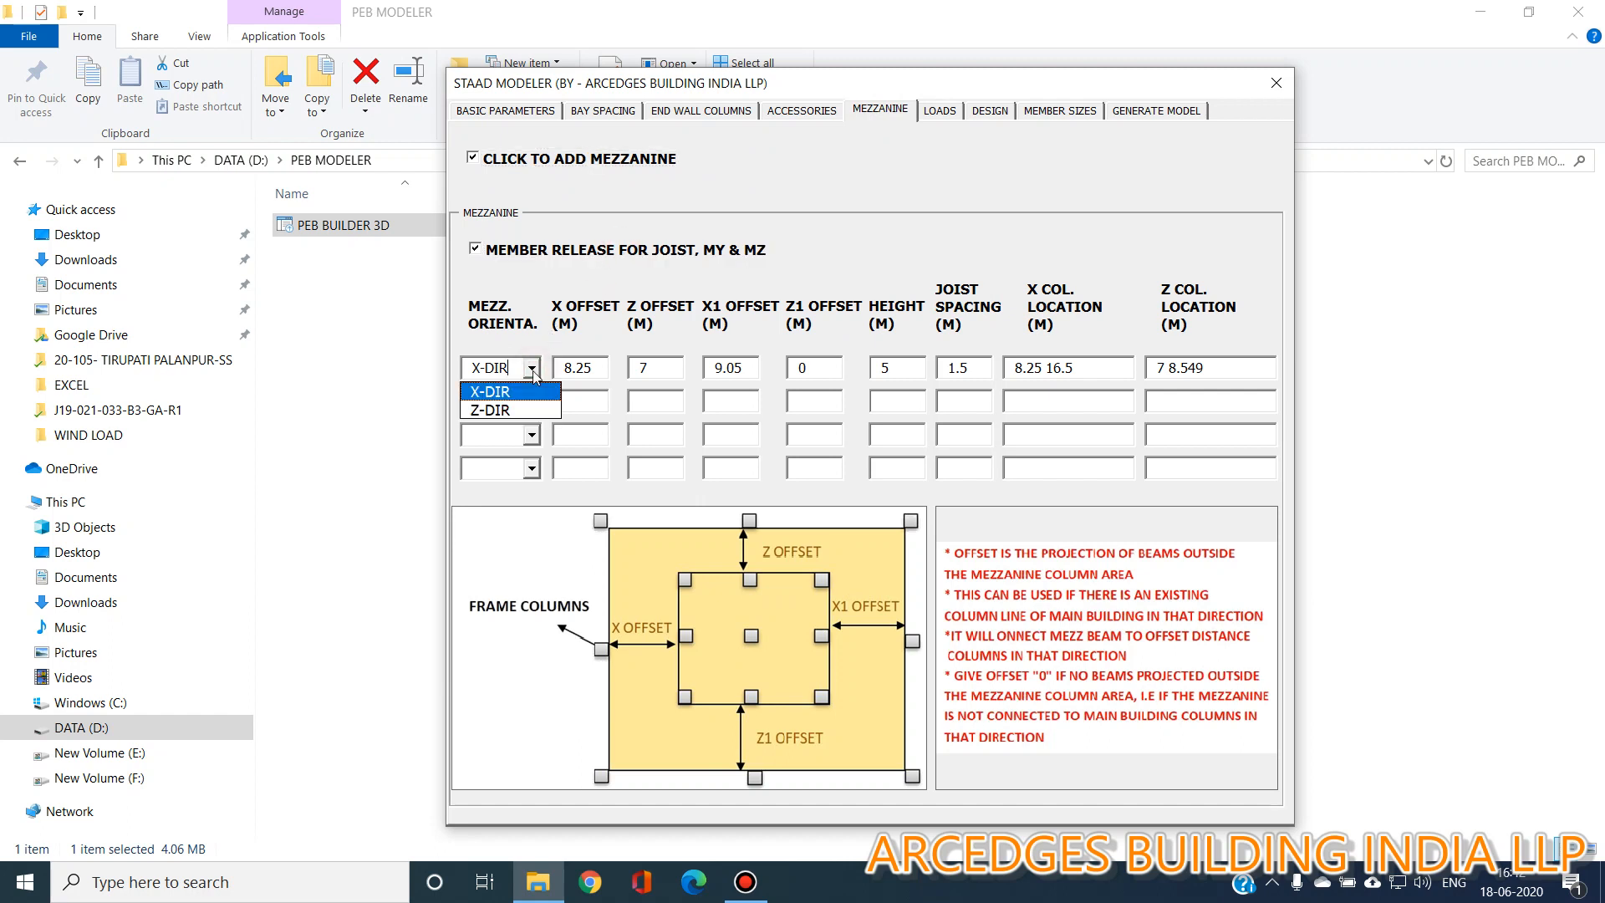
{"action": "left_click", "coordinate": [532, 371]}
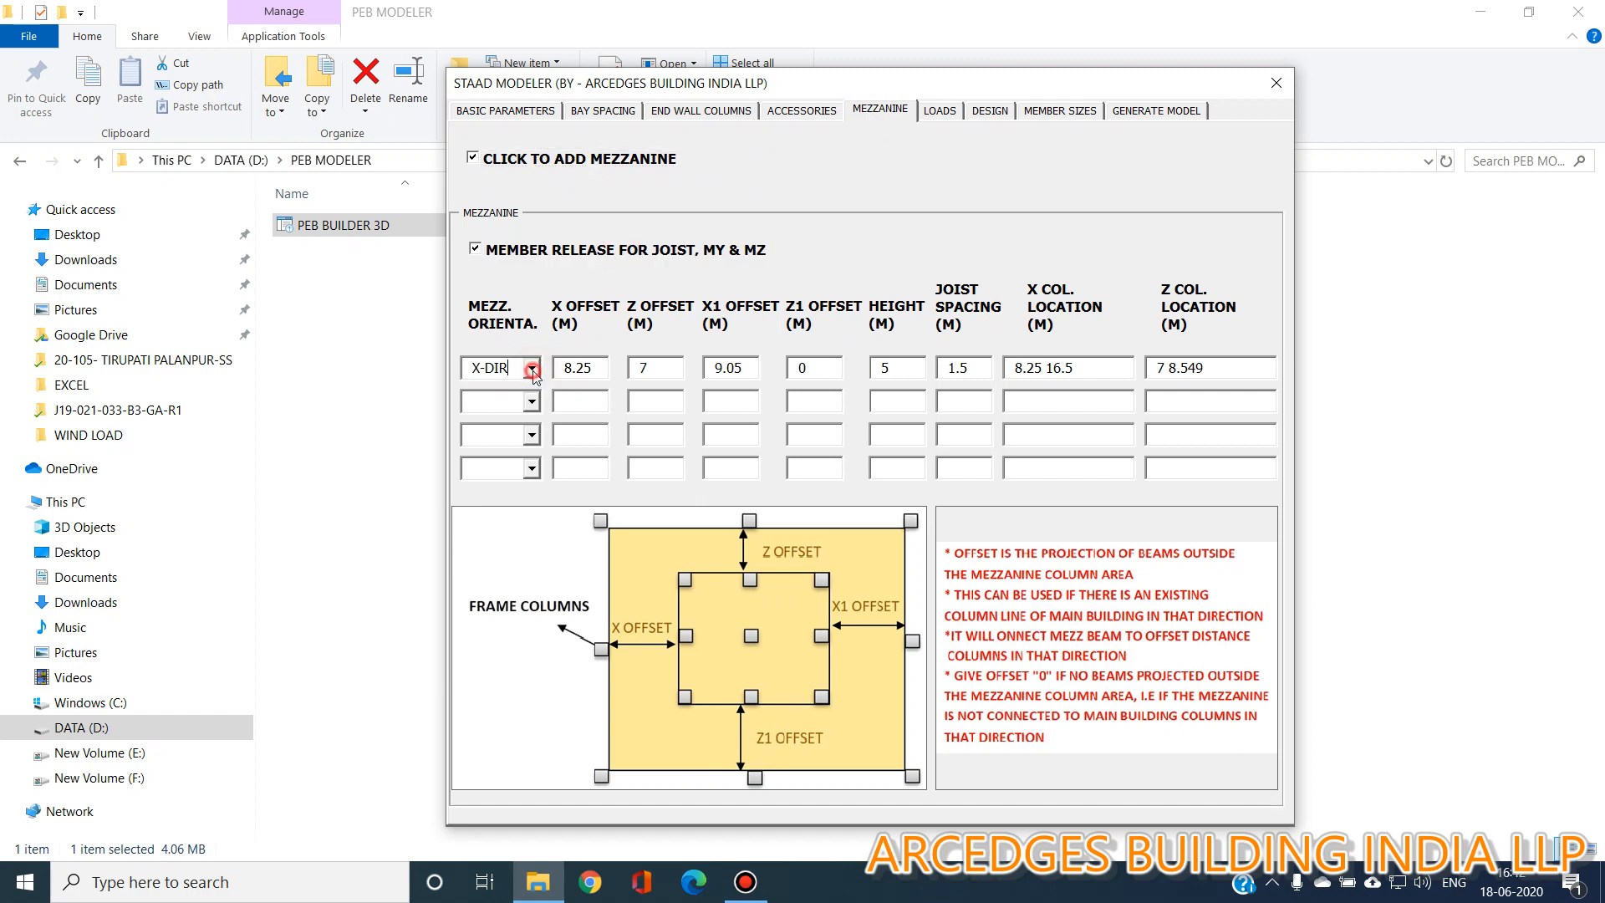
{"action": "left_click", "coordinate": [532, 370]}
{"action": "left_click", "coordinate": [533, 370]}
{"action": "left_click", "coordinate": [532, 371]}
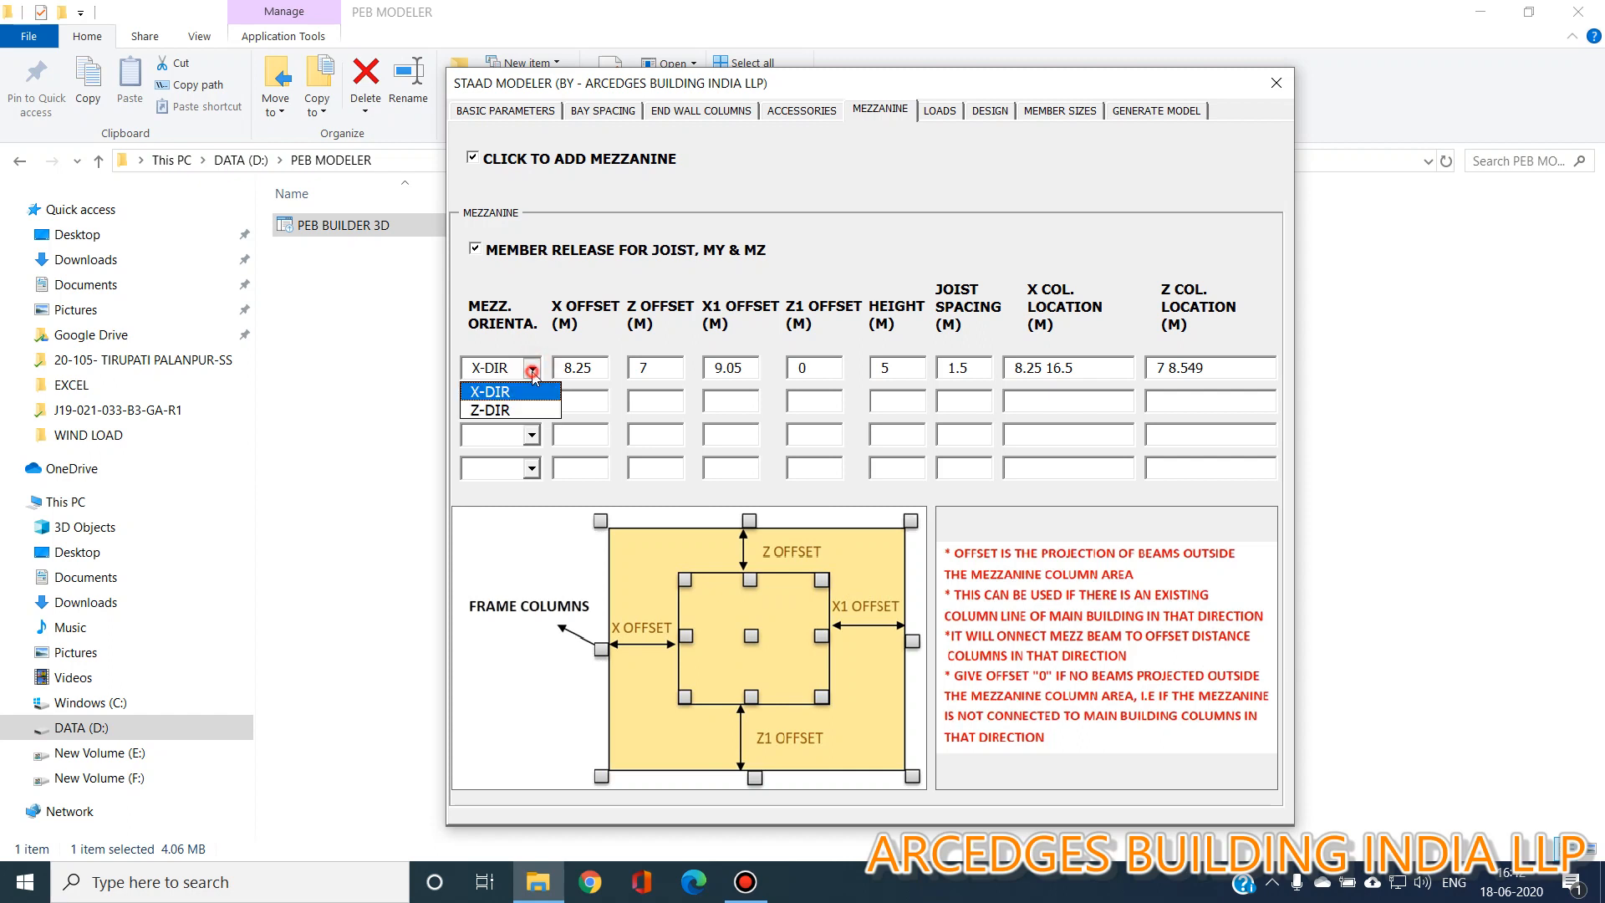
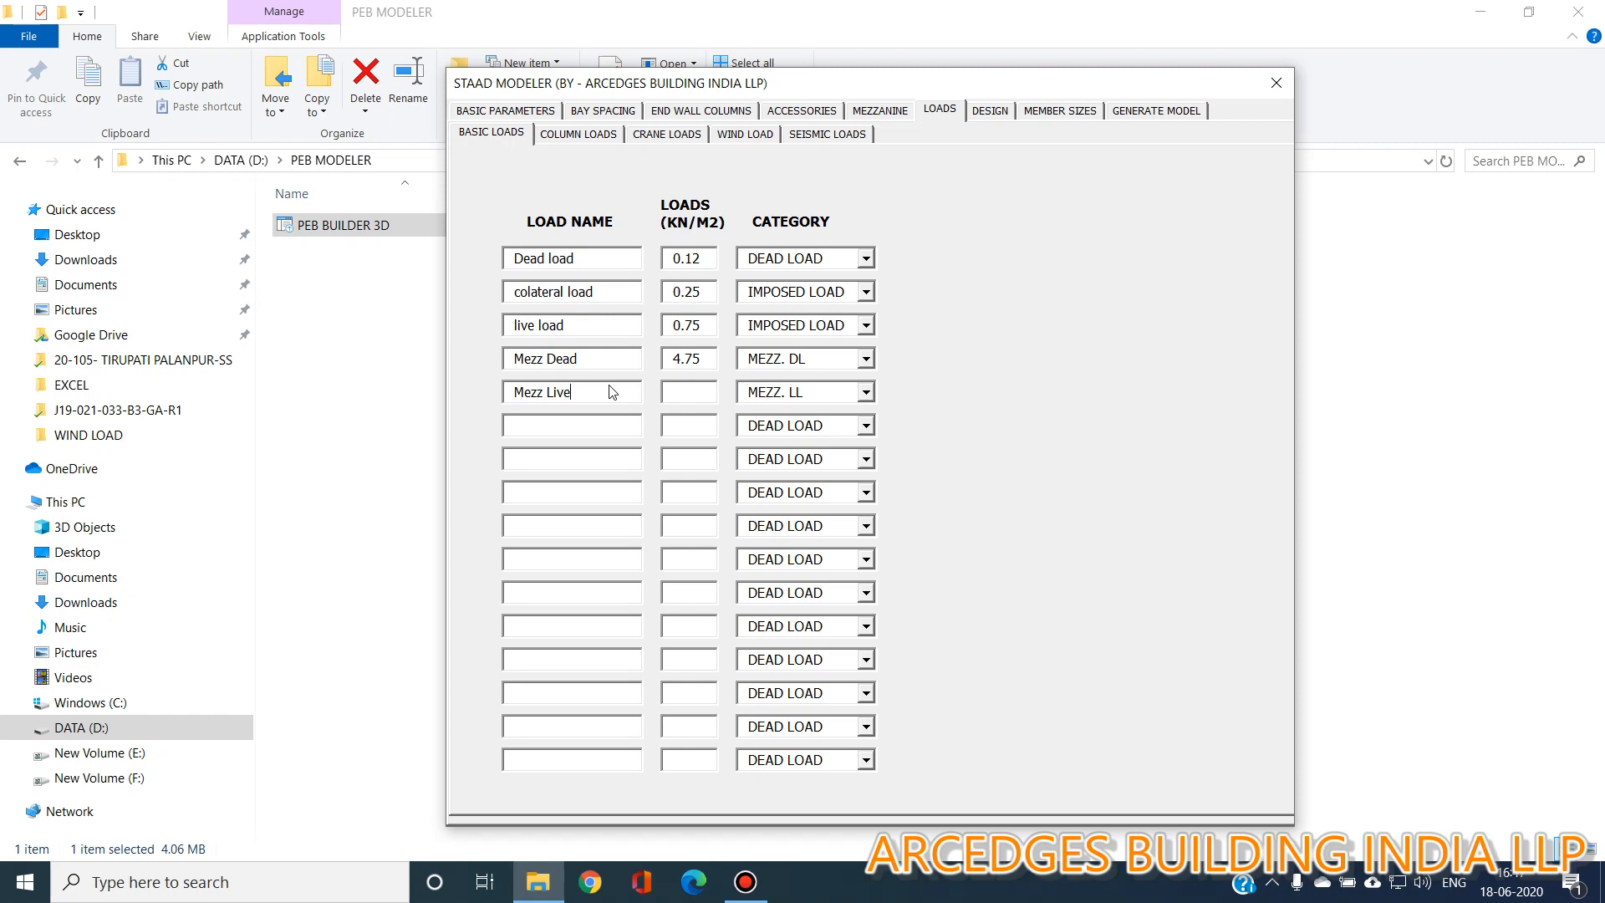
Enter a basic load of 3 for the Mezz Live load.
{"action": "left_click", "coordinate": [684, 391]}
{"action": "type", "text": "3"}
Enable column loads and set the Pipe Load's distance from ground level to 7 m.
{"action": "left_click", "coordinate": [572, 132]}
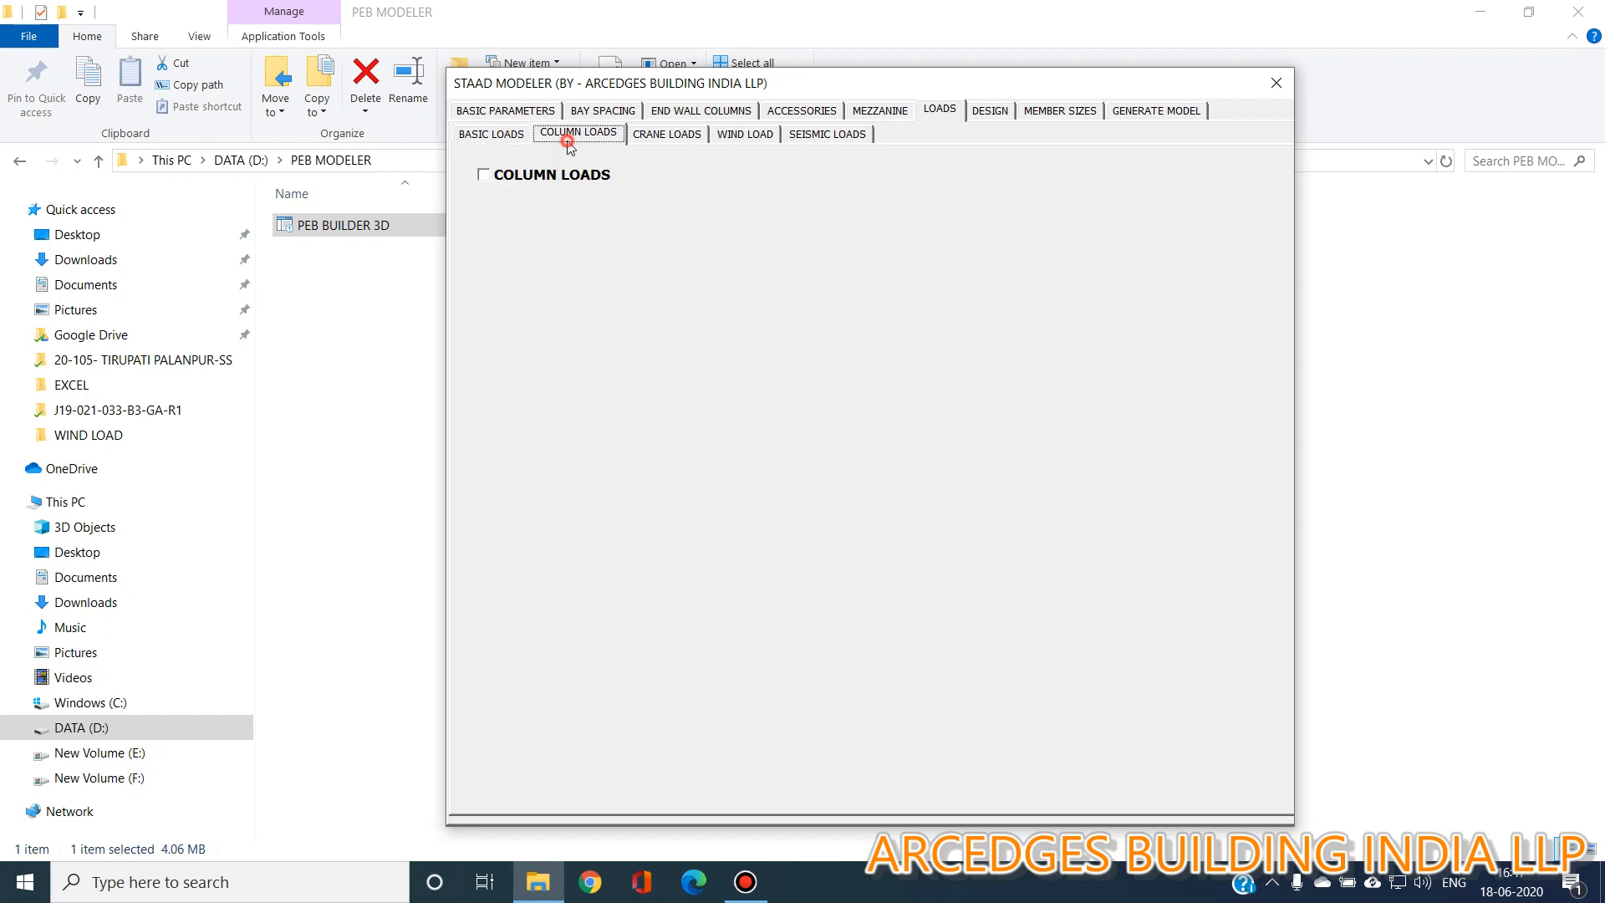
{"action": "left_click", "coordinate": [547, 175]}
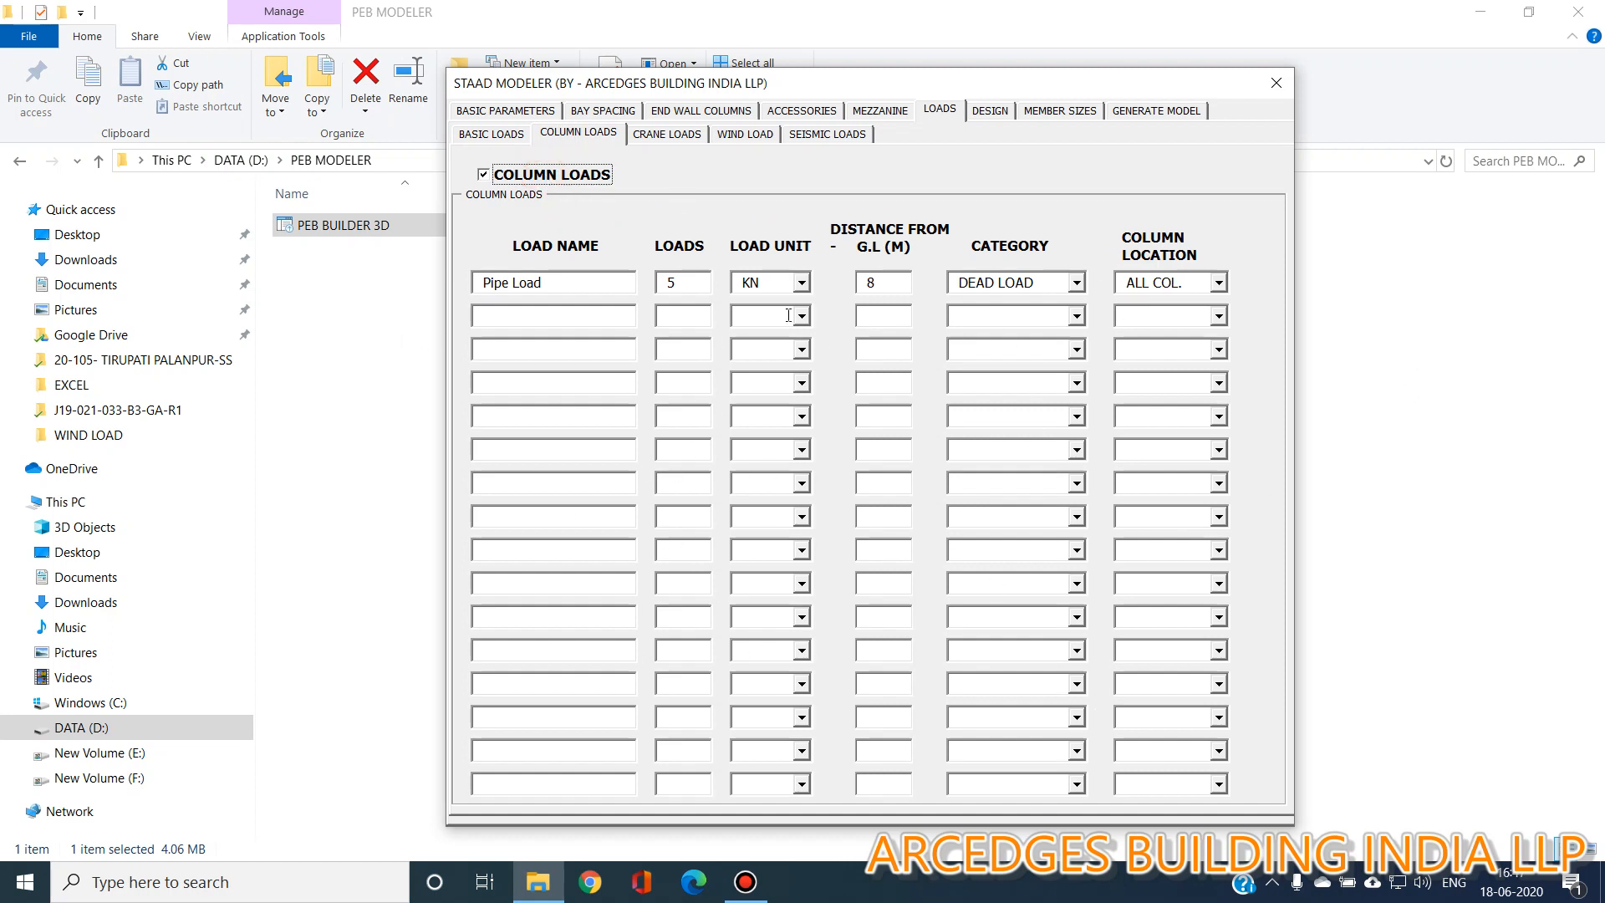
{"action": "left_click", "coordinate": [607, 281]}
{"action": "left_click", "coordinate": [681, 287]}
{"action": "left_click", "coordinate": [802, 283]}
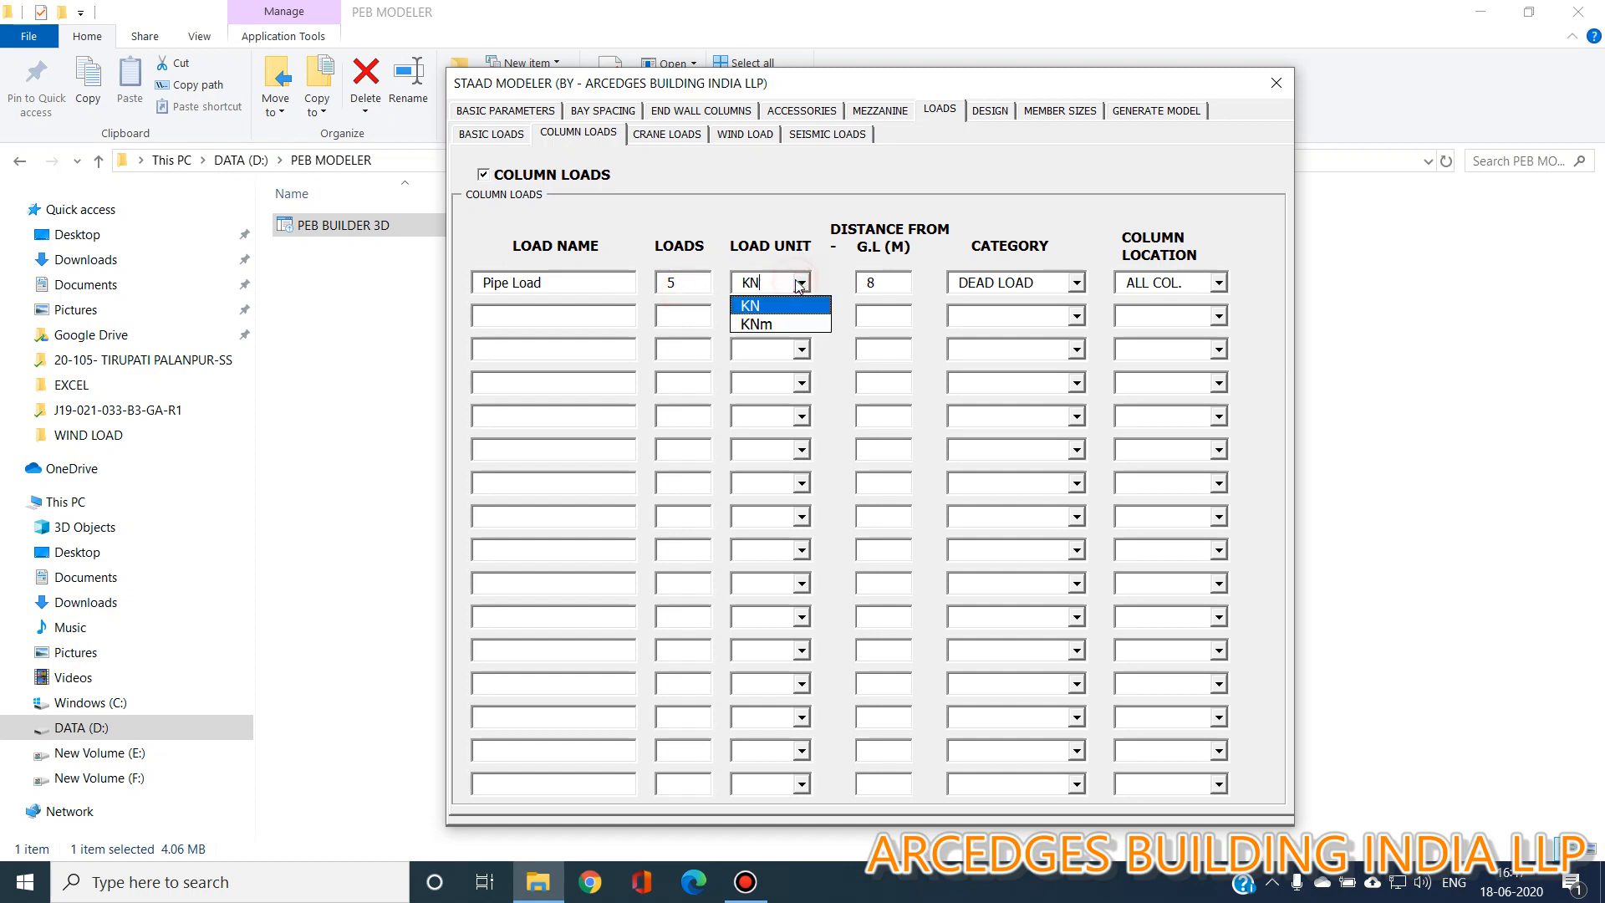
{"action": "left_click", "coordinate": [805, 309]}
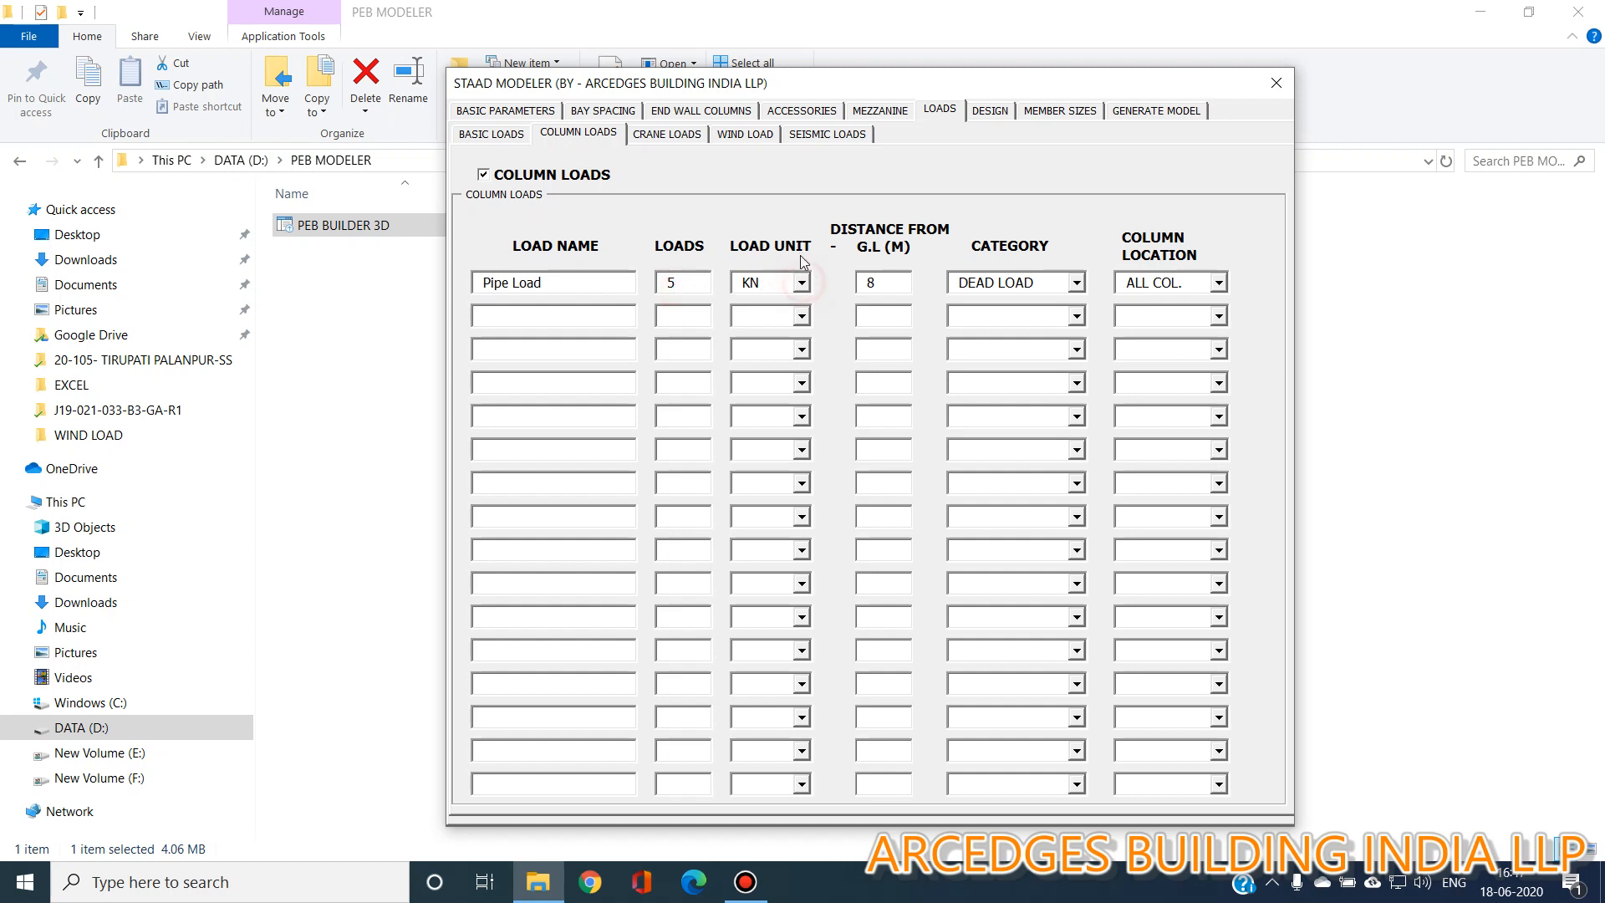
{"action": "left_click", "coordinate": [895, 283]}
{"action": "double_click", "coordinate": [895, 283]}
{"action": "type", "text": "7"}
Set the Pipe Load's category to IMPOSED LOAD and its column location to LEFT COL.
{"action": "left_click", "coordinate": [1078, 285]}
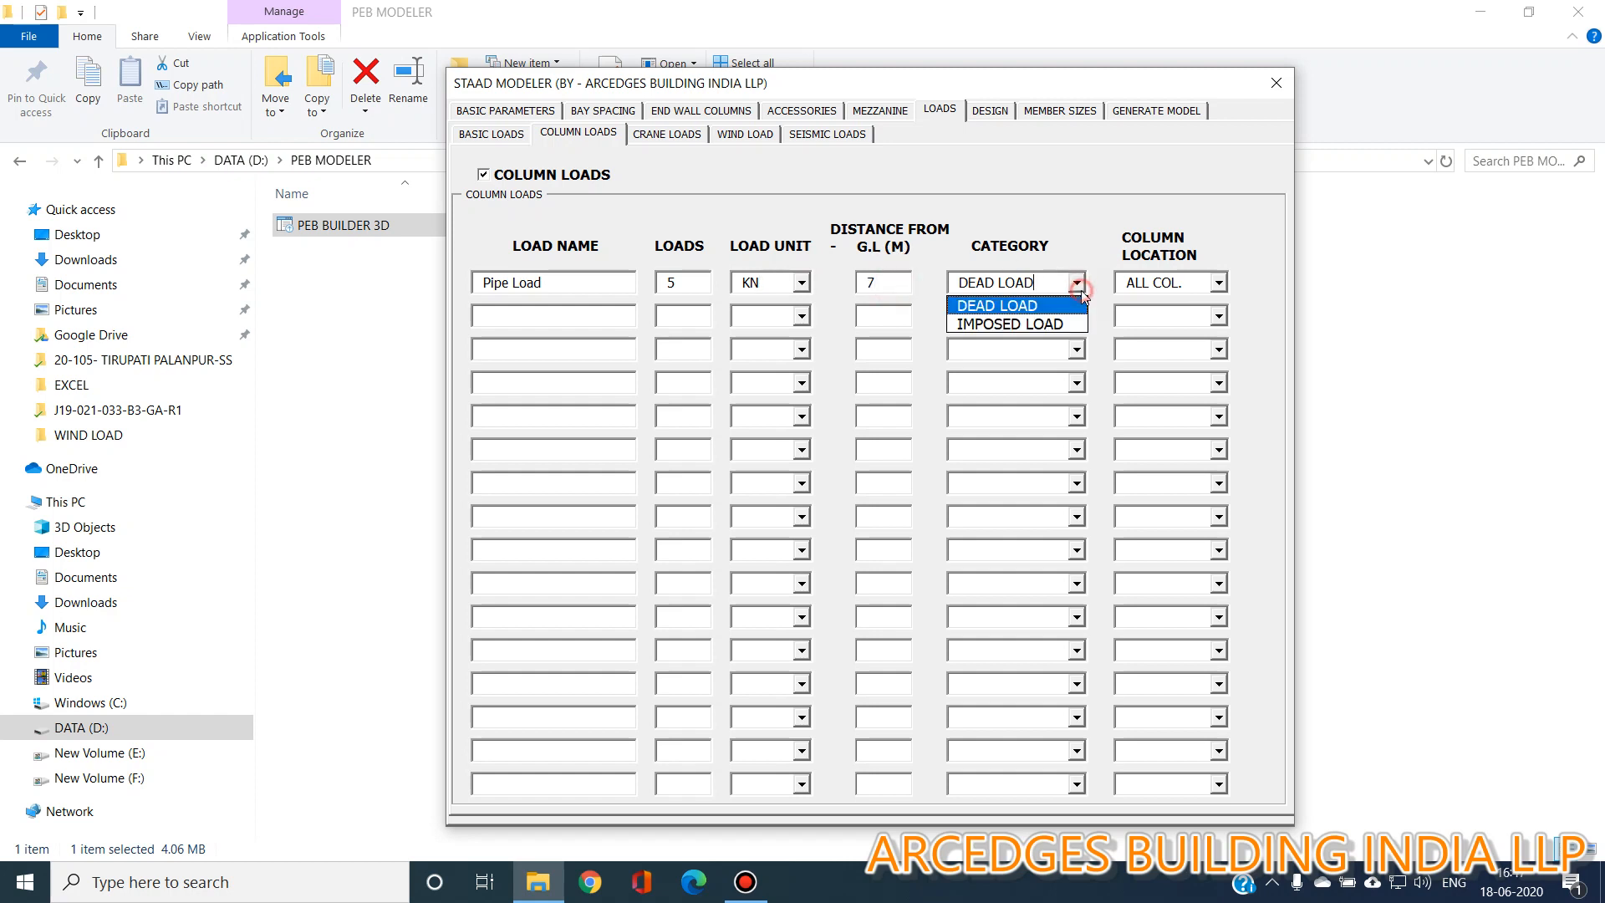
{"action": "left_click", "coordinate": [1011, 325]}
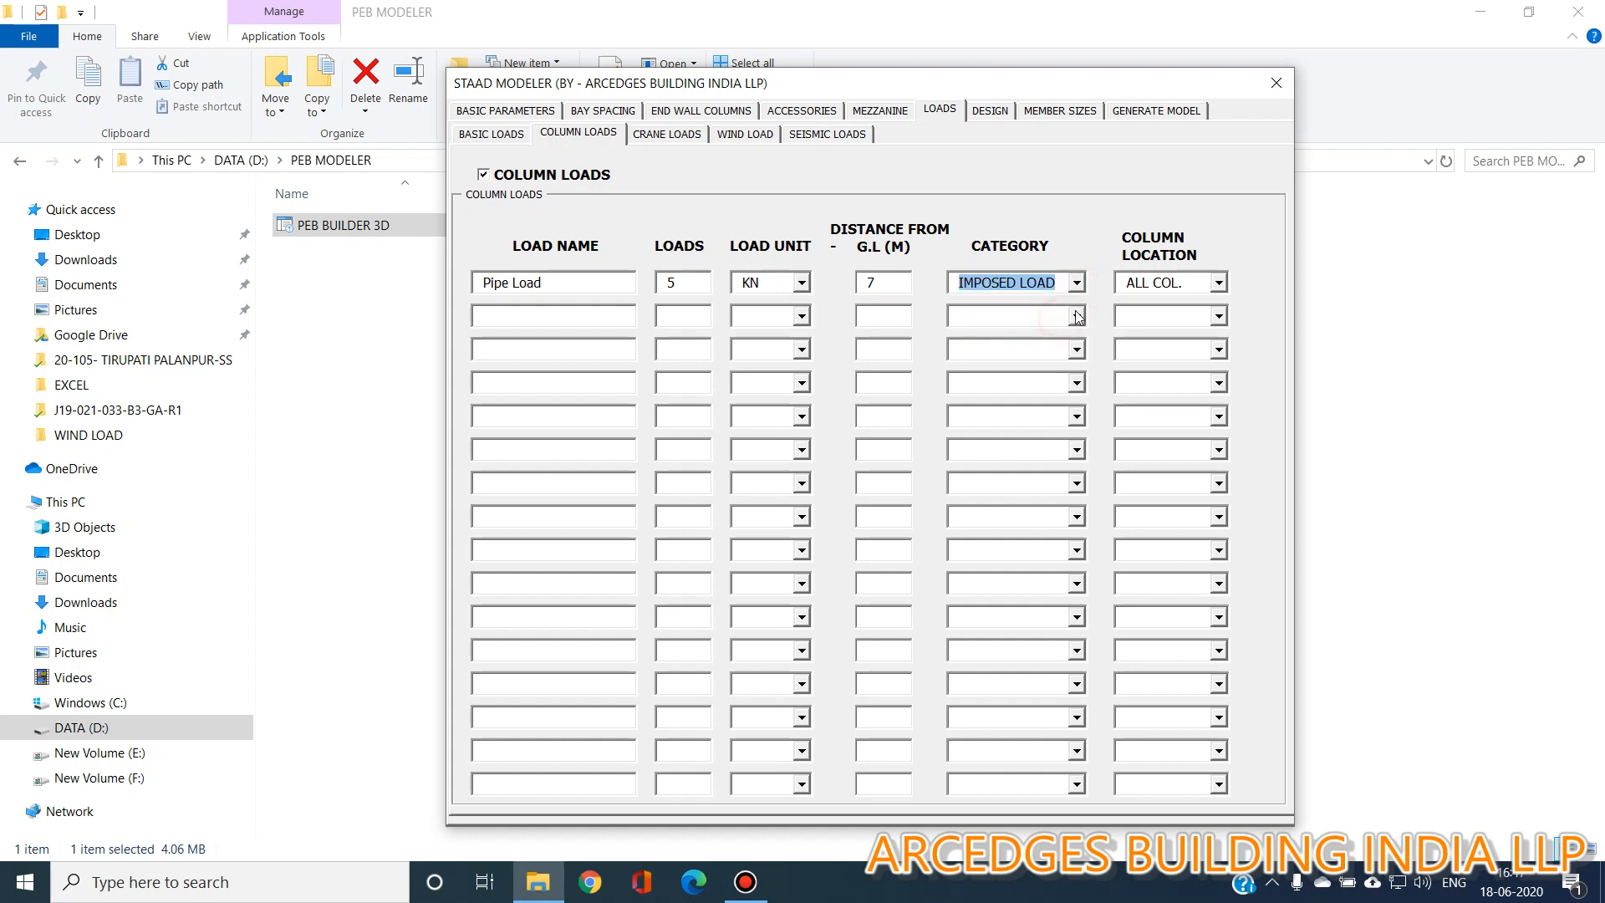
{"action": "left_click", "coordinate": [1220, 284]}
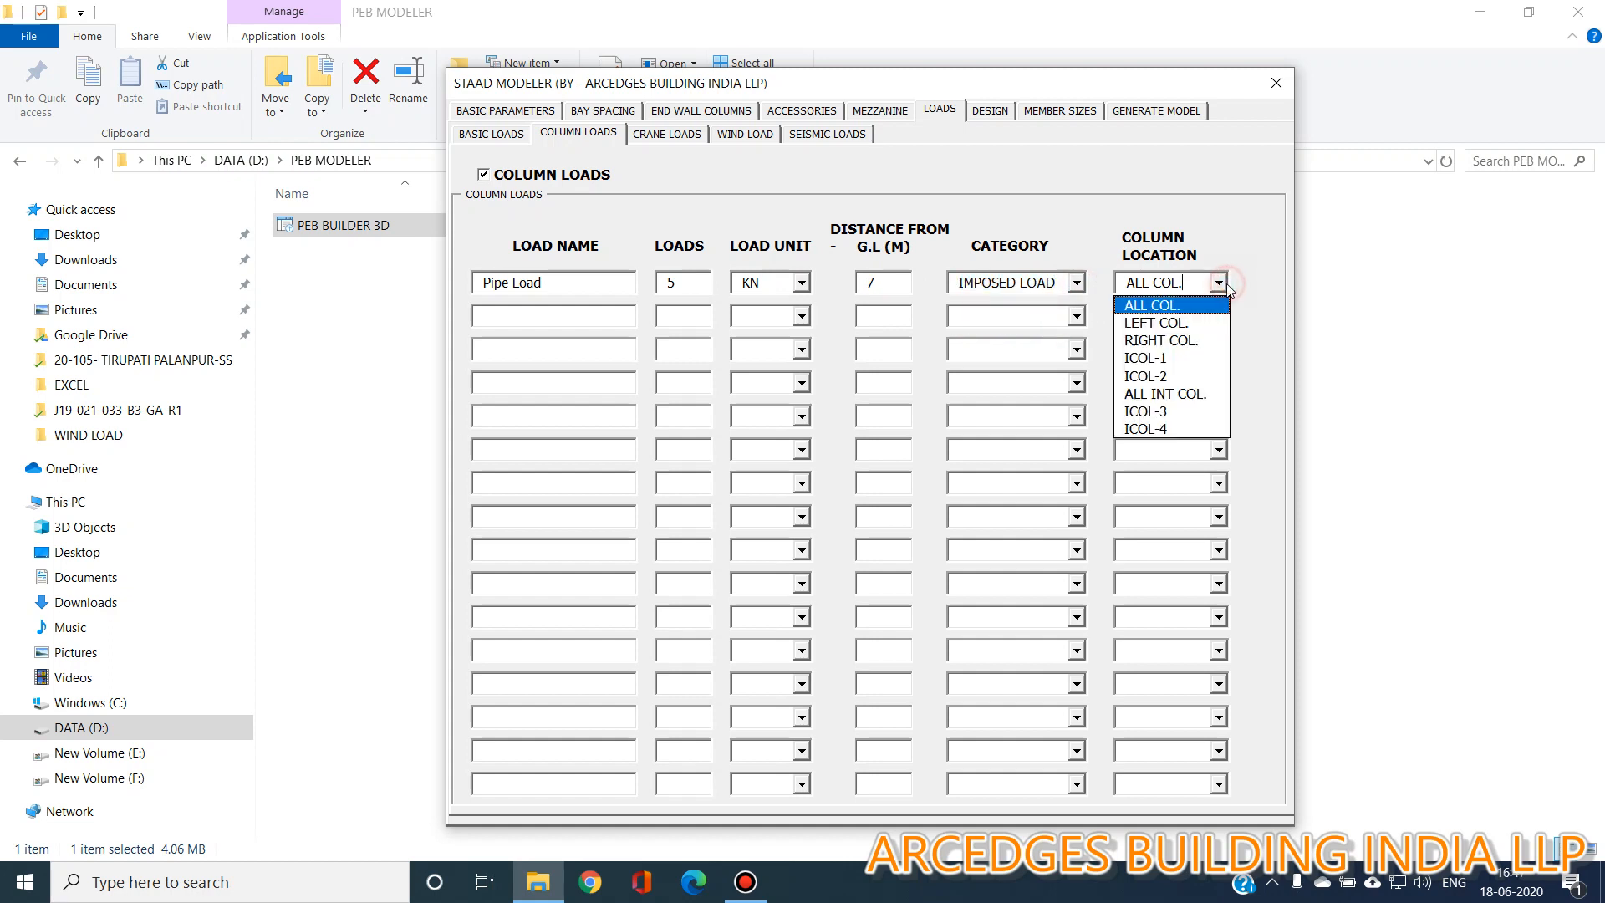
{"action": "left_click", "coordinate": [1211, 333]}
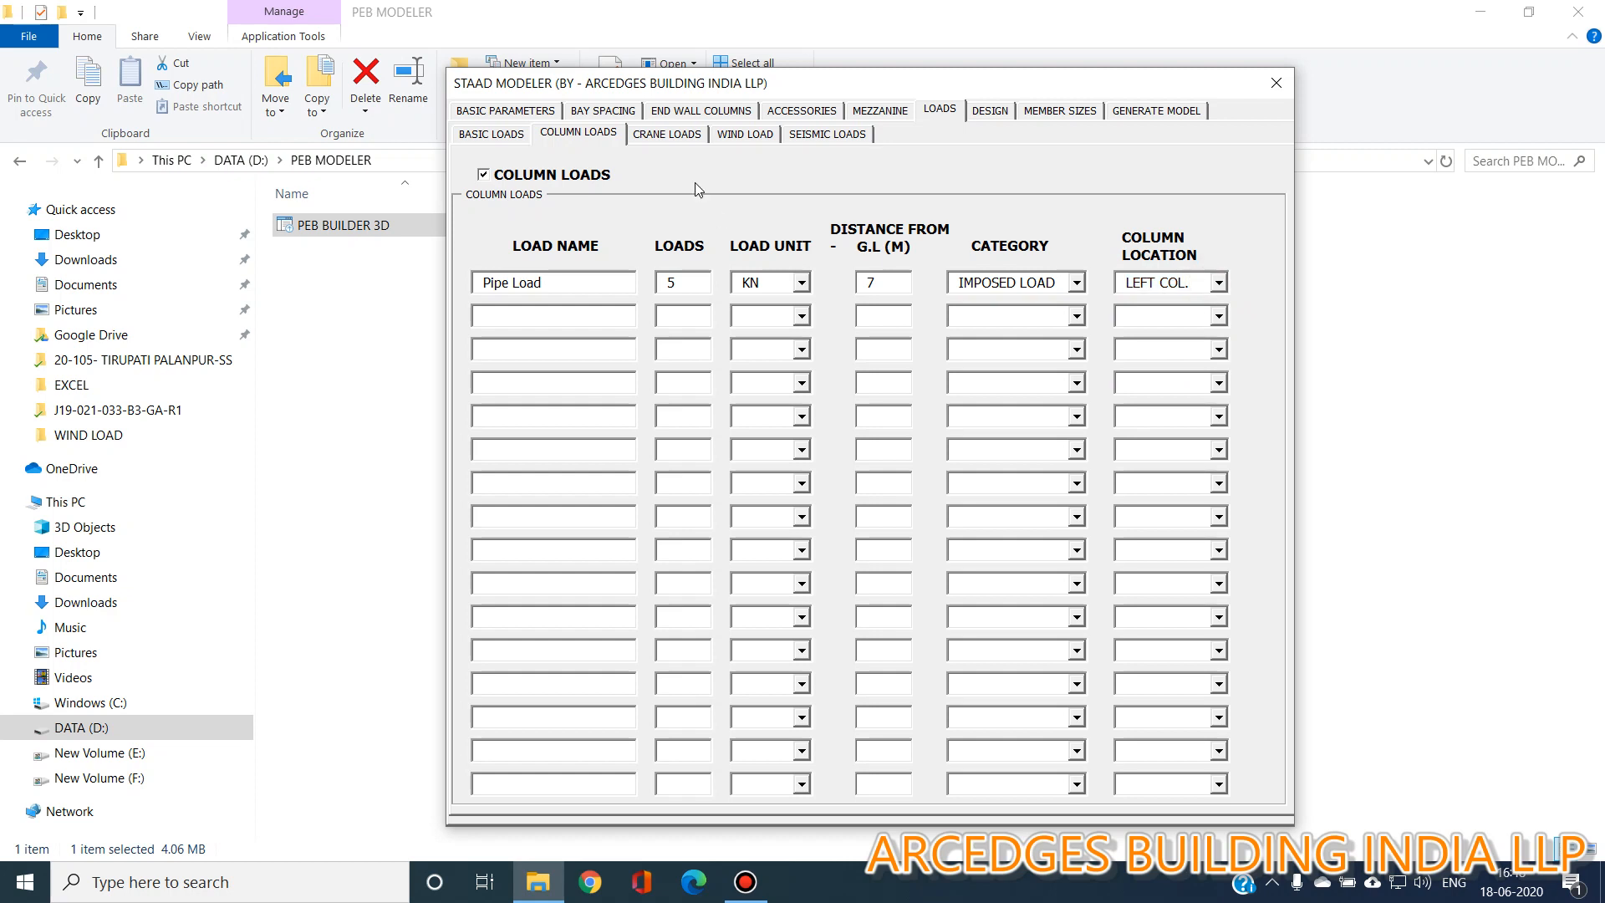
Enable crane loads and set the bracket width to 600 mm.
{"action": "left_click", "coordinate": [681, 134]}
{"action": "left_click", "coordinate": [551, 167]}
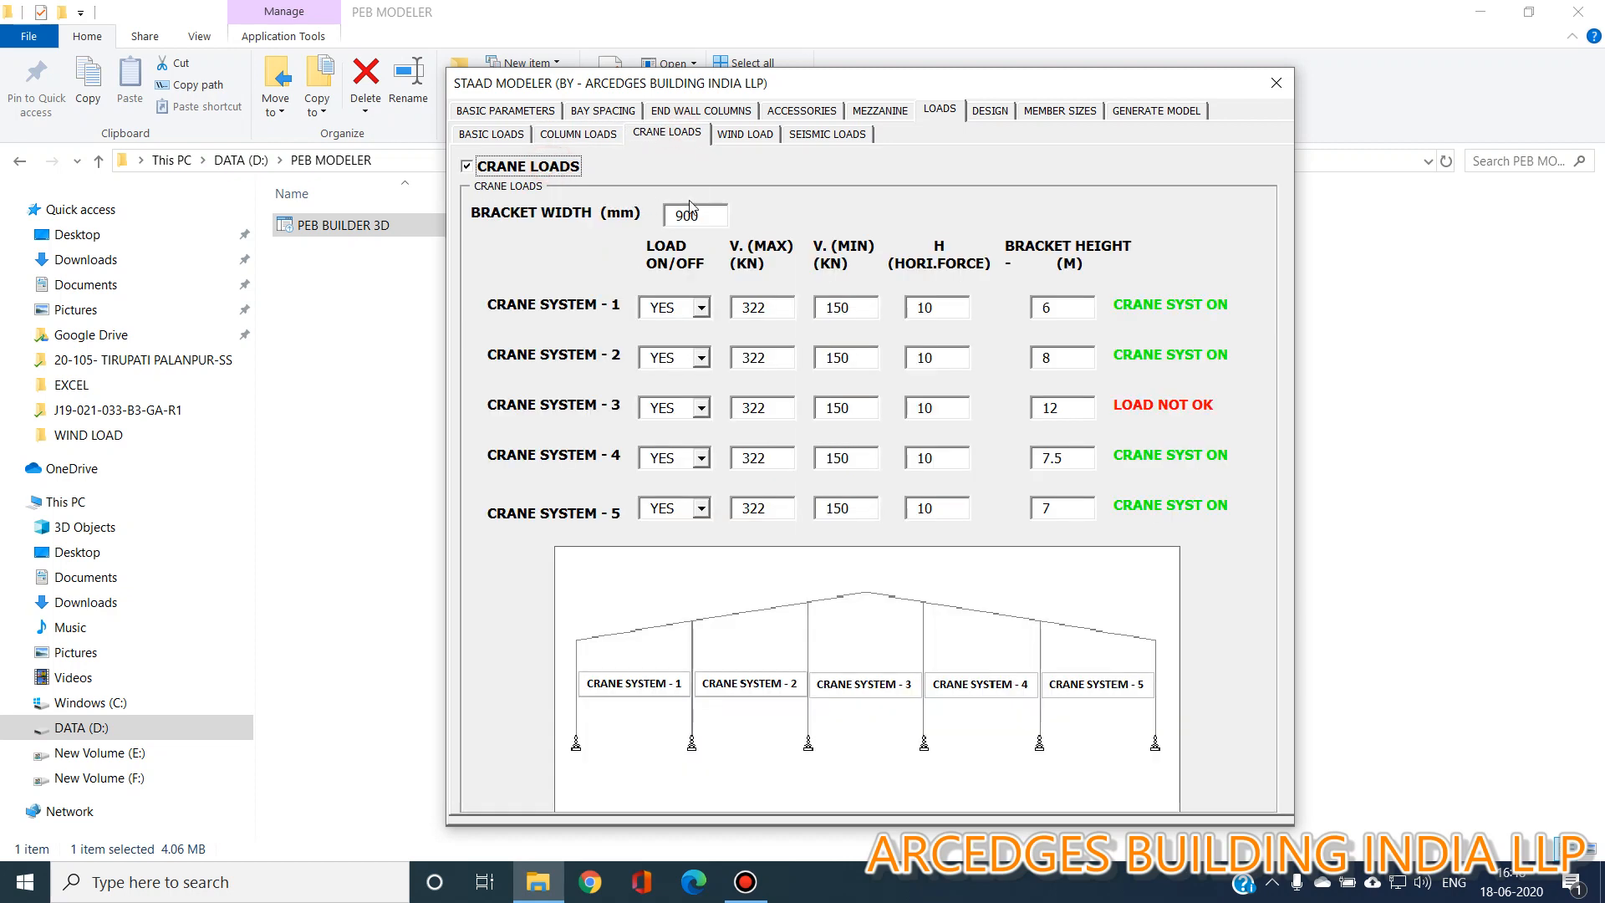
{"action": "left_click_drag", "start_coordinate": [682, 216], "coordinate": [563, 216]}
{"action": "type", "text": "6"}
Set the bracket height of crane system 3 to 7 m.
{"action": "left_click", "coordinate": [722, 216]}
{"action": "left_click_drag", "start_coordinate": [1088, 408], "coordinate": [972, 410]}
{"action": "type", "text": "7"}
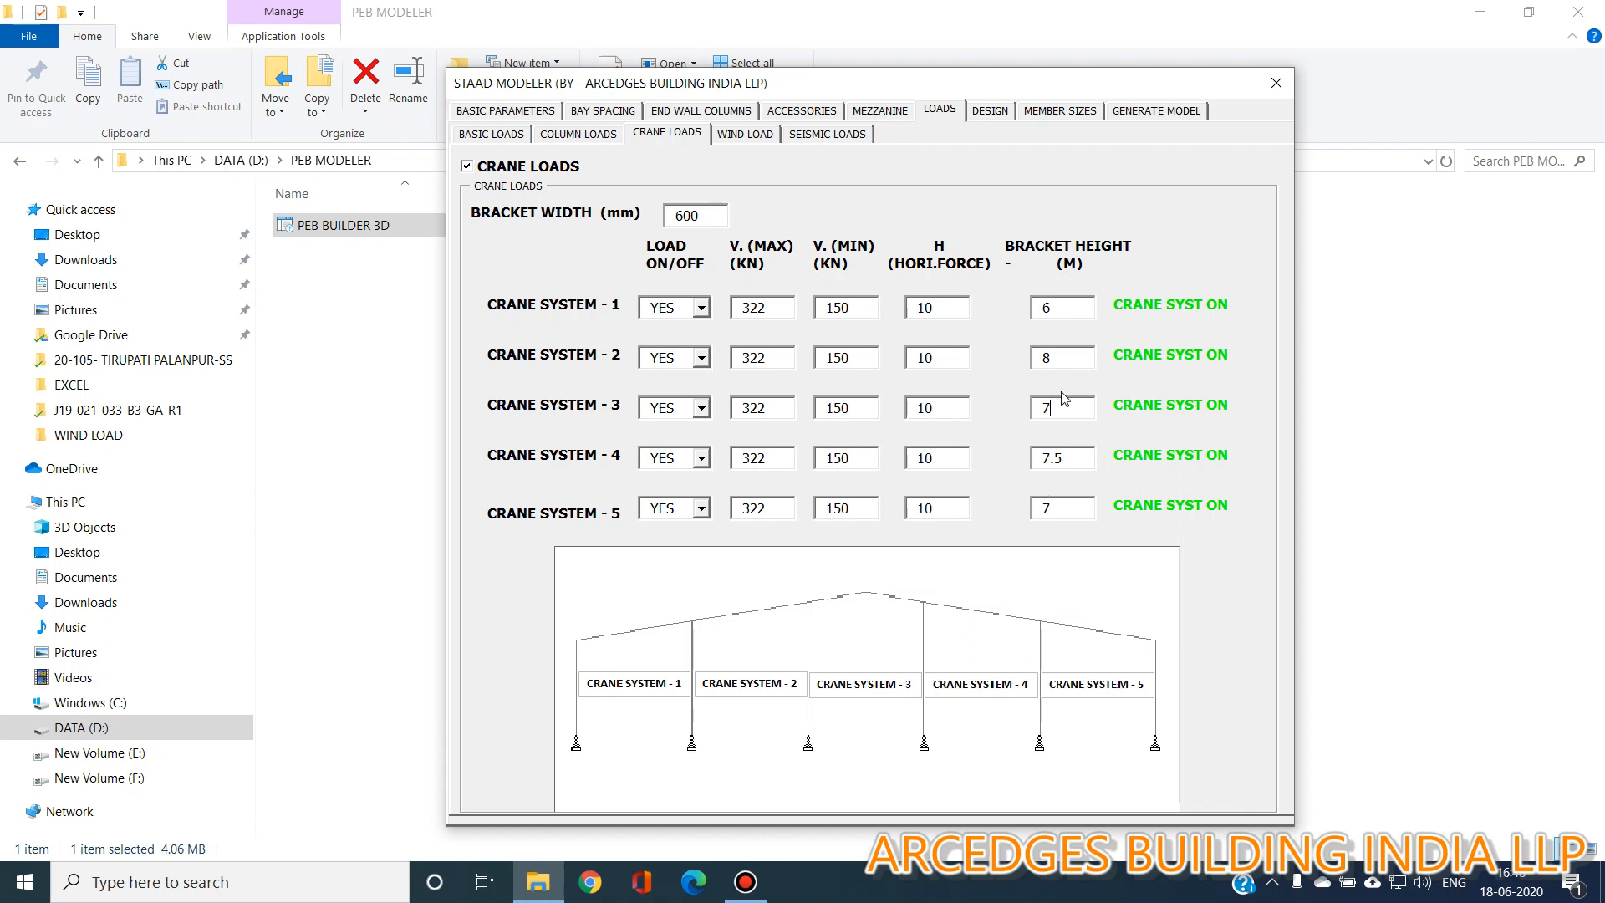
Review the wind load and seismic load parameter settings.
{"action": "left_click", "coordinate": [761, 135]}
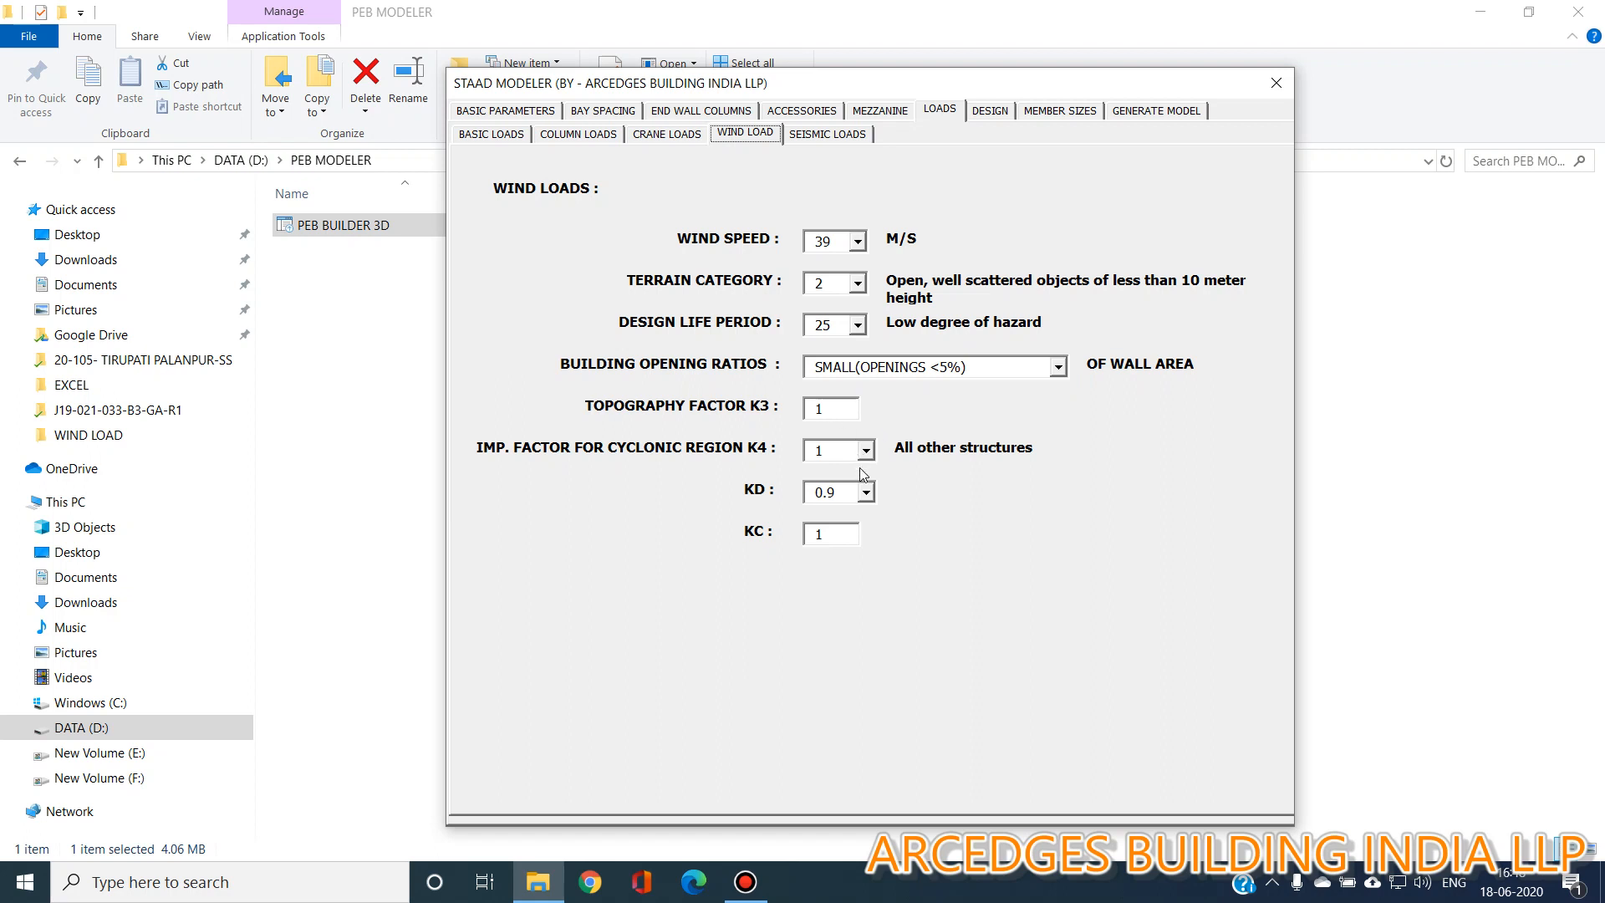
{"action": "left_click", "coordinate": [858, 240]}
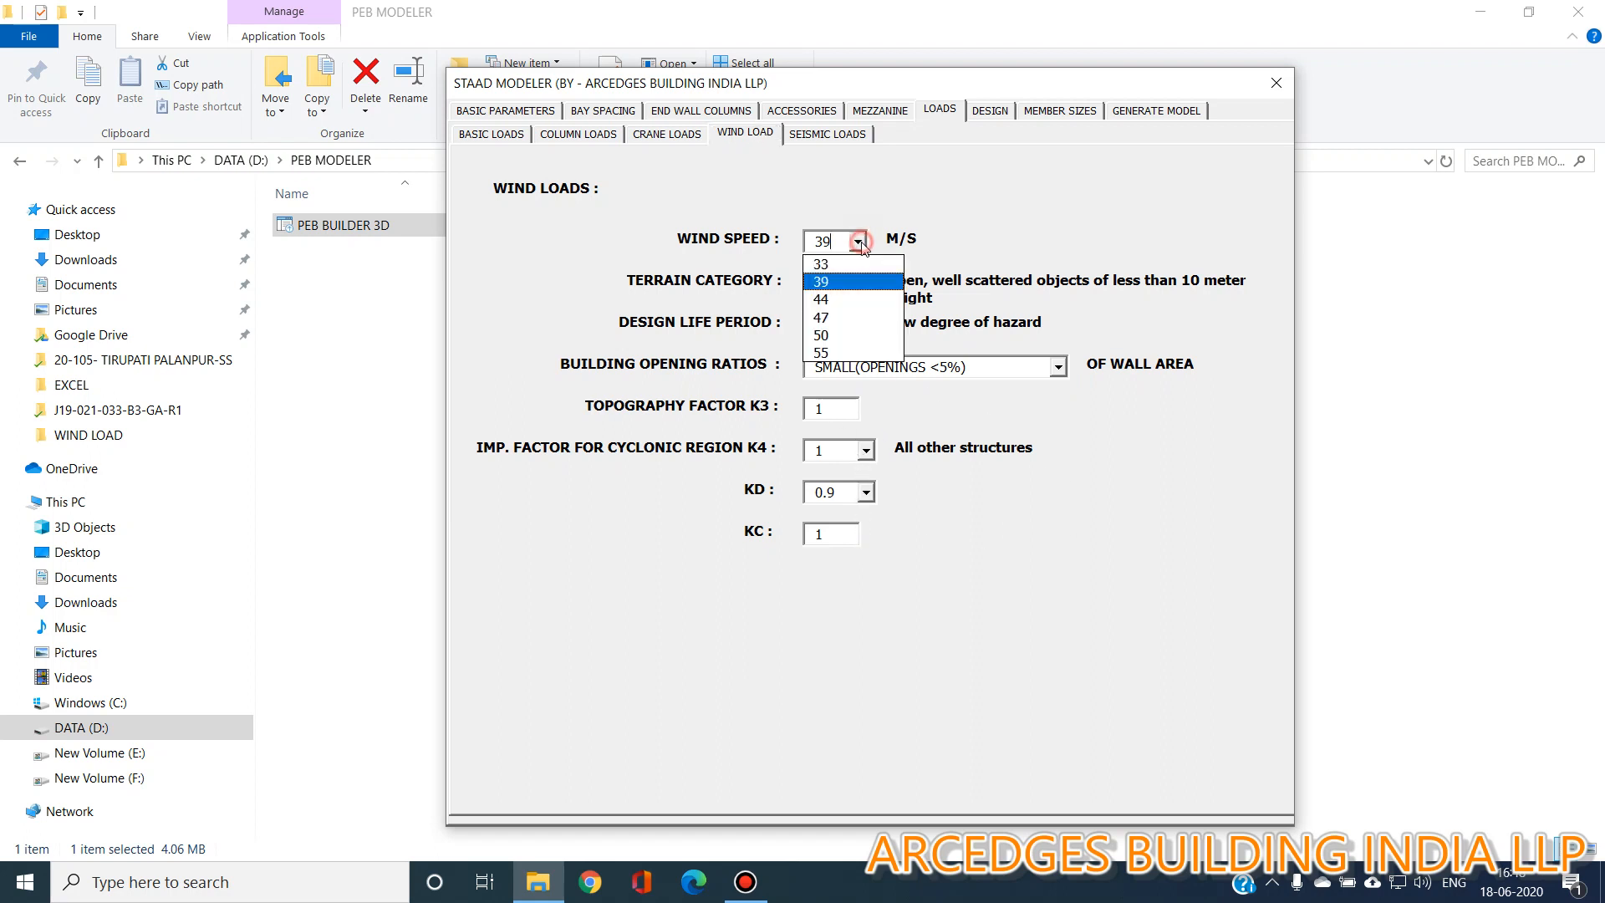
{"action": "left_click", "coordinate": [857, 240]}
{"action": "left_click", "coordinate": [858, 284]}
{"action": "left_click", "coordinate": [857, 284]}
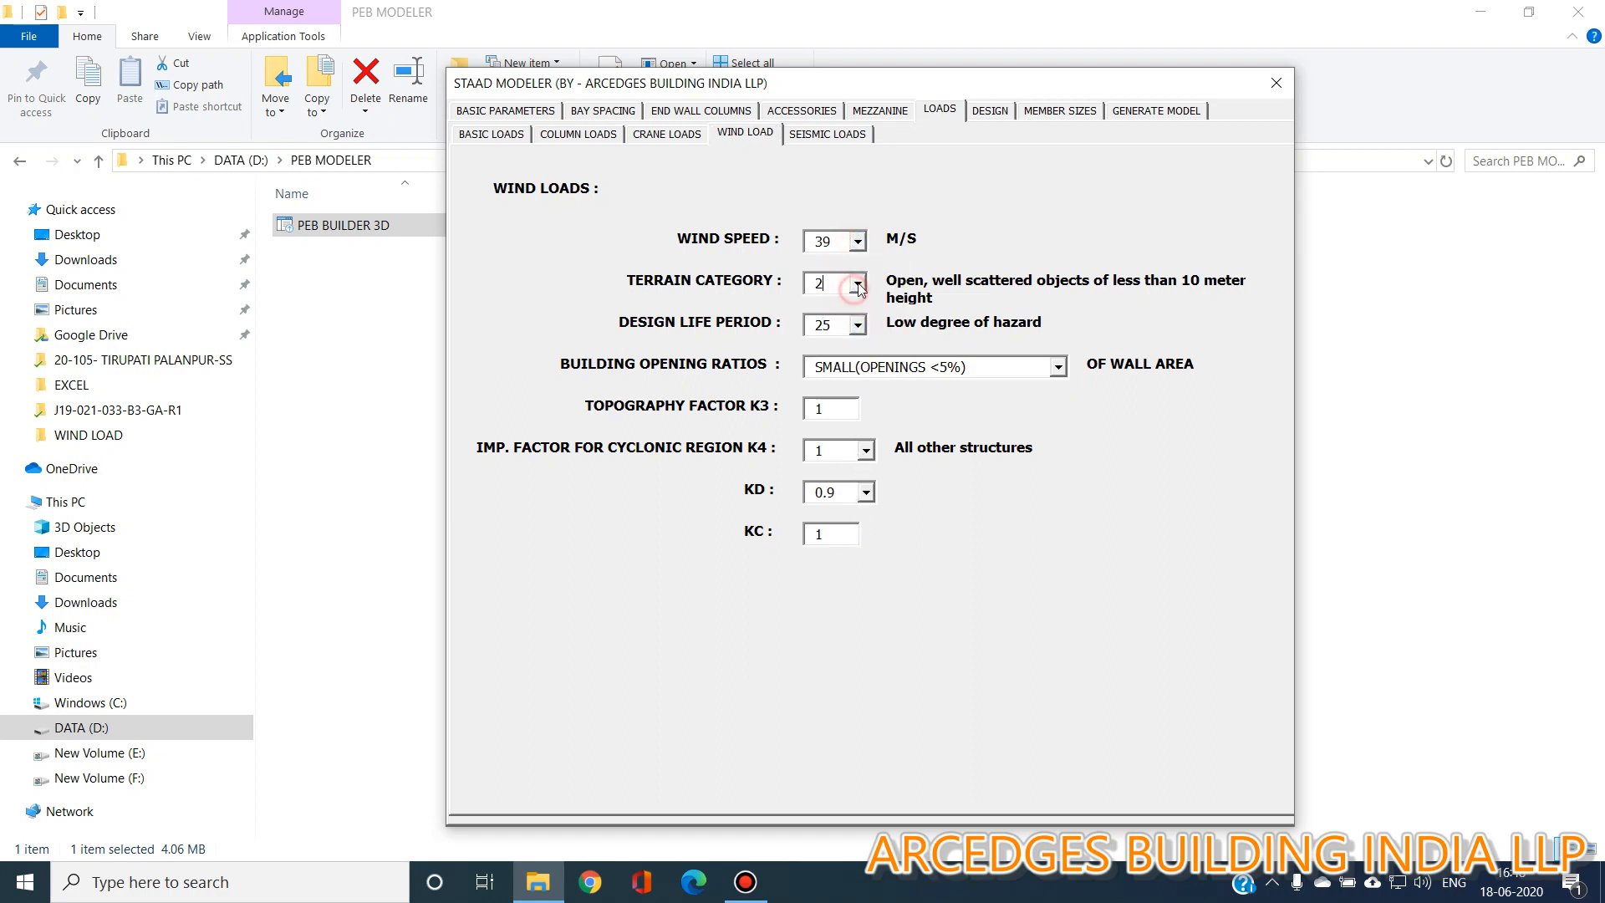
{"action": "left_click", "coordinate": [847, 137]}
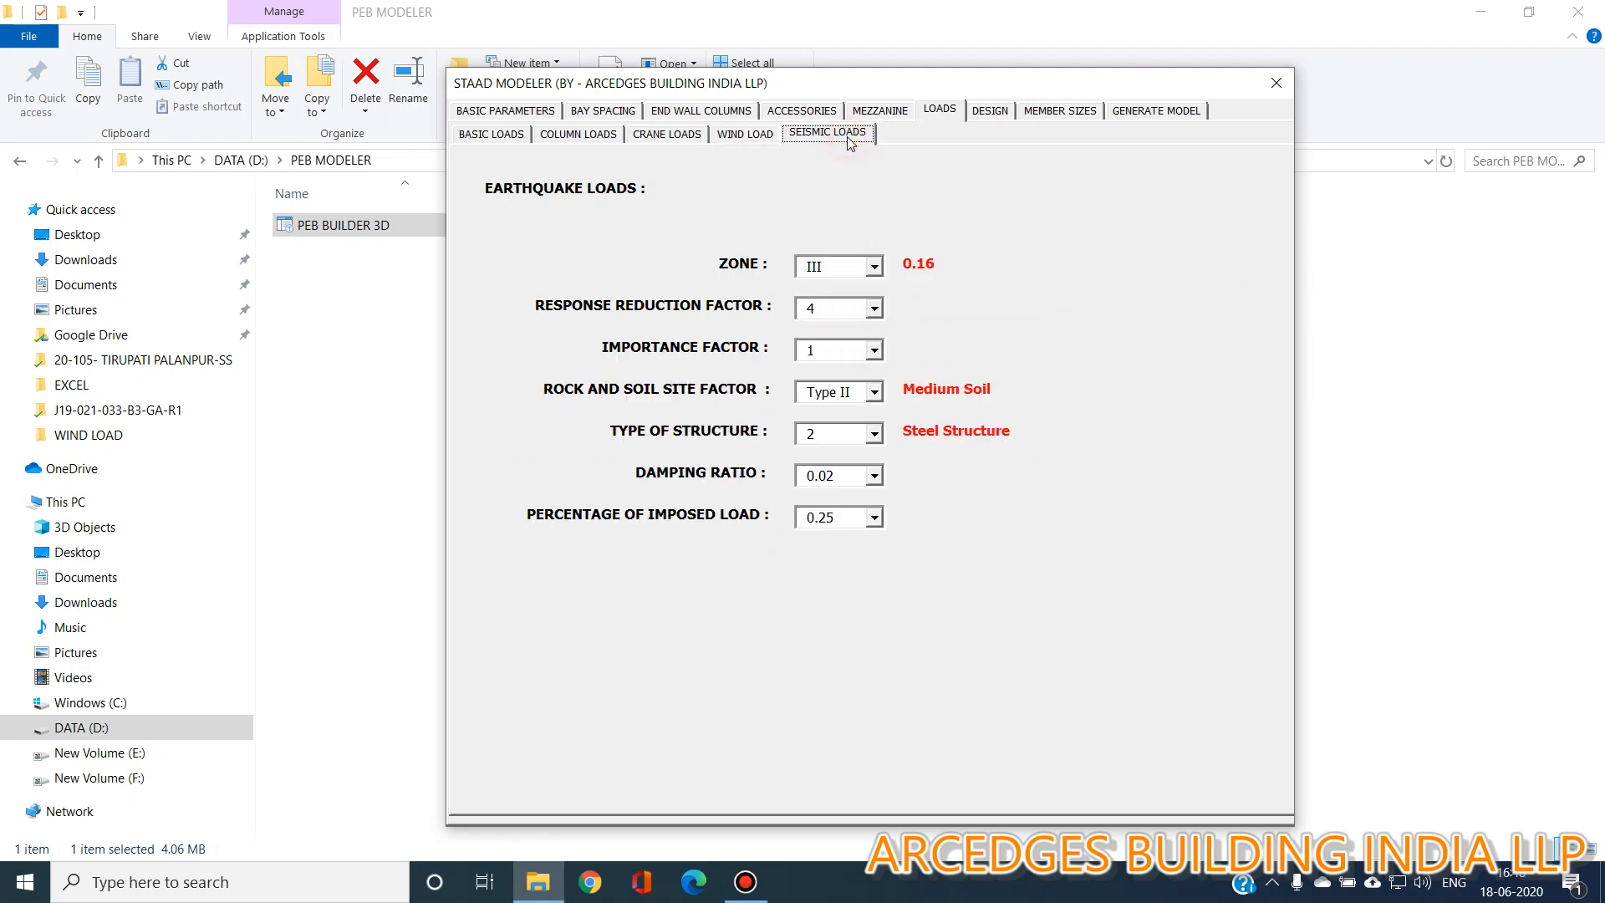
{"action": "left_click", "coordinate": [873, 309]}
{"action": "left_click", "coordinate": [875, 314]}
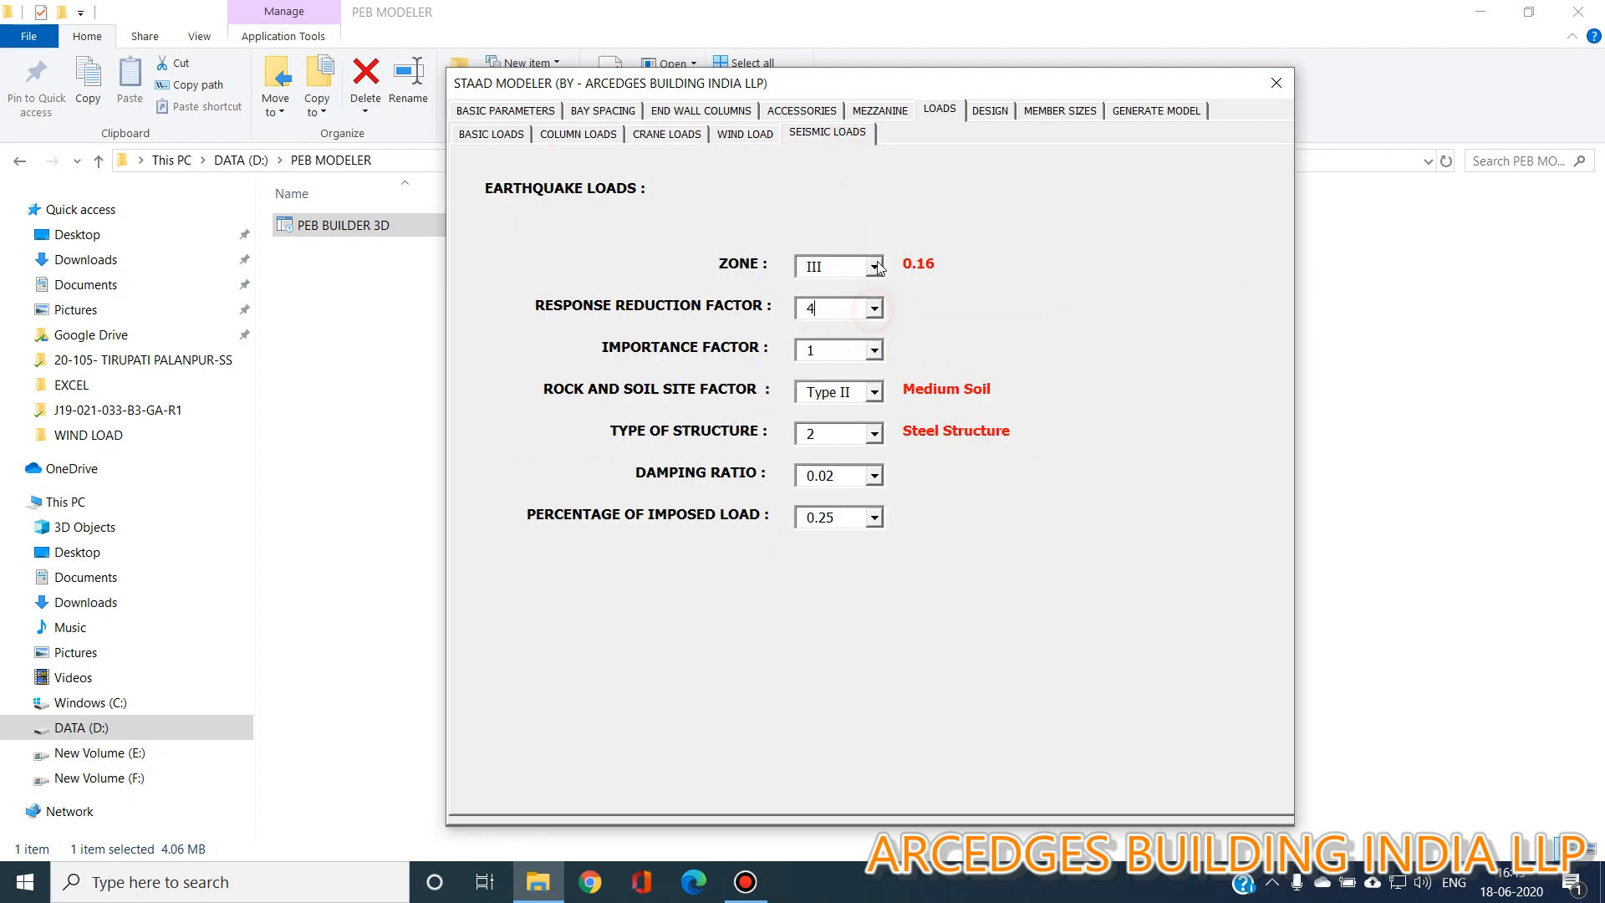
Set the girt spacing for LX LY calculations to 1.5 m and choose NO for designing purlins in STAAD.
{"action": "left_click", "coordinate": [992, 111]}
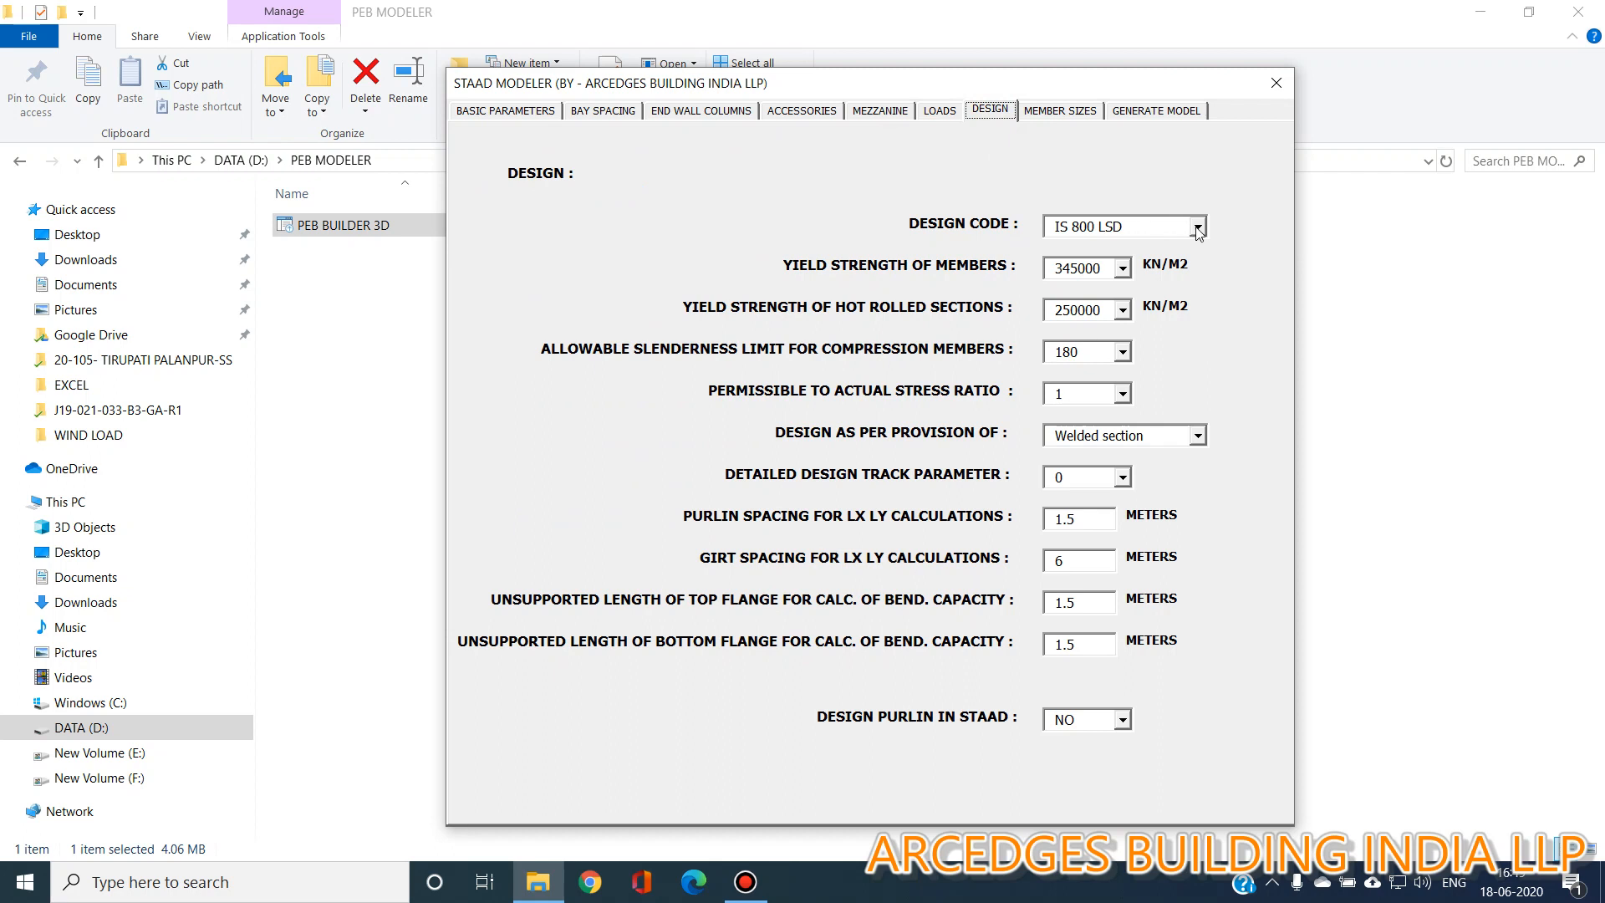
{"action": "left_click", "coordinate": [1197, 227]}
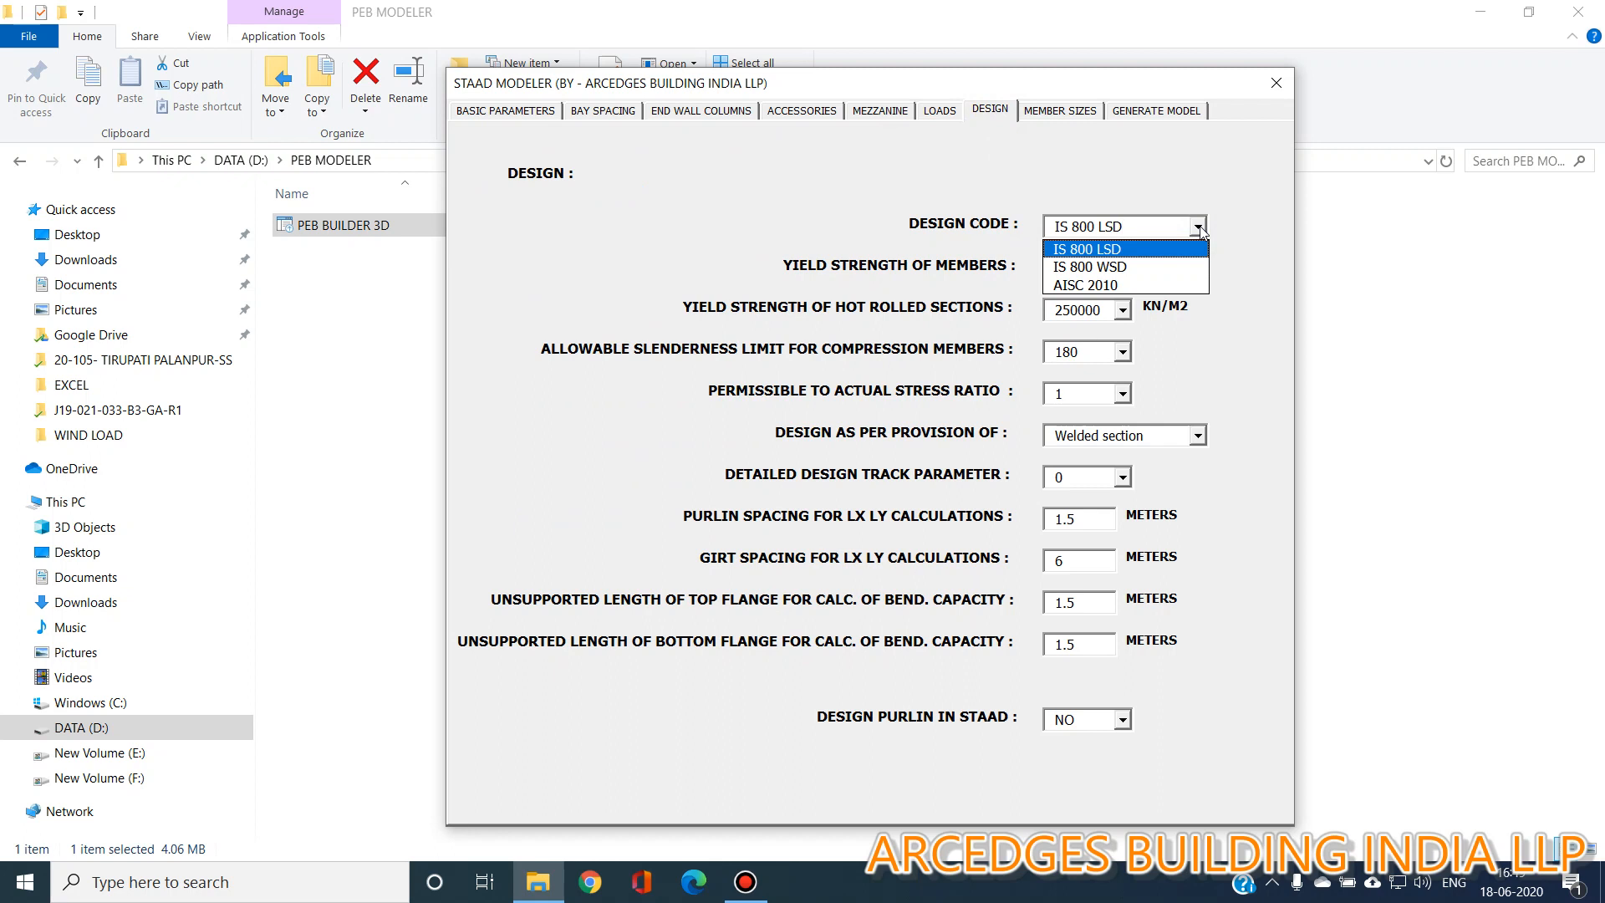
{"action": "left_click", "coordinate": [1199, 228]}
{"action": "left_click", "coordinate": [1123, 268]}
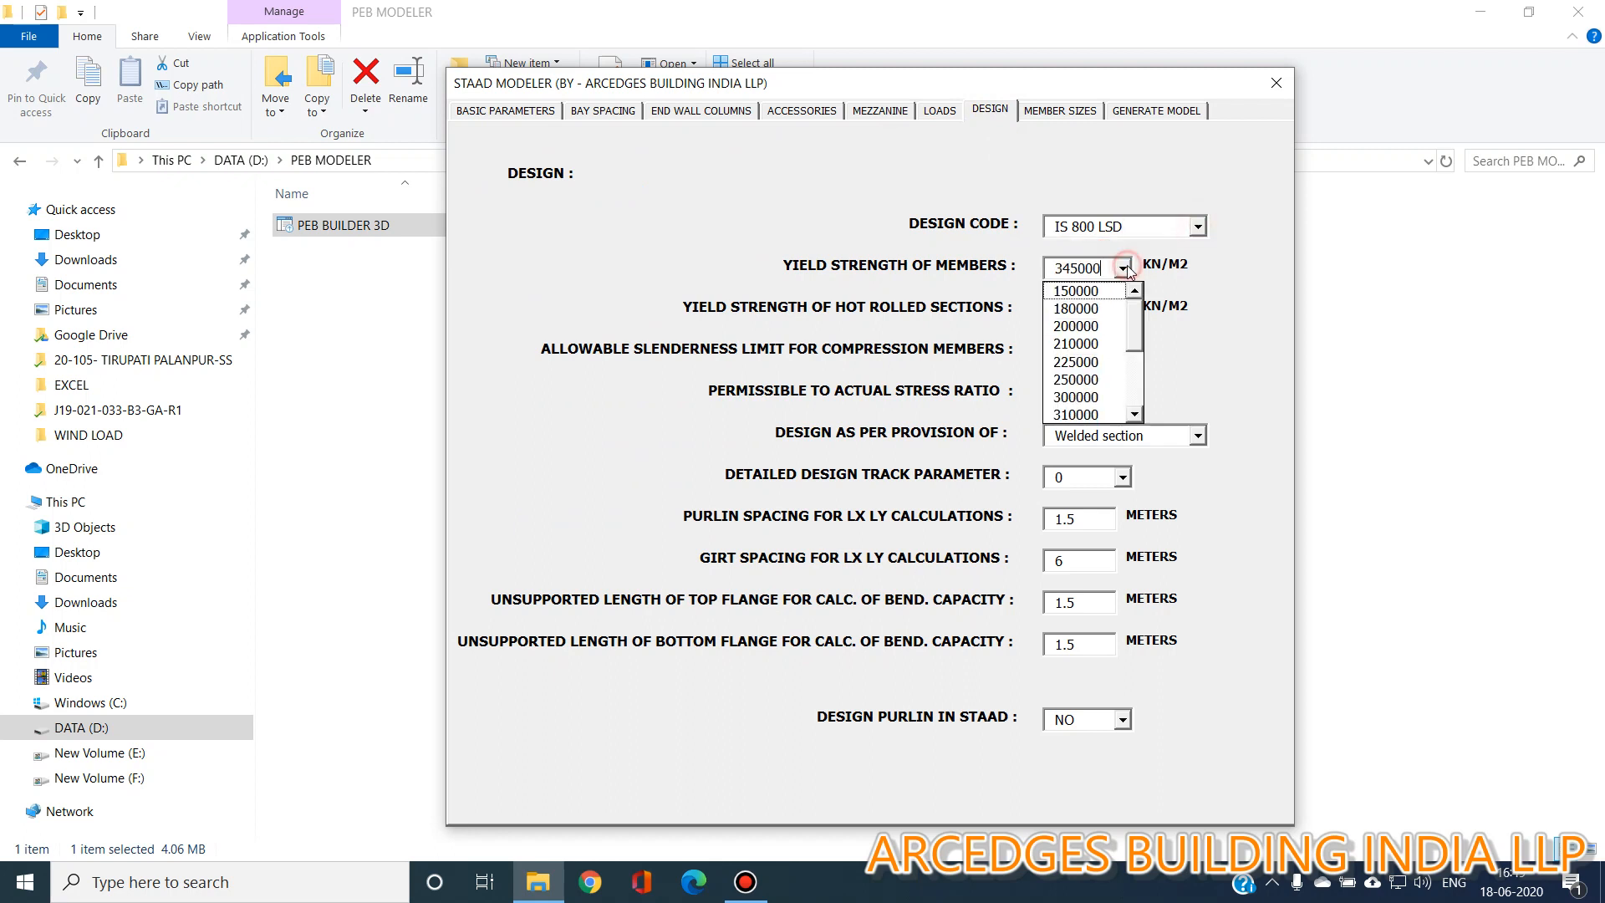
{"action": "left_click", "coordinate": [1124, 268]}
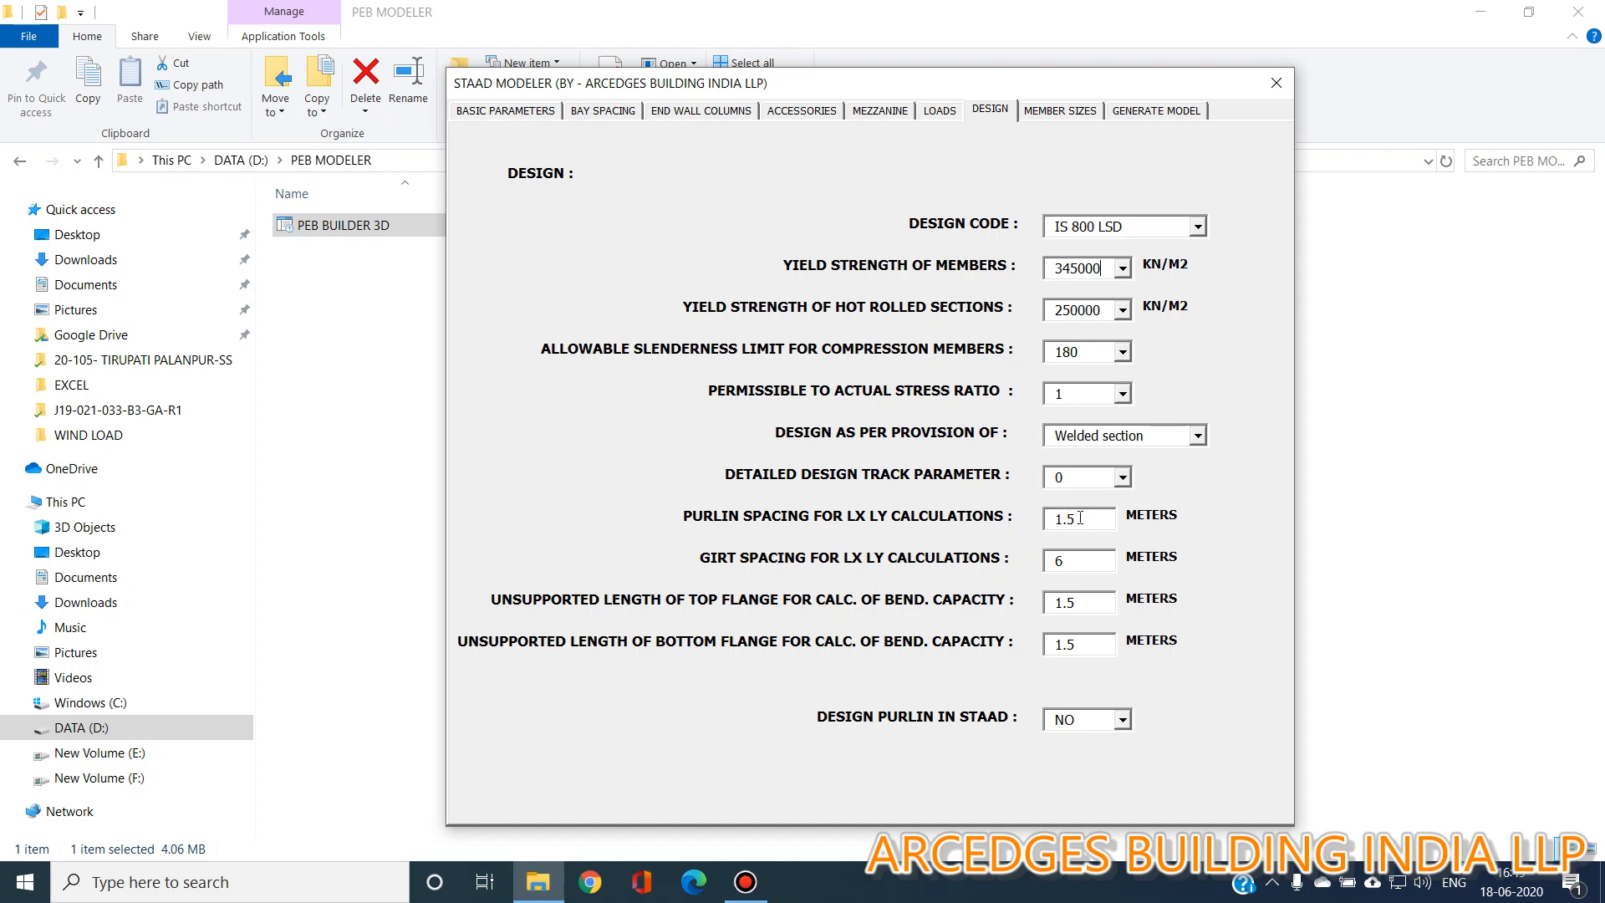
{"action": "left_click", "coordinate": [1077, 561]}
{"action": "type", "text": "1.5"}
{"action": "left_click", "coordinate": [1121, 724]}
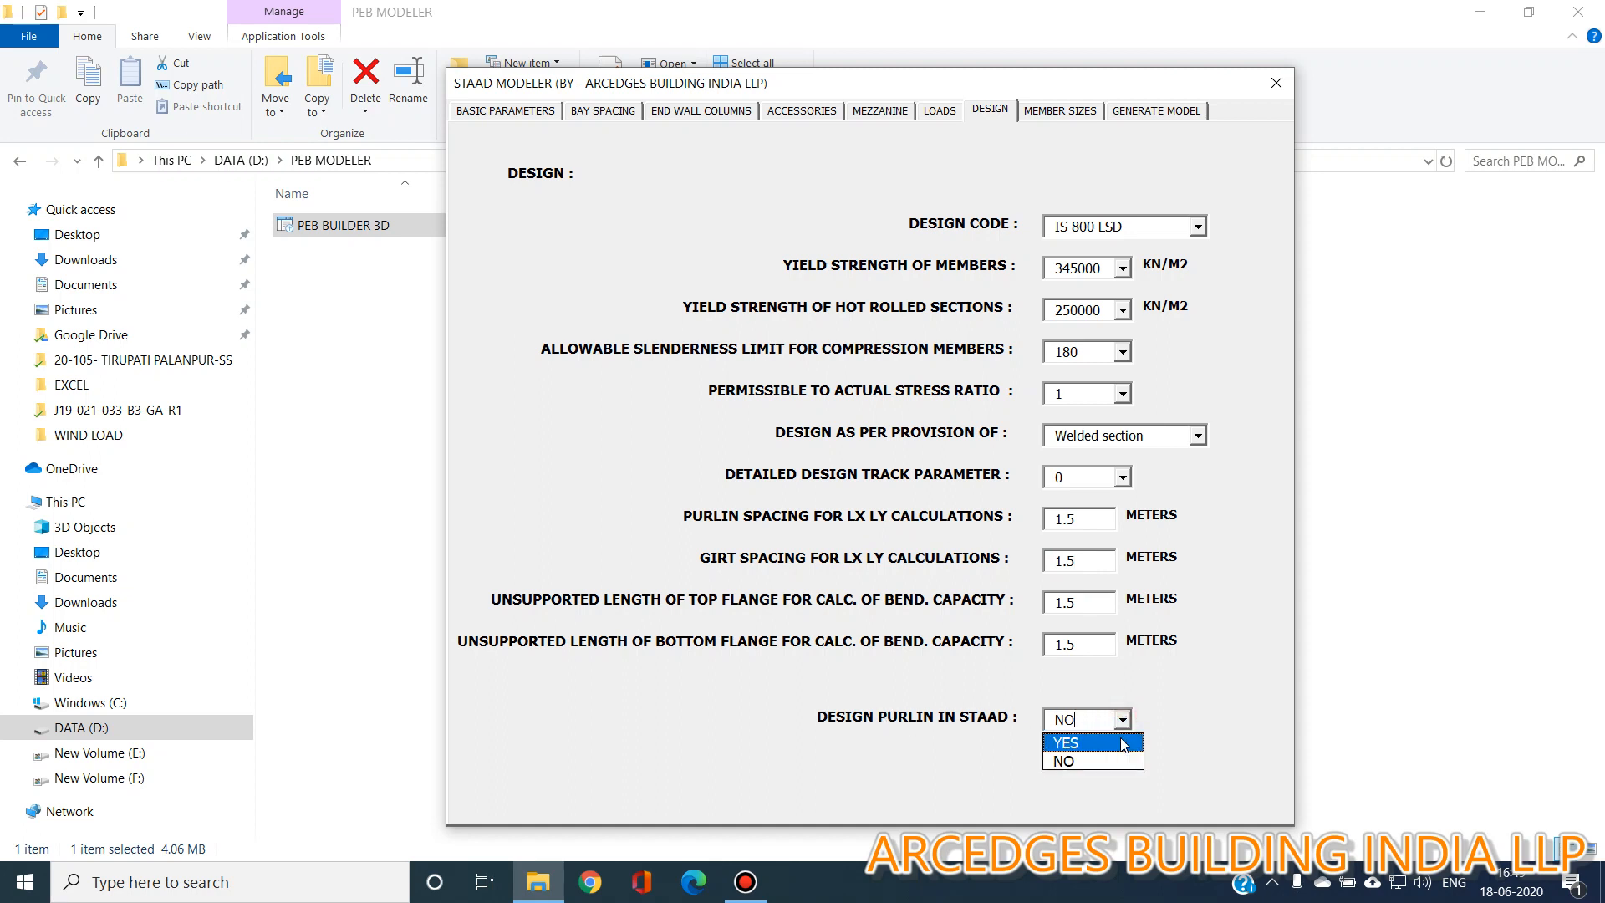
{"action": "left_click", "coordinate": [1089, 761]}
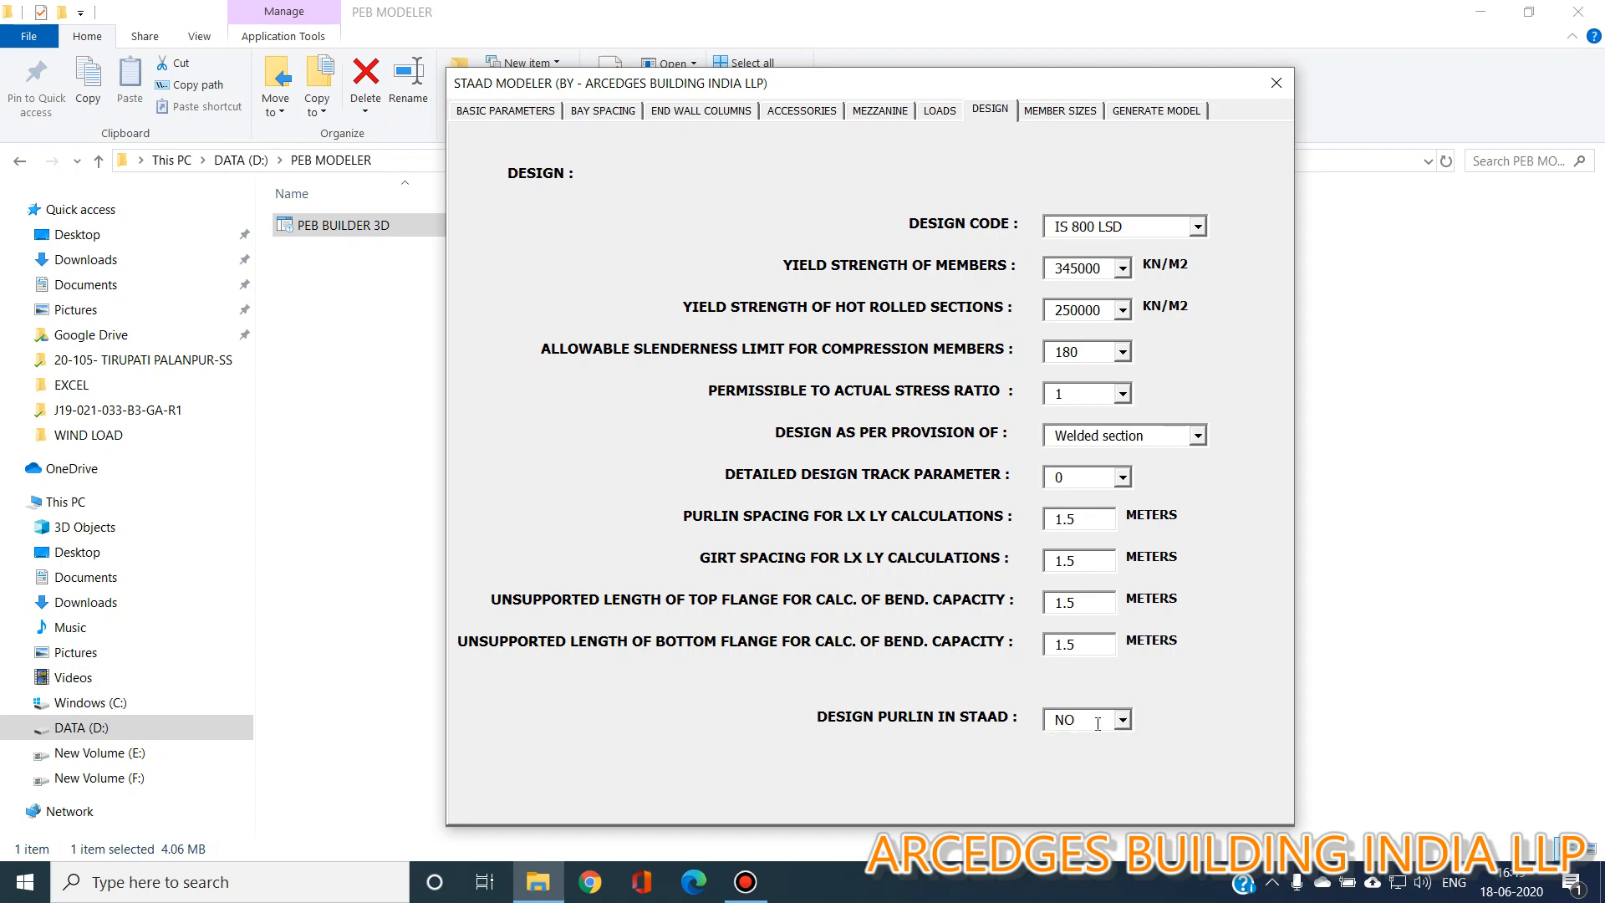
Enable adding member sizes.
{"action": "left_click", "coordinate": [1061, 111]}
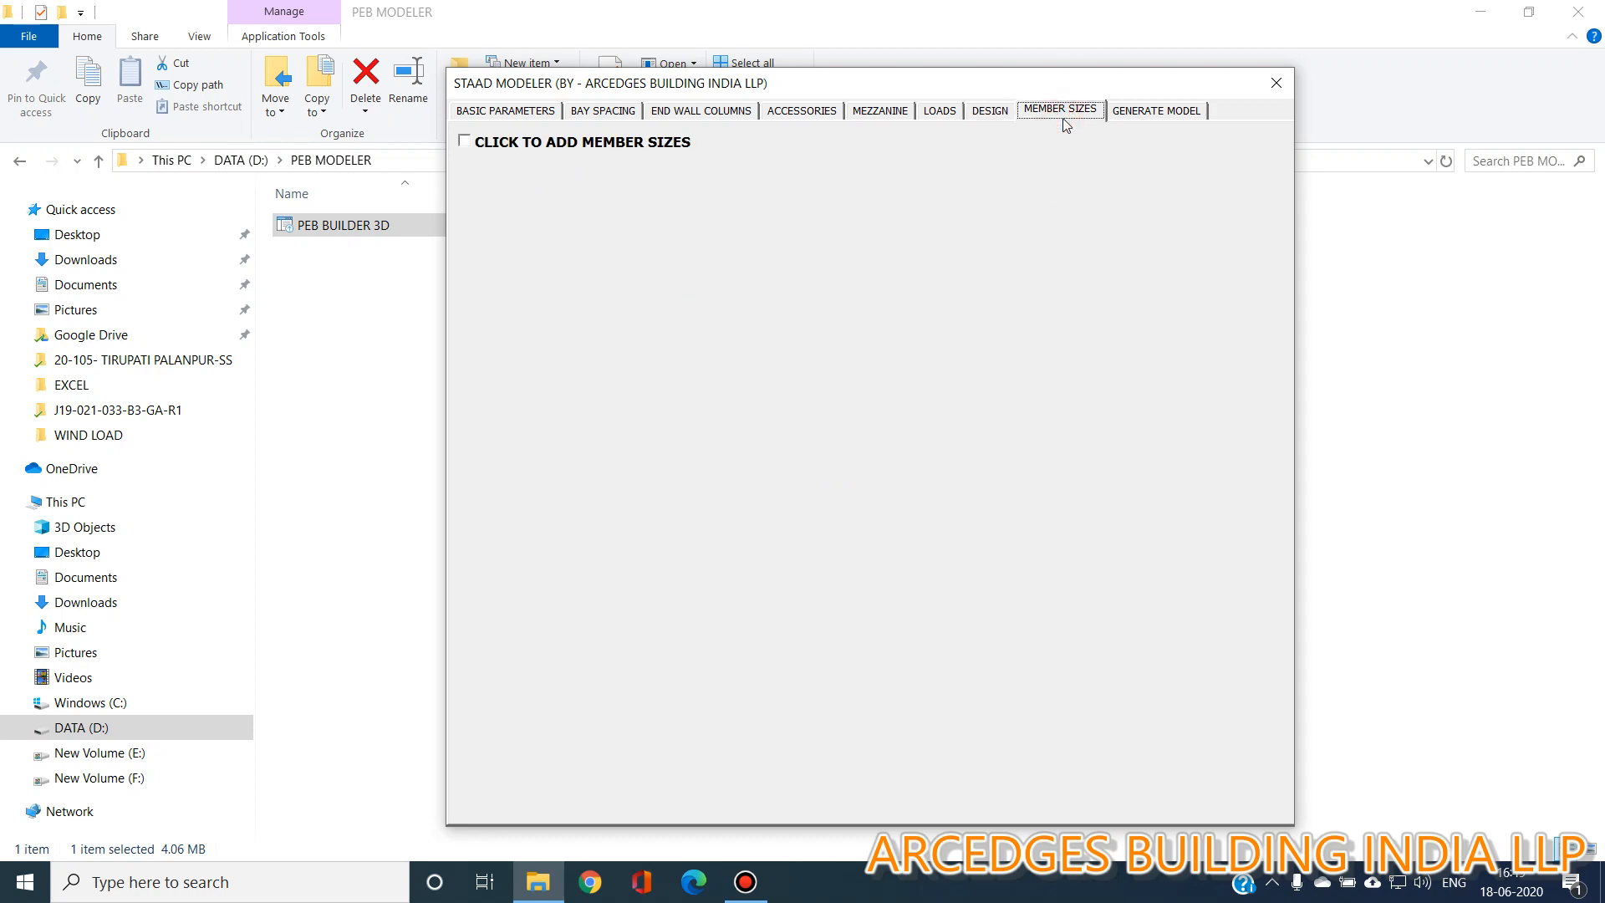
{"action": "left_click", "coordinate": [666, 144]}
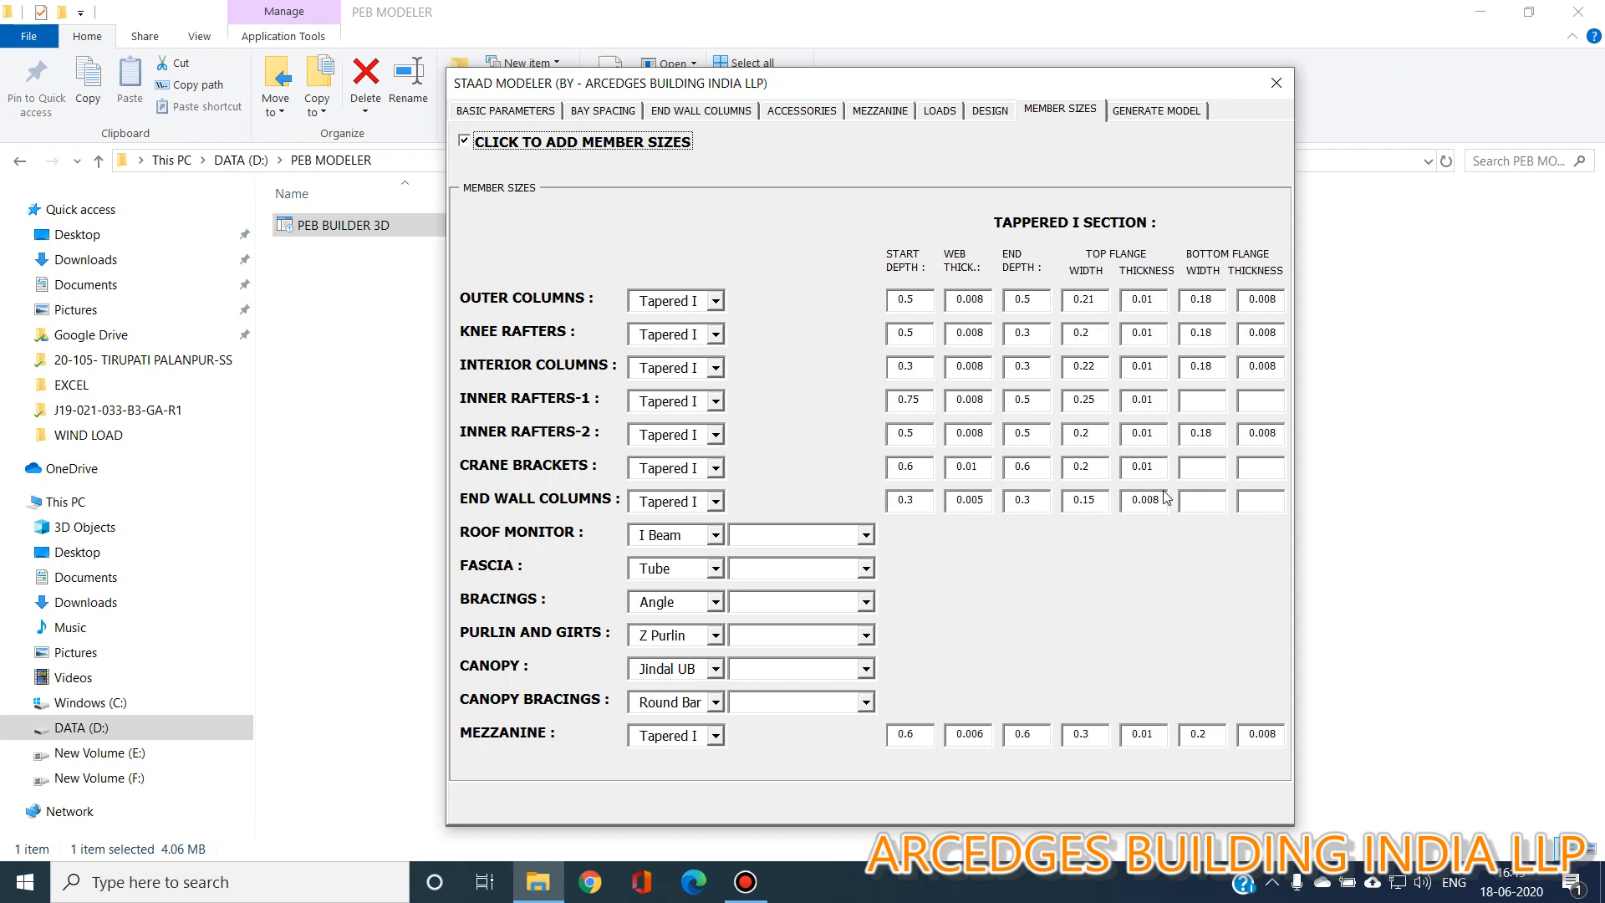
{"action": "left_click", "coordinate": [721, 303]}
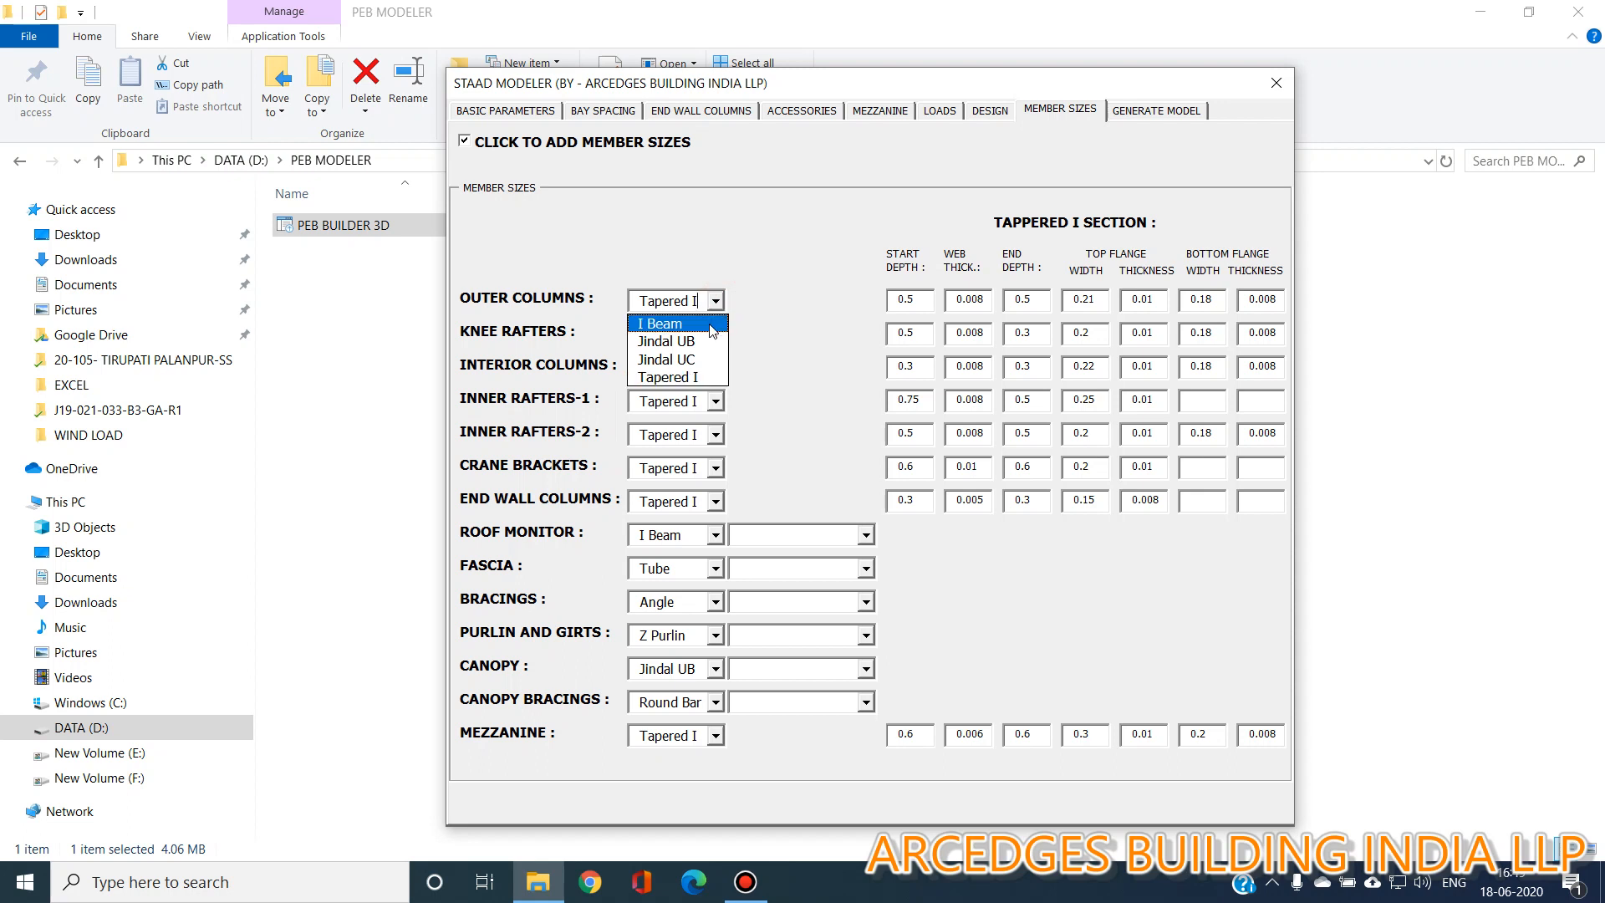
{"action": "left_click", "coordinate": [669, 323]}
{"action": "left_click", "coordinate": [866, 301]}
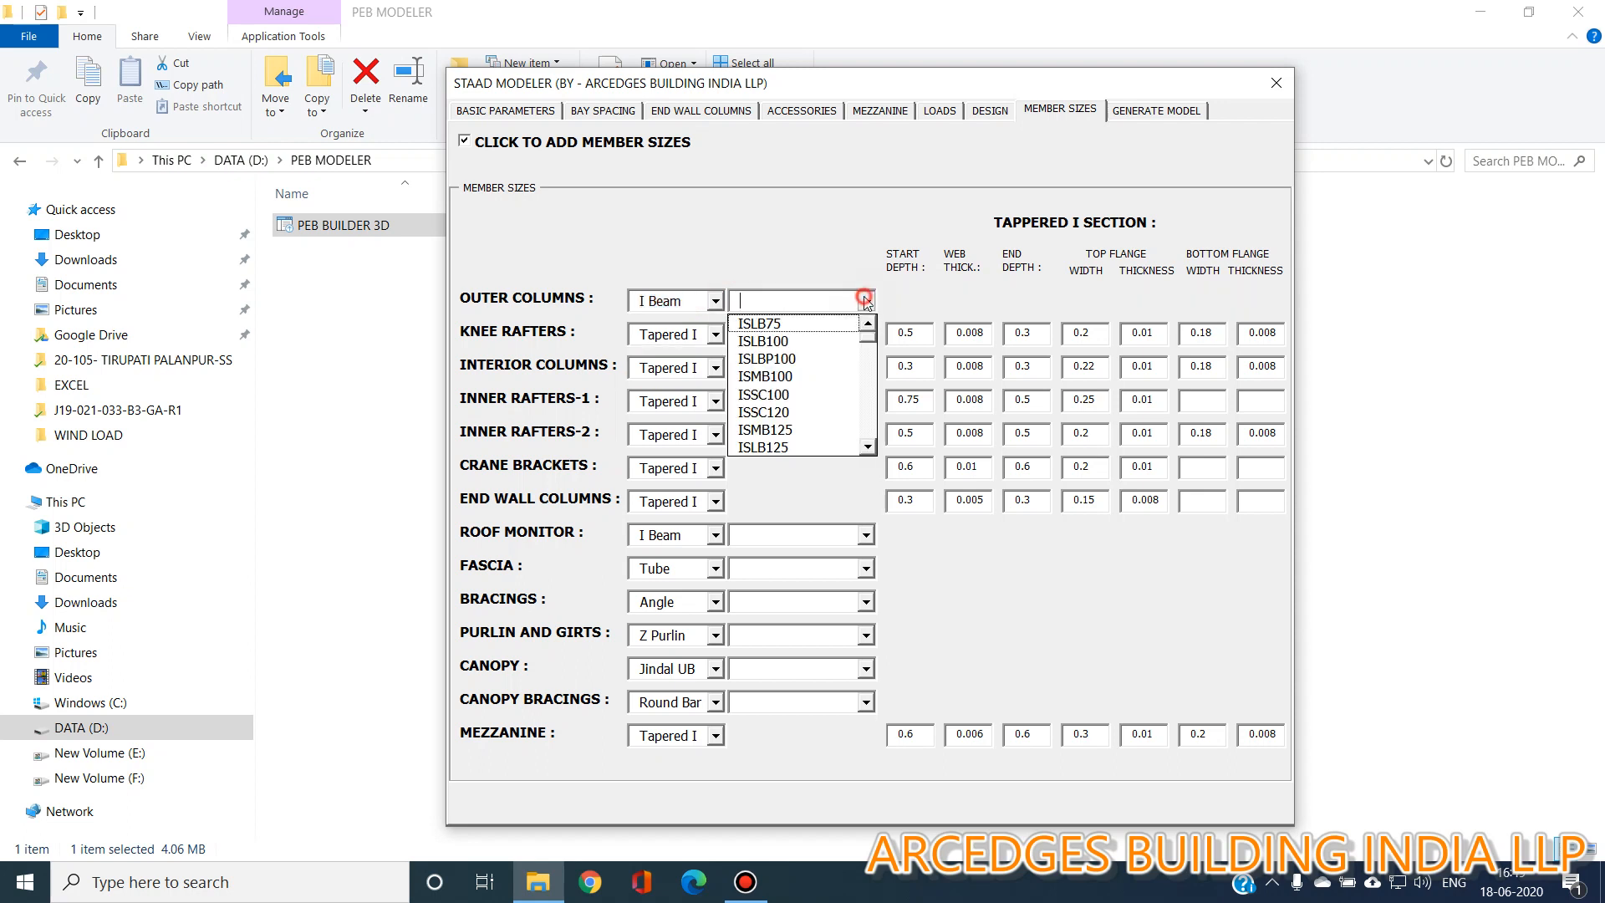
{"action": "left_click", "coordinate": [866, 301]}
{"action": "left_click", "coordinate": [716, 301]}
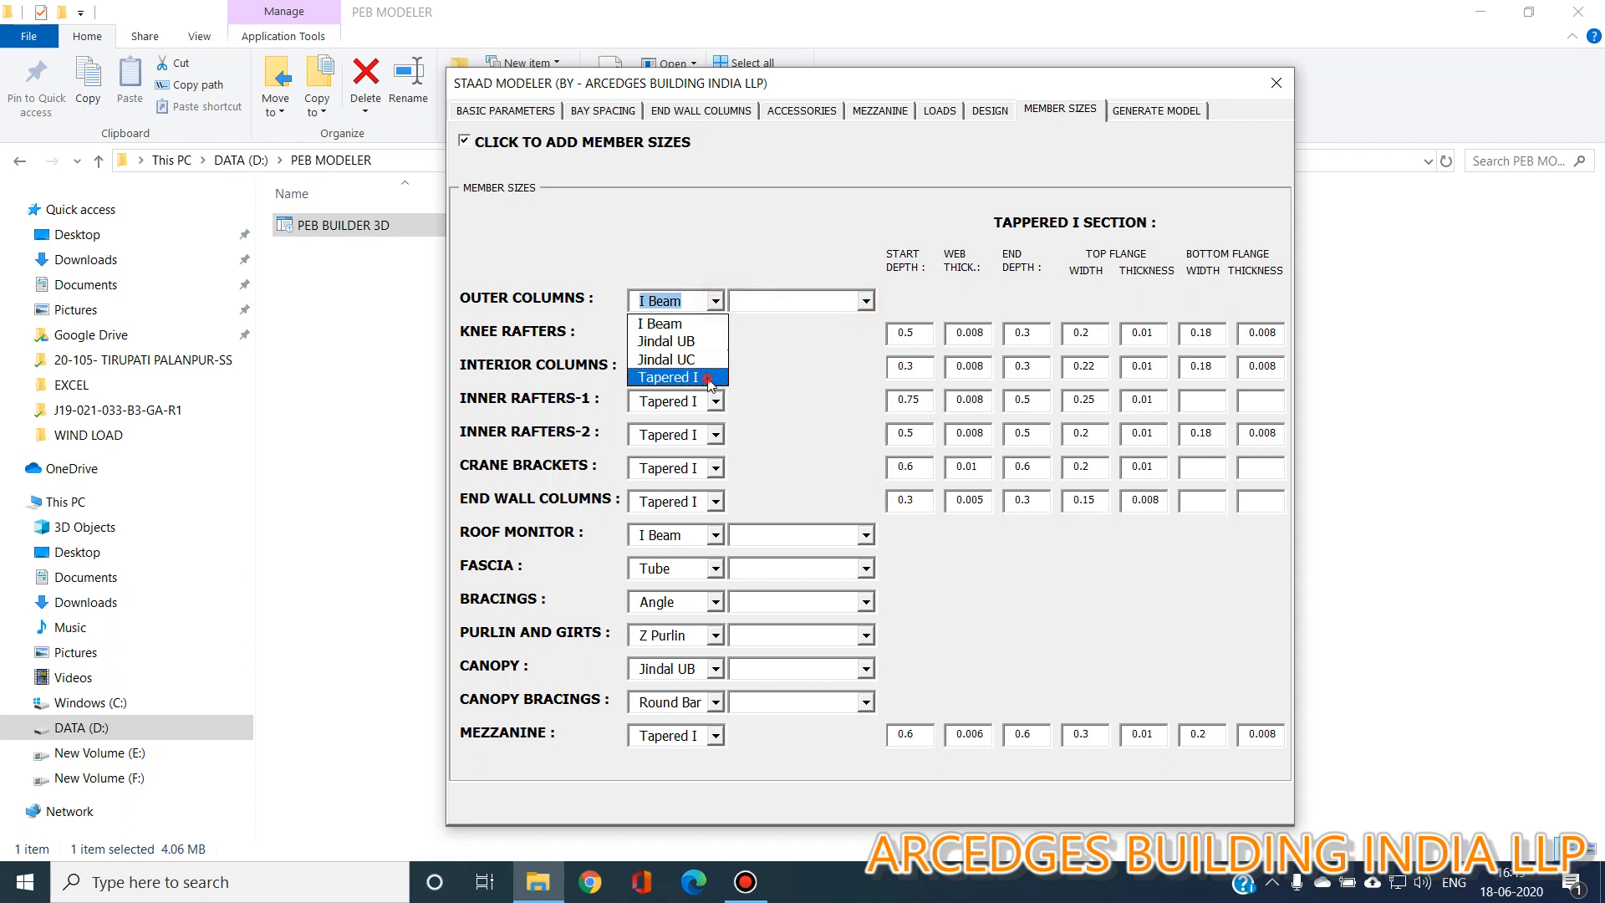
{"action": "left_click", "coordinate": [669, 375]}
{"action": "left_click", "coordinate": [909, 303]}
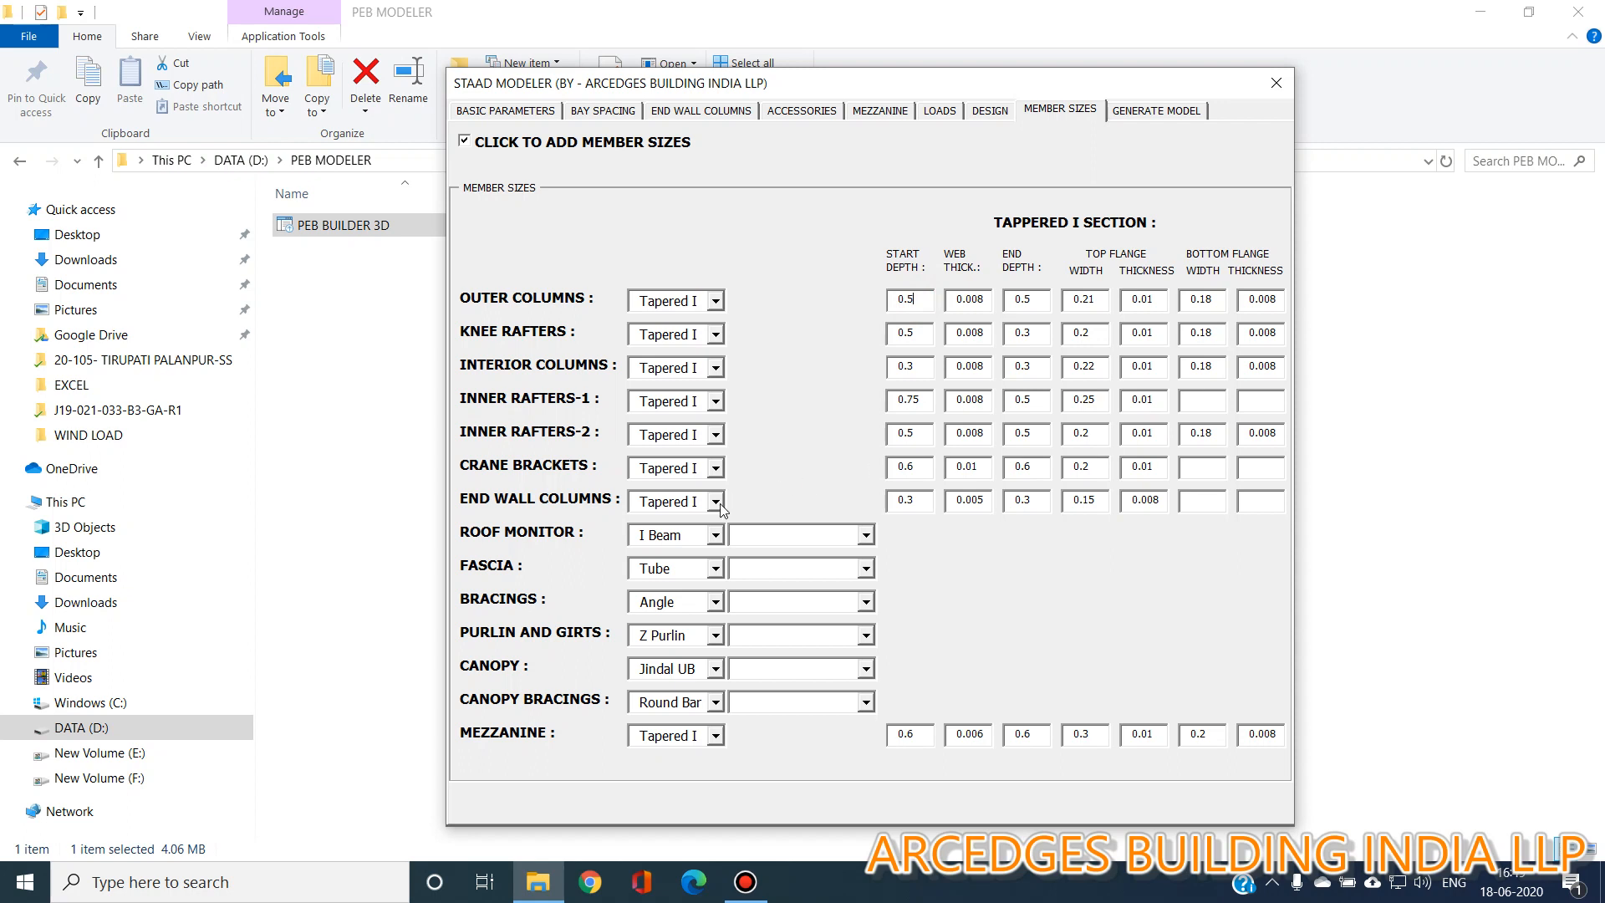
Set the roof monitor's I Beam section to ISMB100.
{"action": "left_click", "coordinate": [715, 535]}
{"action": "left_click", "coordinate": [715, 535]}
{"action": "left_click", "coordinate": [866, 535]}
{"action": "left_click", "coordinate": [769, 554]}
Set the fascia's tube section to TUB100504.
{"action": "left_click", "coordinate": [866, 568]}
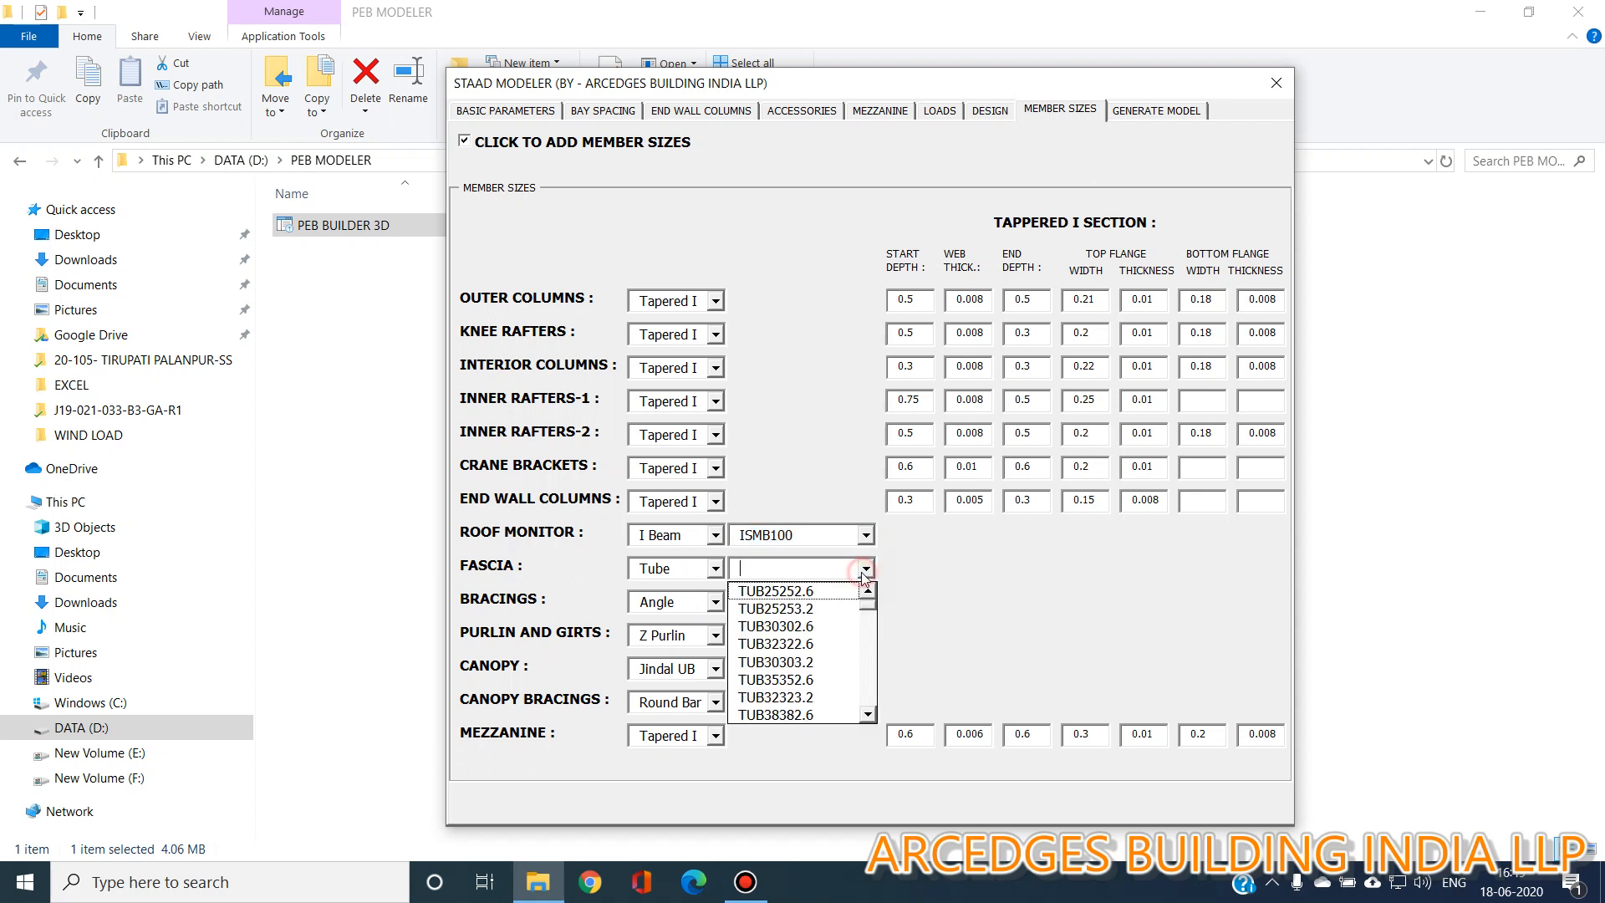
{"action": "left_click_drag", "start_coordinate": [869, 609], "coordinate": [869, 668]}
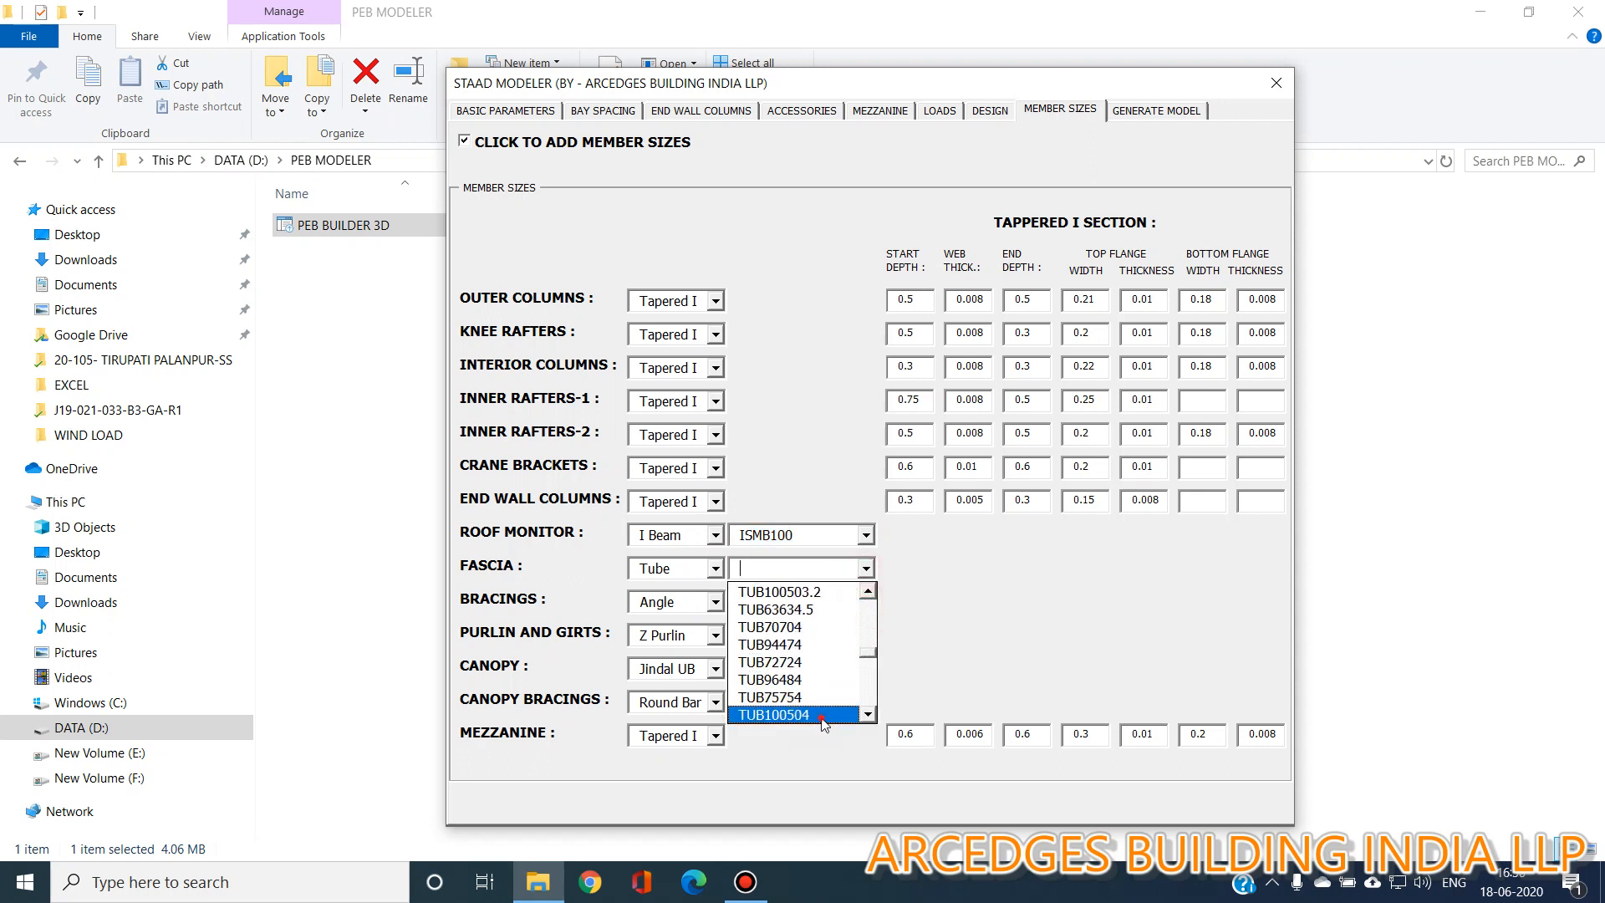
{"action": "left_click", "coordinate": [773, 715]}
Set the bracings' angle section to ISA75x75x6.
{"action": "left_click", "coordinate": [716, 602]}
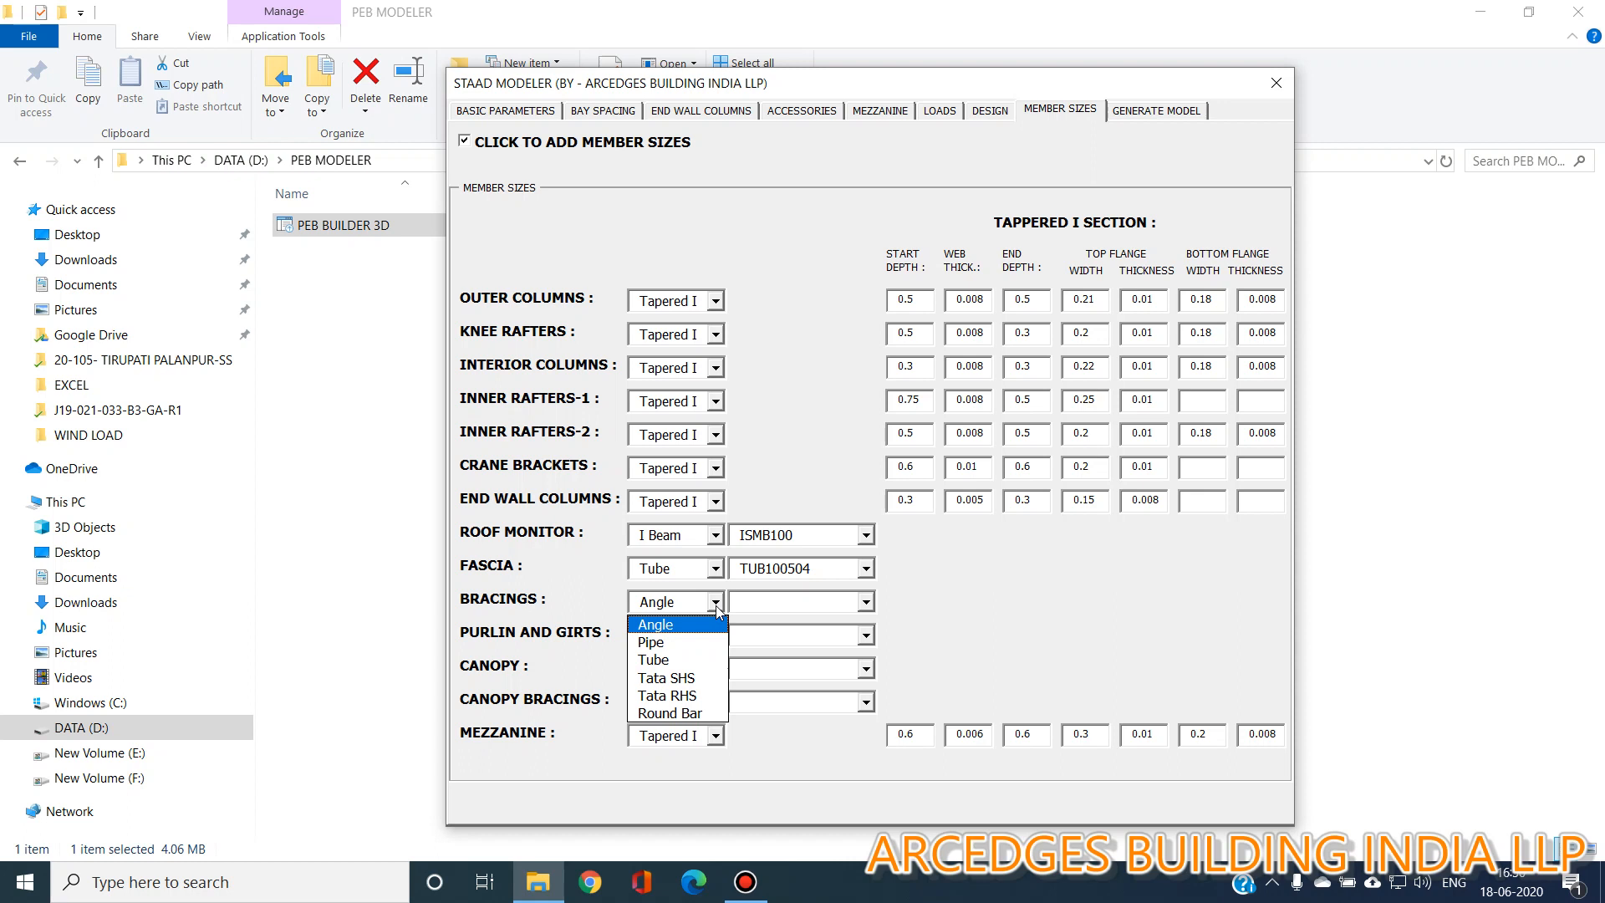
{"action": "left_click", "coordinate": [715, 603]}
{"action": "left_click", "coordinate": [866, 602]}
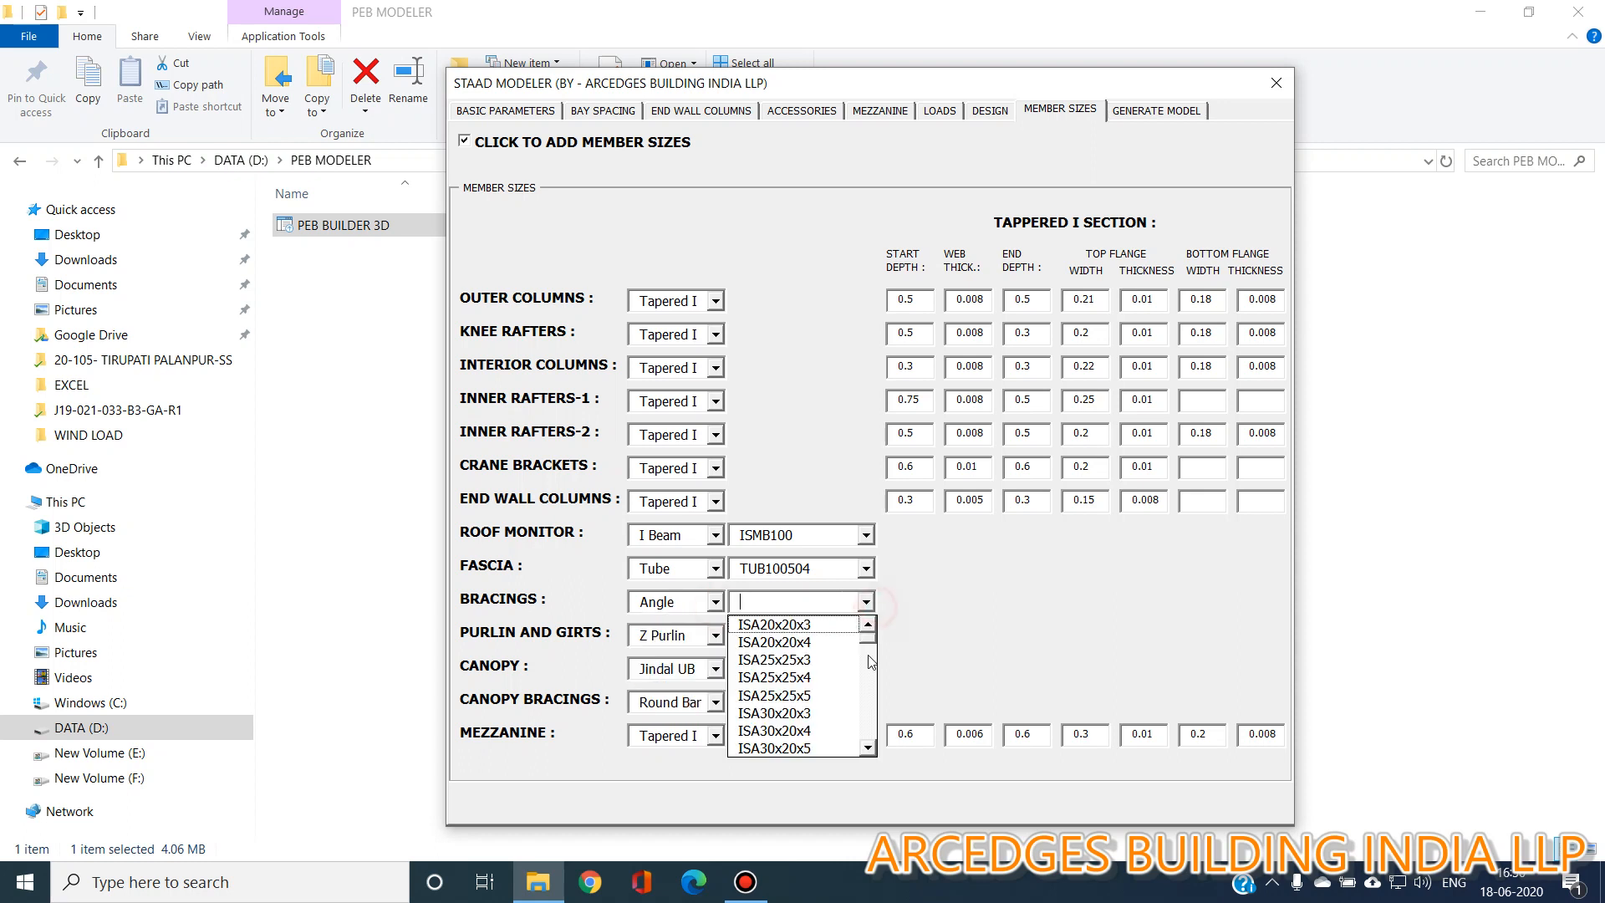
{"action": "left_click_drag", "start_coordinate": [871, 644], "coordinate": [875, 685]}
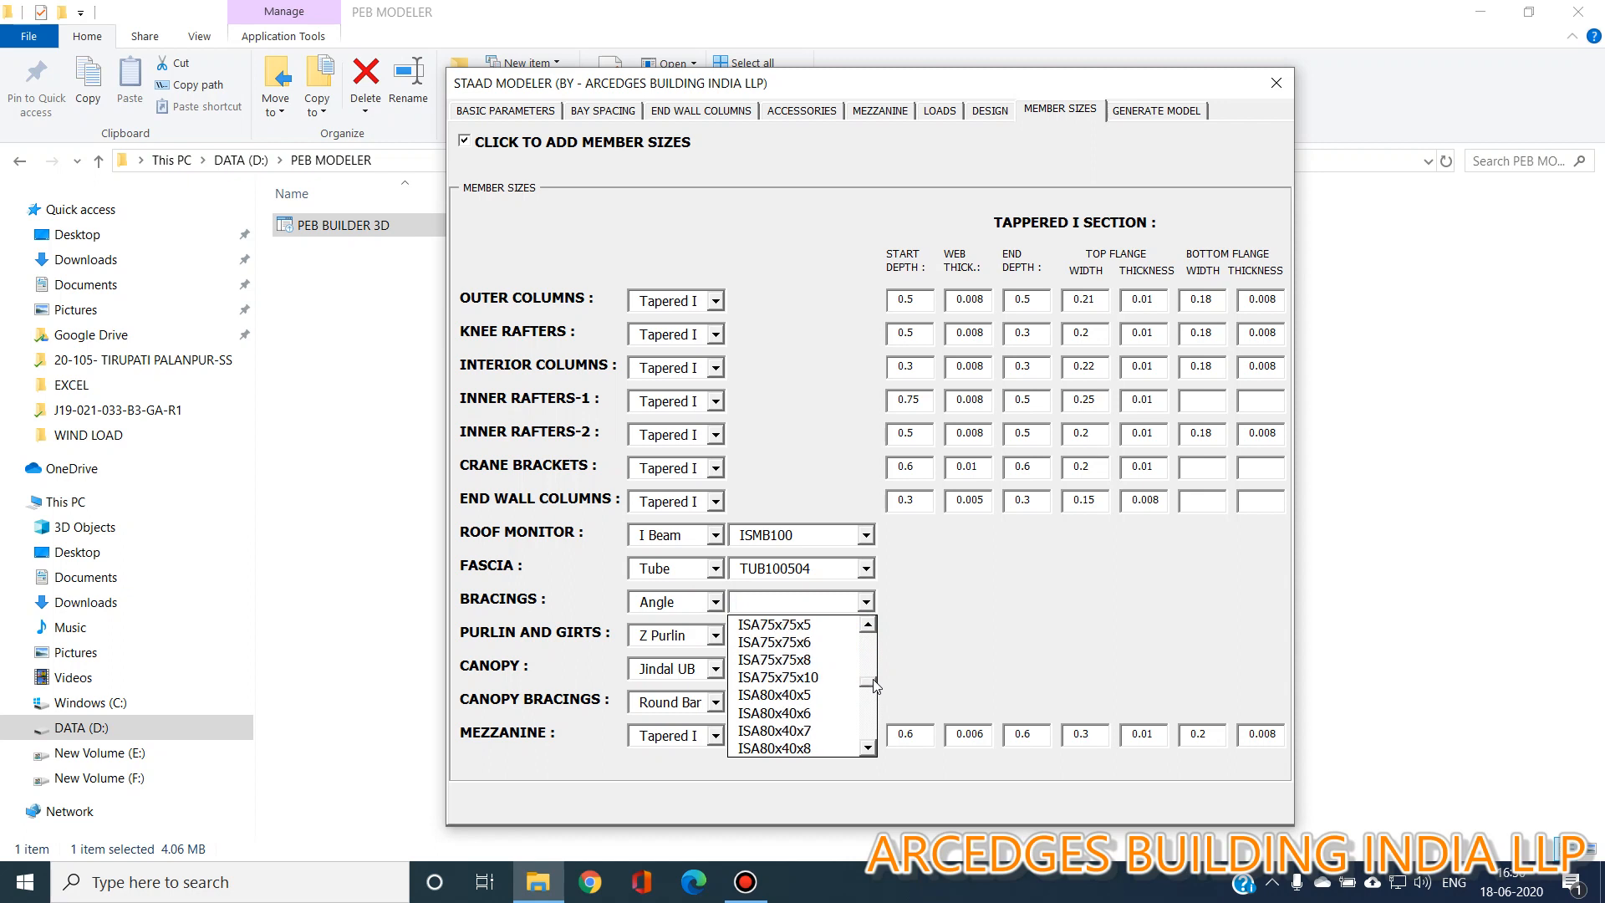
{"action": "left_click", "coordinate": [831, 642]}
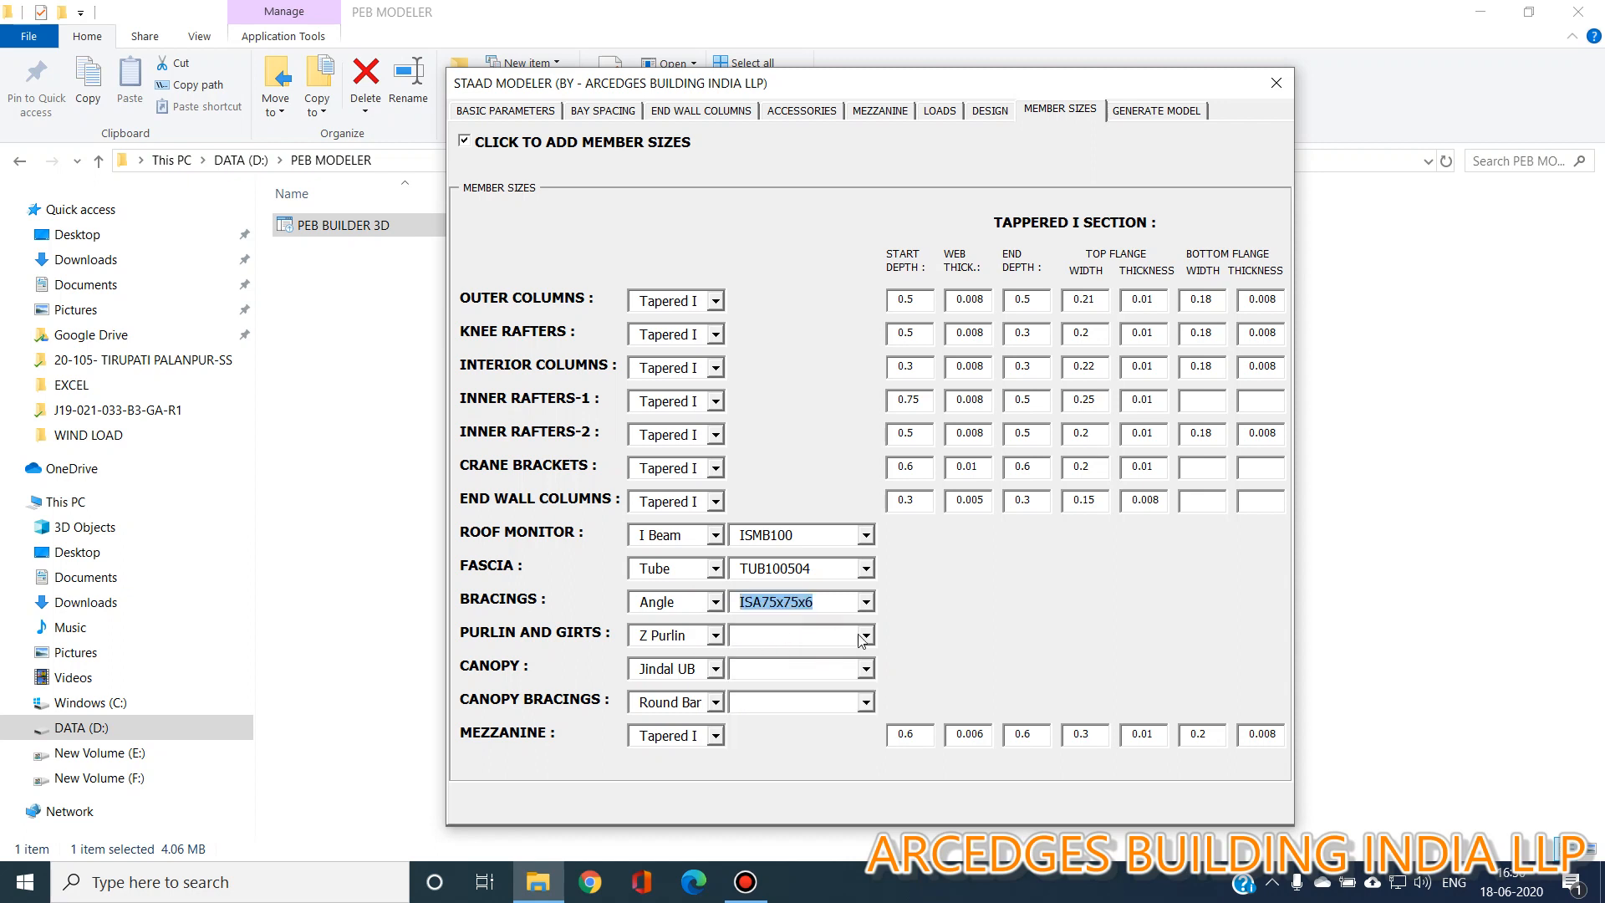
Set the purlins and girts to Z Purlin section 200ZS60X2.
{"action": "left_click", "coordinate": [716, 636]}
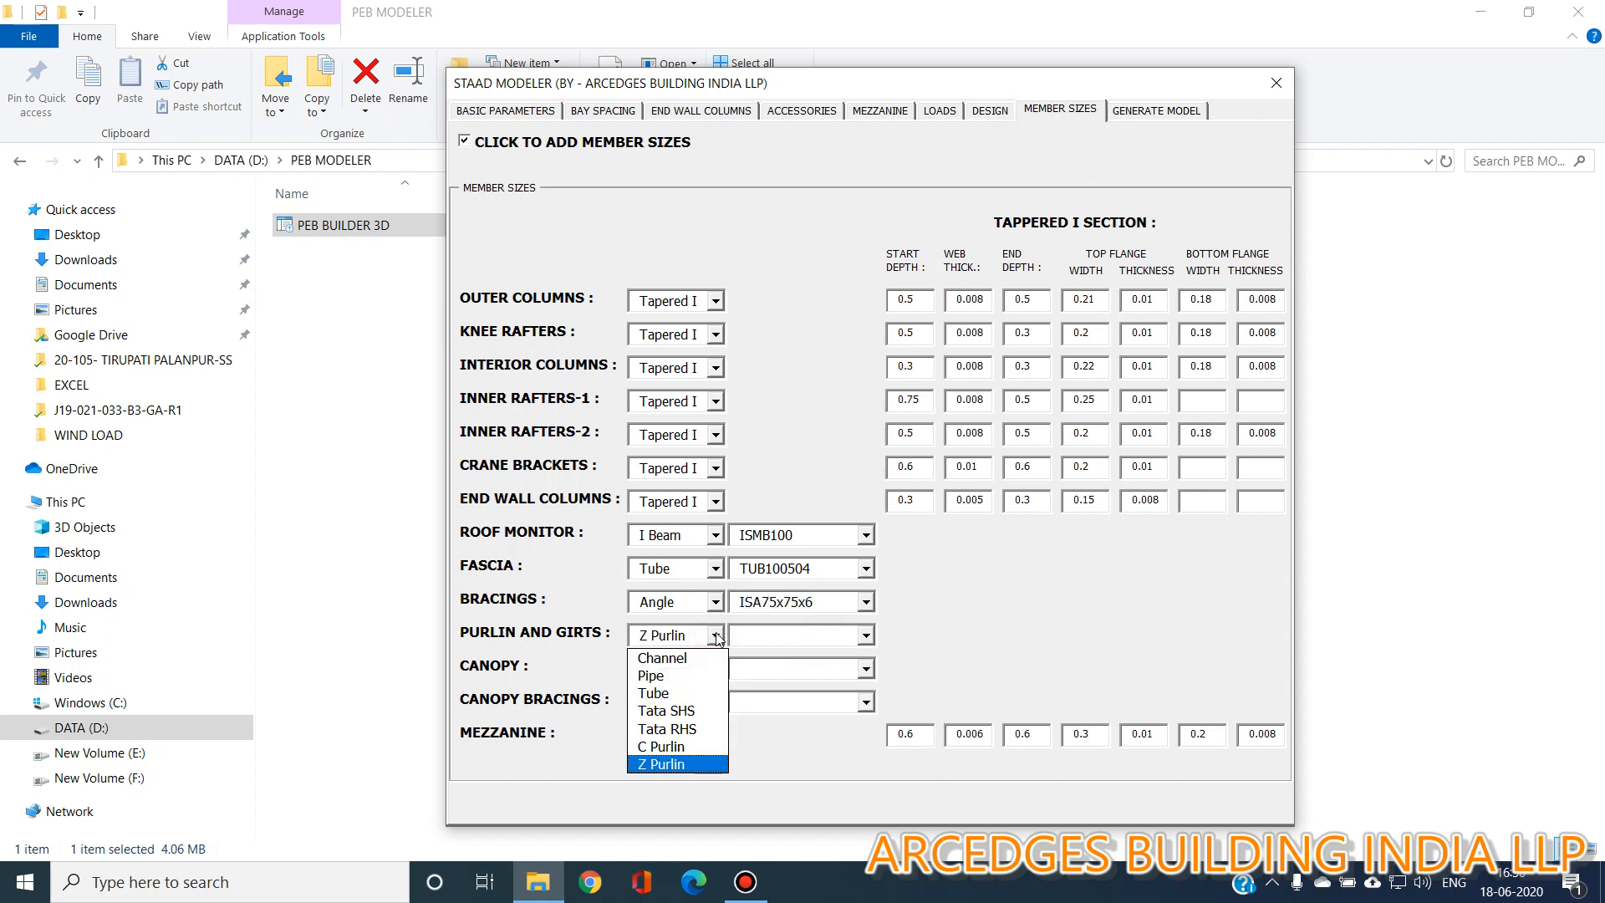
{"action": "left_click", "coordinate": [717, 636]}
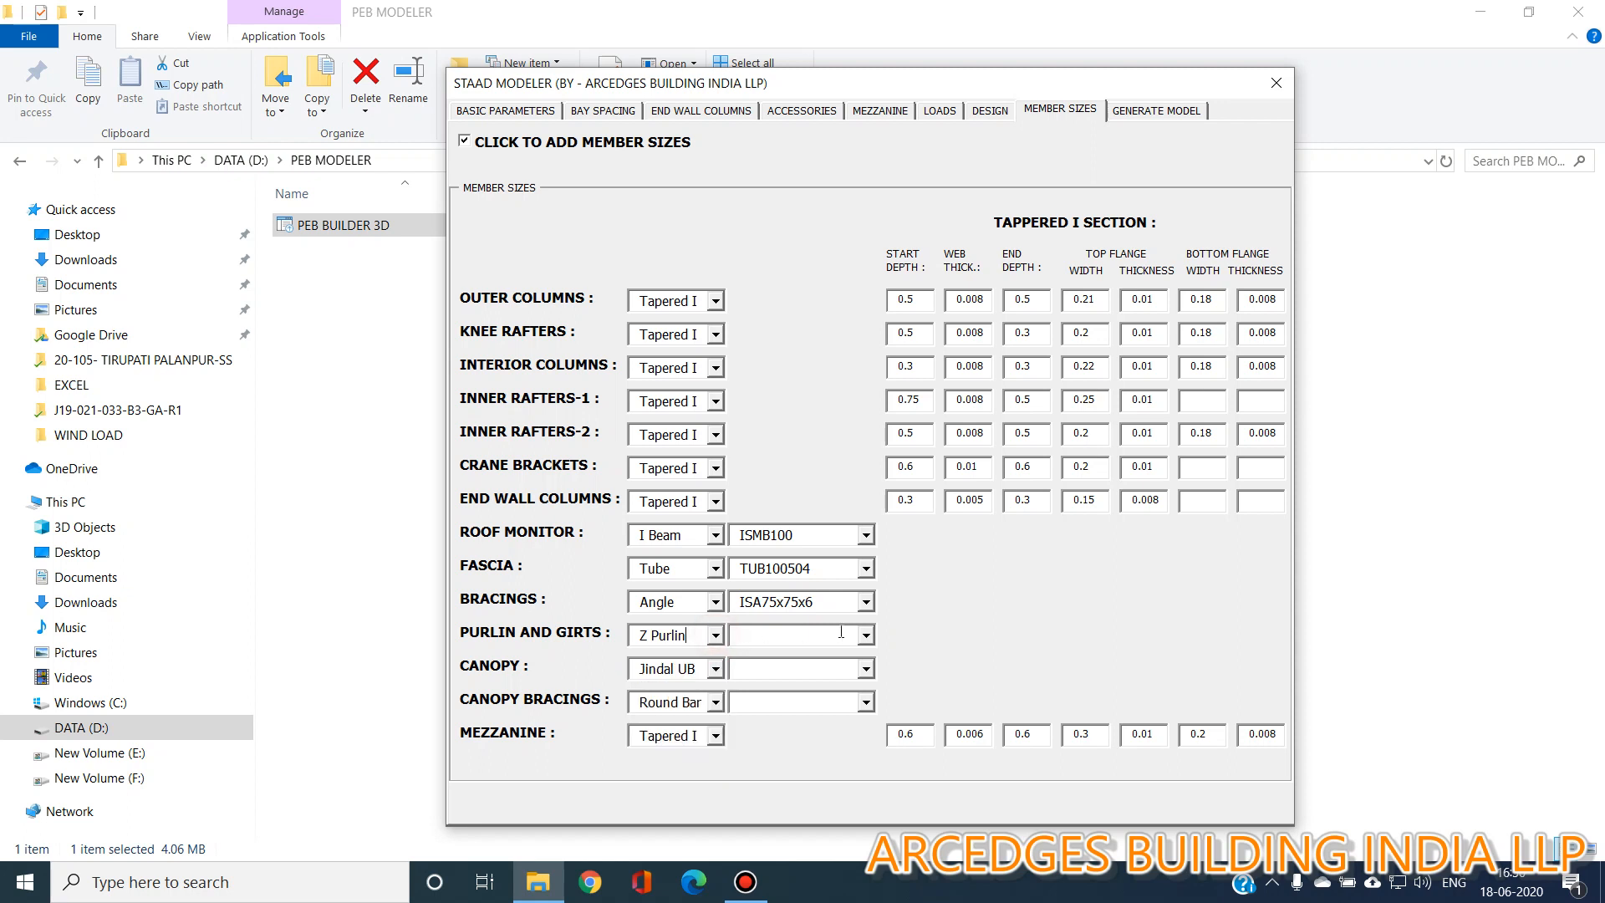
{"action": "left_click", "coordinate": [865, 636]}
{"action": "left_click_drag", "start_coordinate": [875, 675], "coordinate": [883, 735]}
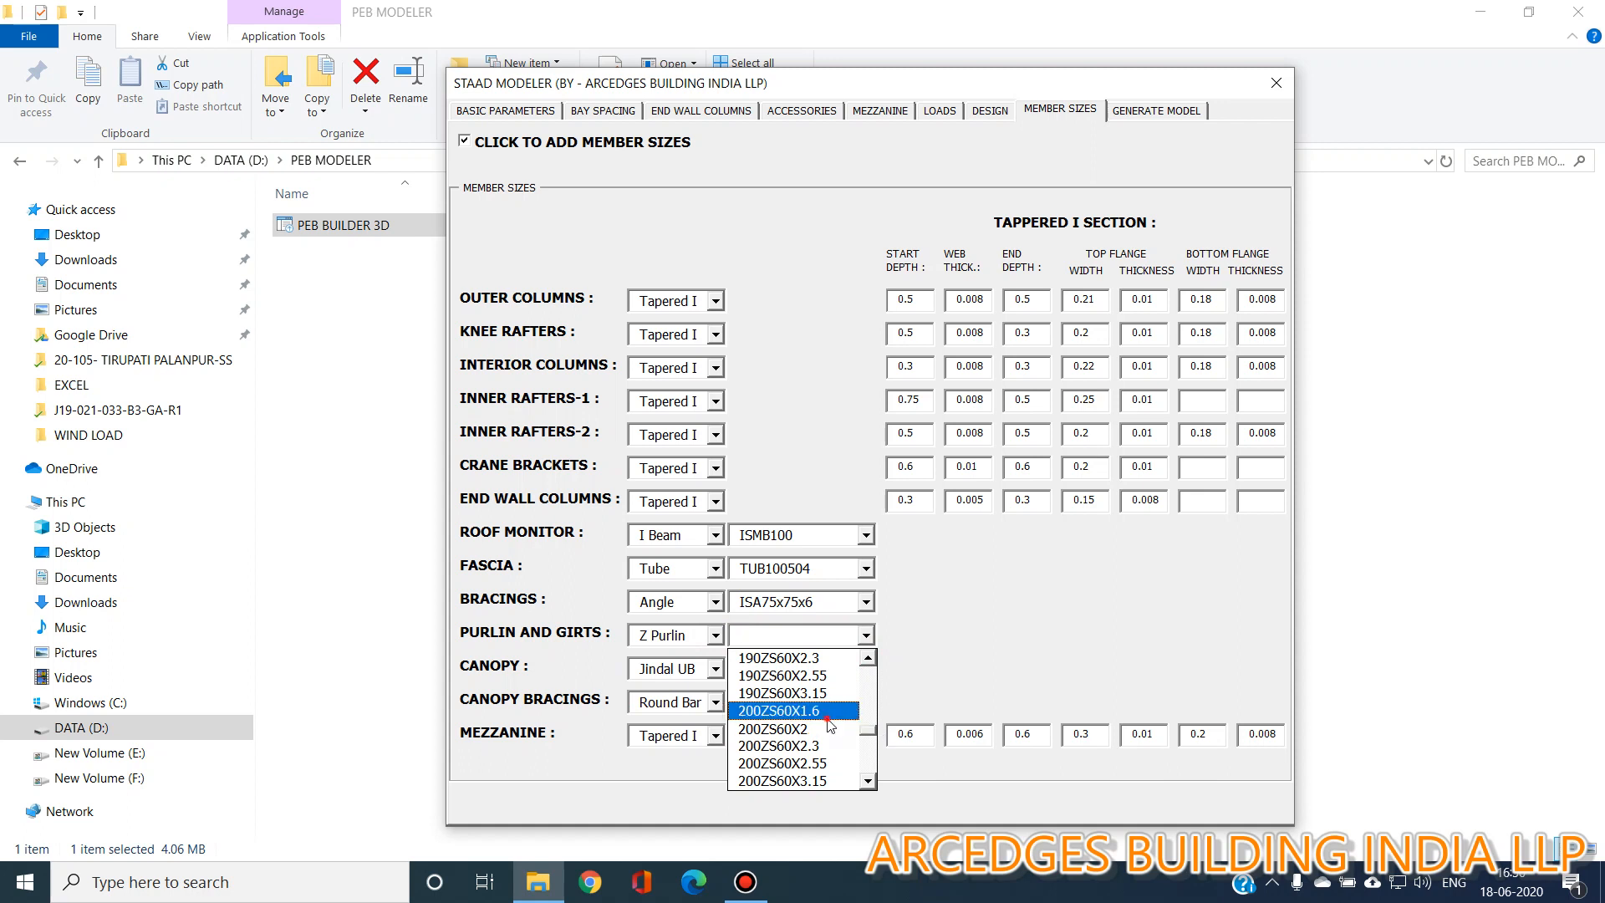
{"action": "left_click", "coordinate": [775, 727]}
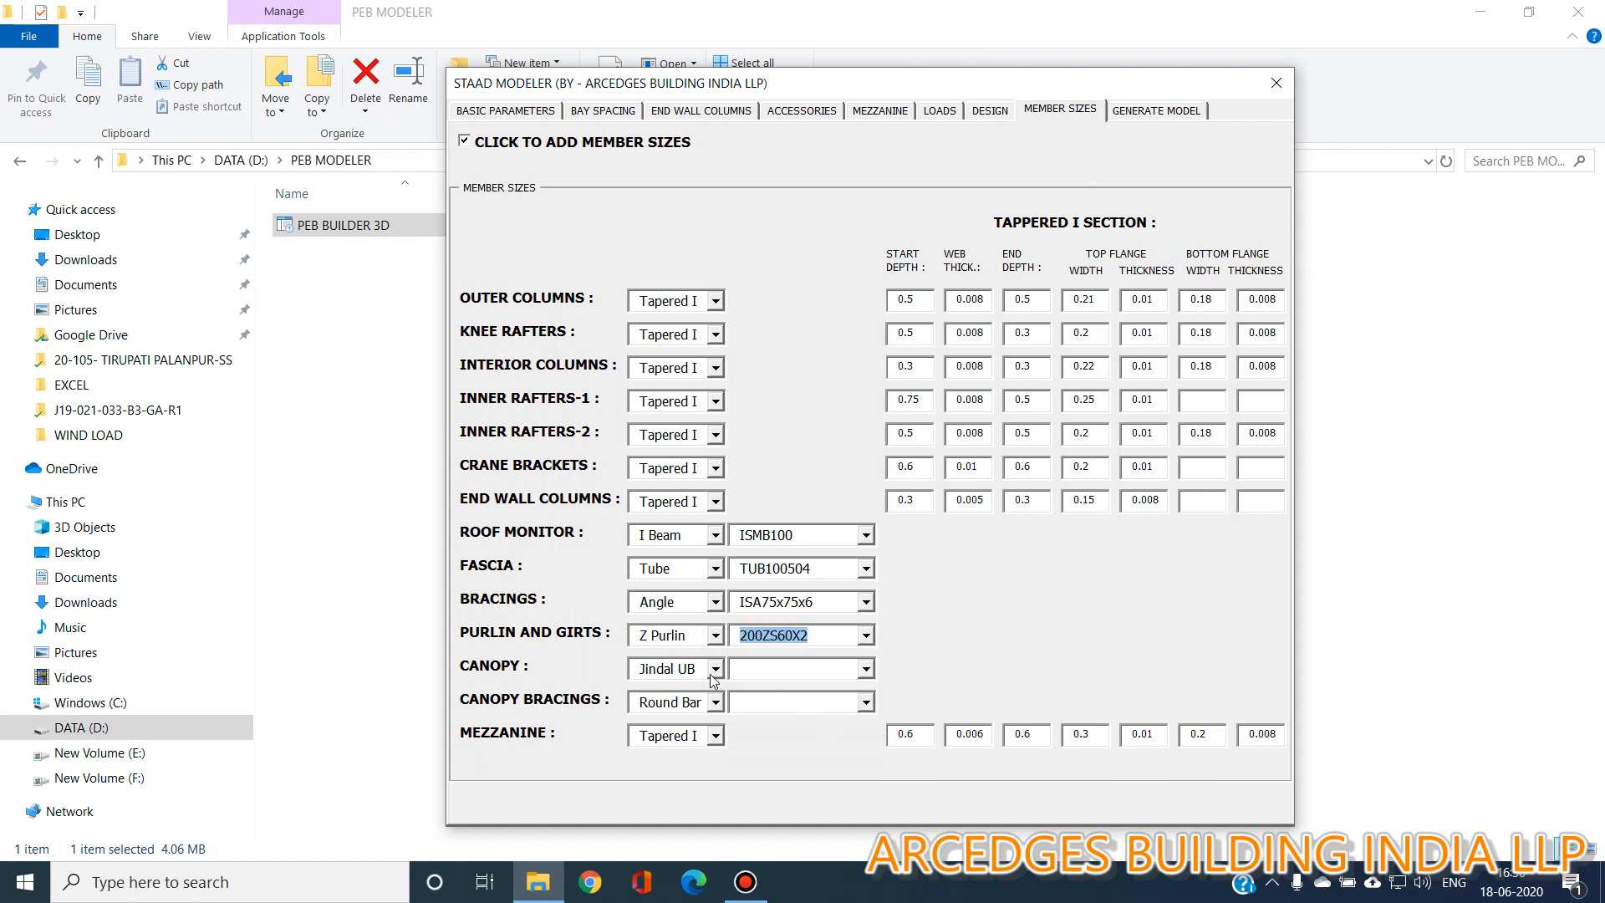
Set the canopy to an I Beam with section ISMB100.
{"action": "left_click", "coordinate": [715, 672]}
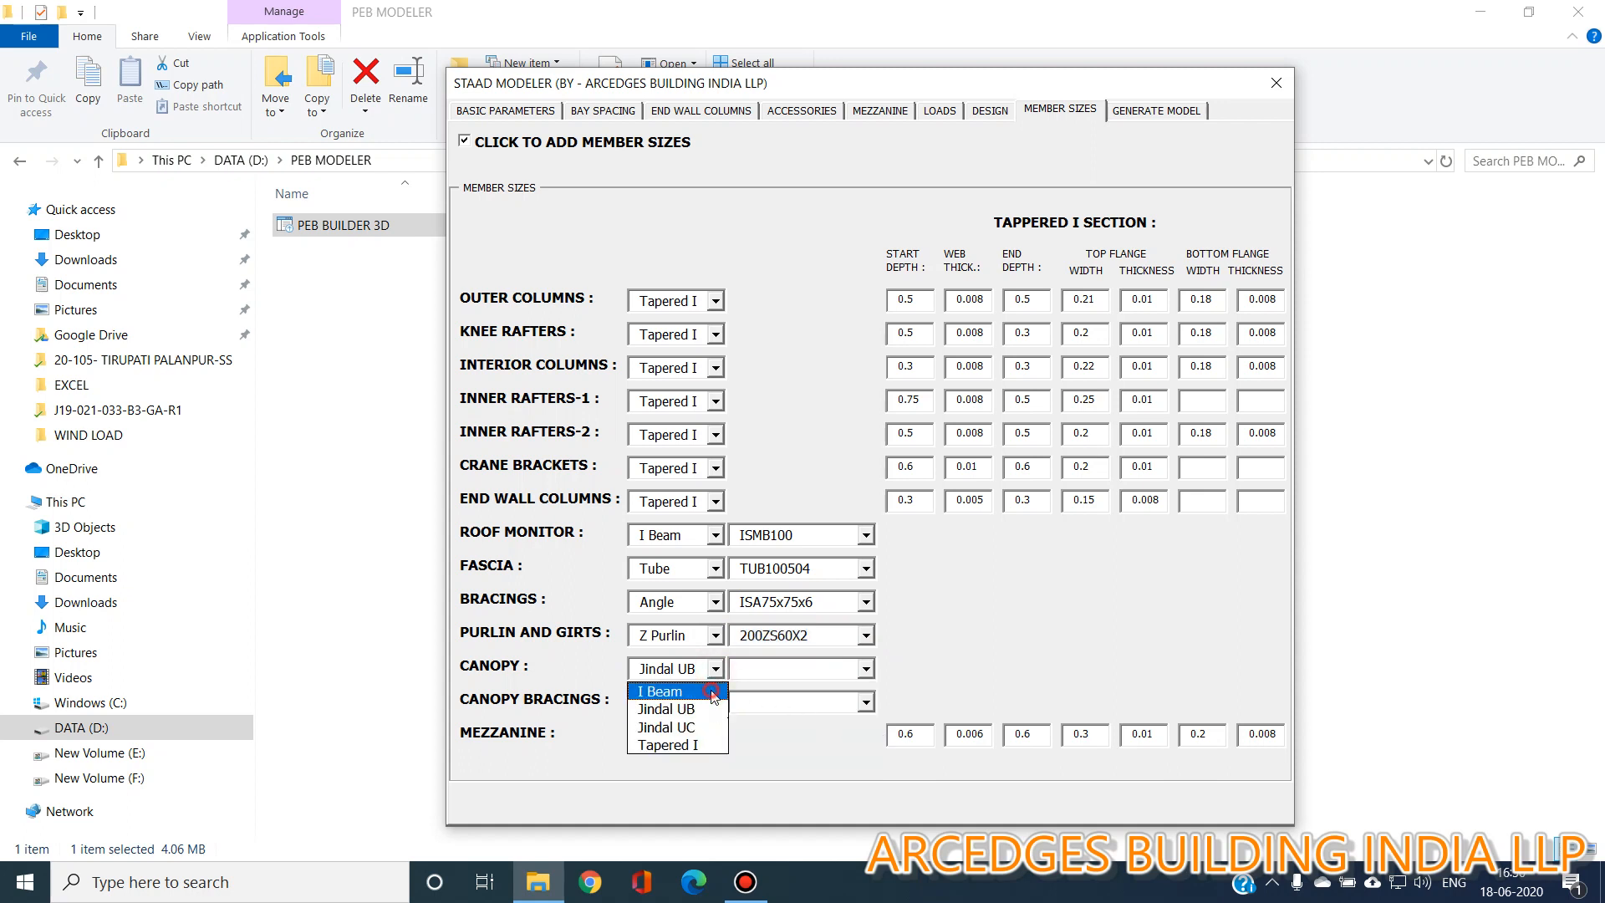
{"action": "left_click", "coordinate": [715, 690]}
{"action": "left_click", "coordinate": [866, 669]}
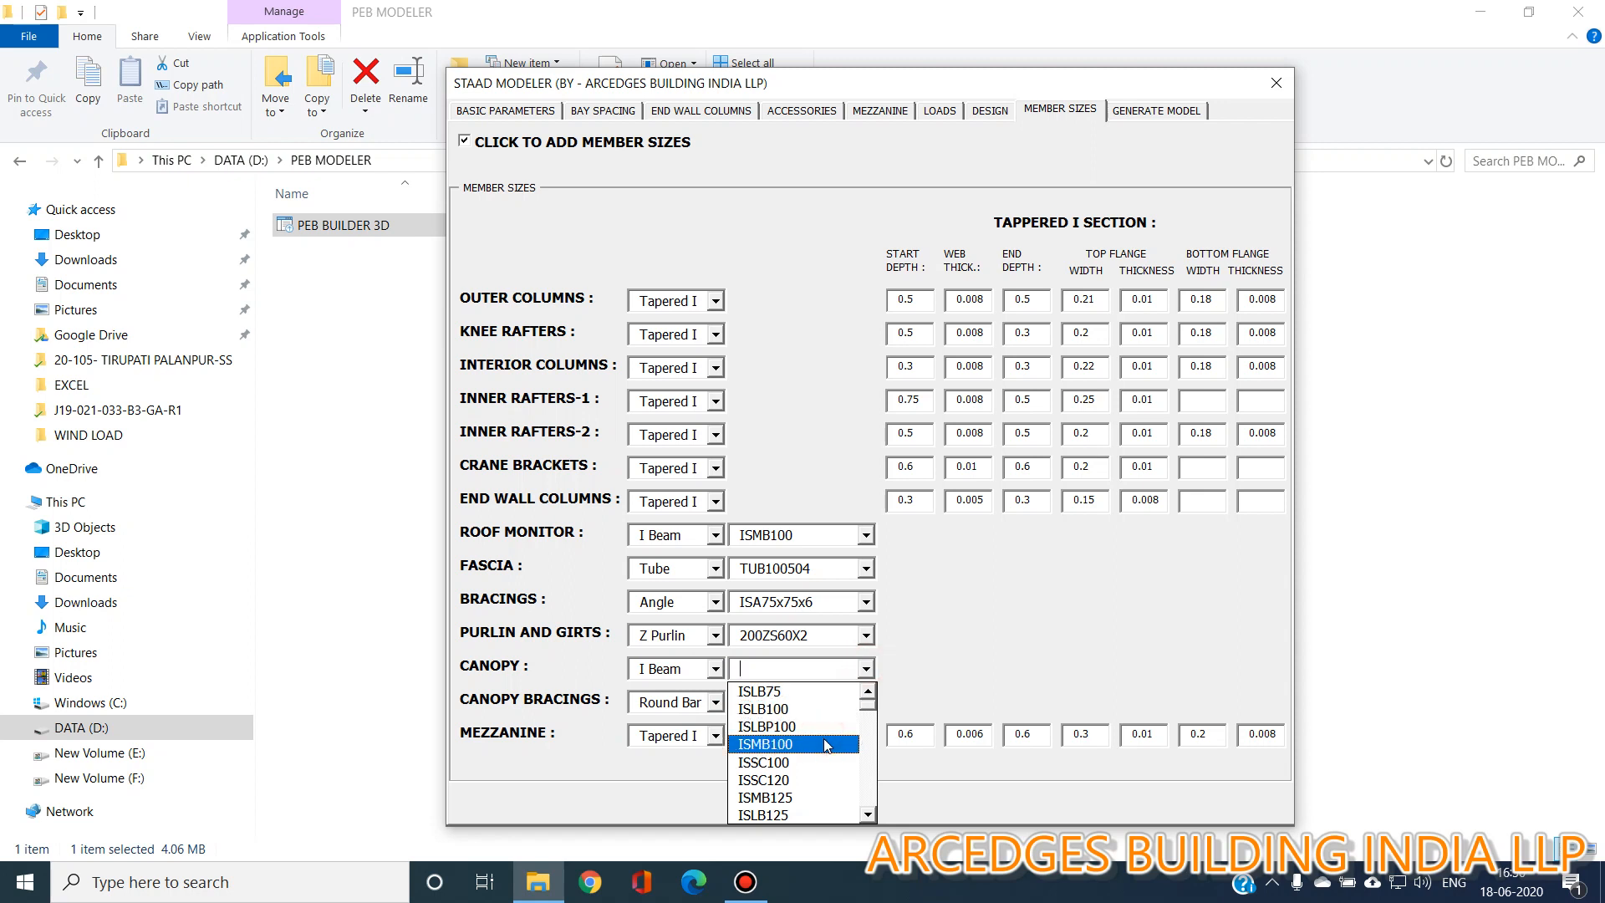
{"action": "left_click", "coordinate": [824, 743]}
Set the canopy bracings' round bar section to RD16.
{"action": "left_click", "coordinate": [866, 702]}
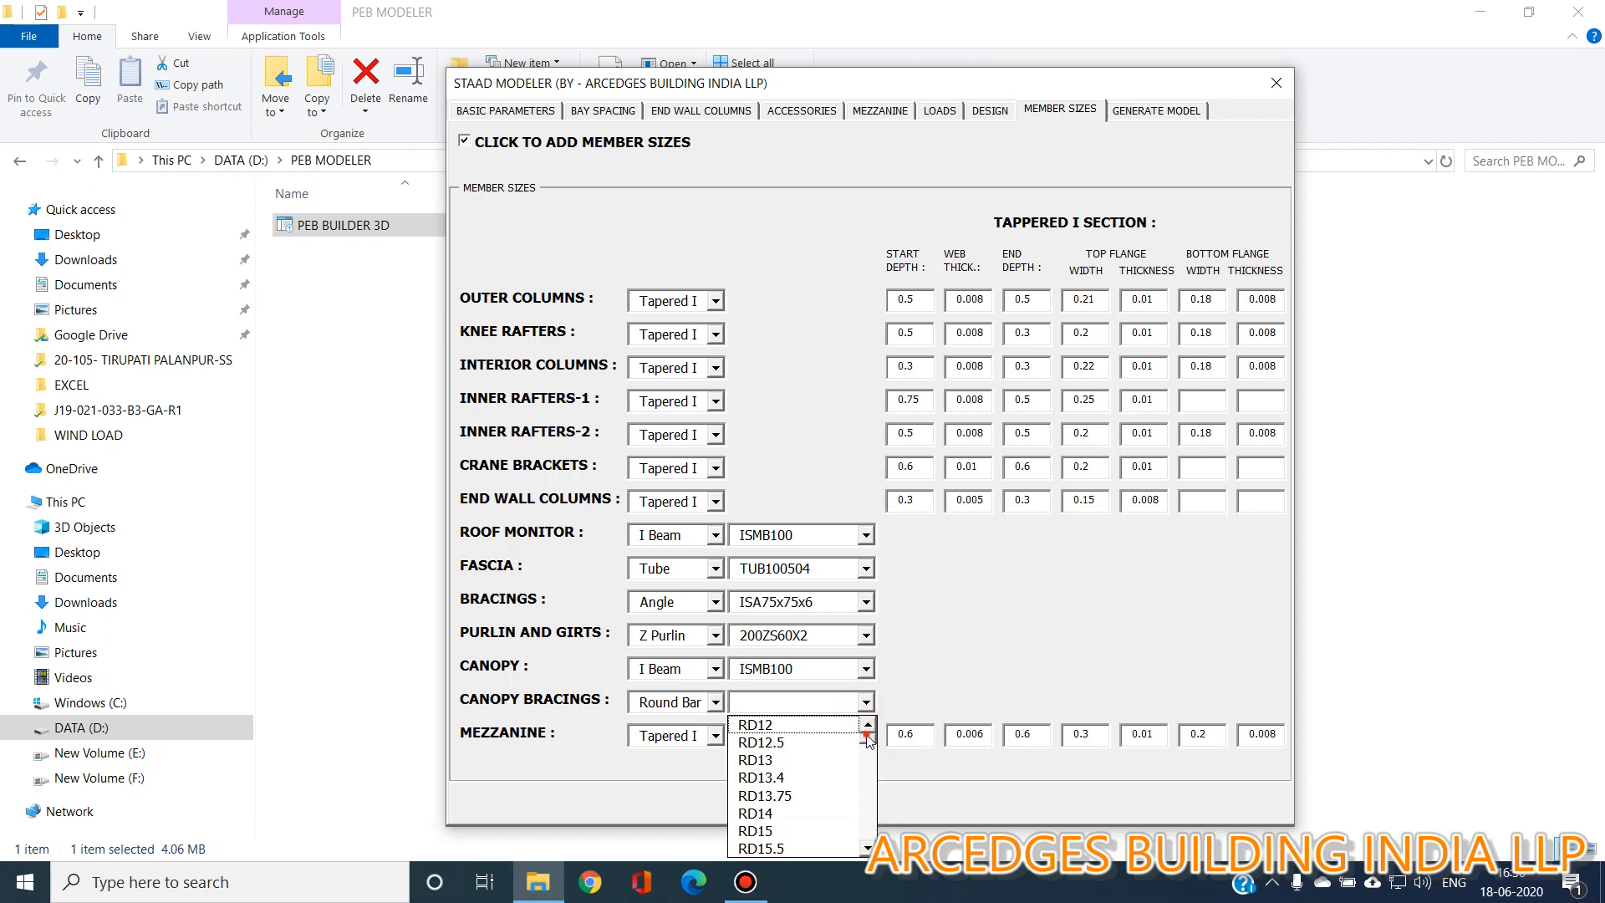
{"action": "left_click_drag", "start_coordinate": [866, 734], "coordinate": [867, 739]}
{"action": "left_click", "coordinate": [831, 816]}
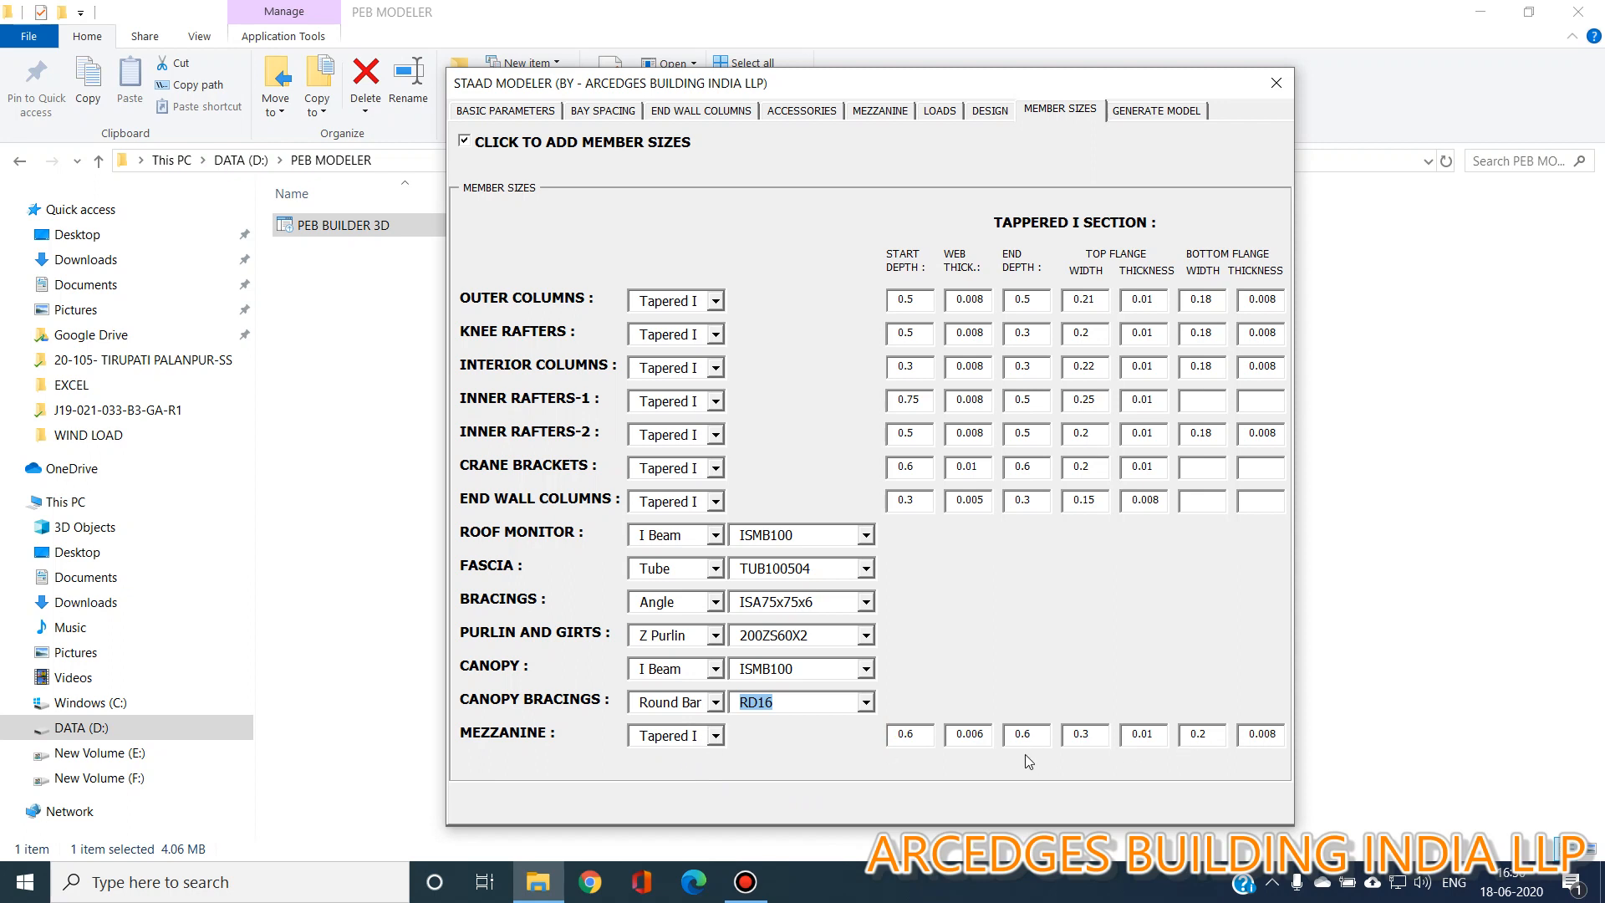
{"action": "left_click", "coordinate": [1105, 737]}
Generate the model, saving it into the PEB MODELER folder on DATA (D:).
{"action": "left_click", "coordinate": [1140, 112]}
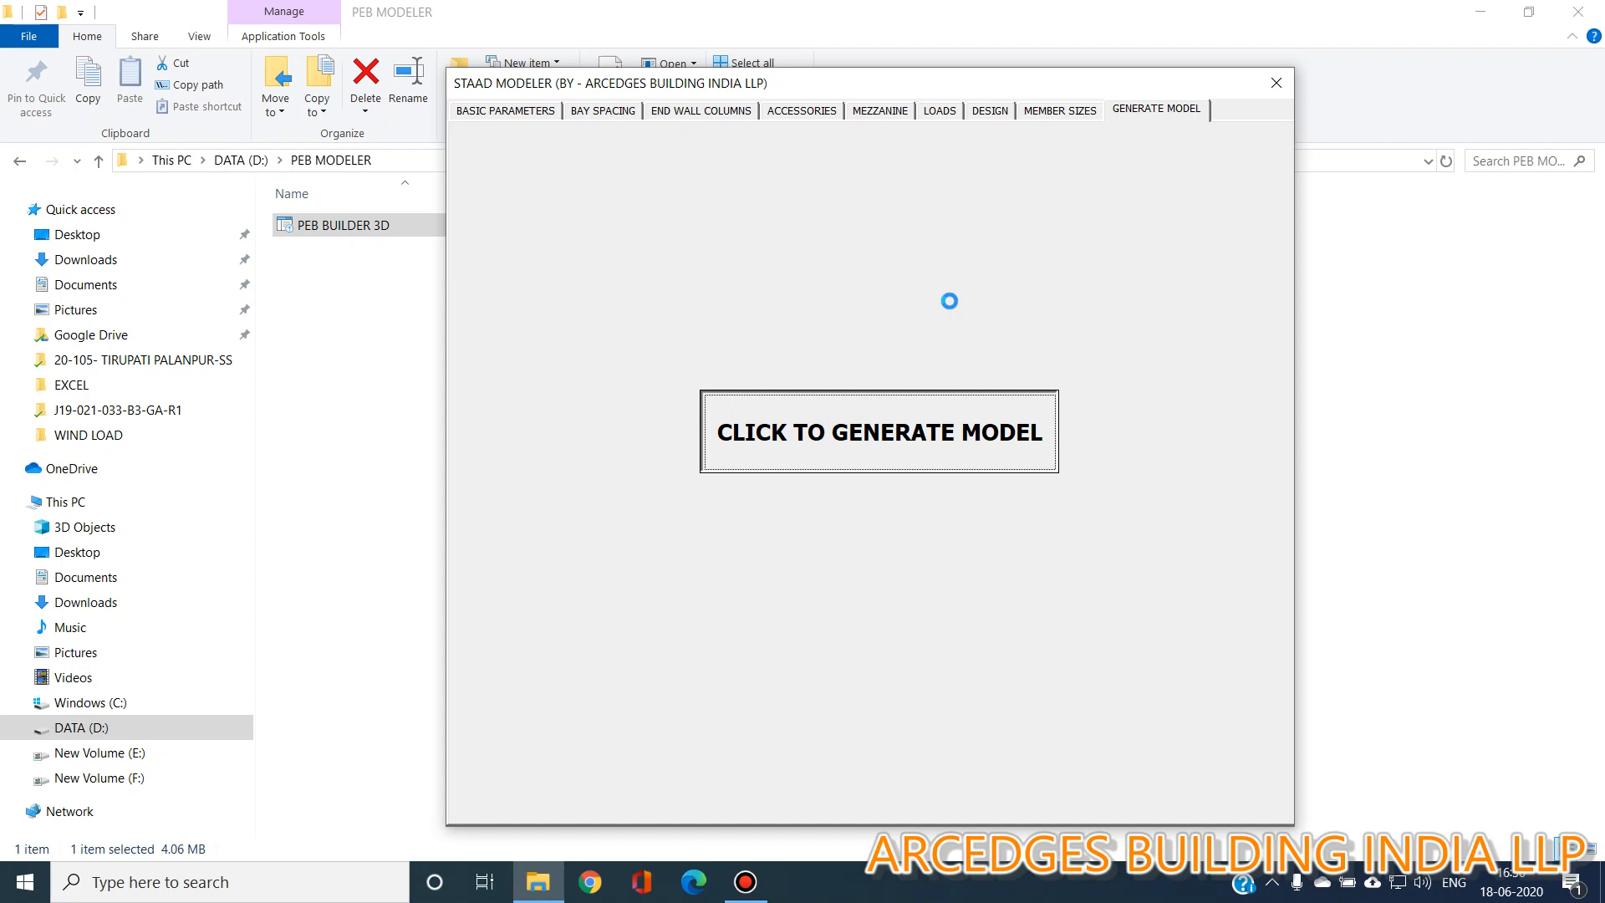
{"action": "left_click", "coordinate": [866, 509]}
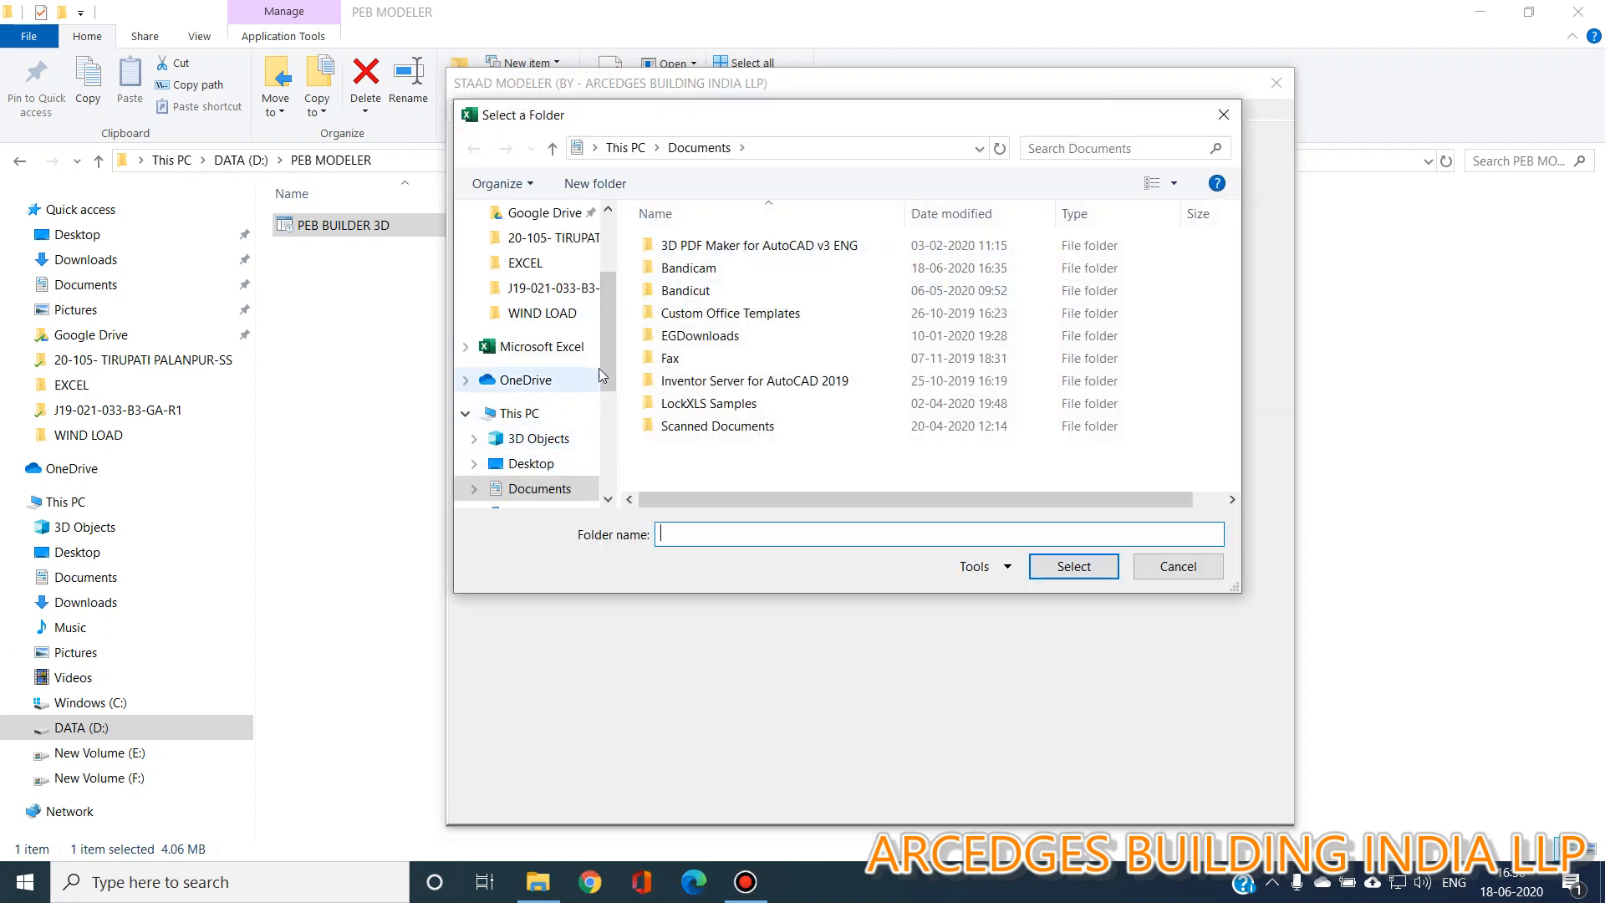
{"action": "left_click_drag", "start_coordinate": [602, 359], "coordinate": [595, 434]}
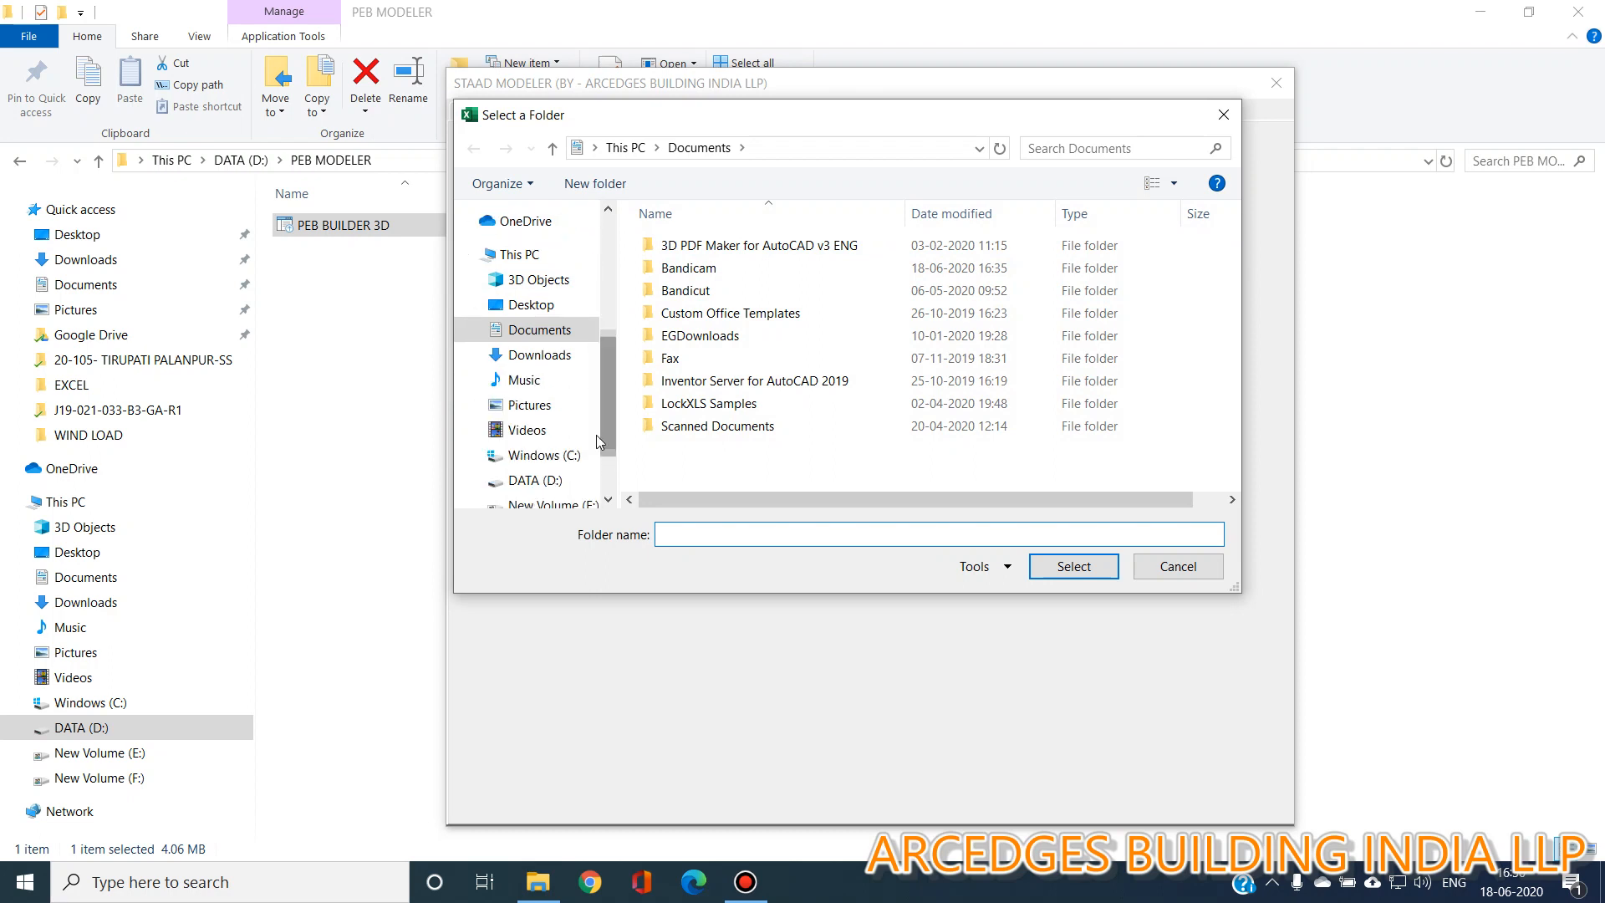
{"action": "left_click", "coordinate": [534, 479]}
{"action": "left_click", "coordinate": [727, 267]}
{"action": "double_click", "coordinate": [727, 268]}
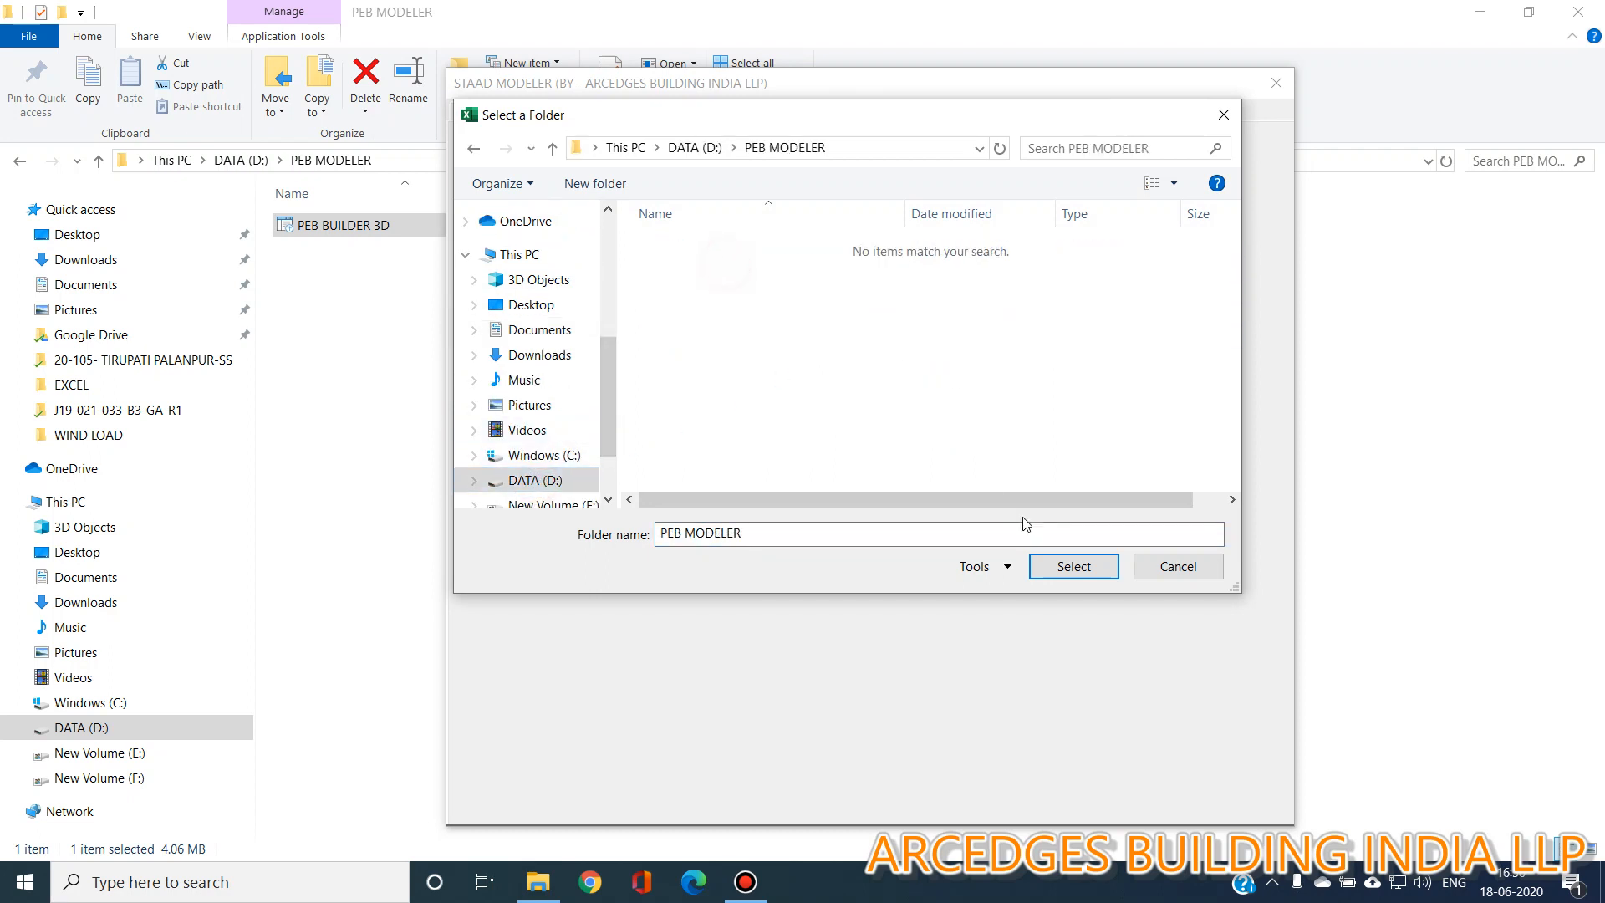
{"action": "left_click", "coordinate": [1066, 565]}
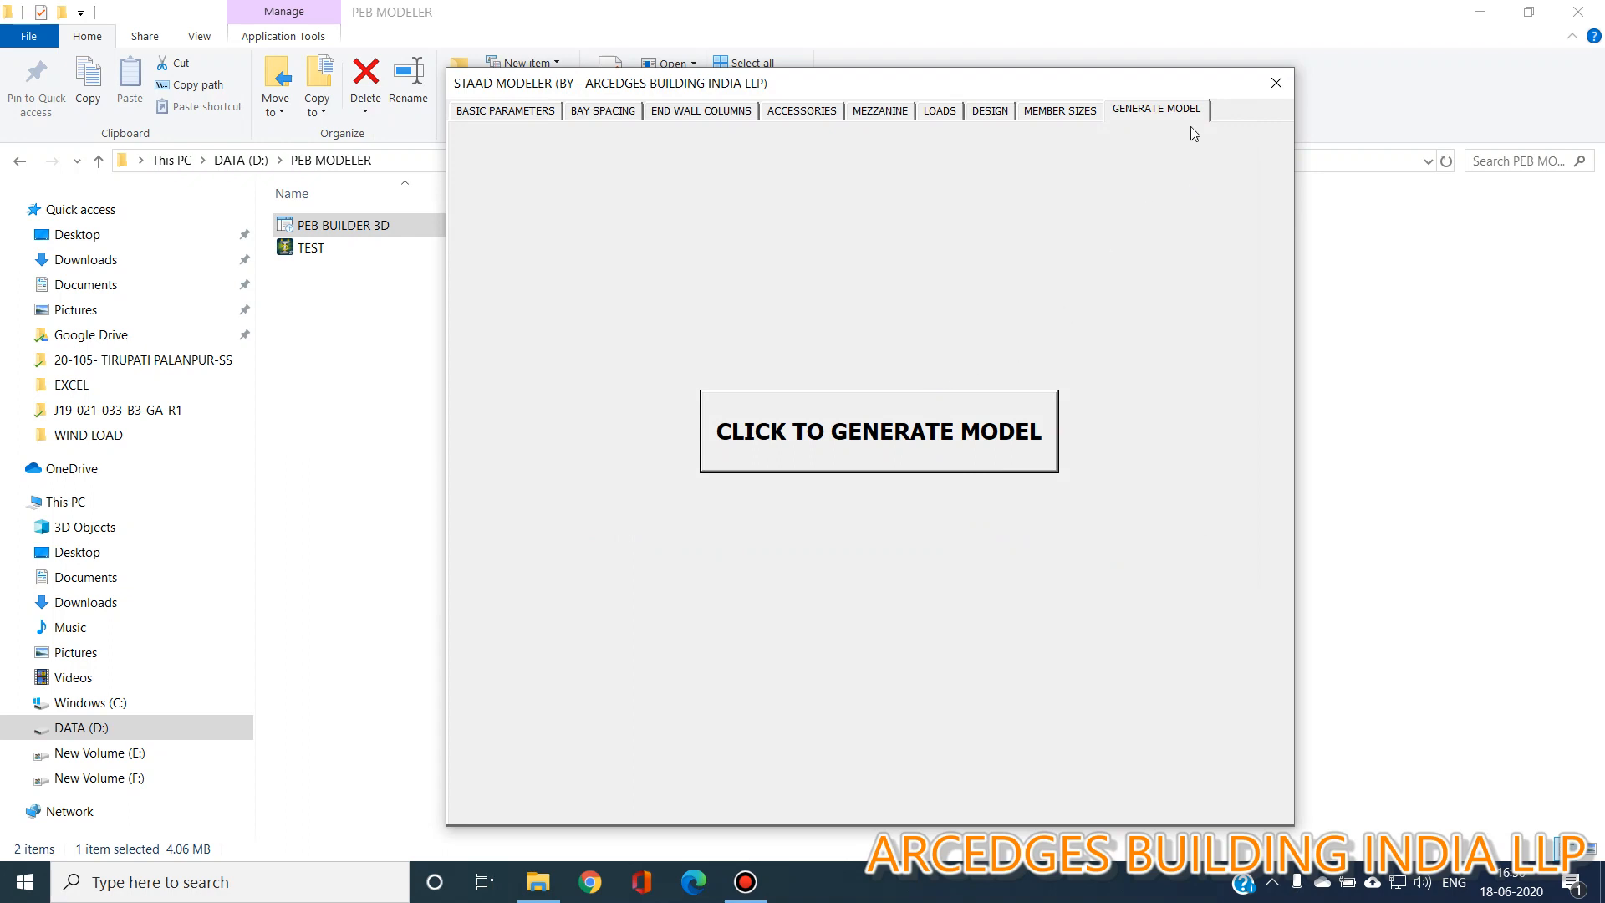
Close the modeler workbook and open the generated TEST STAAD model.
{"action": "left_click", "coordinate": [1280, 87]}
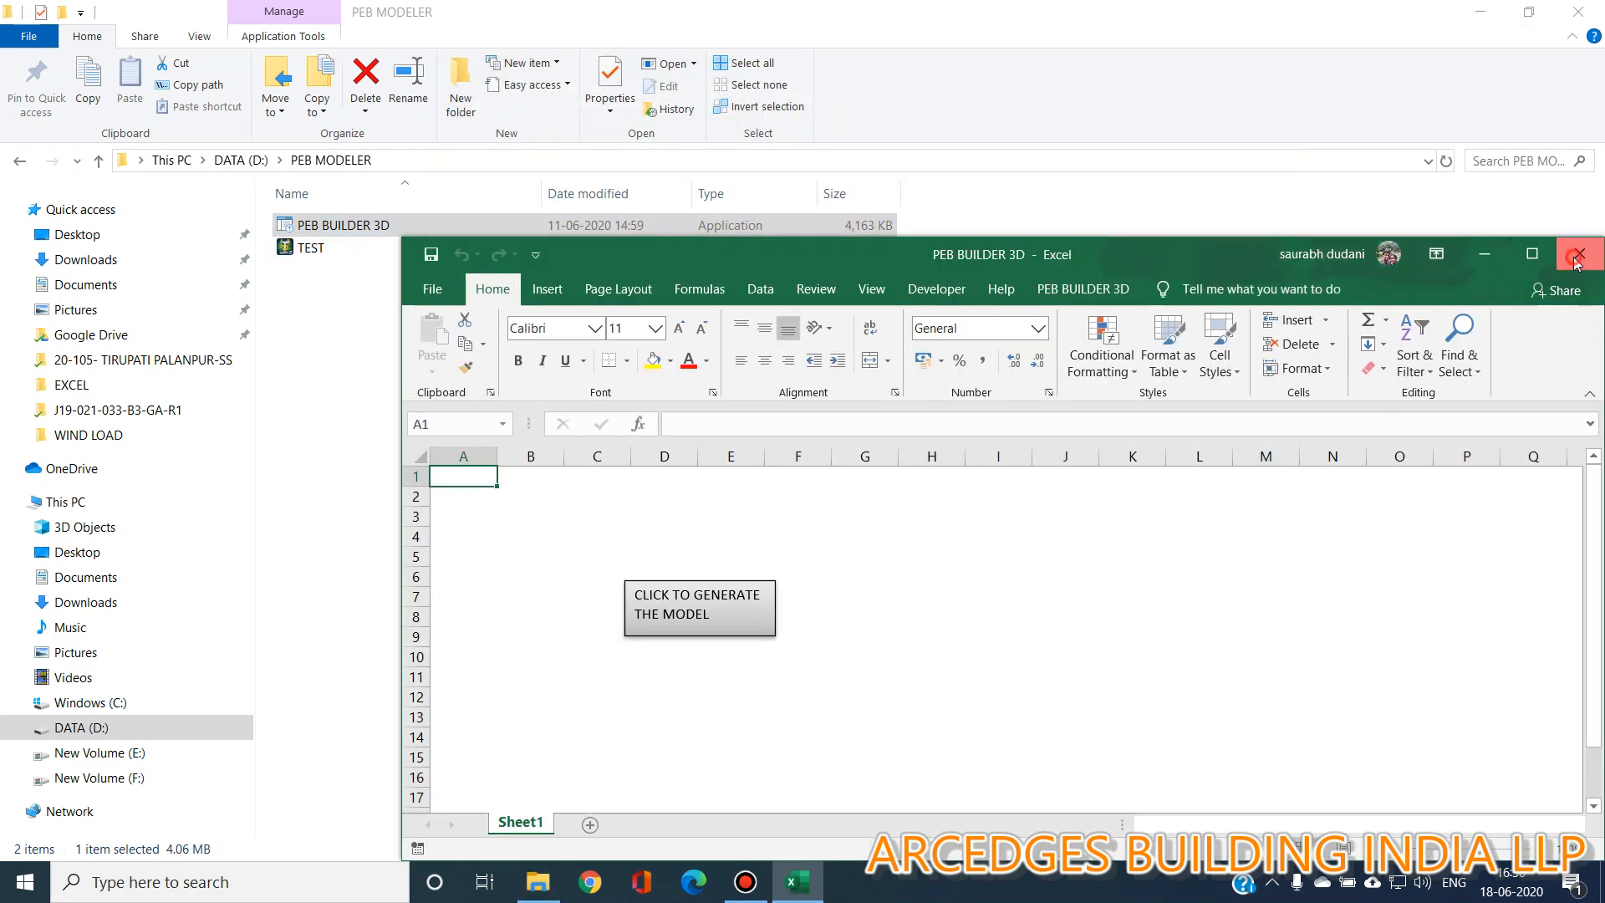
{"action": "left_click", "coordinate": [1575, 254]}
{"action": "left_click", "coordinate": [493, 385]}
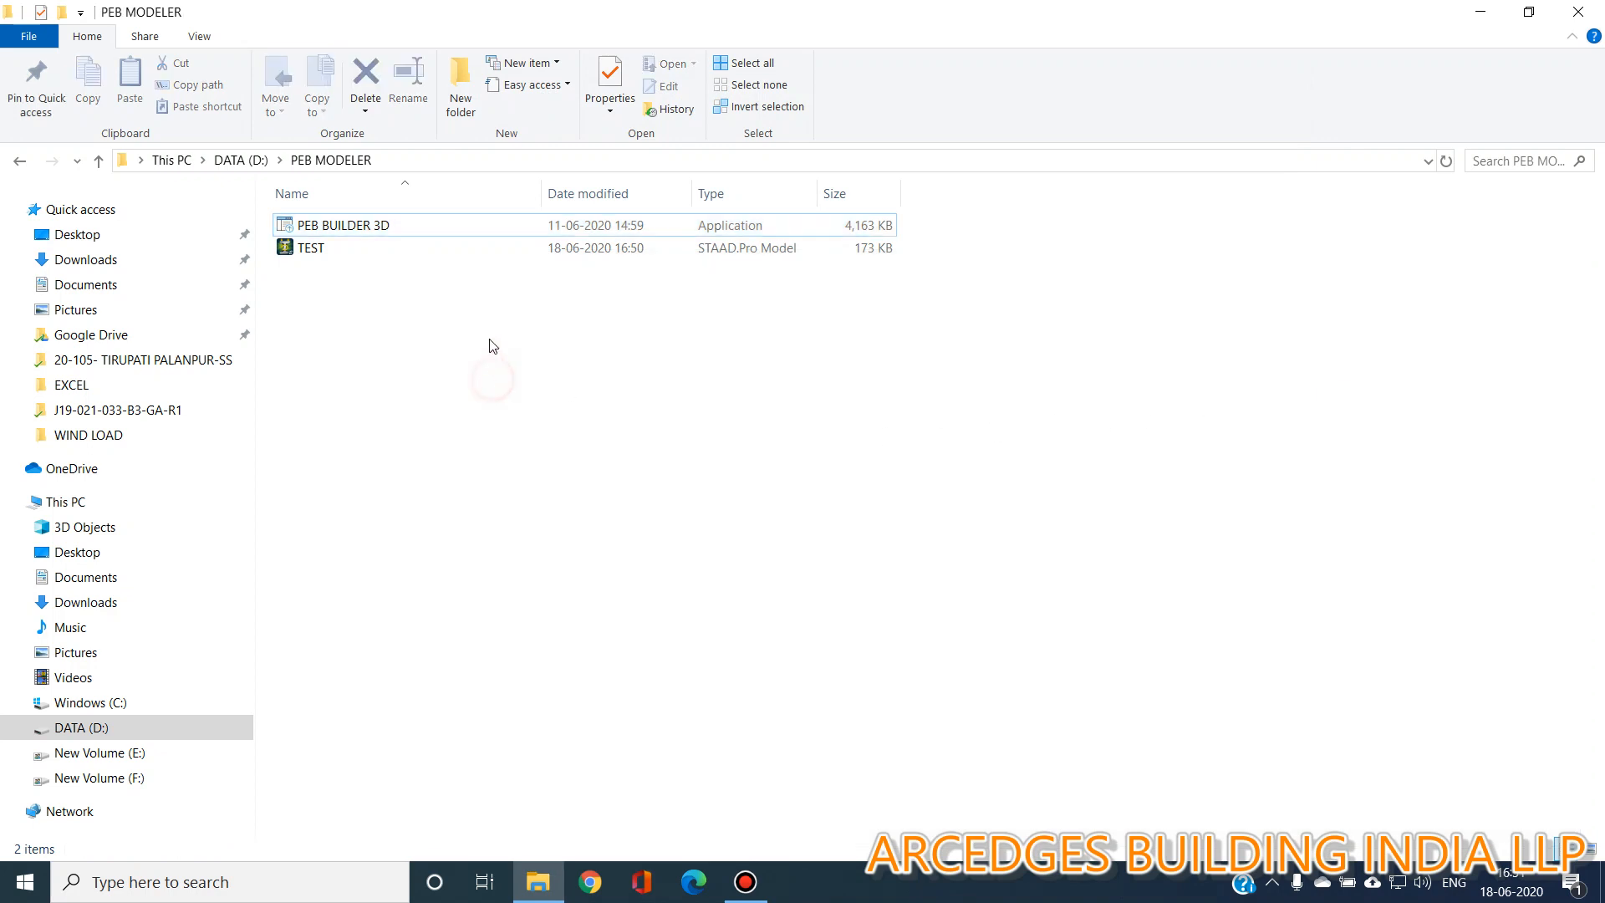
{"action": "double_click", "coordinate": [321, 255]}
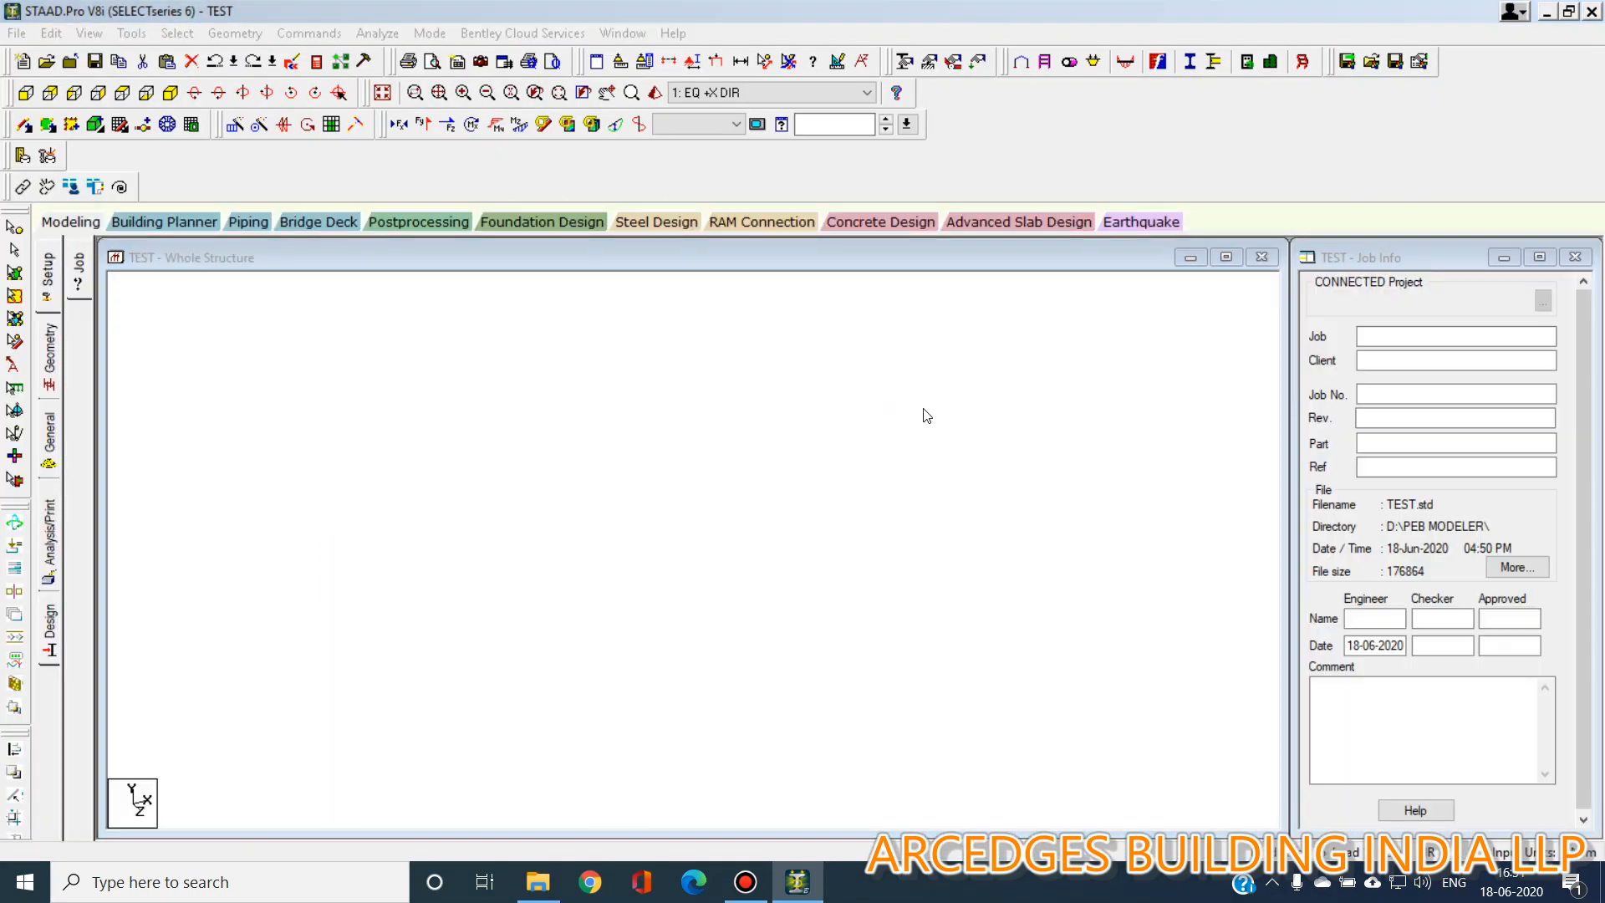
Inspect the generated structure from front, side, top and isometric views.
{"action": "left_click", "coordinate": [1572, 249]}
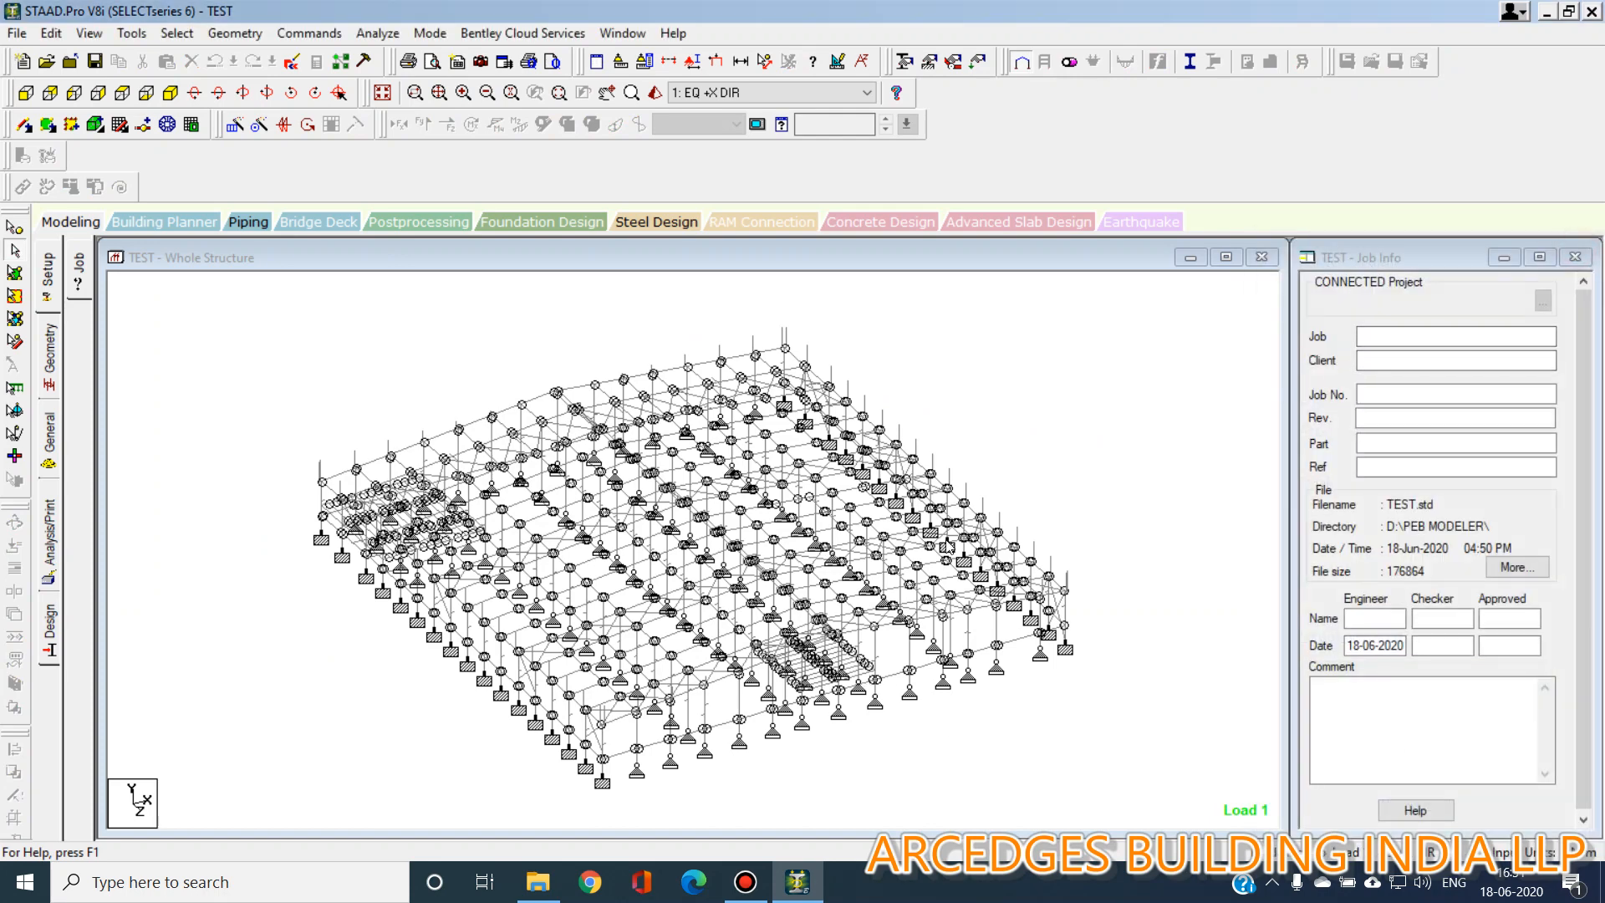
{"action": "left_click", "coordinate": [32, 95]}
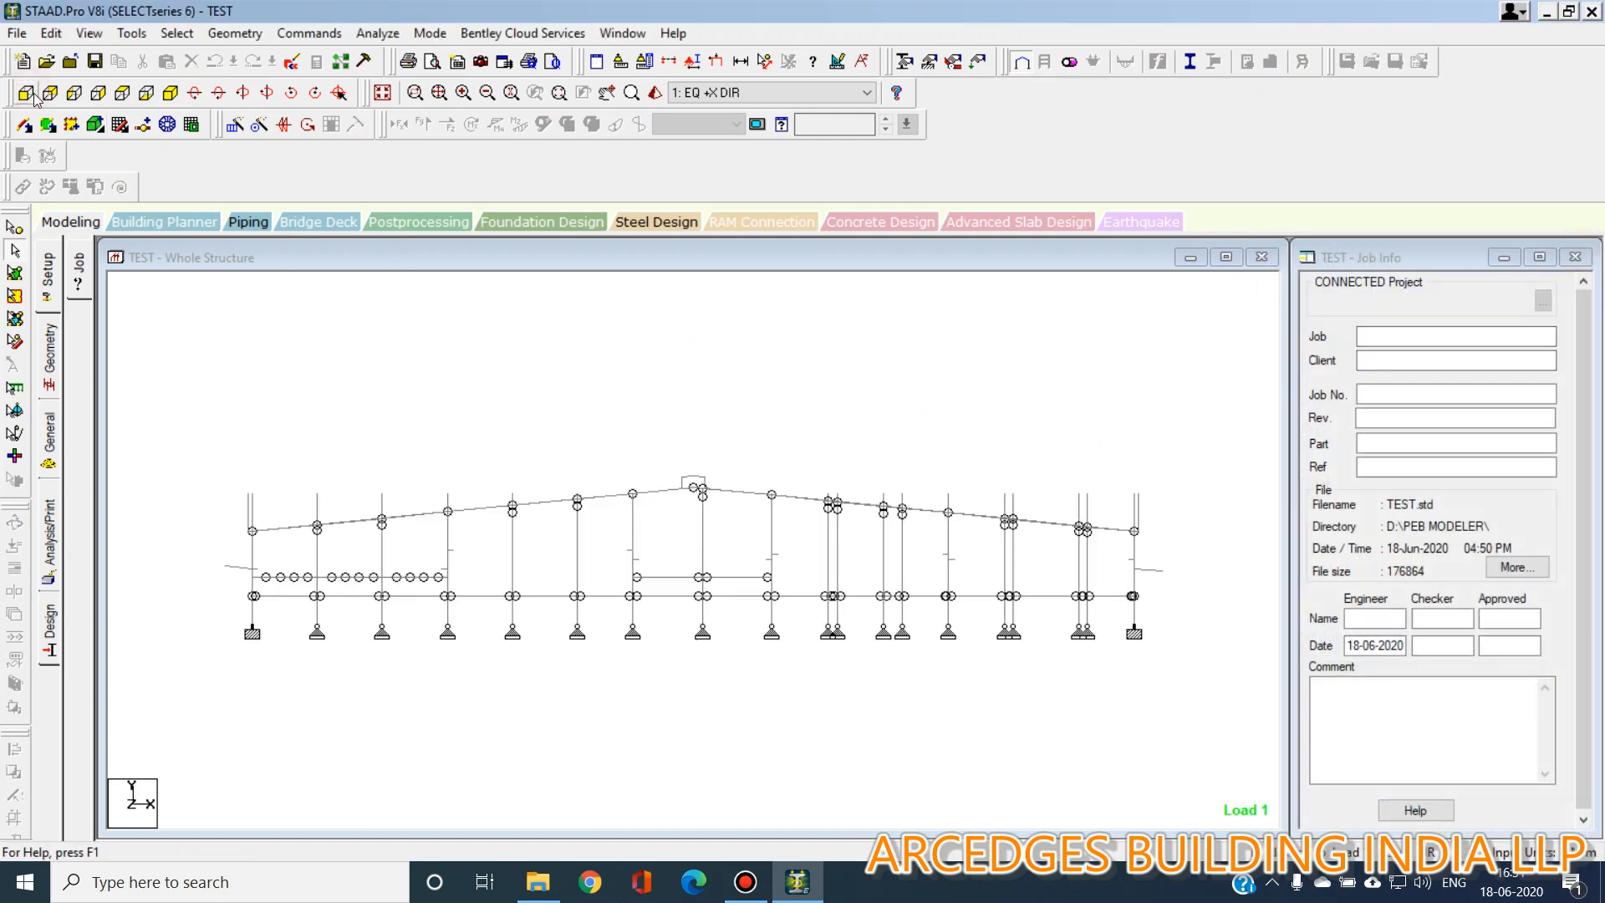
{"action": "left_click", "coordinate": [238, 570]}
{"action": "left_click", "coordinate": [1151, 571]}
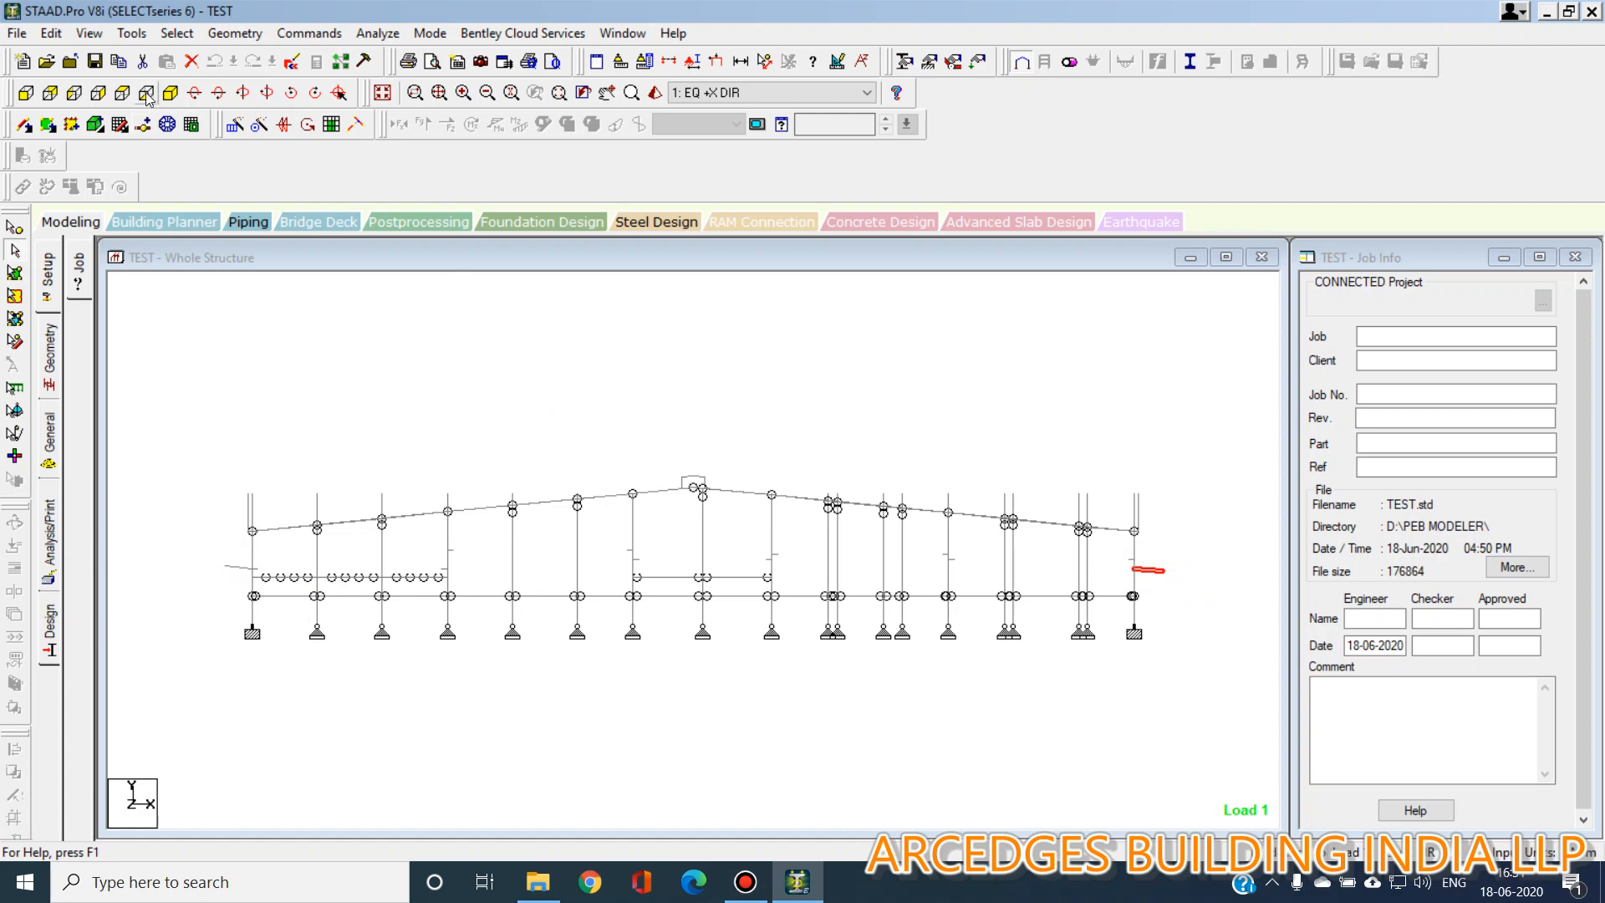
{"action": "left_click", "coordinate": [75, 93]}
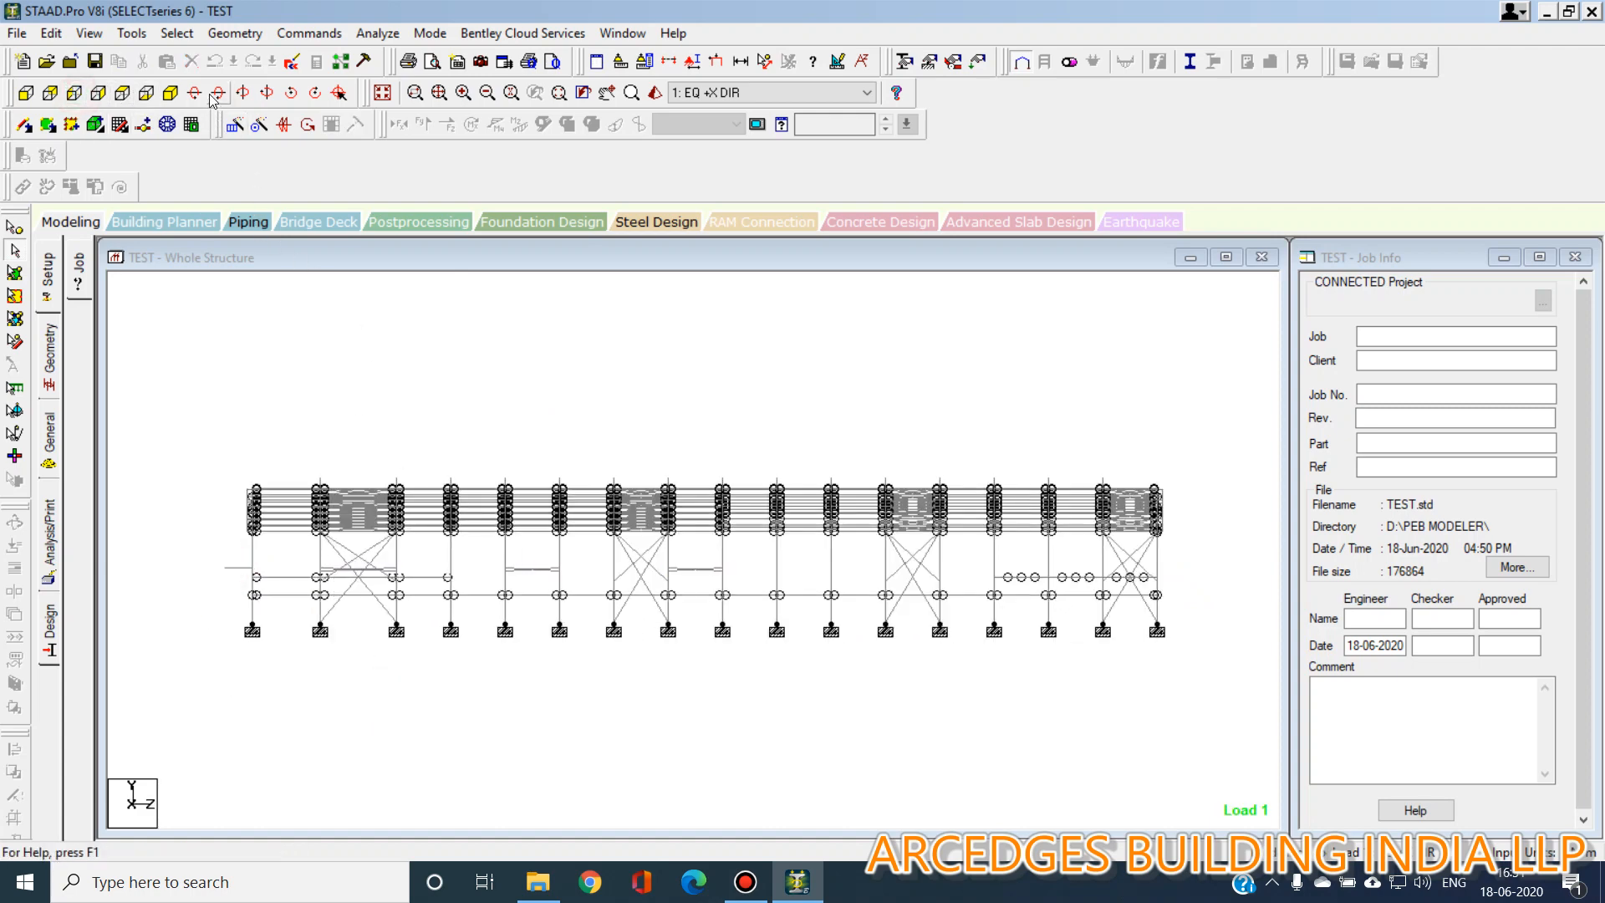
{"action": "left_click", "coordinate": [171, 93]}
{"action": "left_click", "coordinate": [123, 93]}
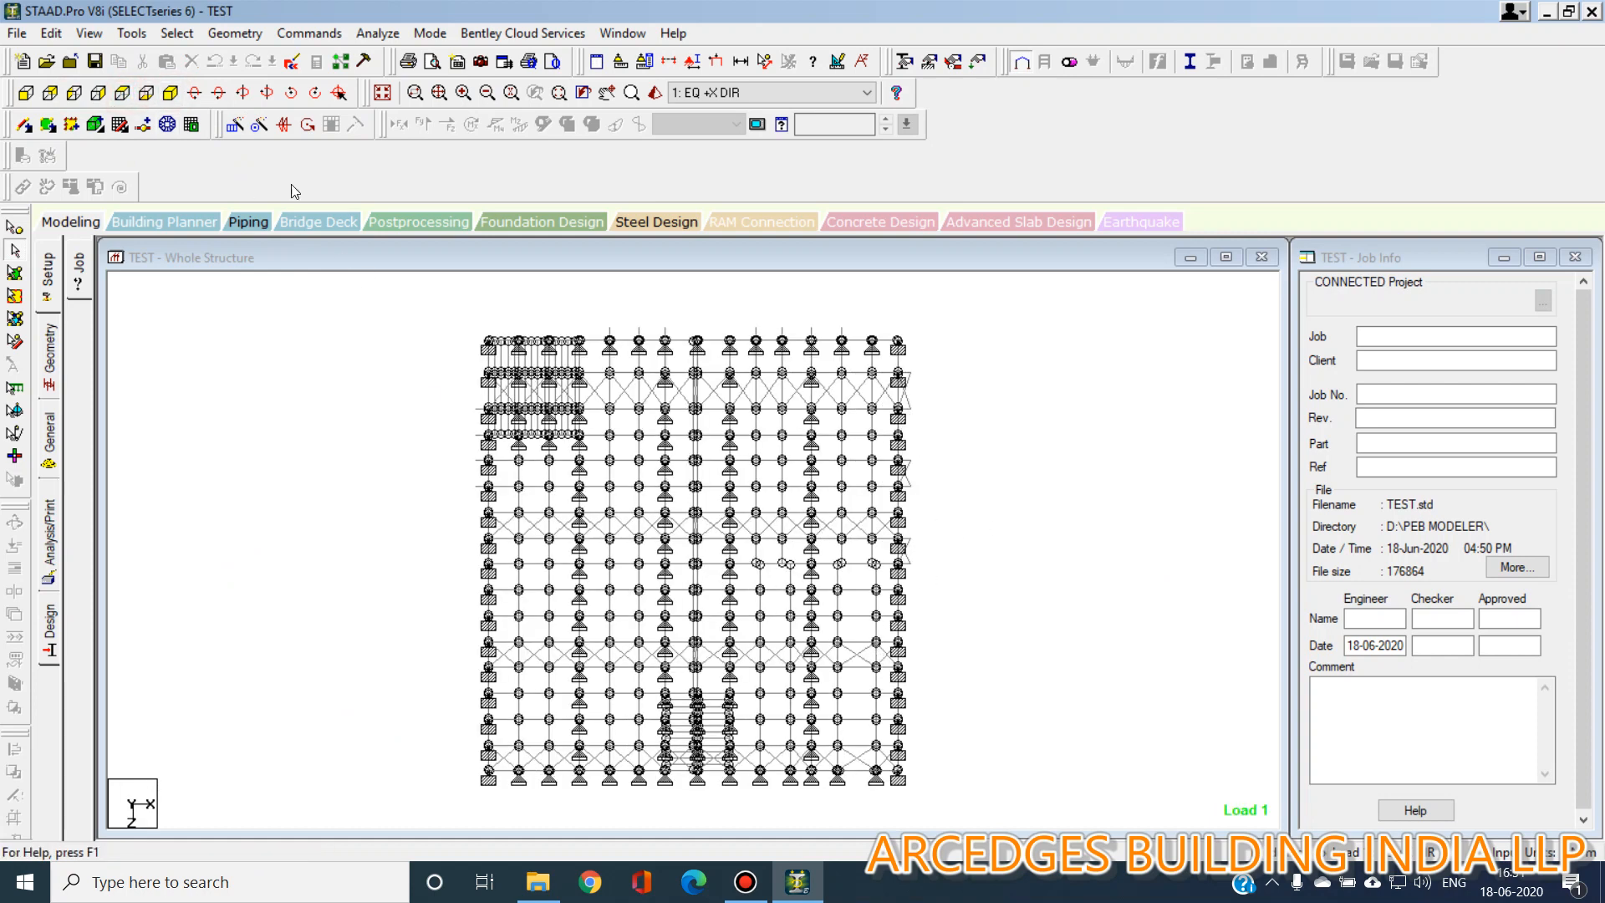
{"action": "left_click", "coordinate": [171, 93]}
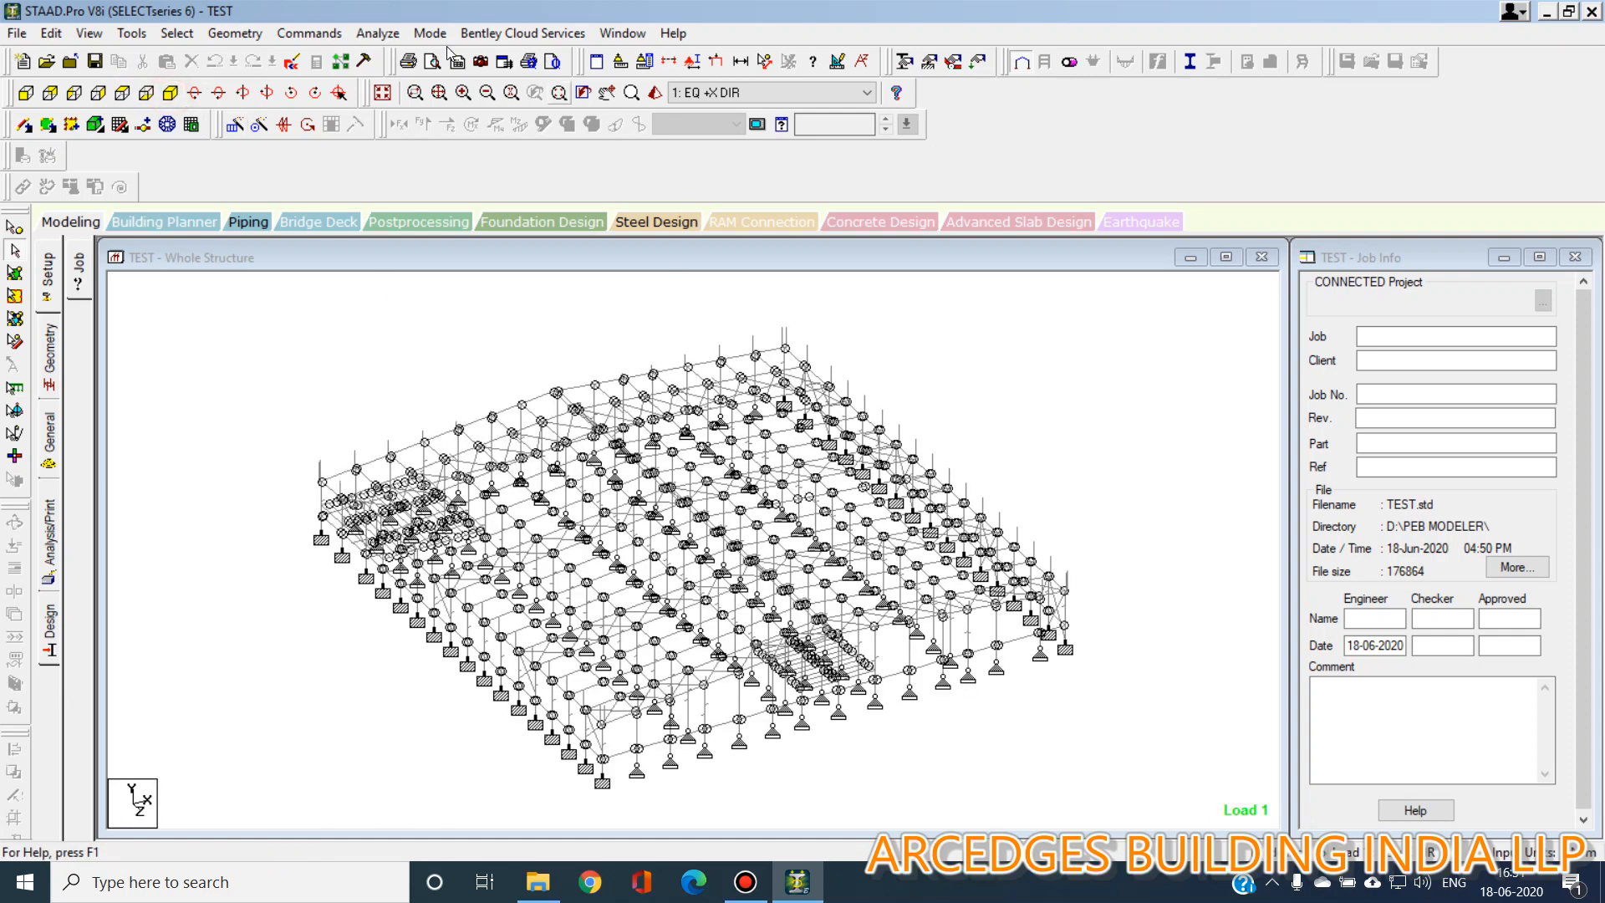
Open the model's input file in the STAAD editor and read through its properties, loads and steel take-off commands.
{"action": "left_click", "coordinate": [291, 61]}
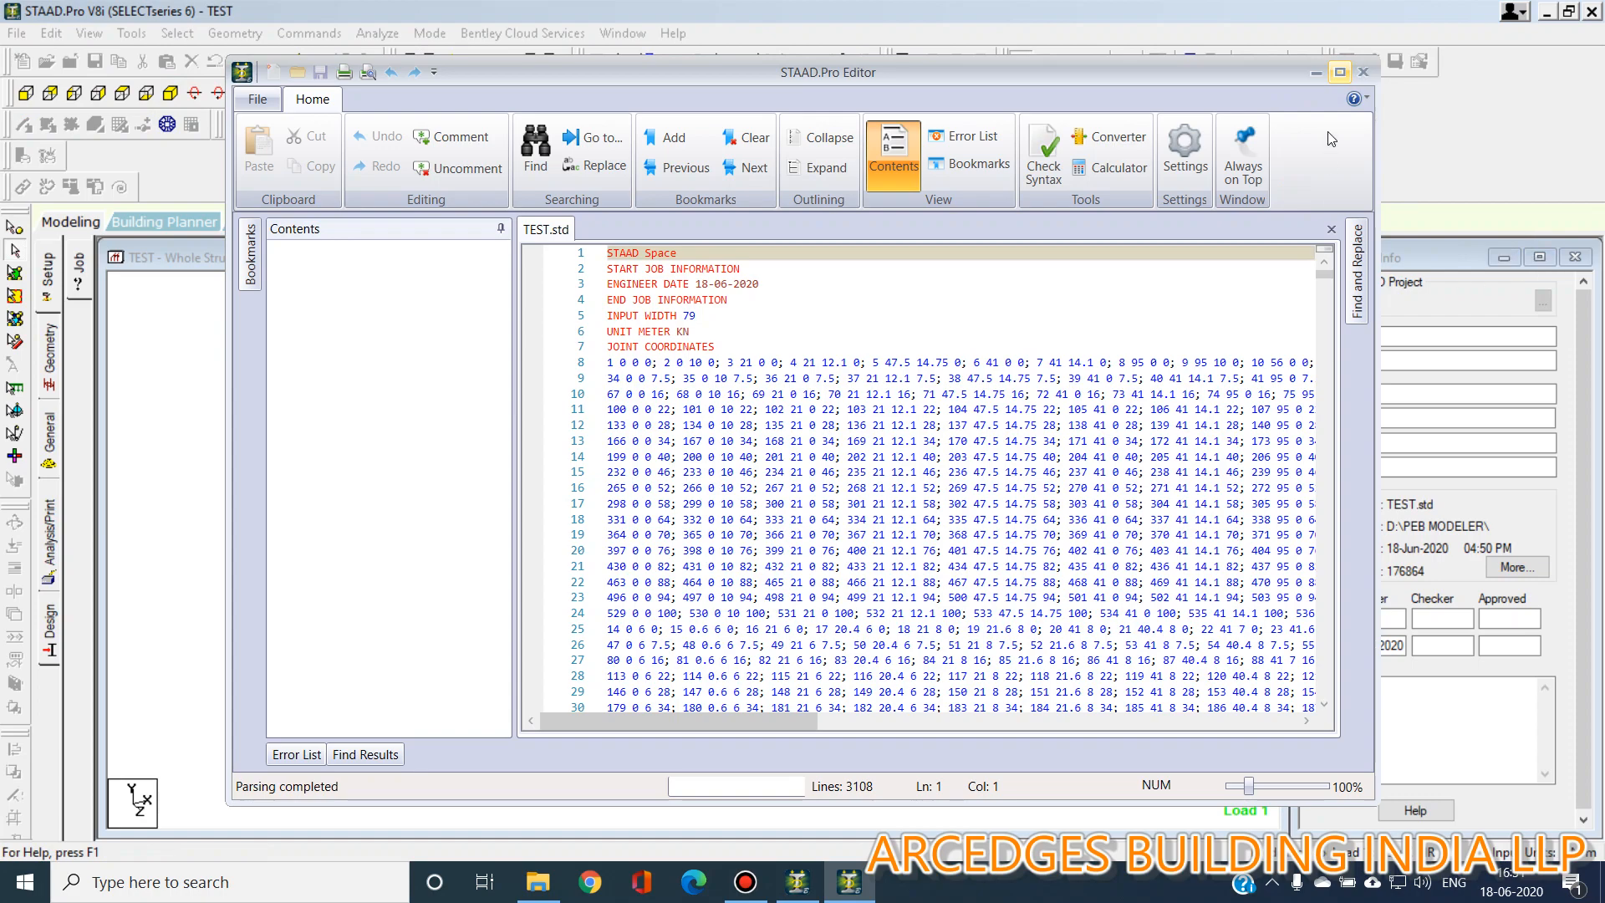
{"action": "left_click", "coordinate": [1346, 81]}
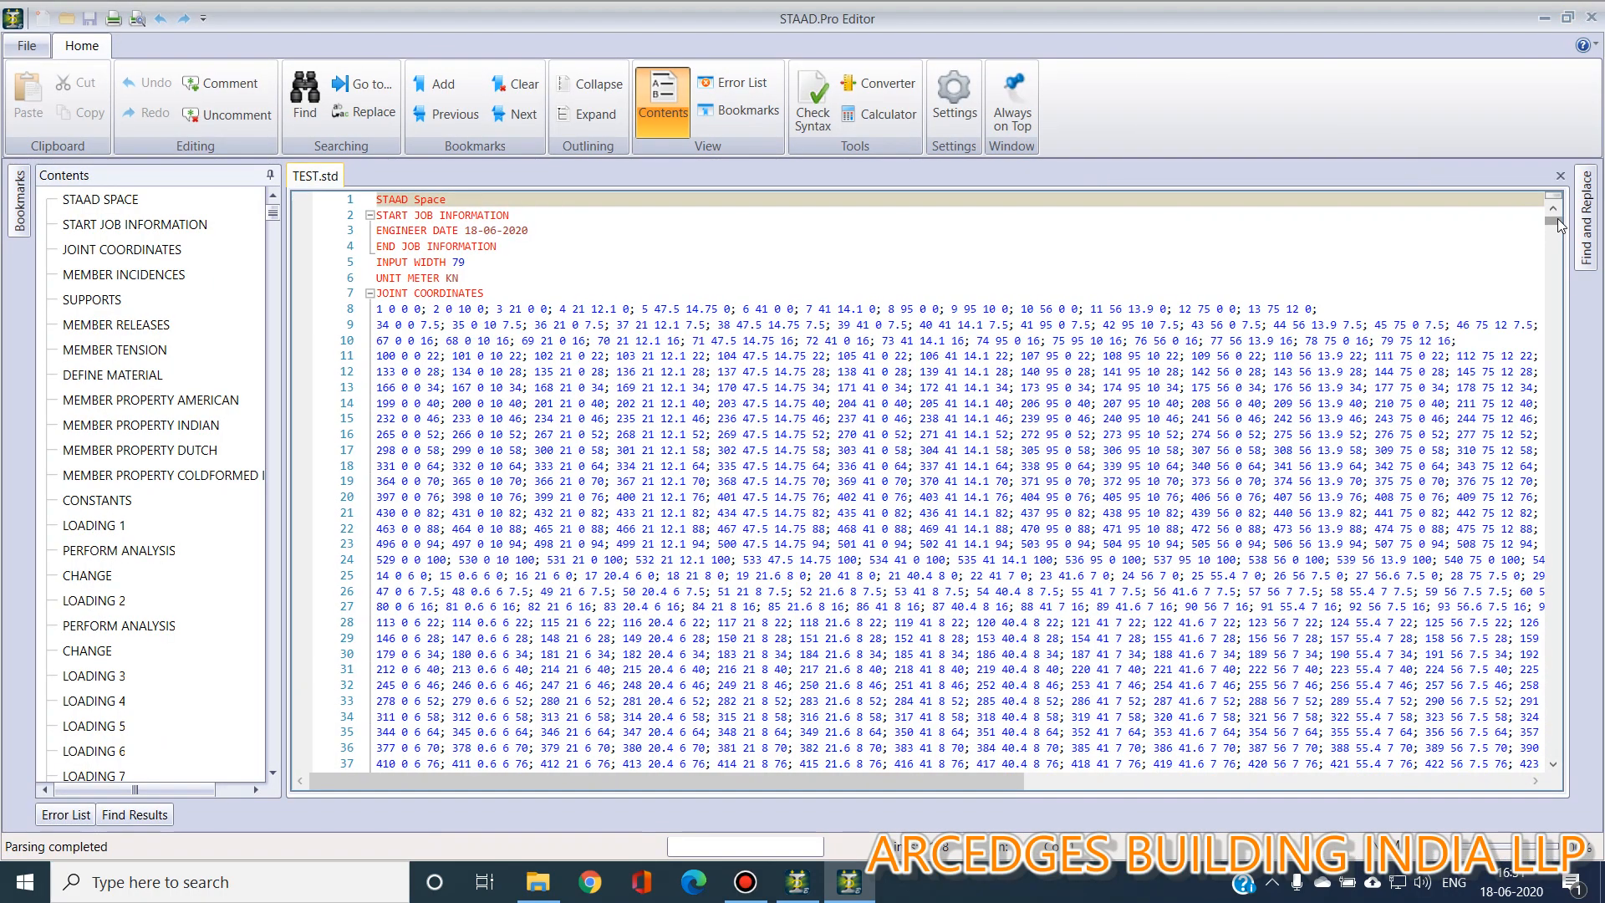
{"action": "left_click_drag", "start_coordinate": [1556, 224], "coordinate": [1558, 279]}
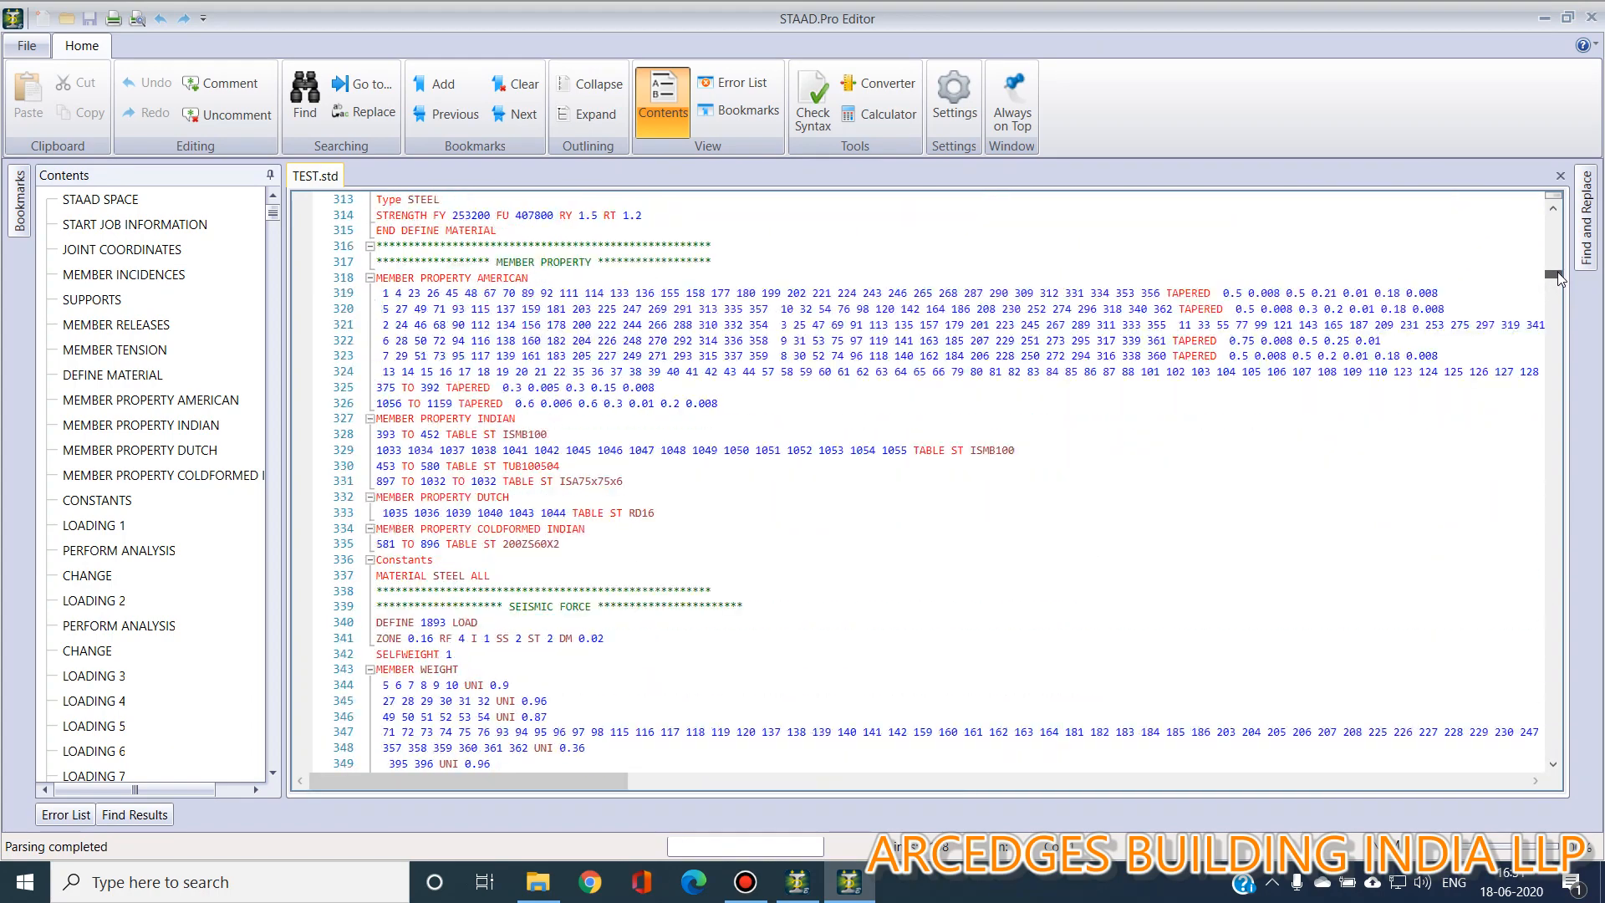
{"action": "scroll", "coordinate": [837, 571], "scroll_direction": "up", "scroll_amount": 13}
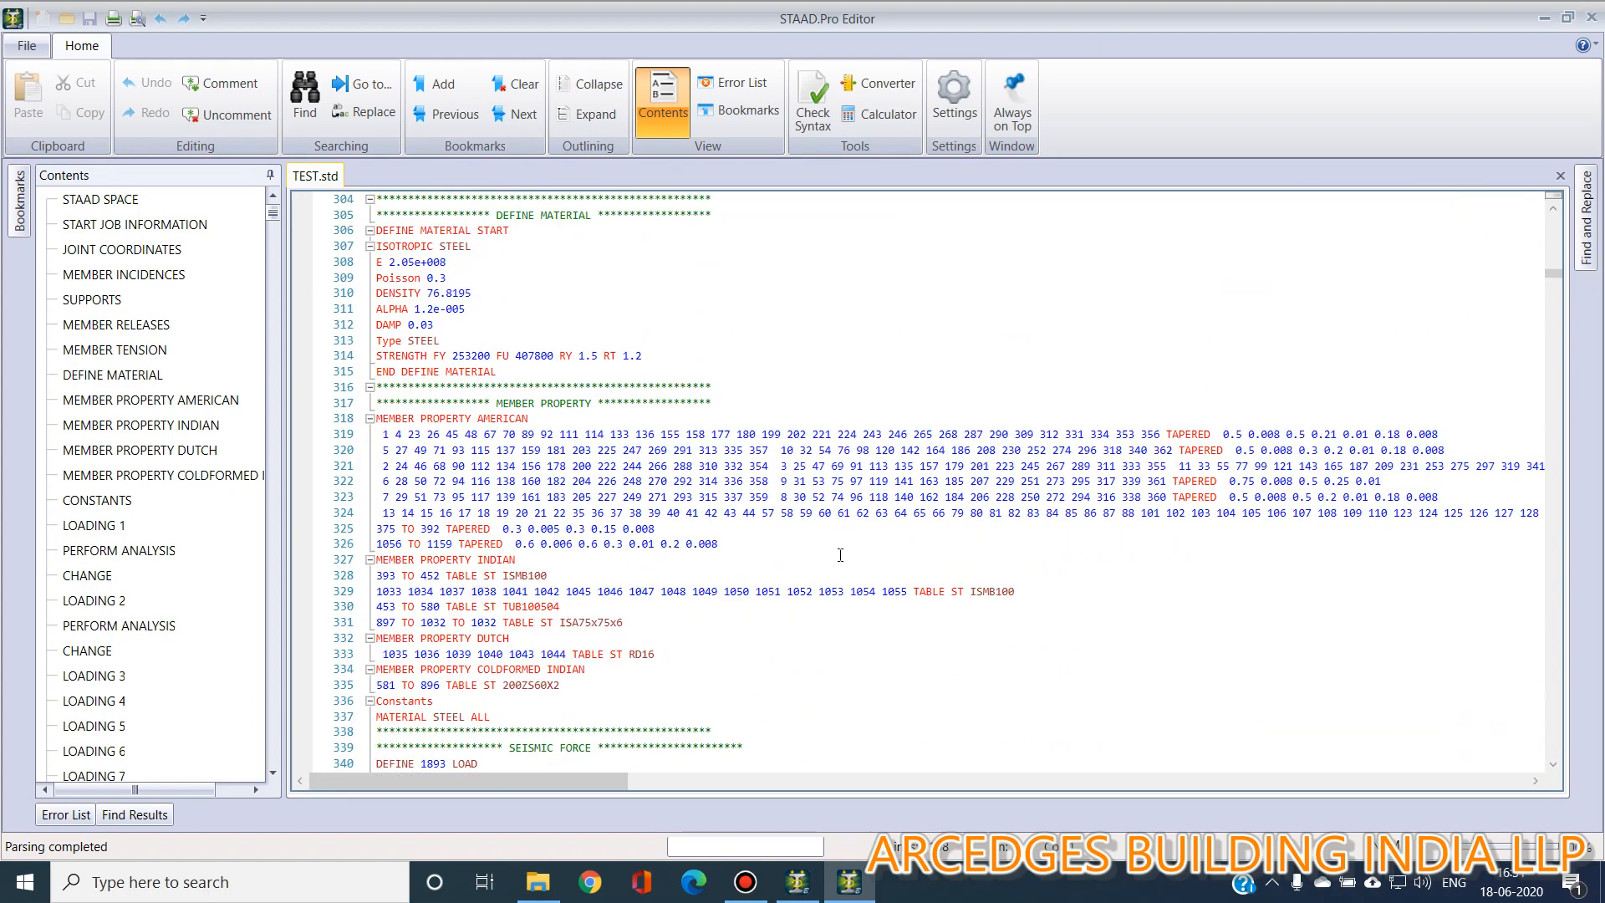
{"action": "scroll", "coordinate": [840, 554], "scroll_direction": "down", "scroll_amount": 17}
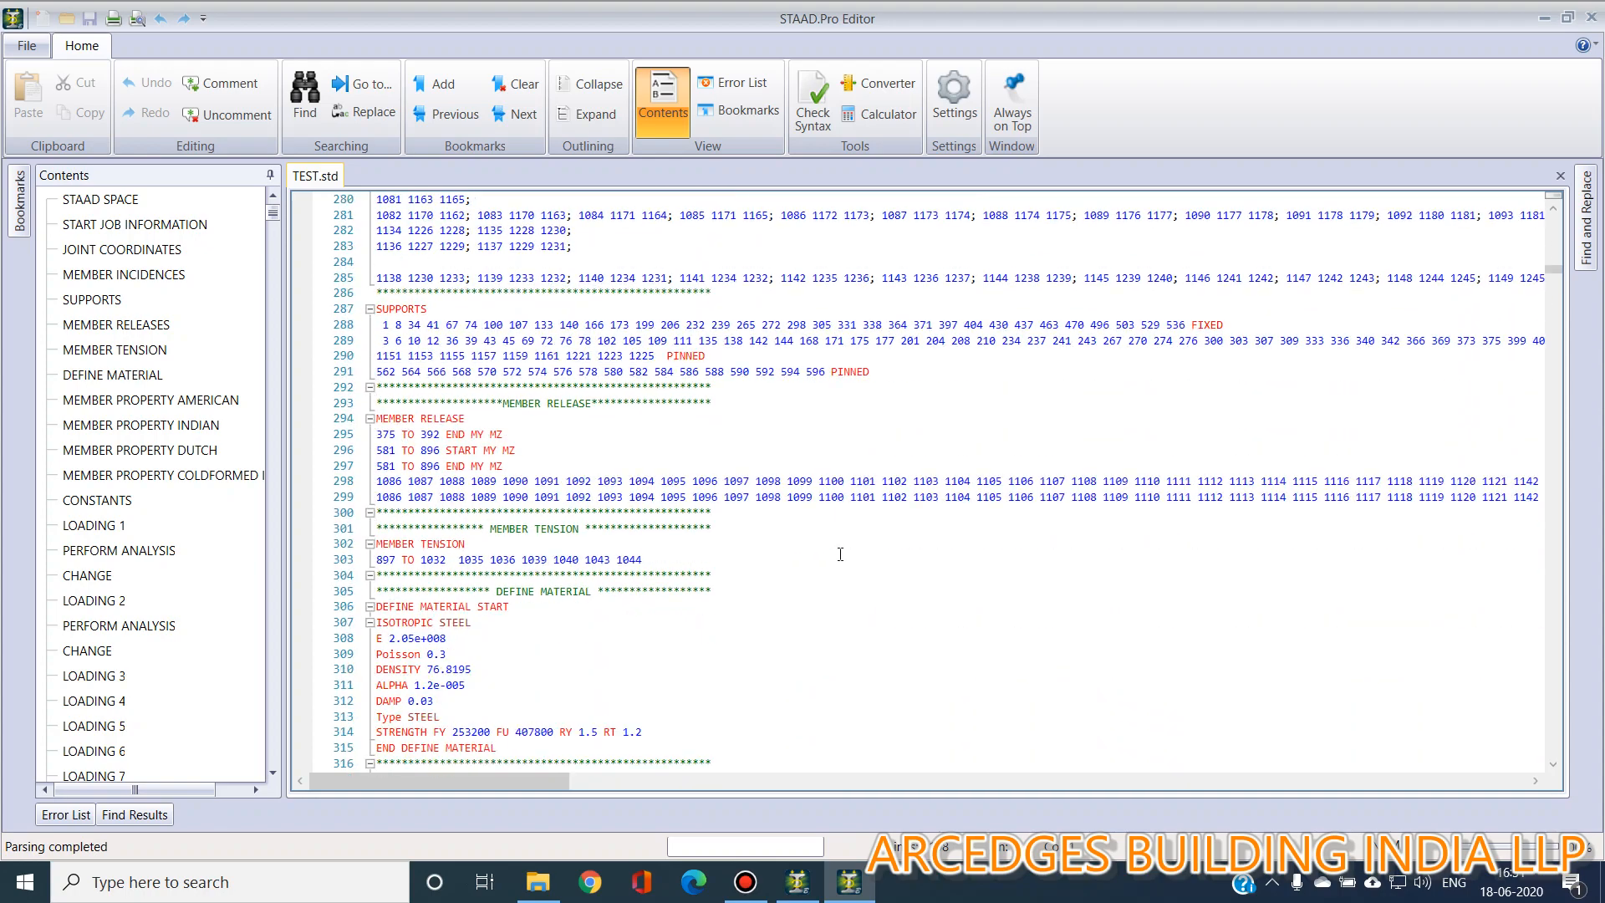
{"action": "scroll", "coordinate": [840, 554], "scroll_direction": "down", "scroll_amount": 17}
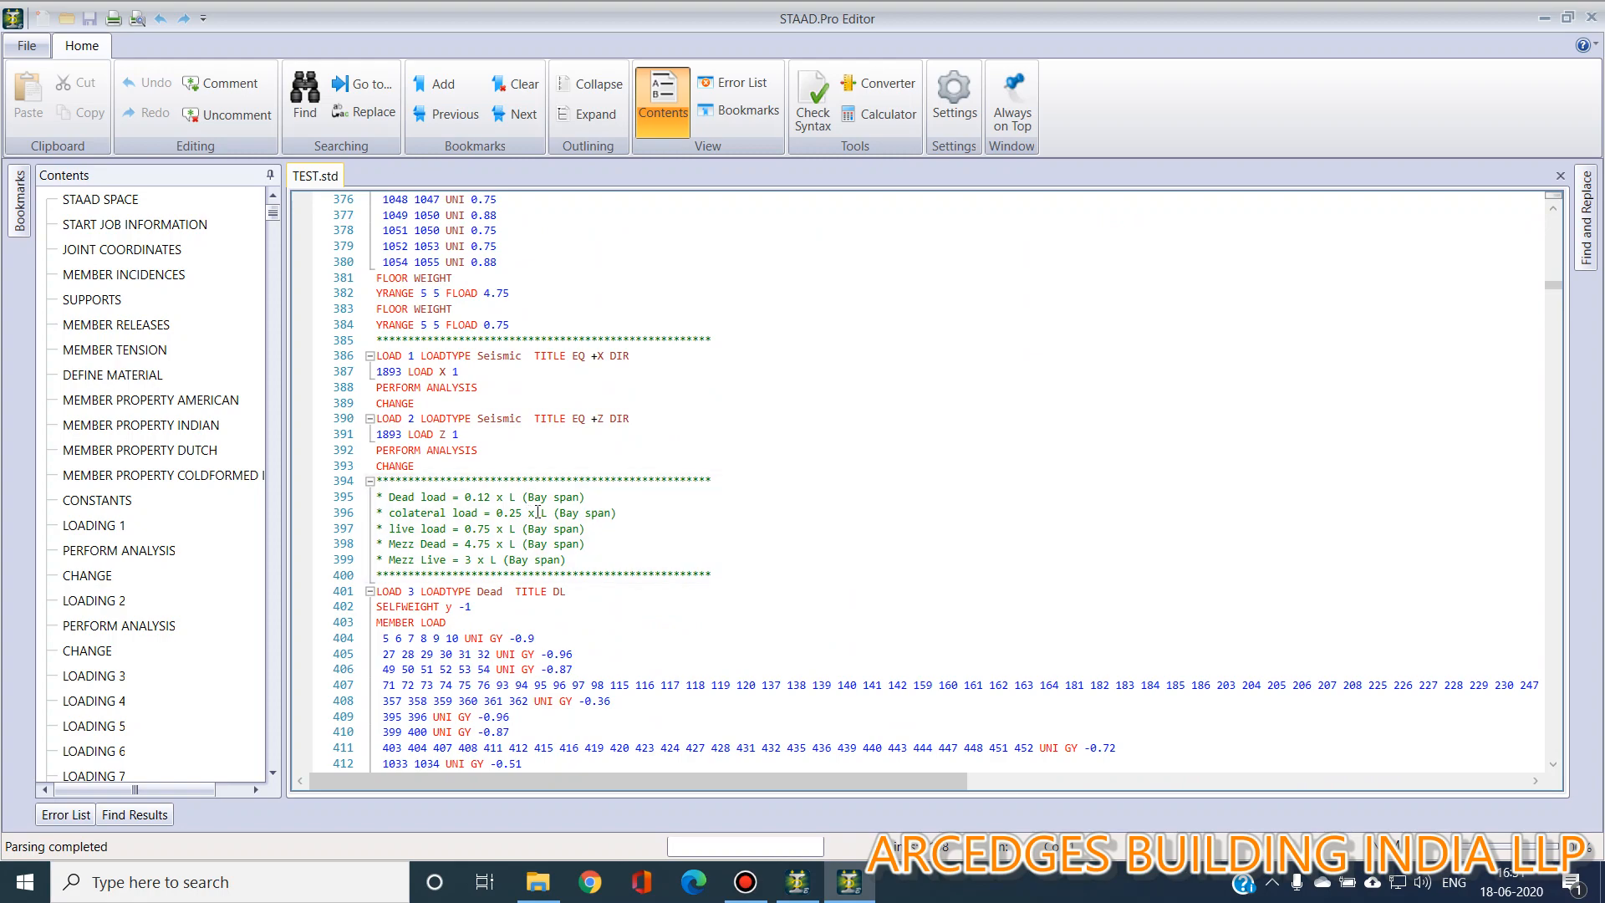
{"action": "scroll", "coordinate": [914, 508], "scroll_direction": "down", "scroll_amount": 15}
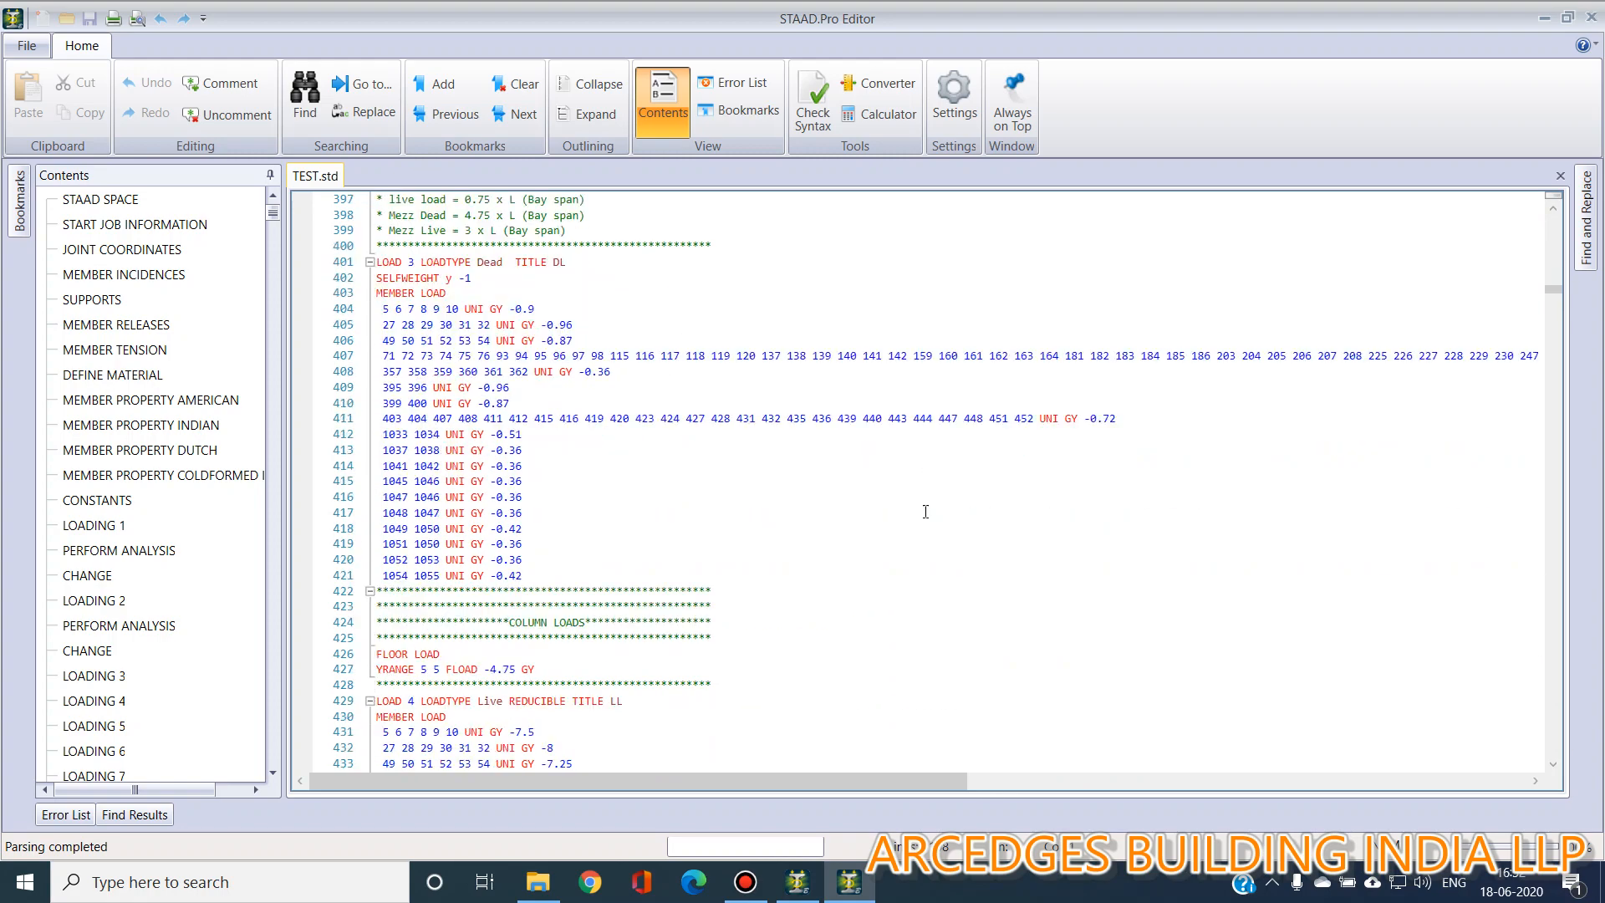
{"action": "scroll", "coordinate": [749, 500], "scroll_direction": "down", "scroll_amount": 5}
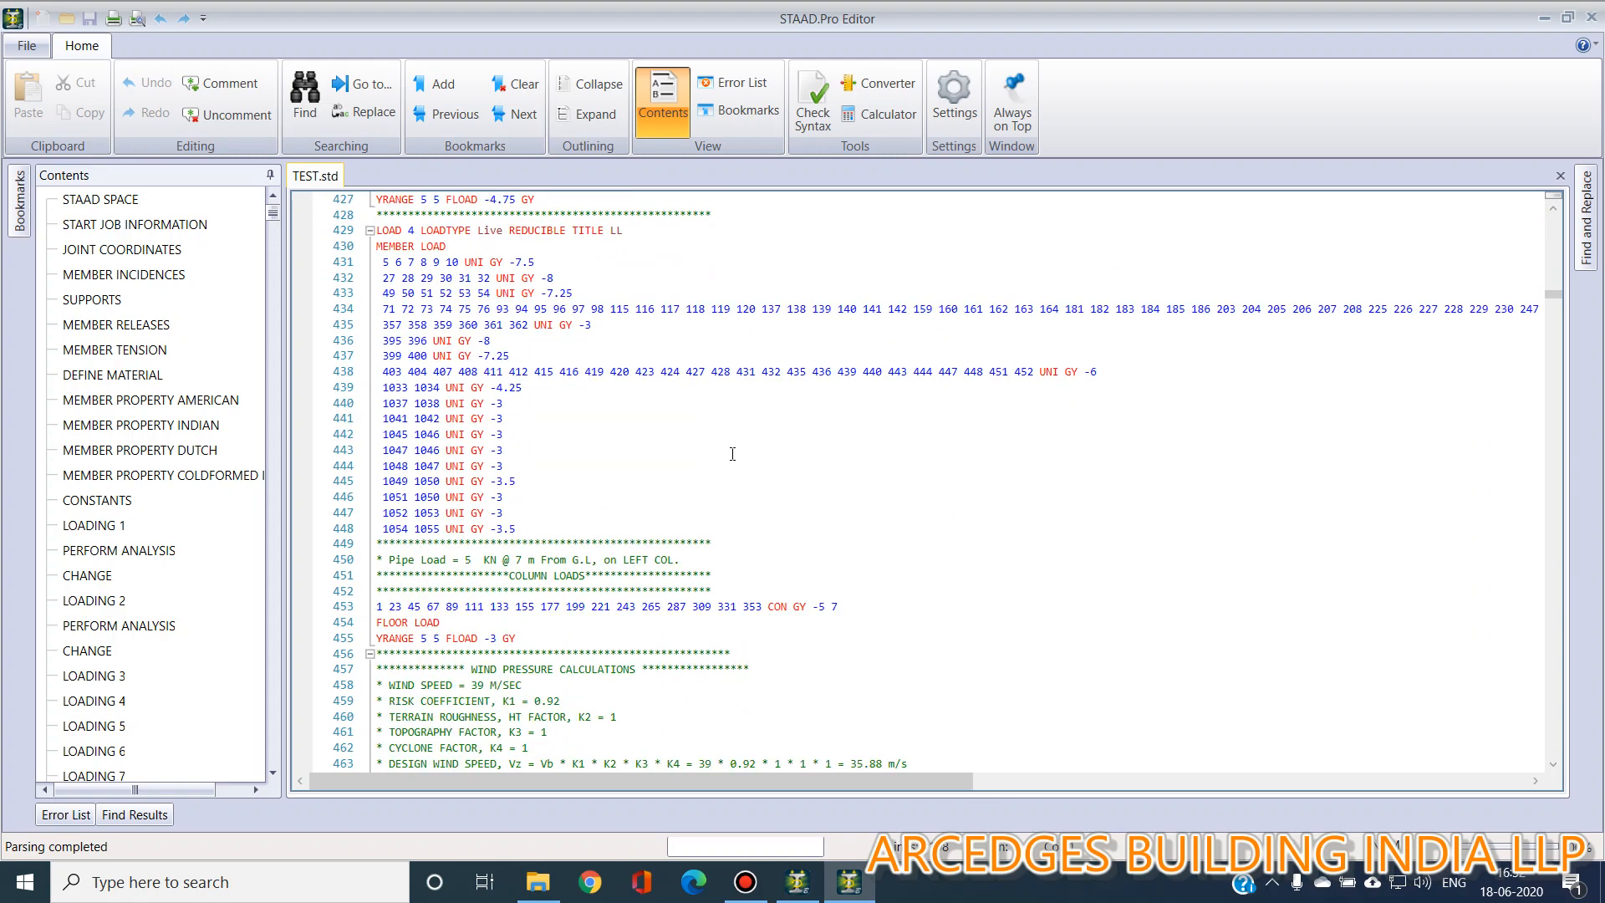
{"action": "scroll", "coordinate": [748, 500], "scroll_direction": "down", "scroll_amount": 4}
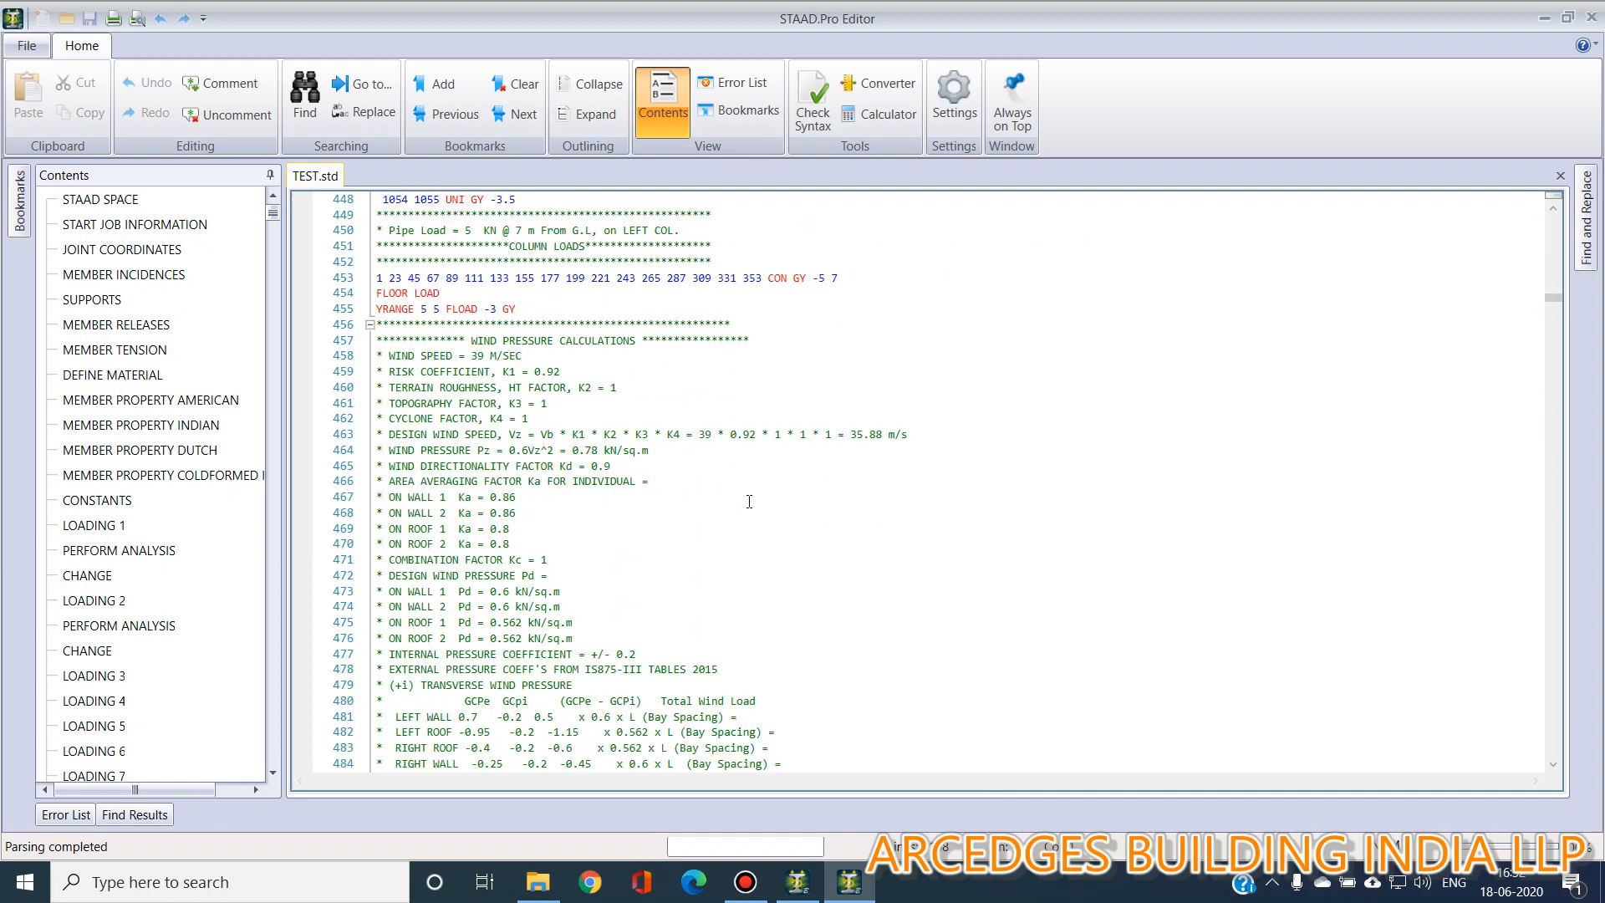
{"action": "scroll", "coordinate": [596, 511], "scroll_direction": "down", "scroll_amount": 14}
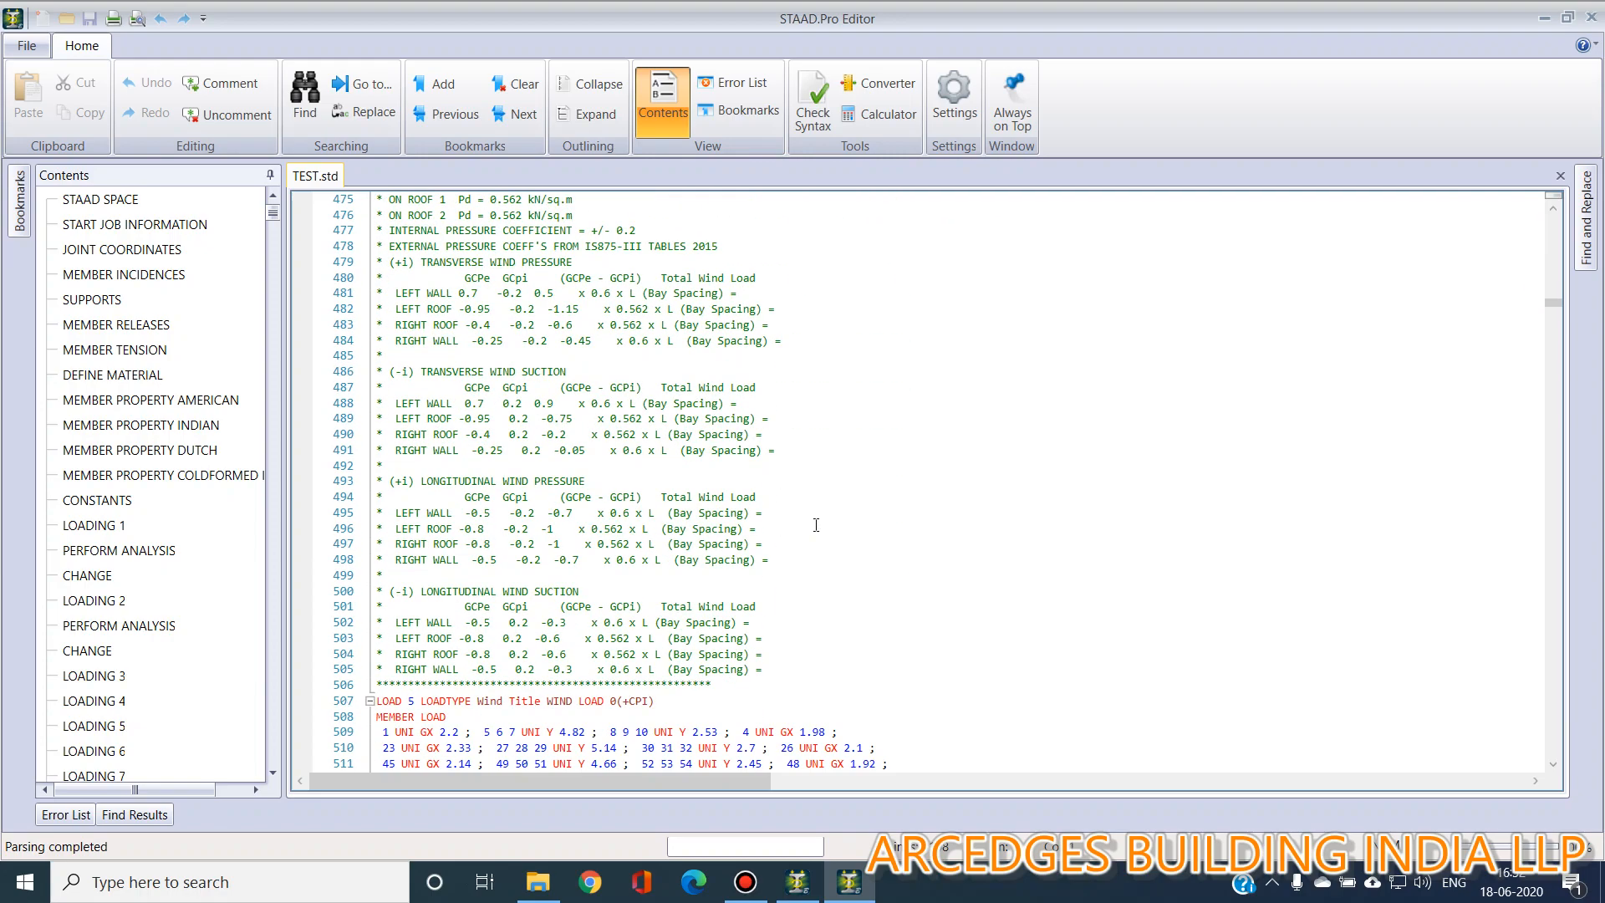
{"action": "scroll", "coordinate": [979, 509], "scroll_direction": "down", "scroll_amount": 9}
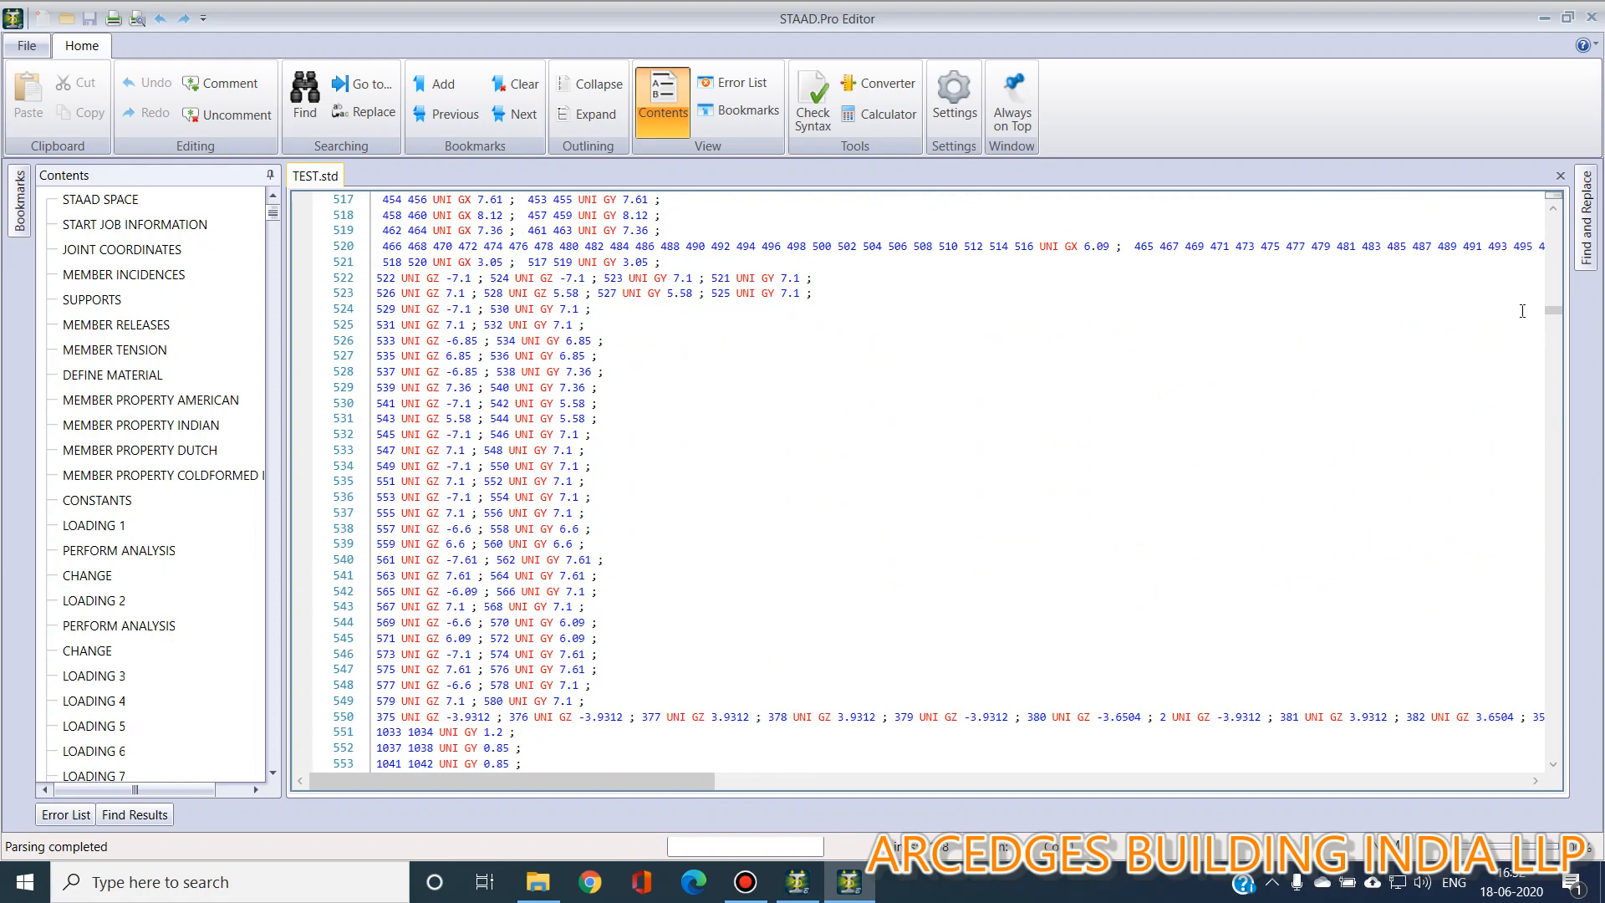
{"action": "left_click_drag", "start_coordinate": [1551, 307], "coordinate": [1588, 762]}
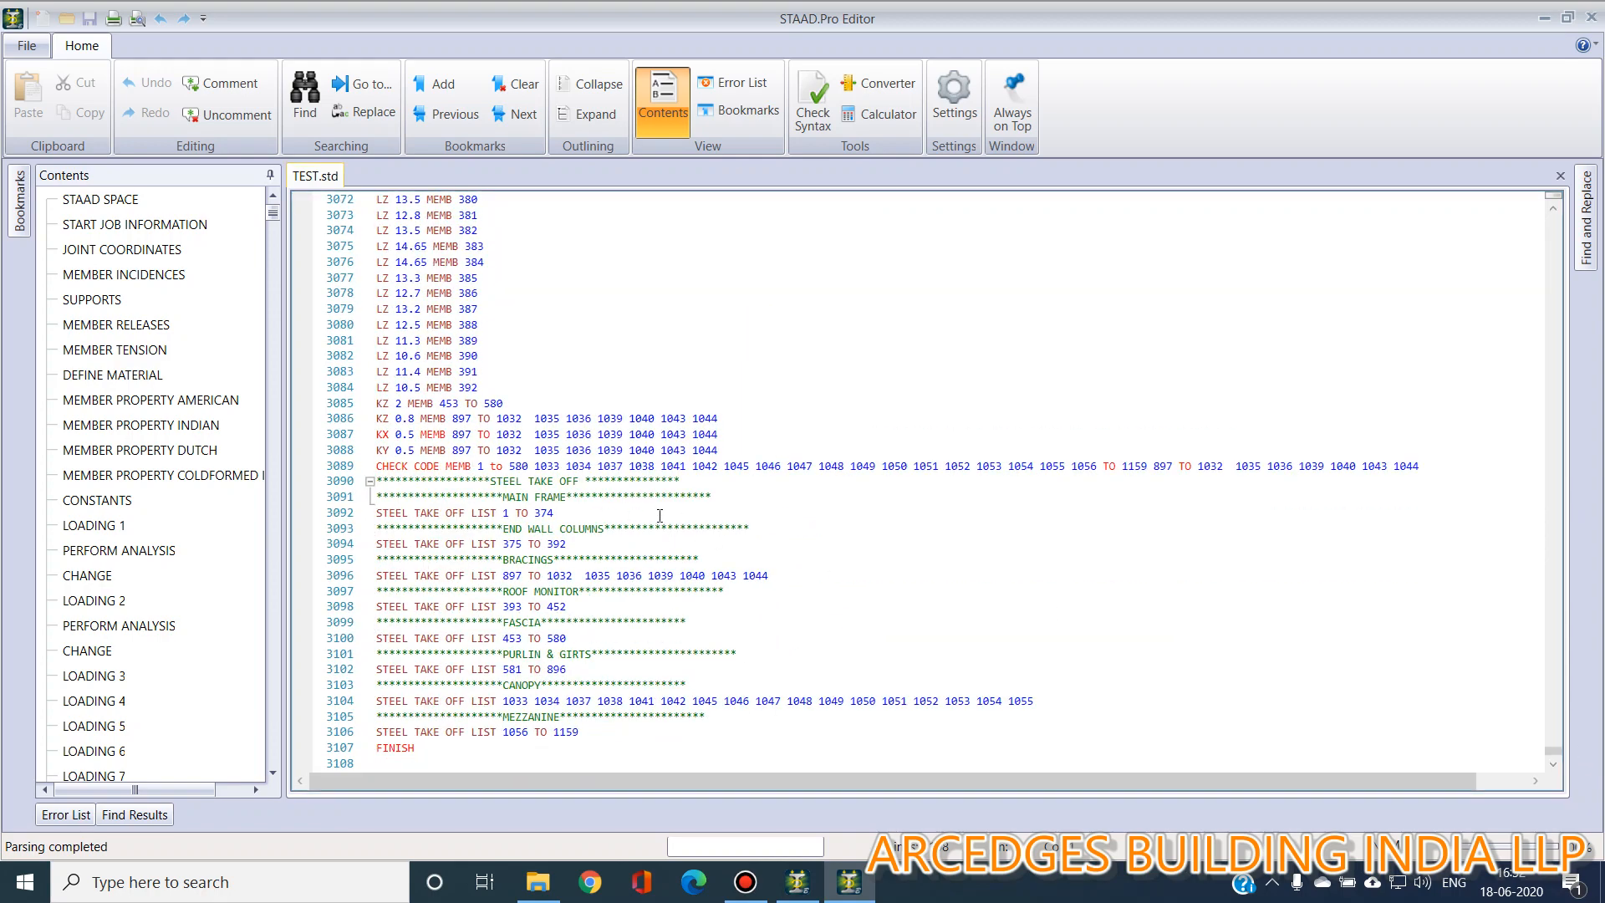
{"action": "left_click", "coordinate": [1591, 17]}
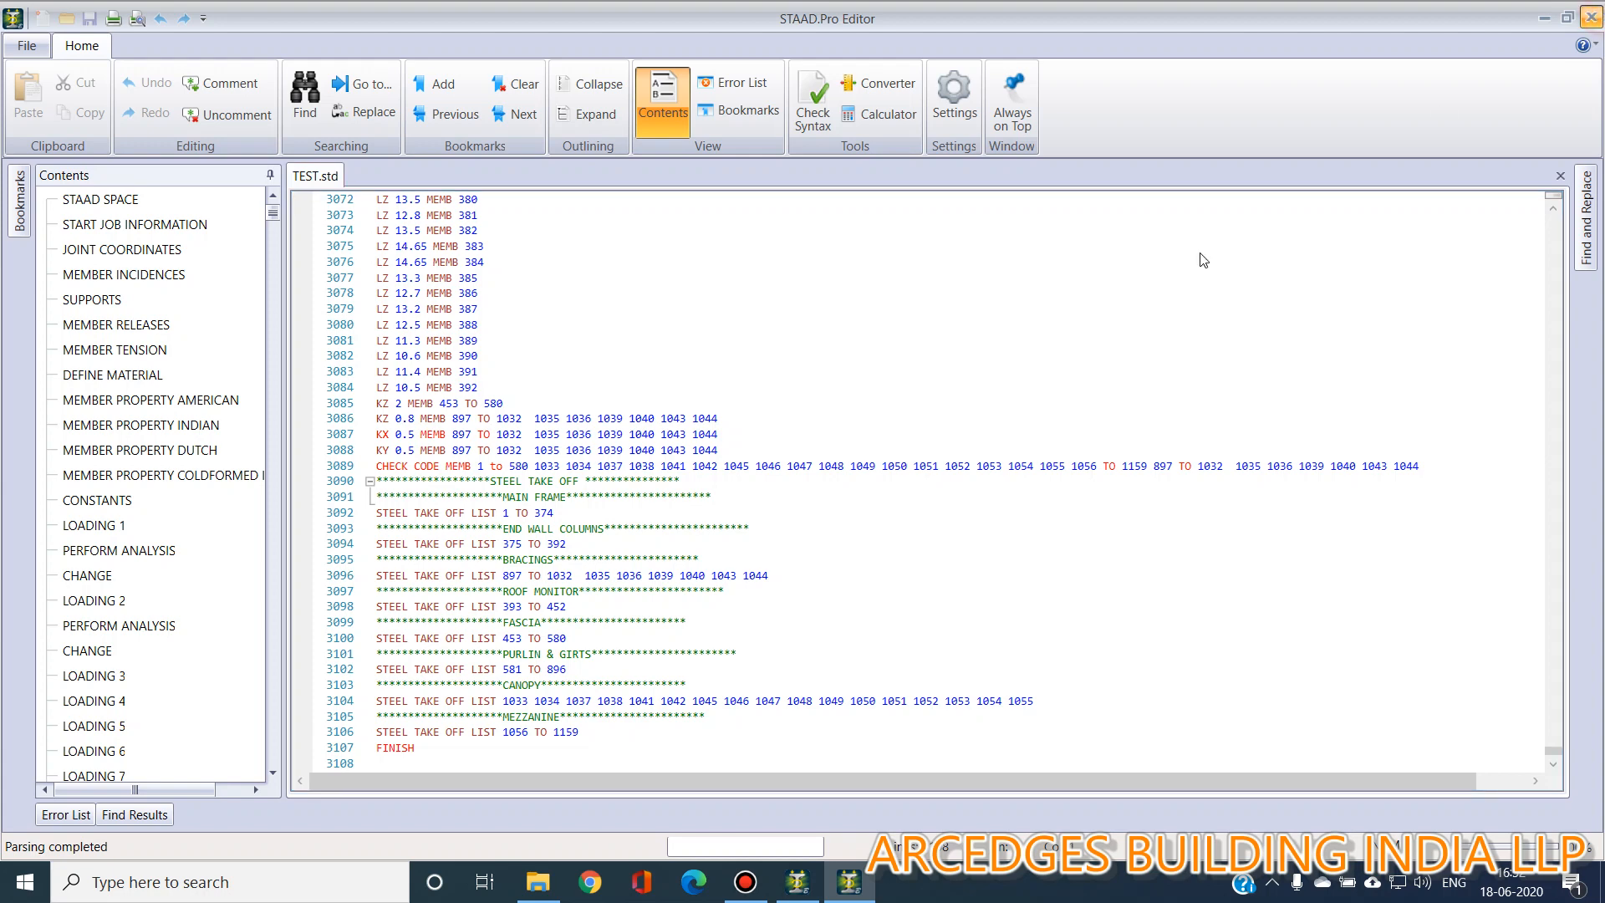
Review the steel design commands, highlighting the members of the check code and of each steel take-off list on the model.
{"action": "left_click", "coordinate": [337, 376]}
{"action": "left_click", "coordinate": [50, 640]}
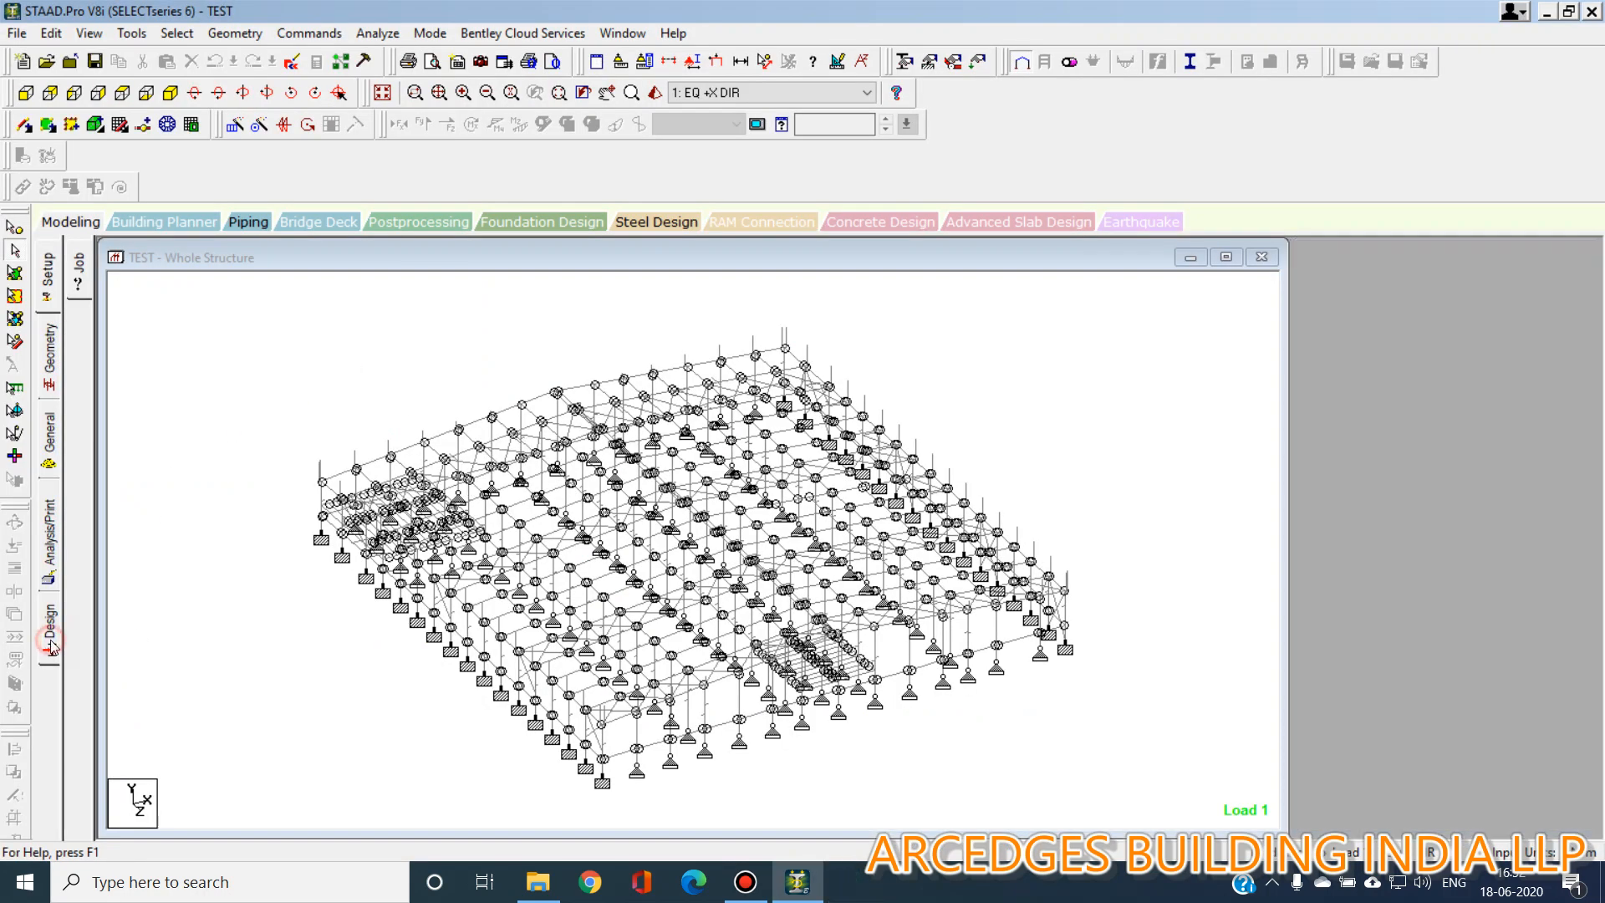
{"action": "left_click", "coordinate": [1387, 316]}
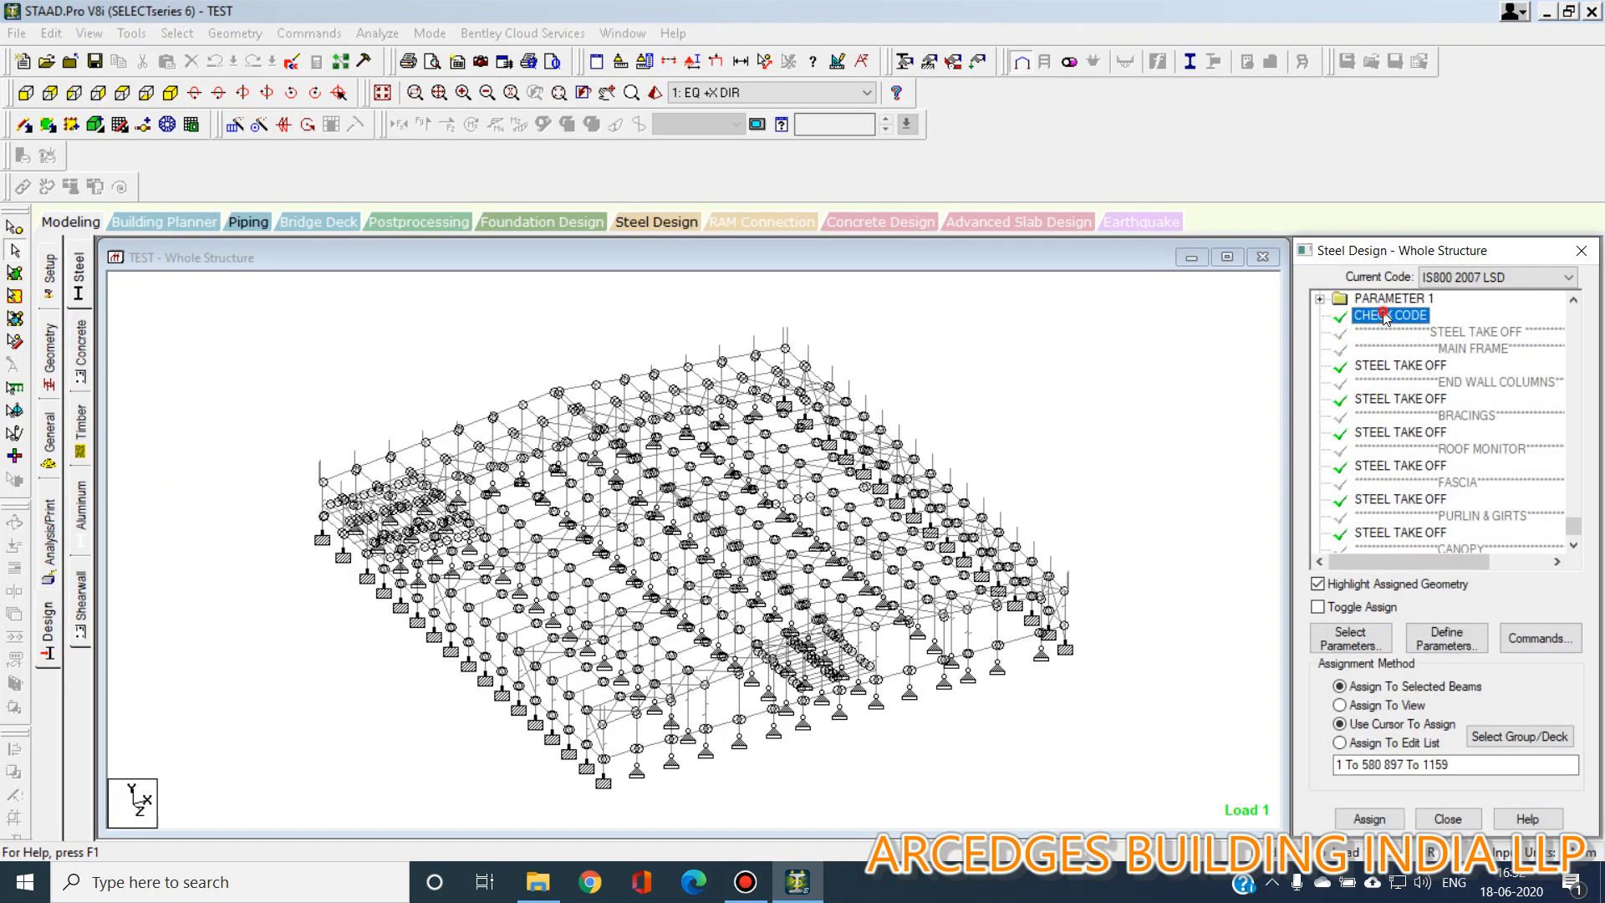
{"action": "left_click", "coordinate": [1404, 365]}
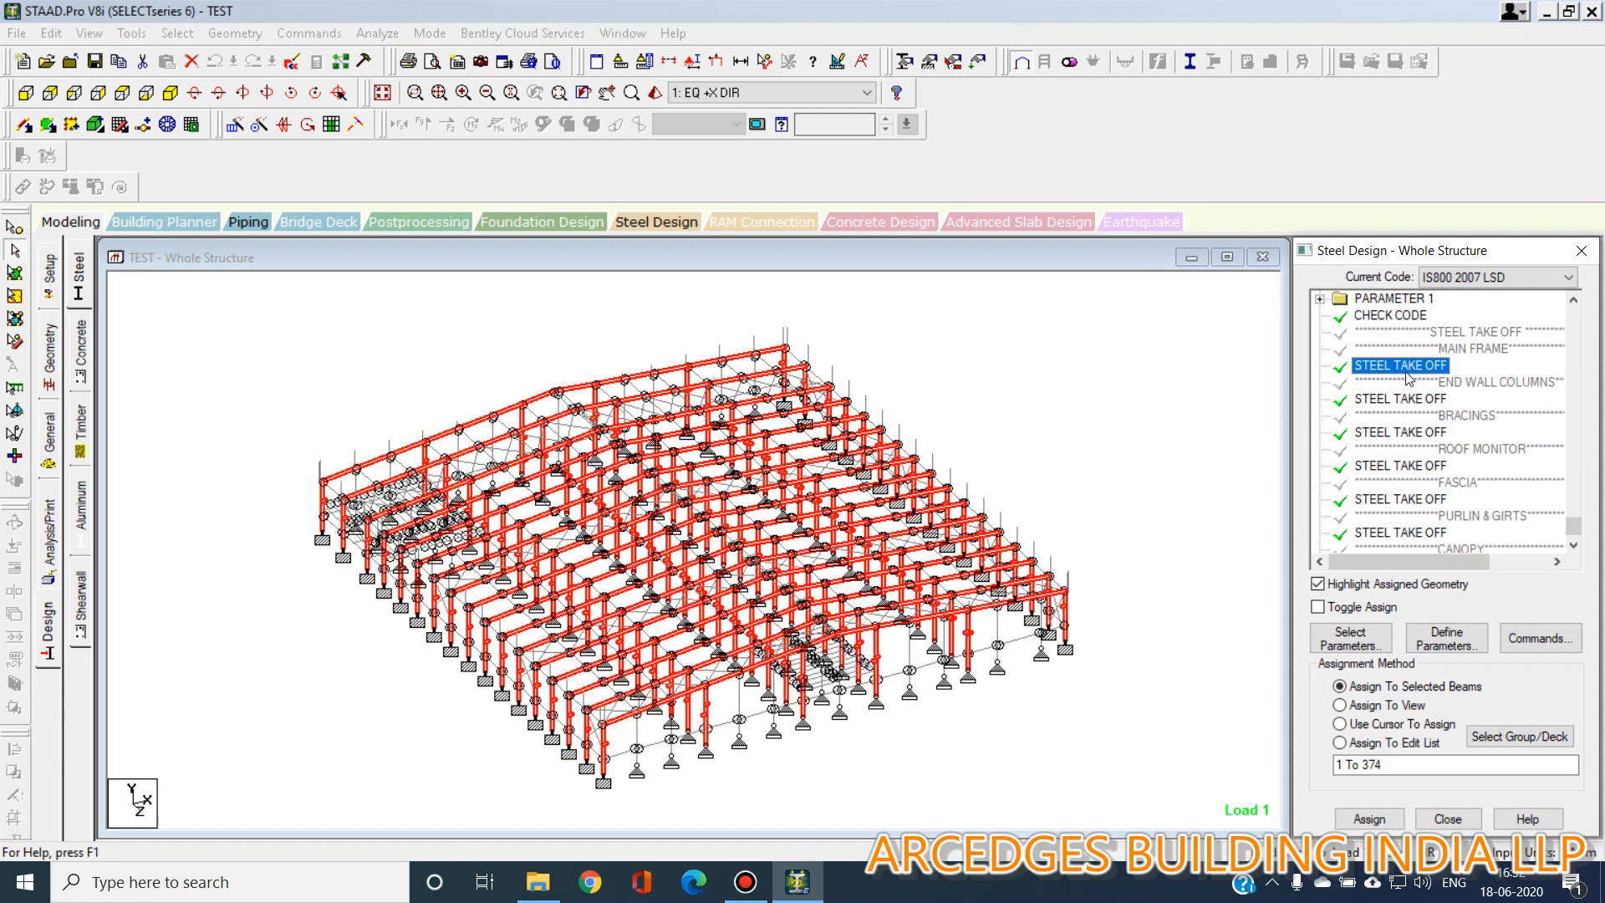
{"action": "left_click", "coordinate": [1411, 400]}
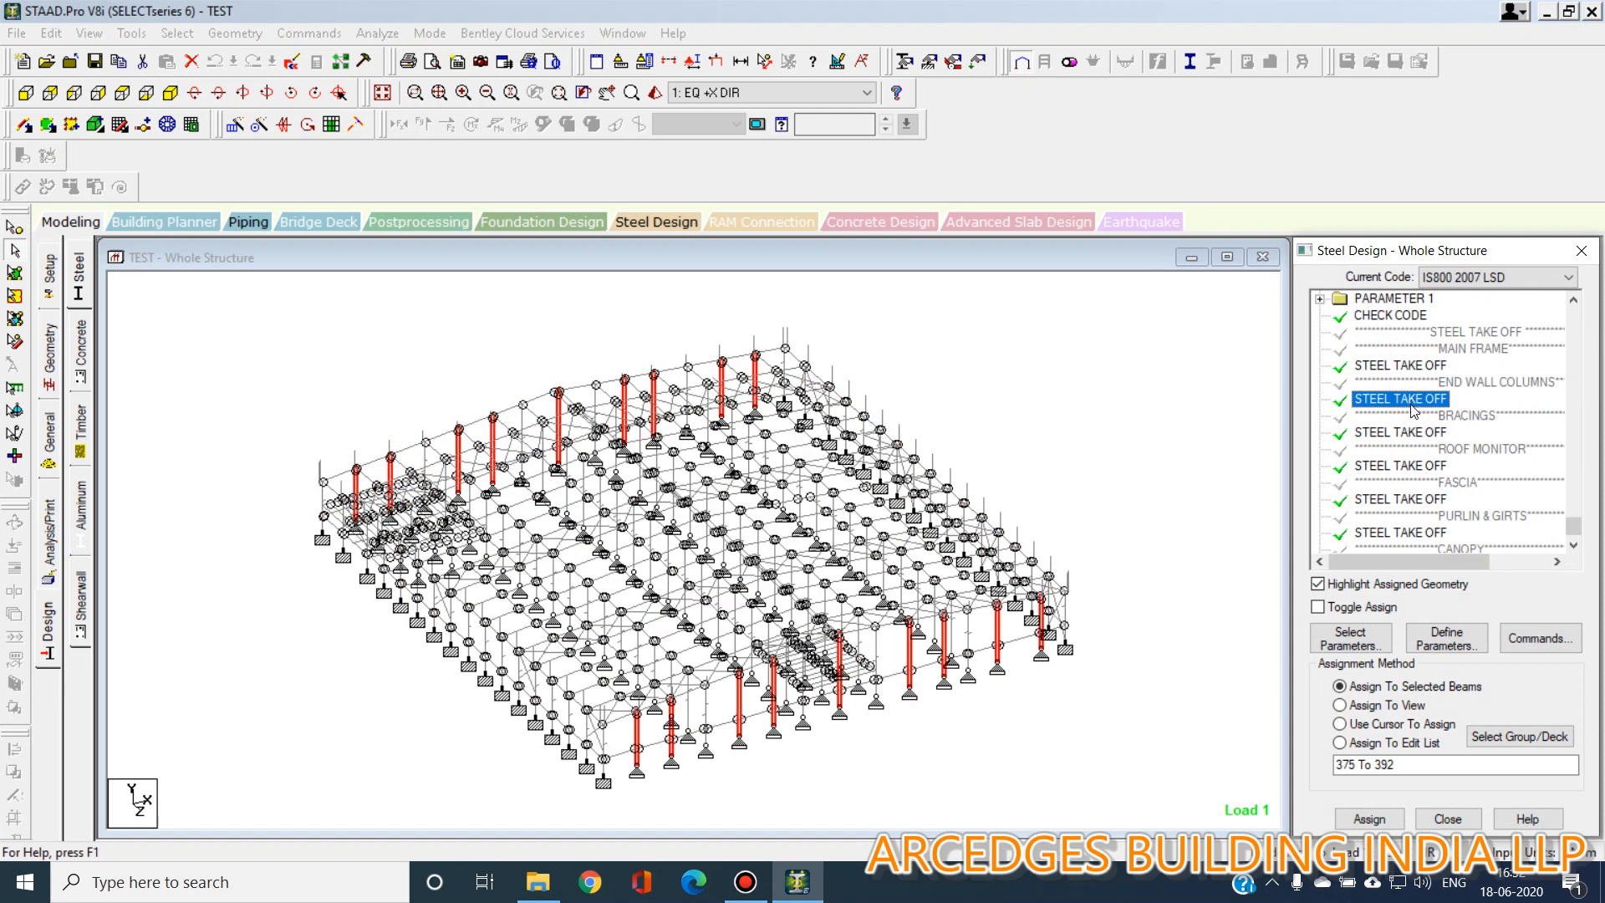
{"action": "left_click", "coordinate": [1410, 433]}
{"action": "left_click", "coordinate": [1409, 465]}
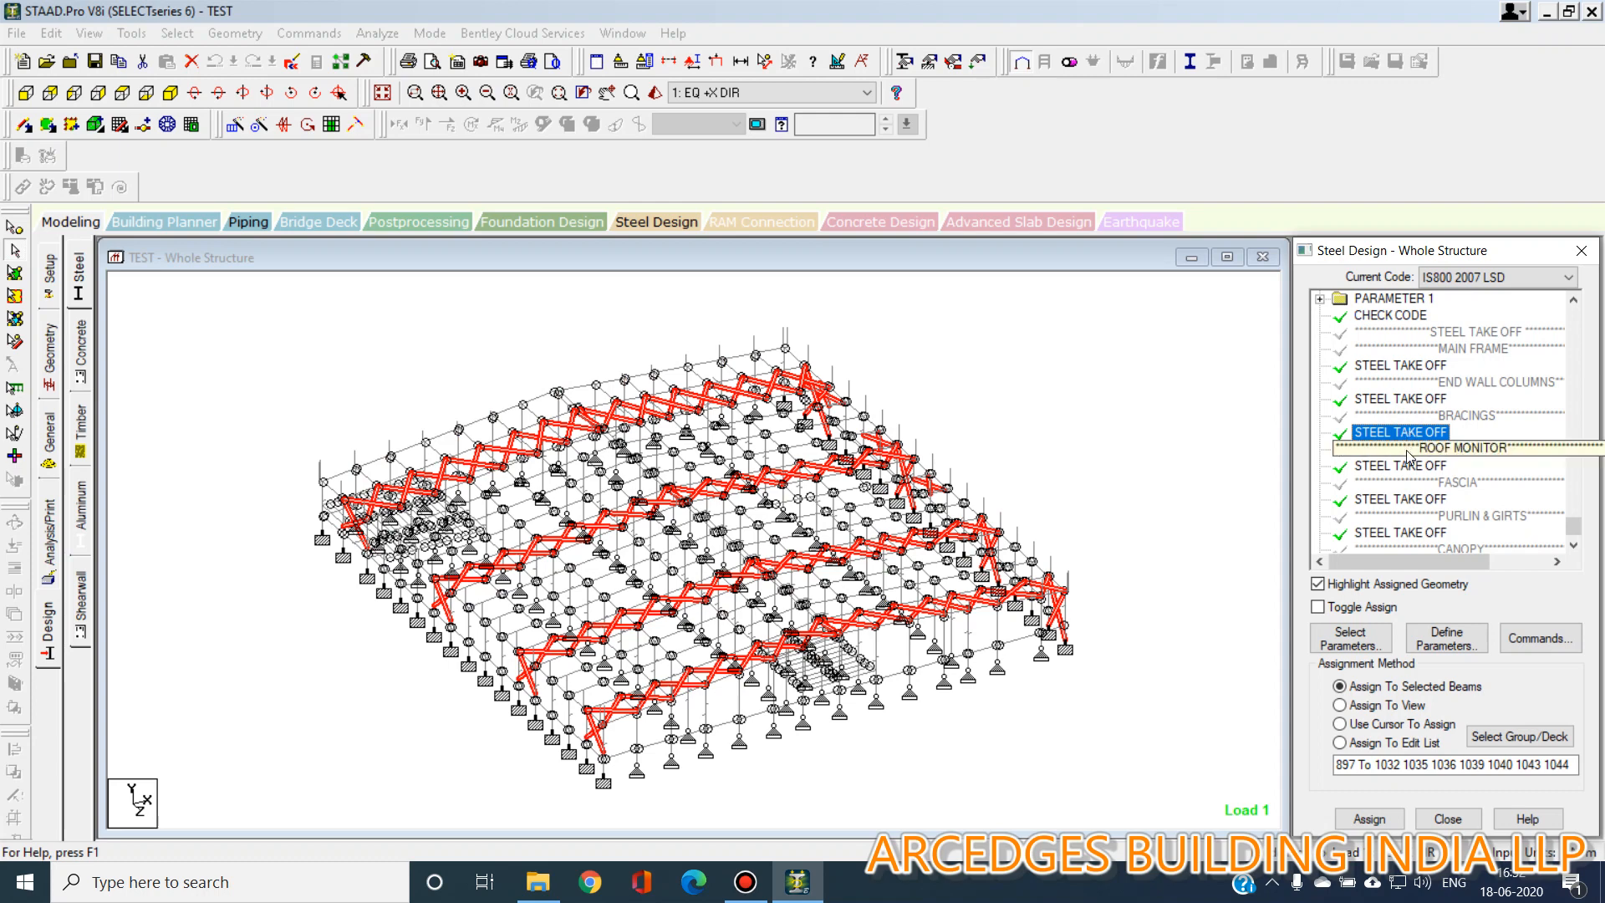
{"action": "left_click", "coordinate": [1408, 502]}
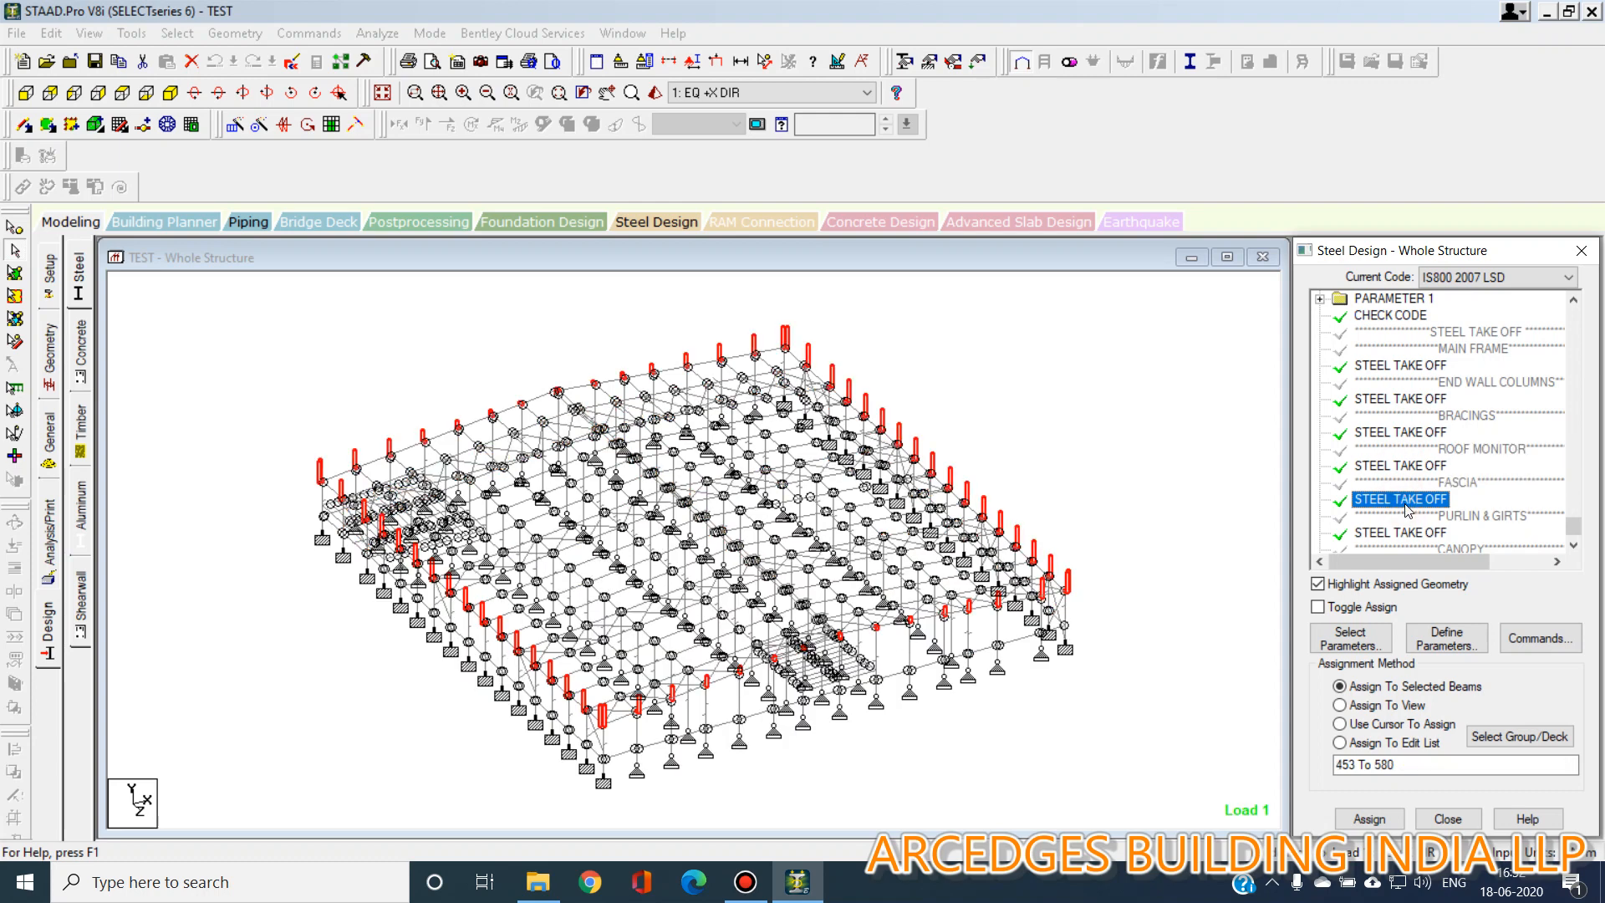
{"action": "left_click", "coordinate": [1401, 532]}
{"action": "scroll", "coordinate": [1421, 501], "scroll_direction": "down", "scroll_amount": 2}
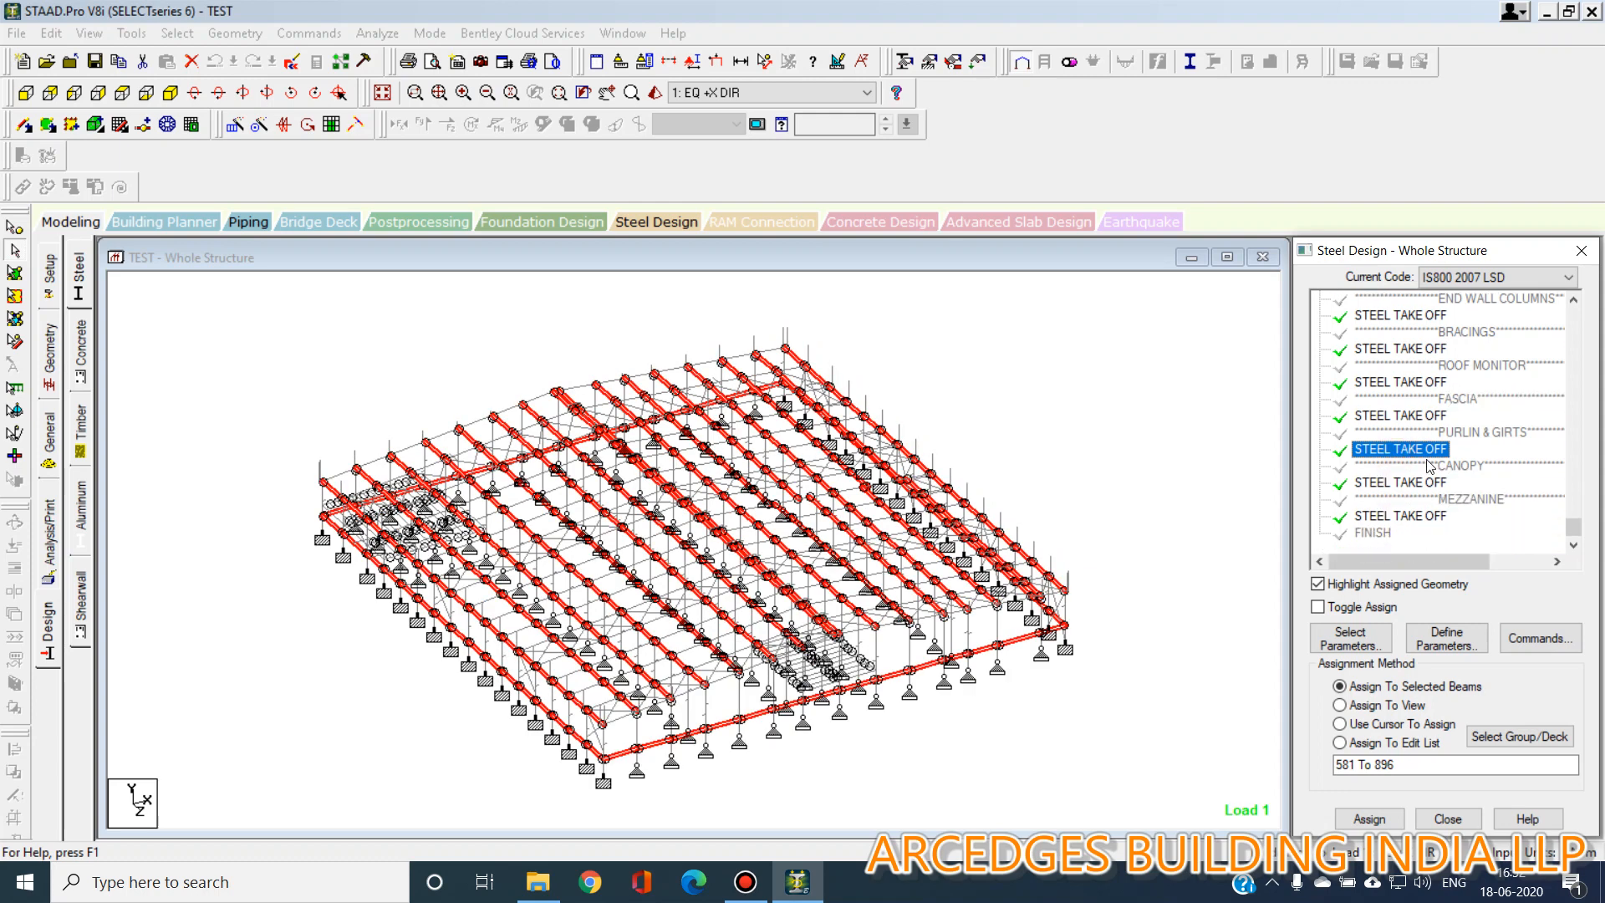
{"action": "left_click", "coordinate": [1407, 484]}
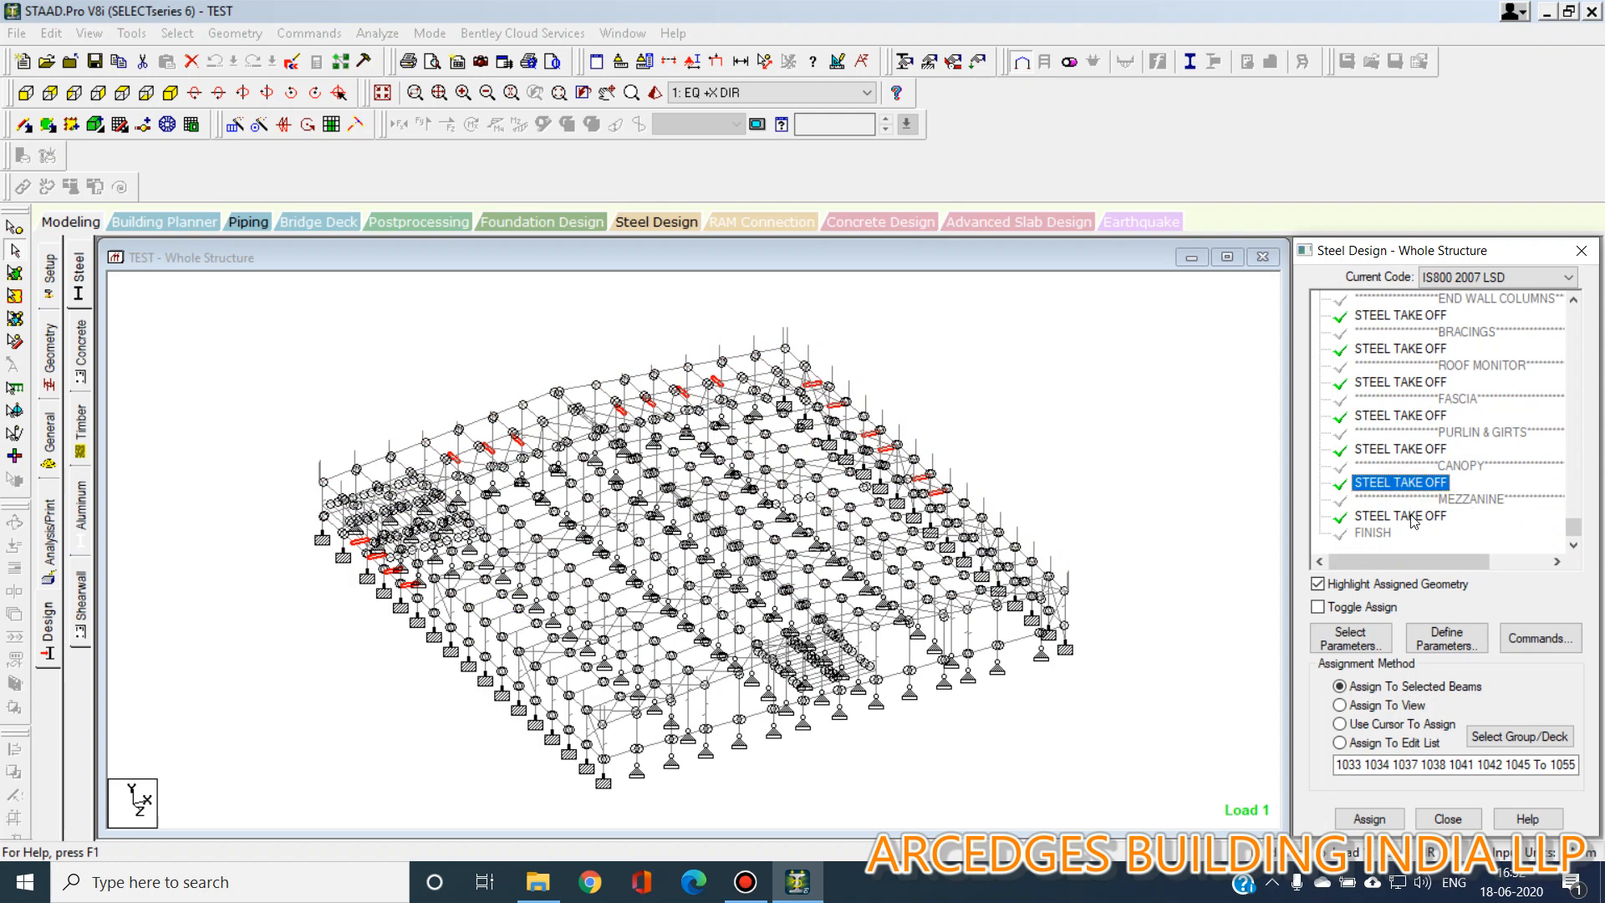
{"action": "left_click", "coordinate": [1411, 517]}
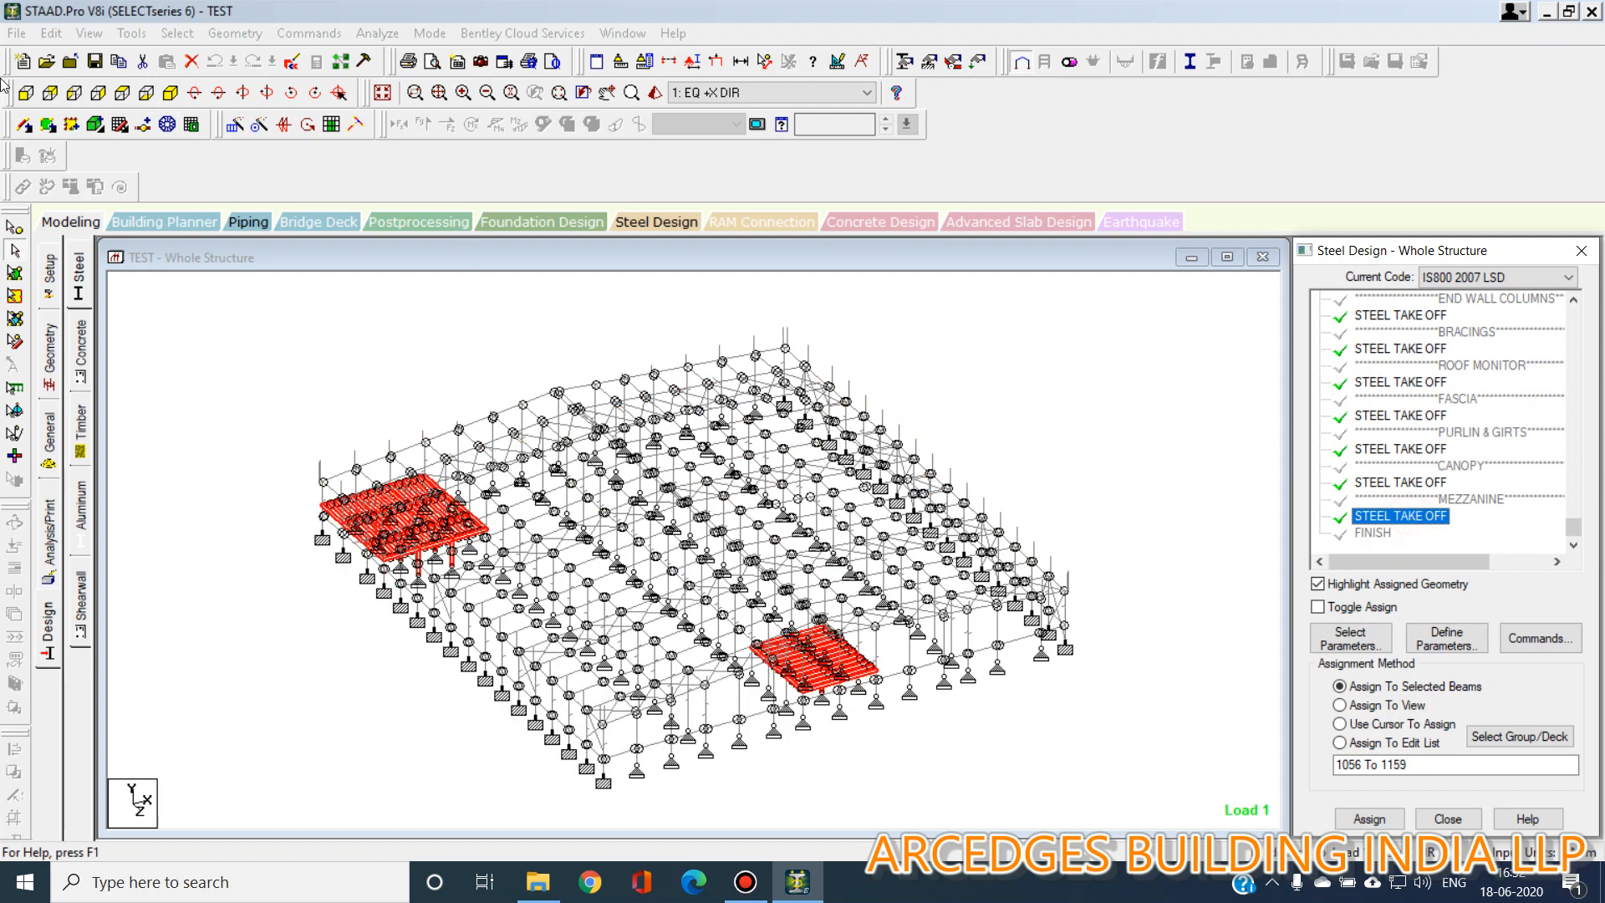
{"action": "left_click", "coordinate": [25, 92]}
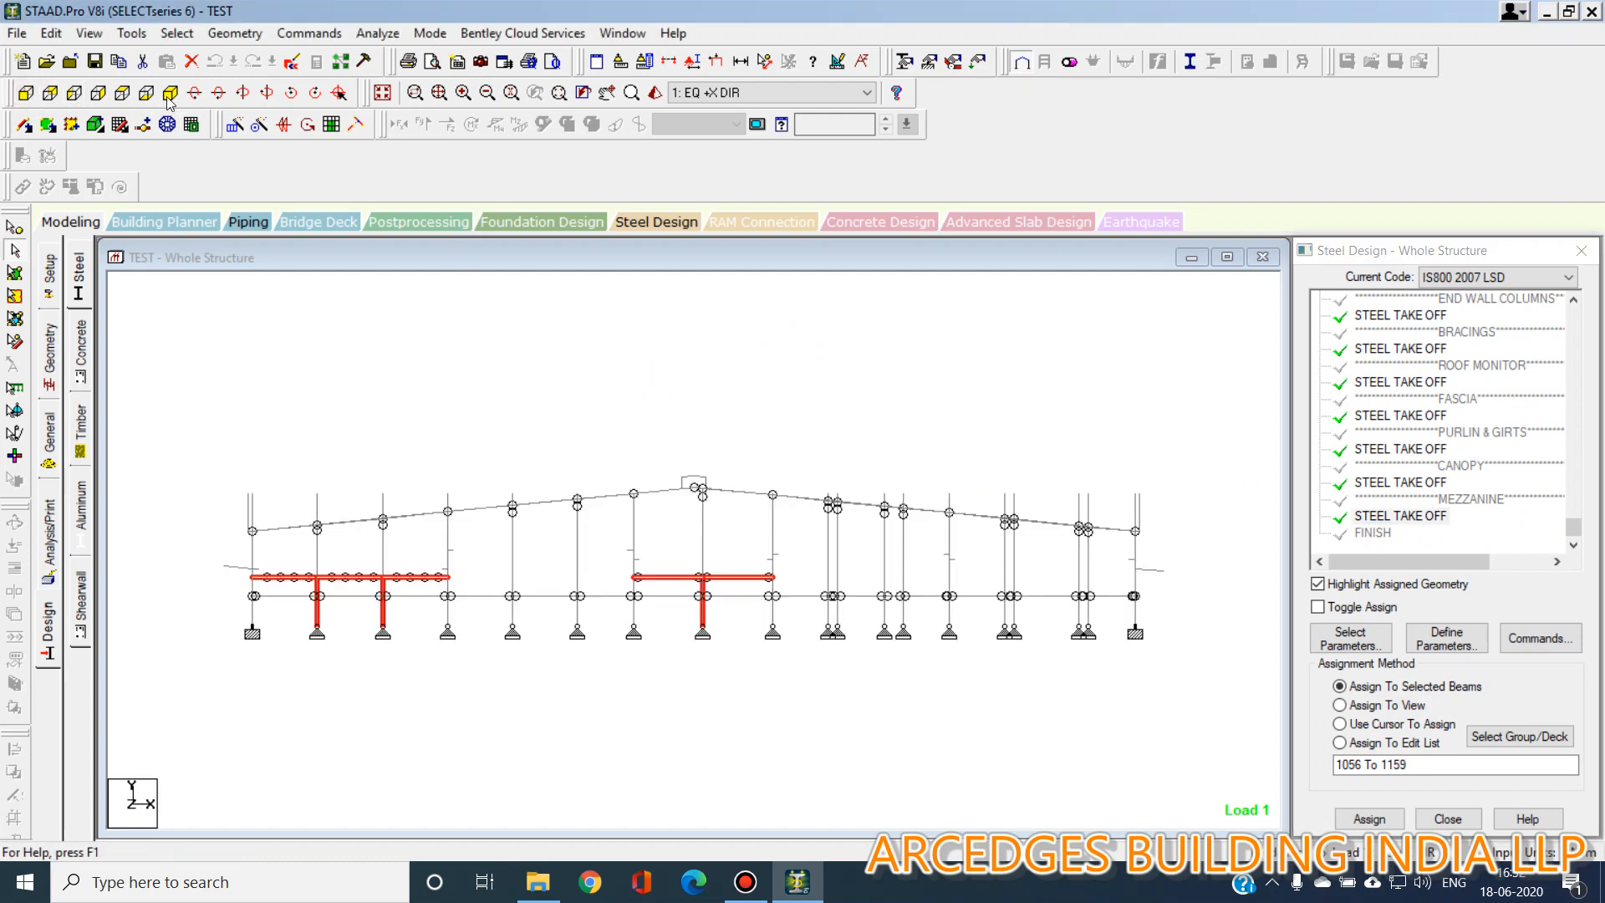
{"action": "left_click", "coordinate": [169, 94]}
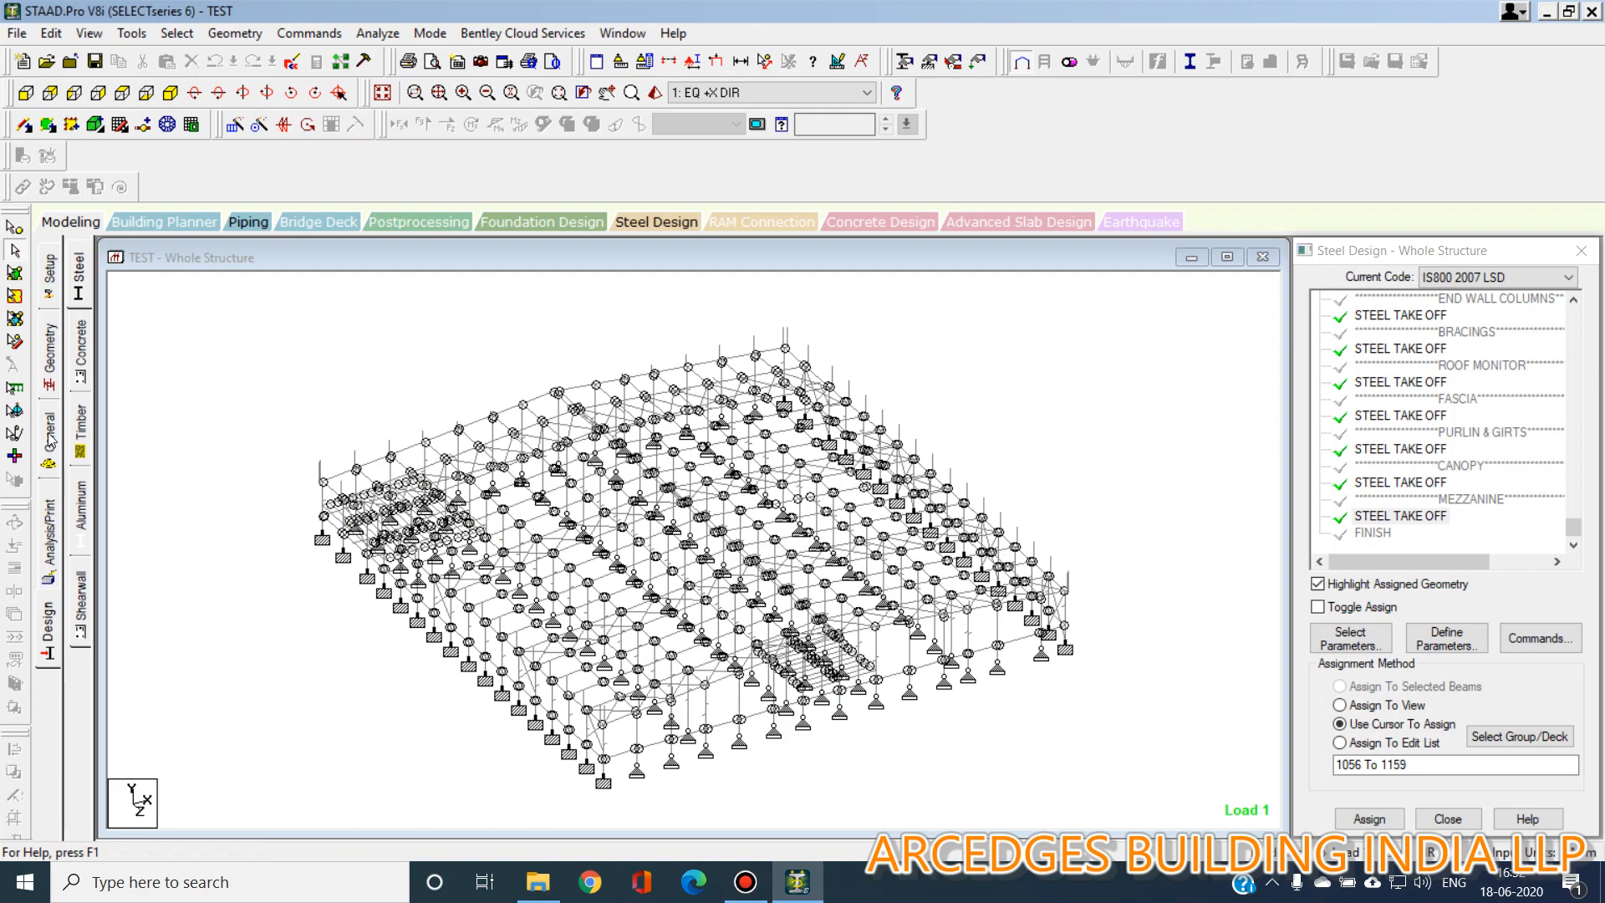
Open the load case details and highlight each dead load item of load case 3 DL on the model.
{"action": "left_click", "coordinate": [50, 437]}
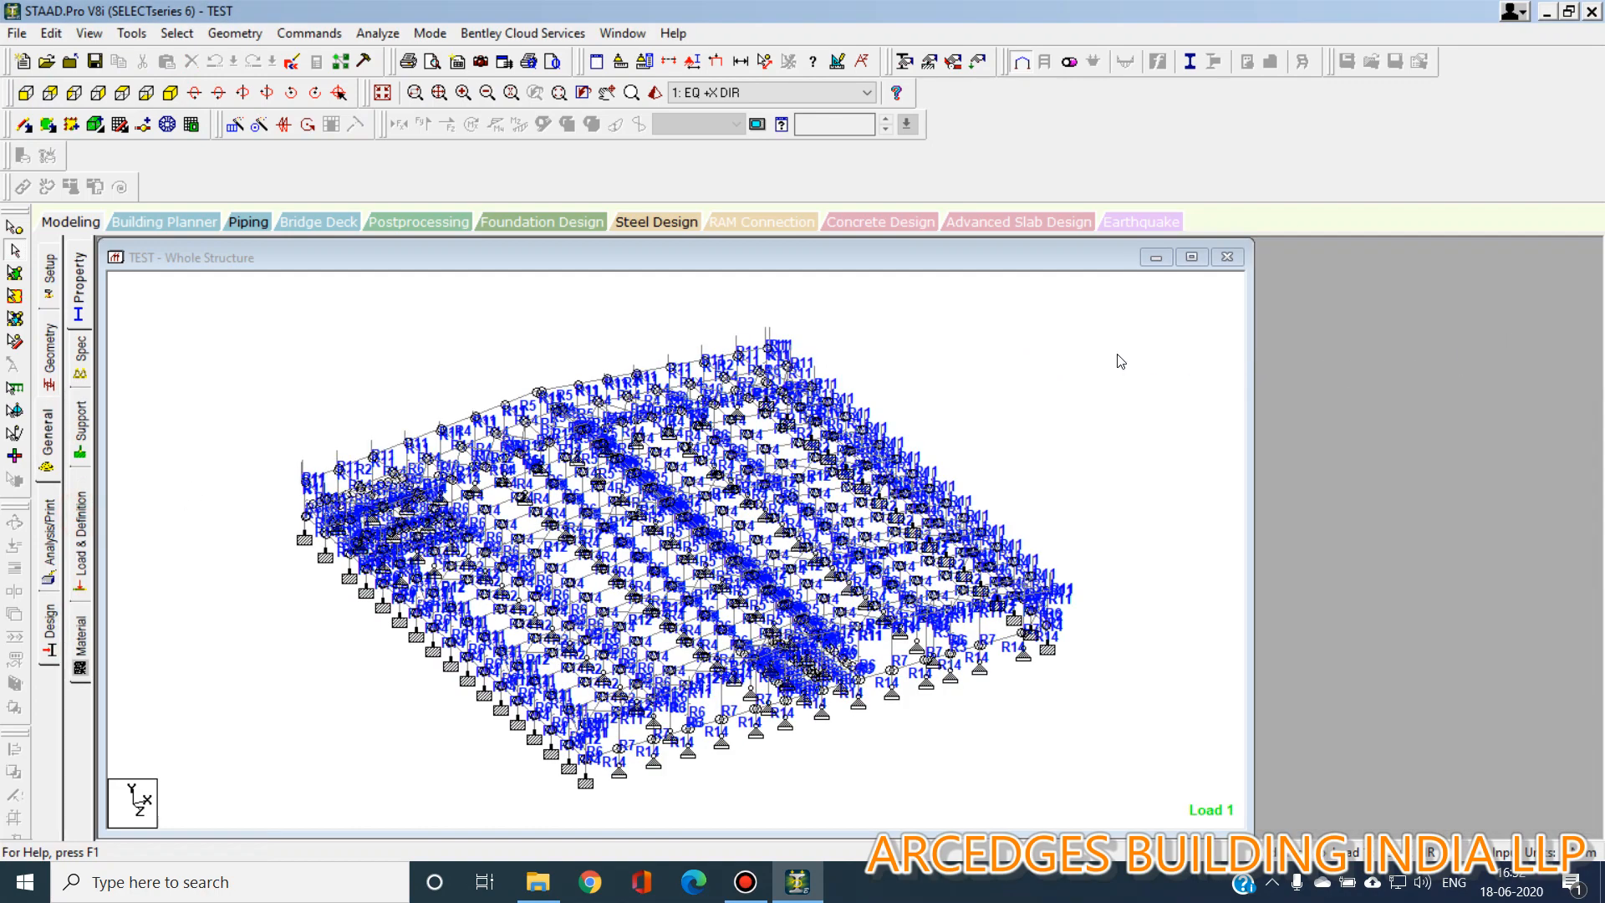
{"action": "left_click", "coordinate": [1269, 295]}
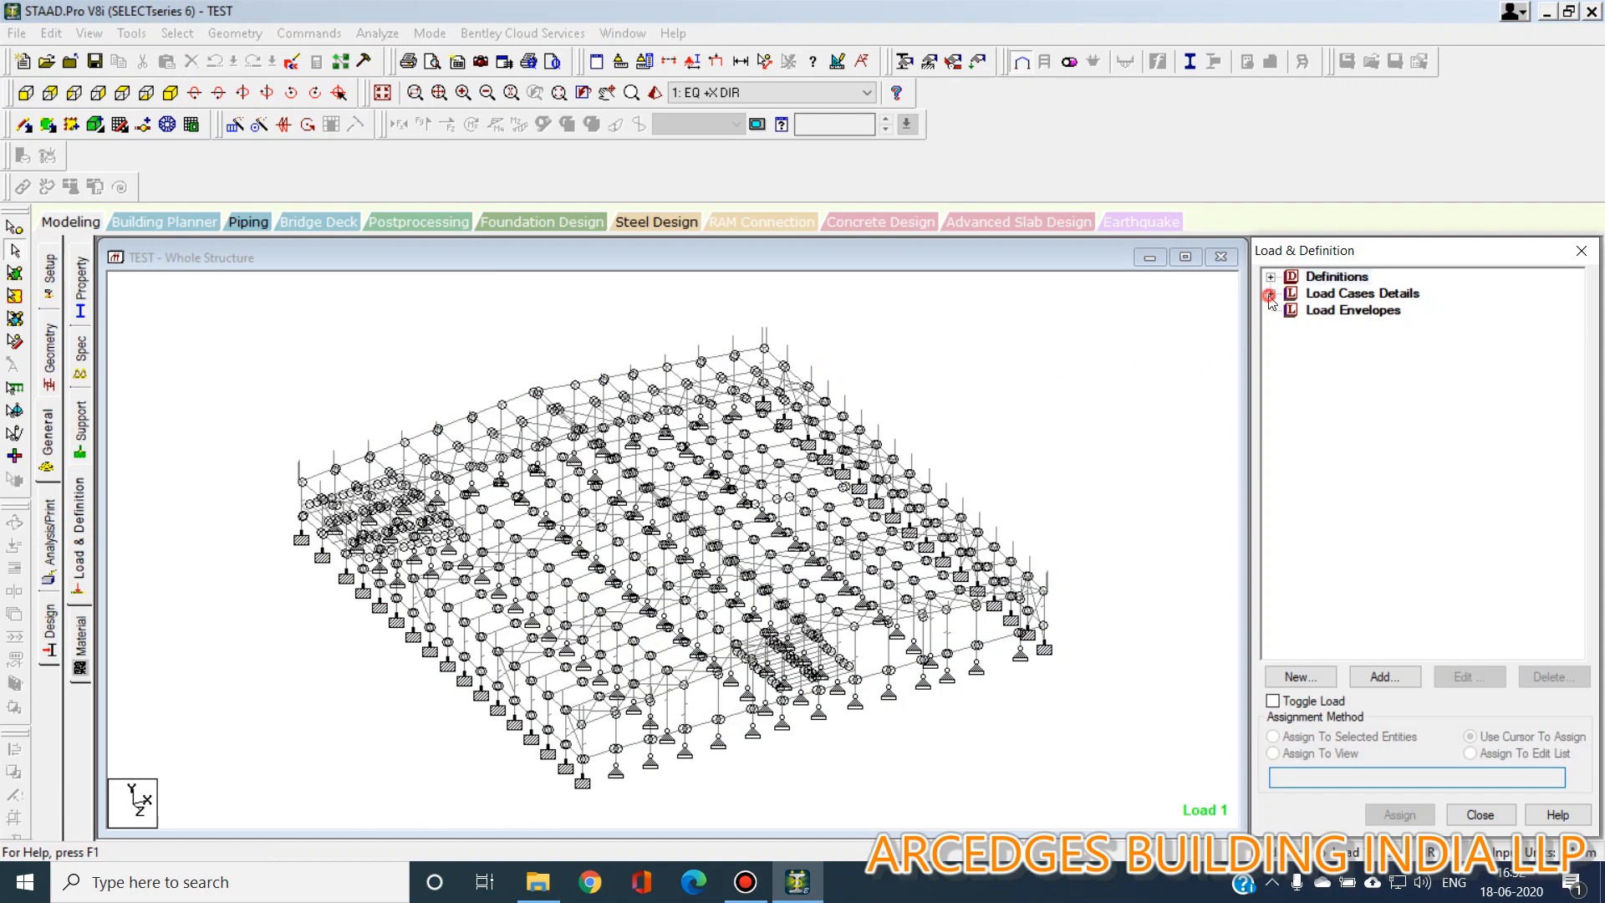
{"action": "left_click", "coordinate": [1291, 327]}
{"action": "left_click", "coordinate": [1394, 328]}
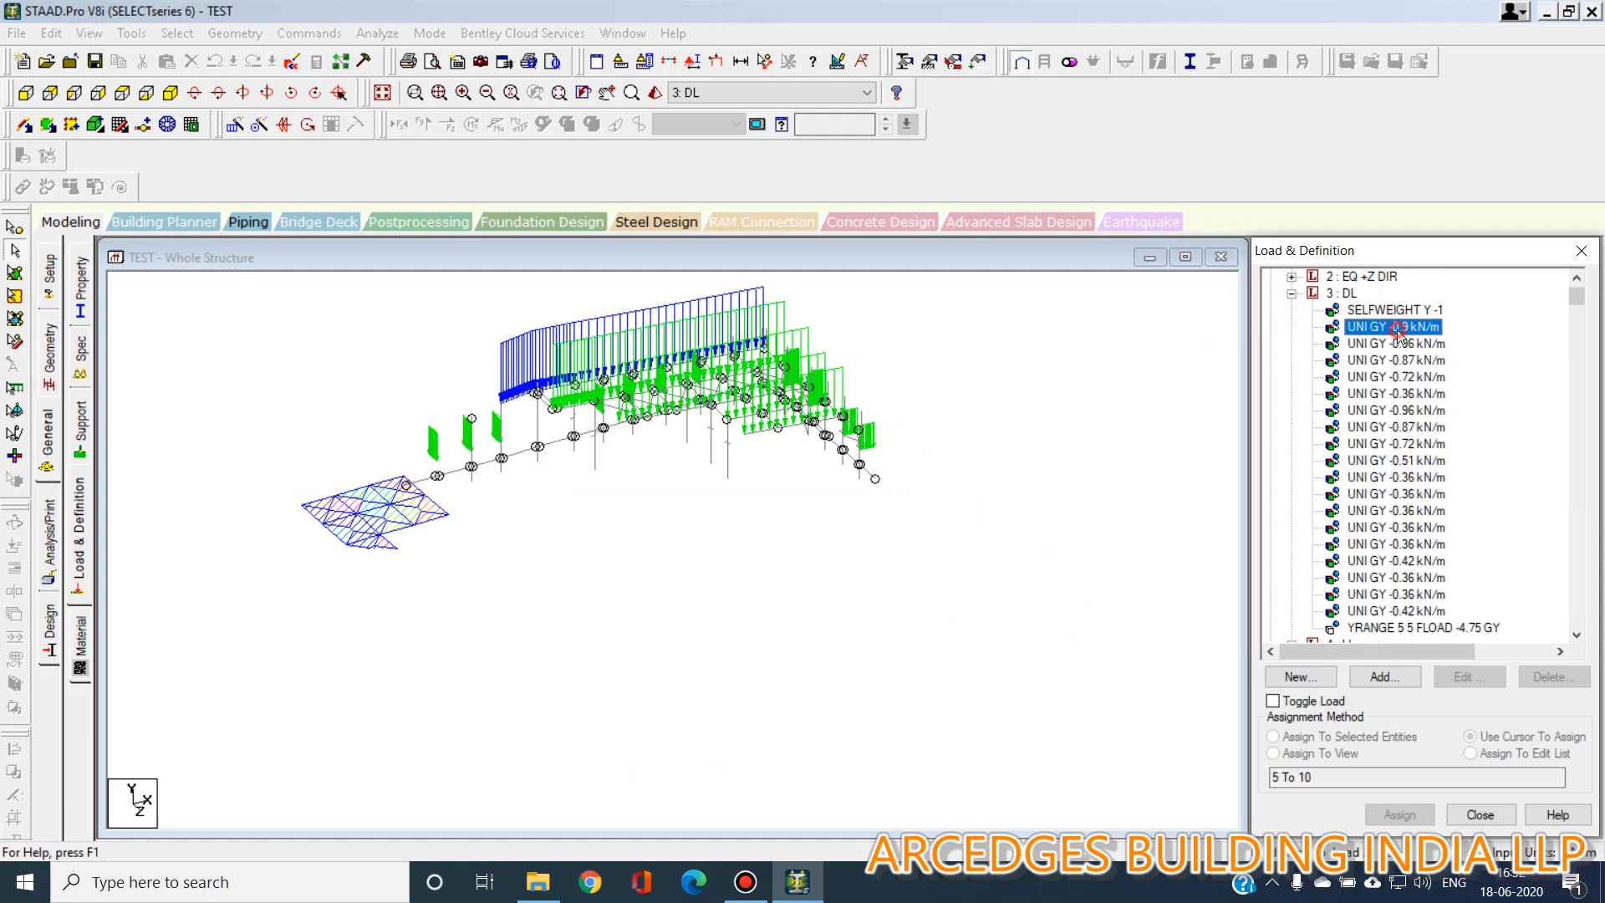
{"action": "left_click", "coordinate": [1401, 344]}
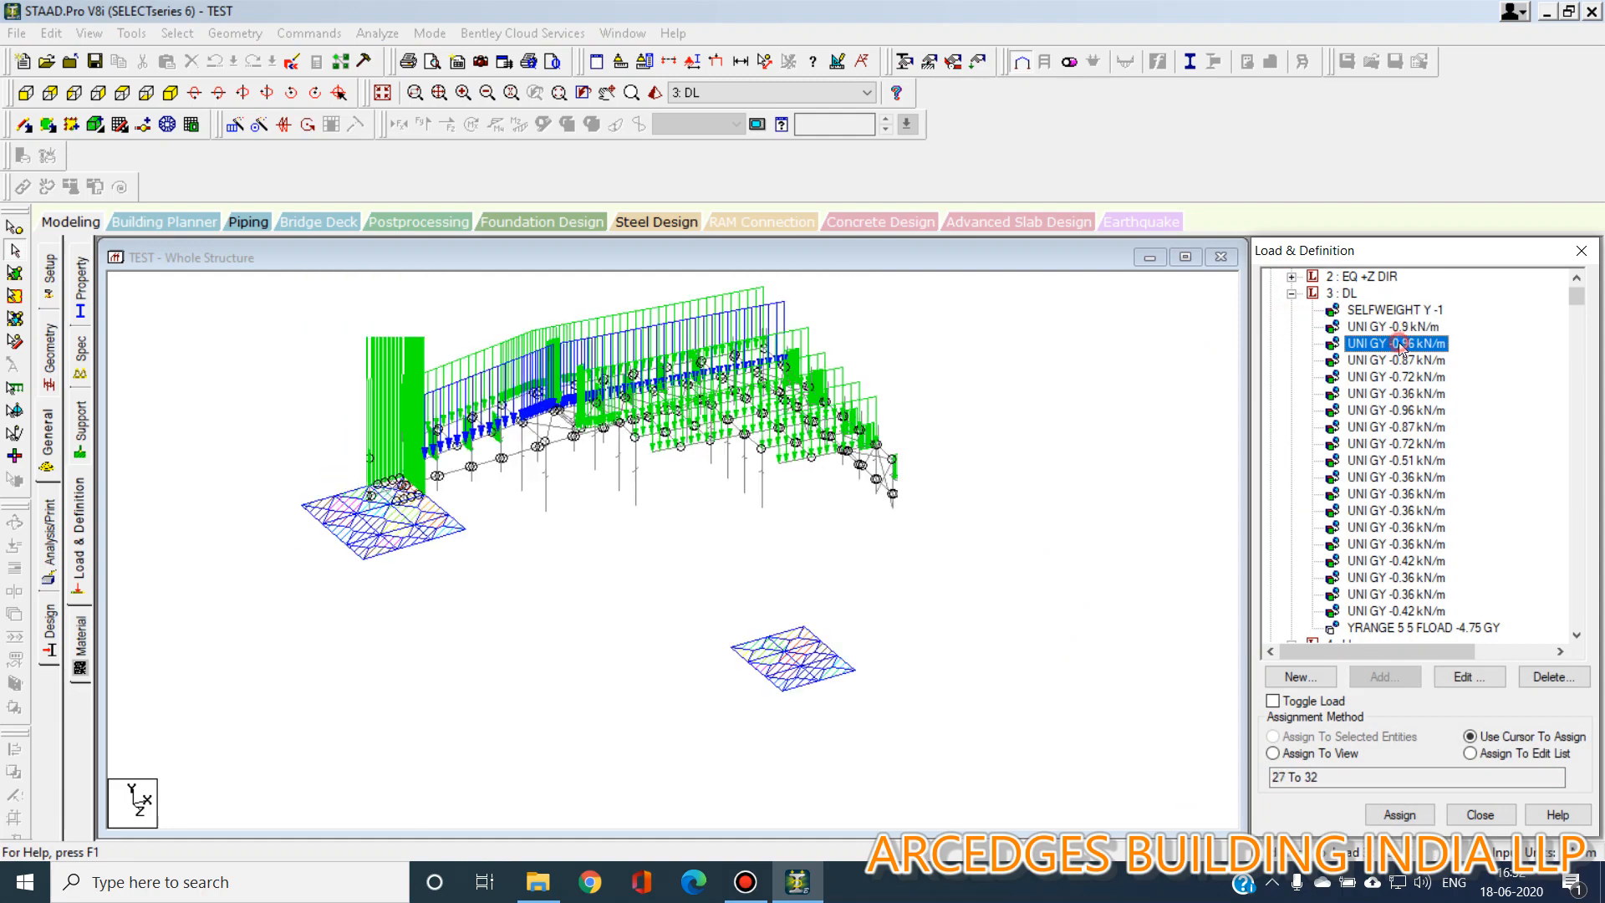
{"action": "left_click", "coordinate": [1403, 361]}
{"action": "left_click", "coordinate": [1406, 378]}
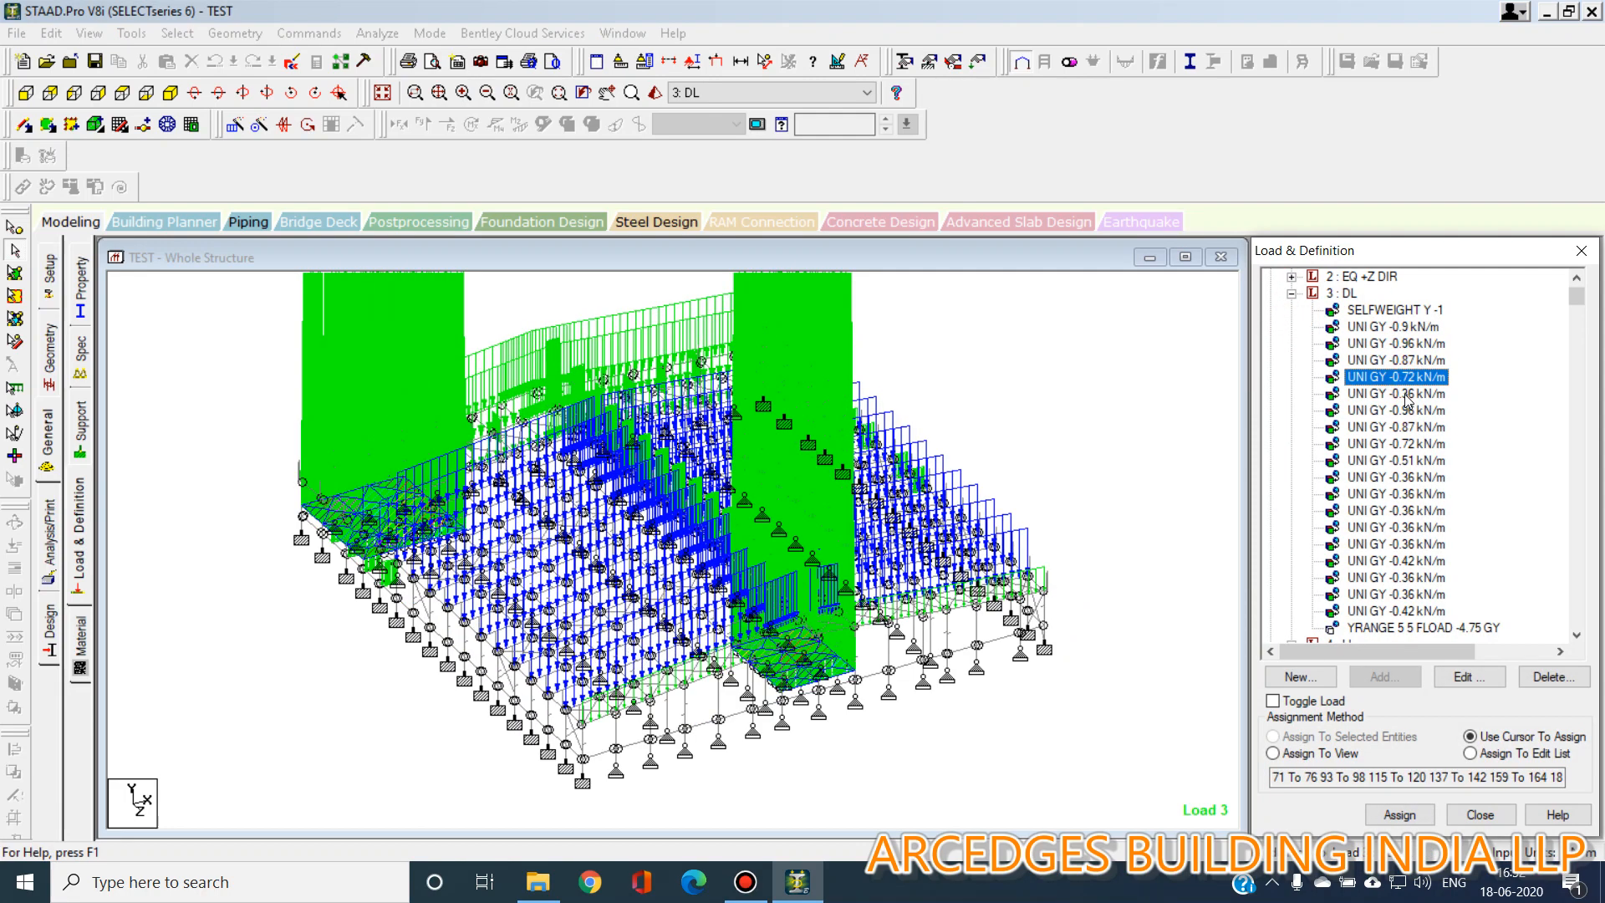
{"action": "left_click", "coordinate": [1406, 393]}
{"action": "left_click", "coordinate": [1407, 426]}
{"action": "left_click", "coordinate": [1407, 477]}
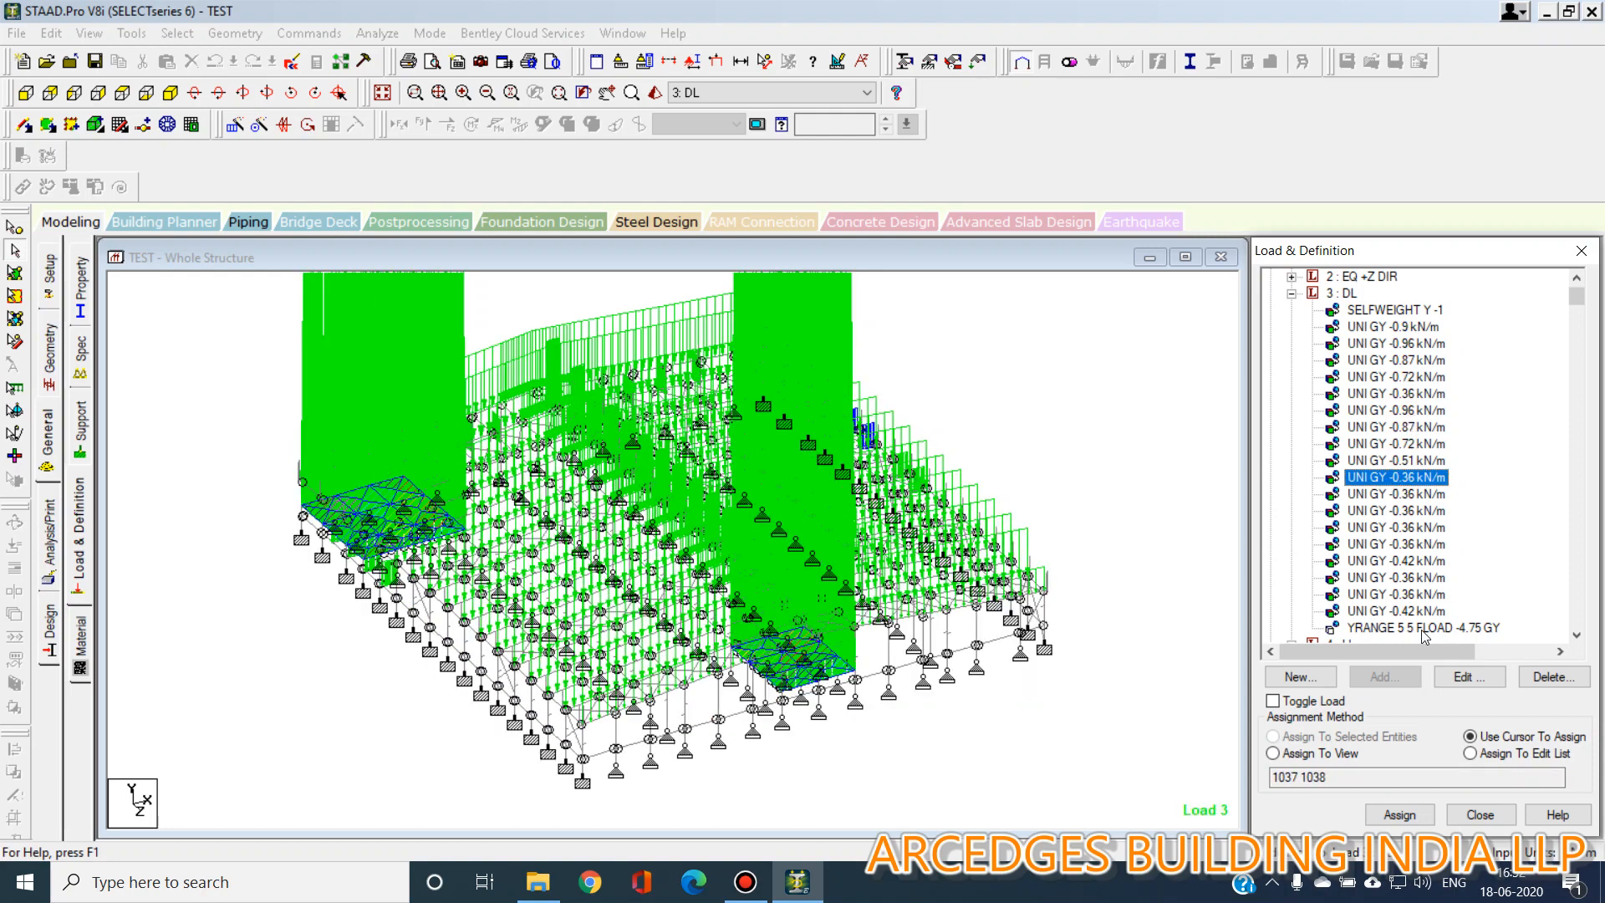
{"action": "left_click", "coordinate": [1424, 628]}
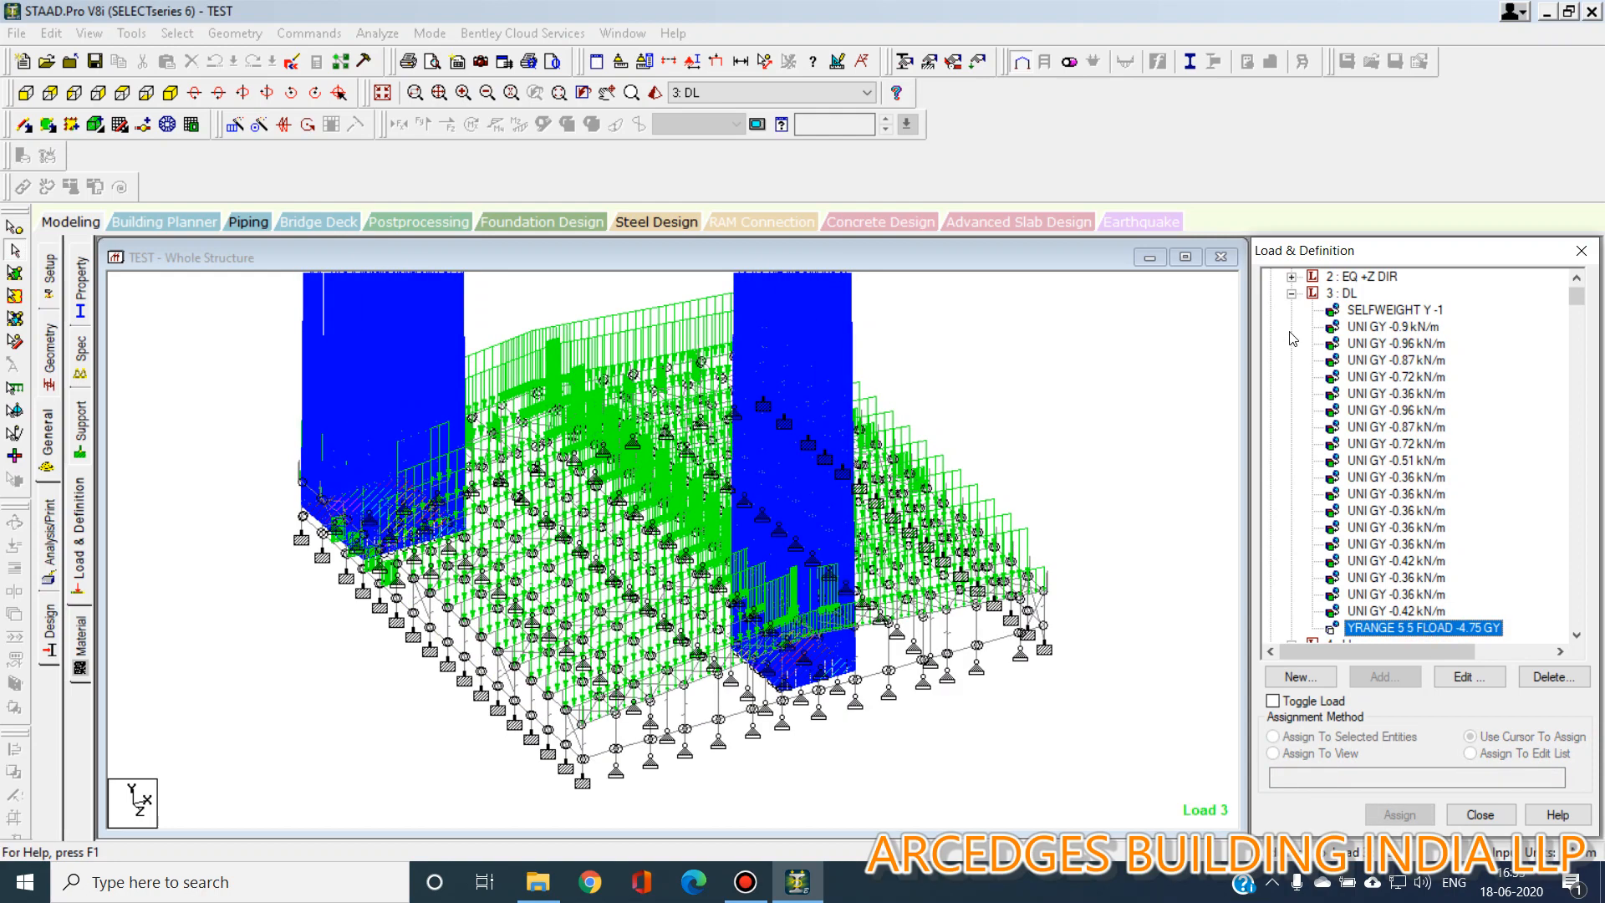
Expand load case 4 LL and highlight its uniform and floor load items on the model.
{"action": "left_click", "coordinate": [1291, 294]}
{"action": "left_click", "coordinate": [1291, 310]}
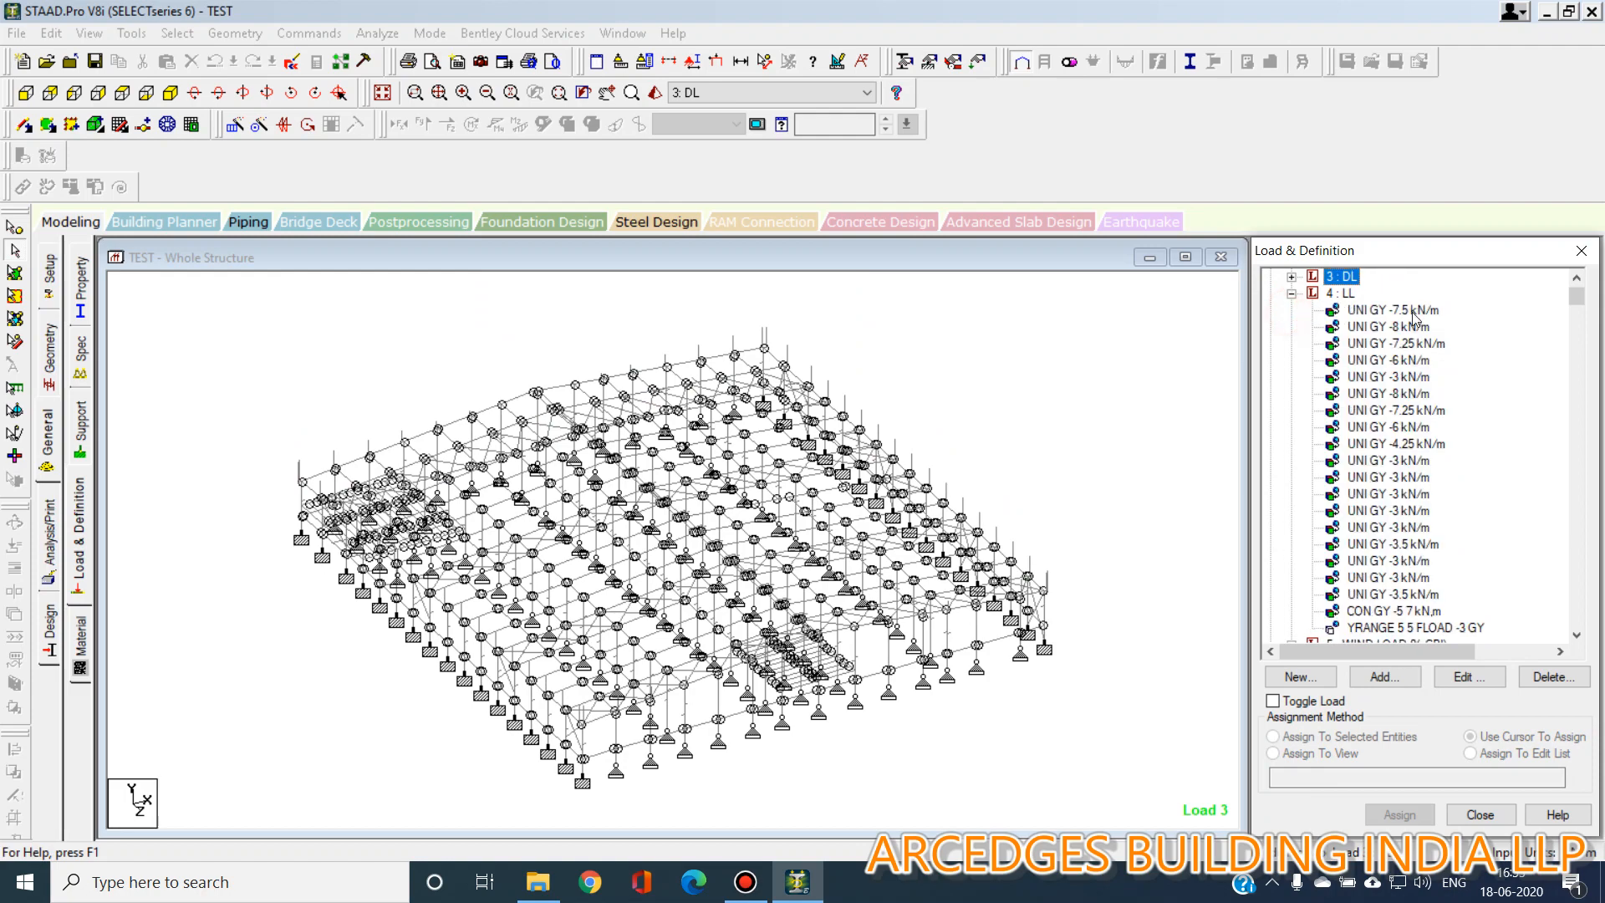
{"action": "left_click", "coordinate": [1412, 310]}
{"action": "left_click", "coordinate": [1416, 327]}
{"action": "left_click", "coordinate": [1419, 360]}
{"action": "left_click", "coordinate": [1423, 411]}
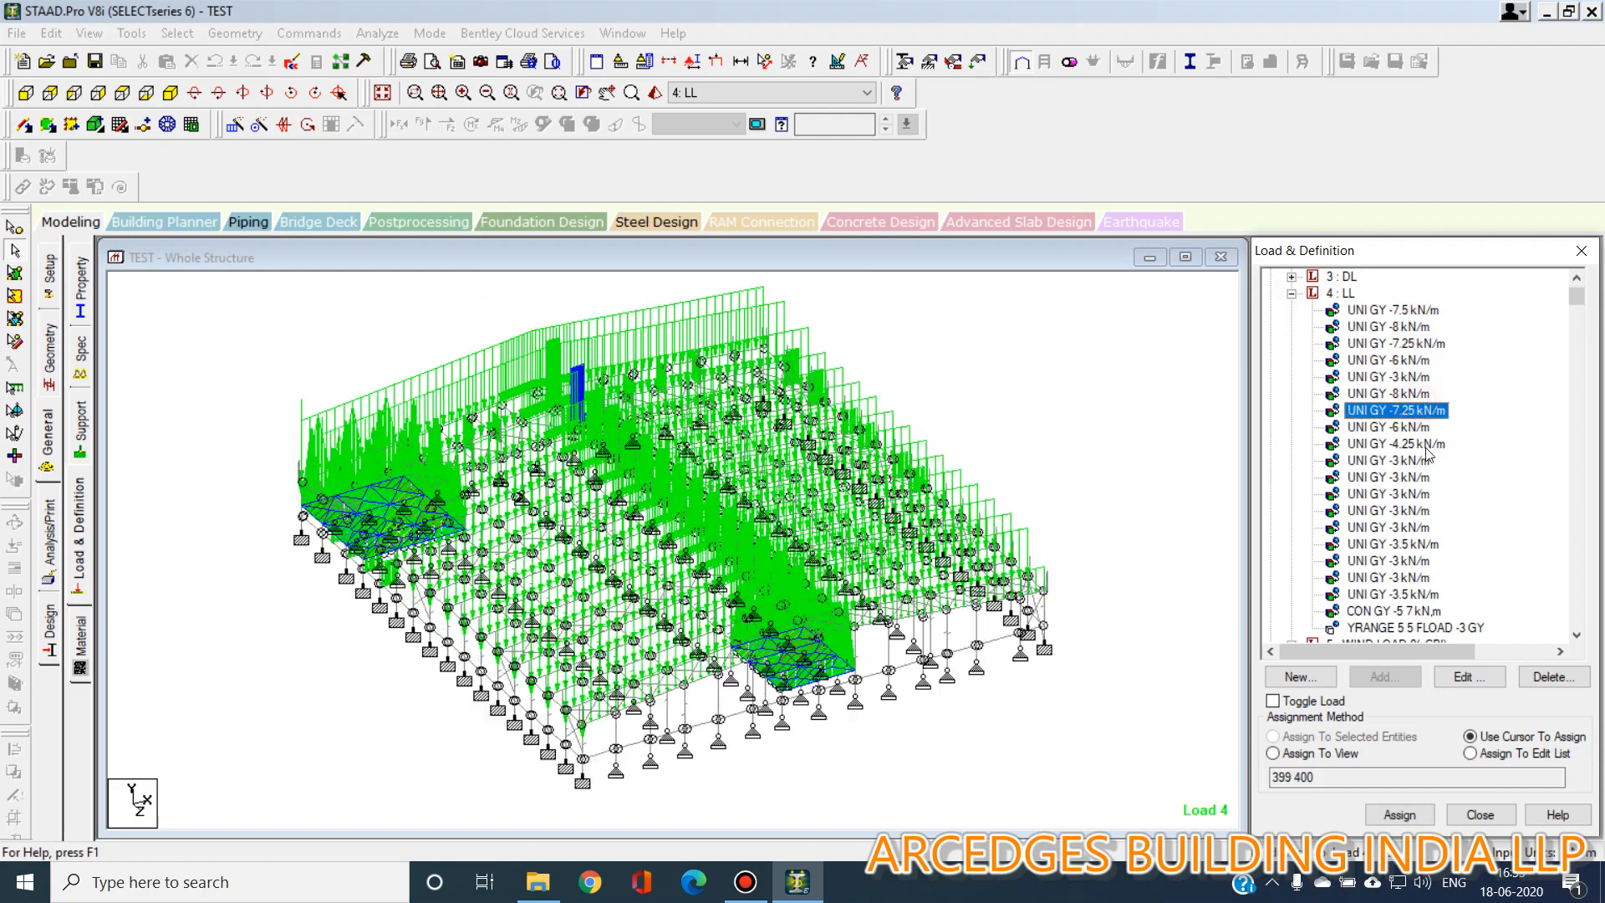
{"action": "left_click", "coordinate": [1438, 628]}
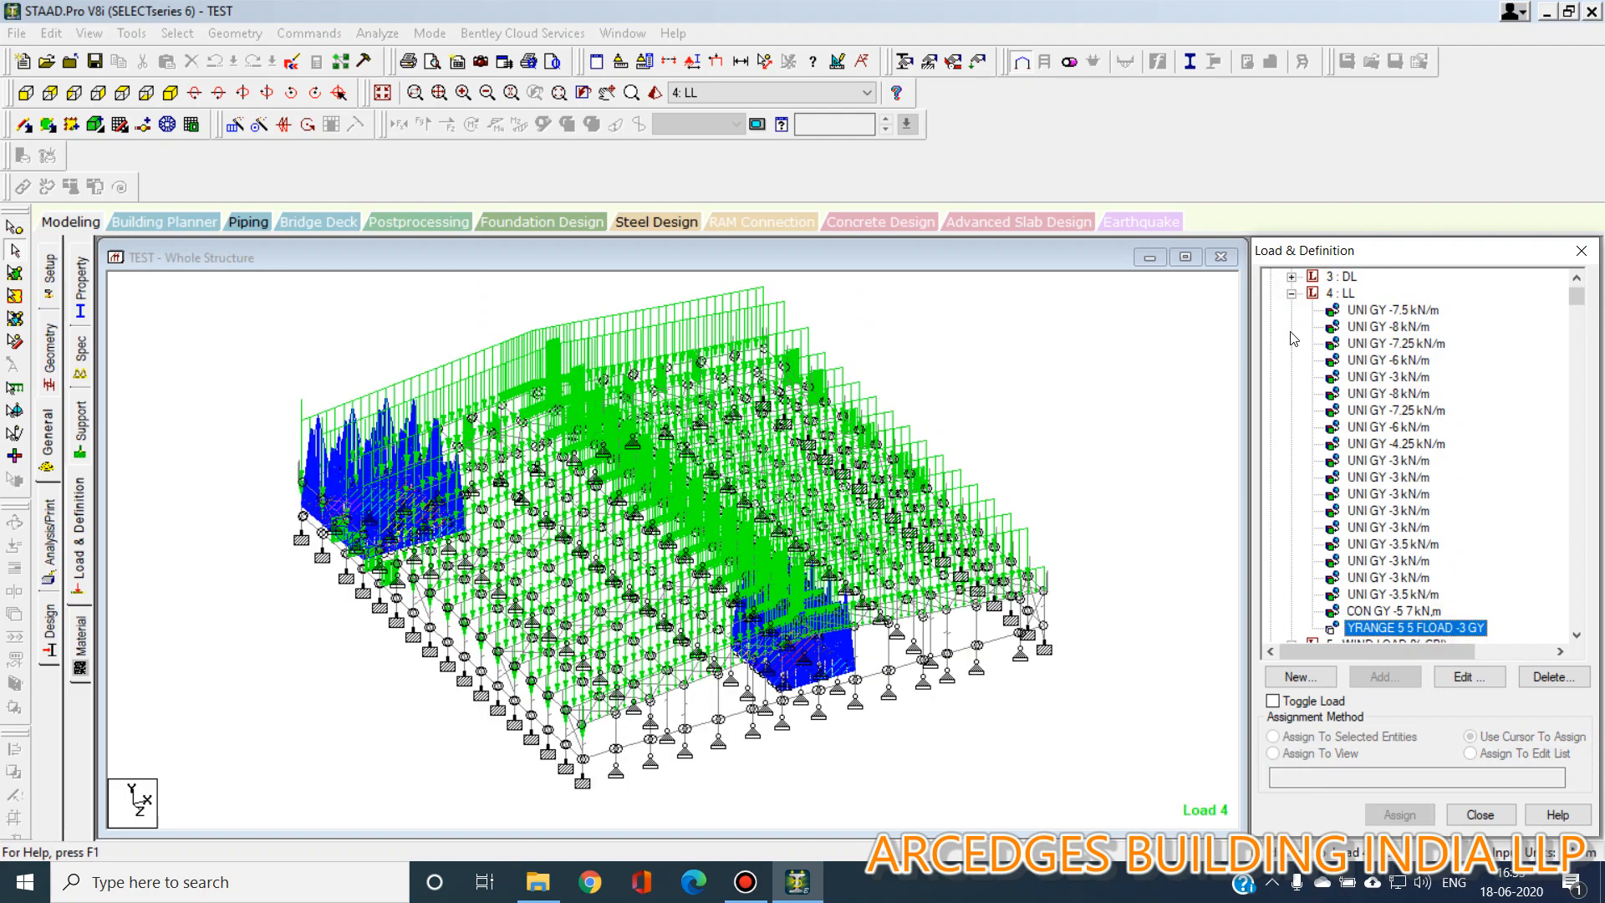
Expand load case 5 WIND LOAD 0(+CPI) and inspect its member loads in isometric and front views.
{"action": "left_click", "coordinate": [1292, 294]}
{"action": "left_click", "coordinate": [1292, 310]}
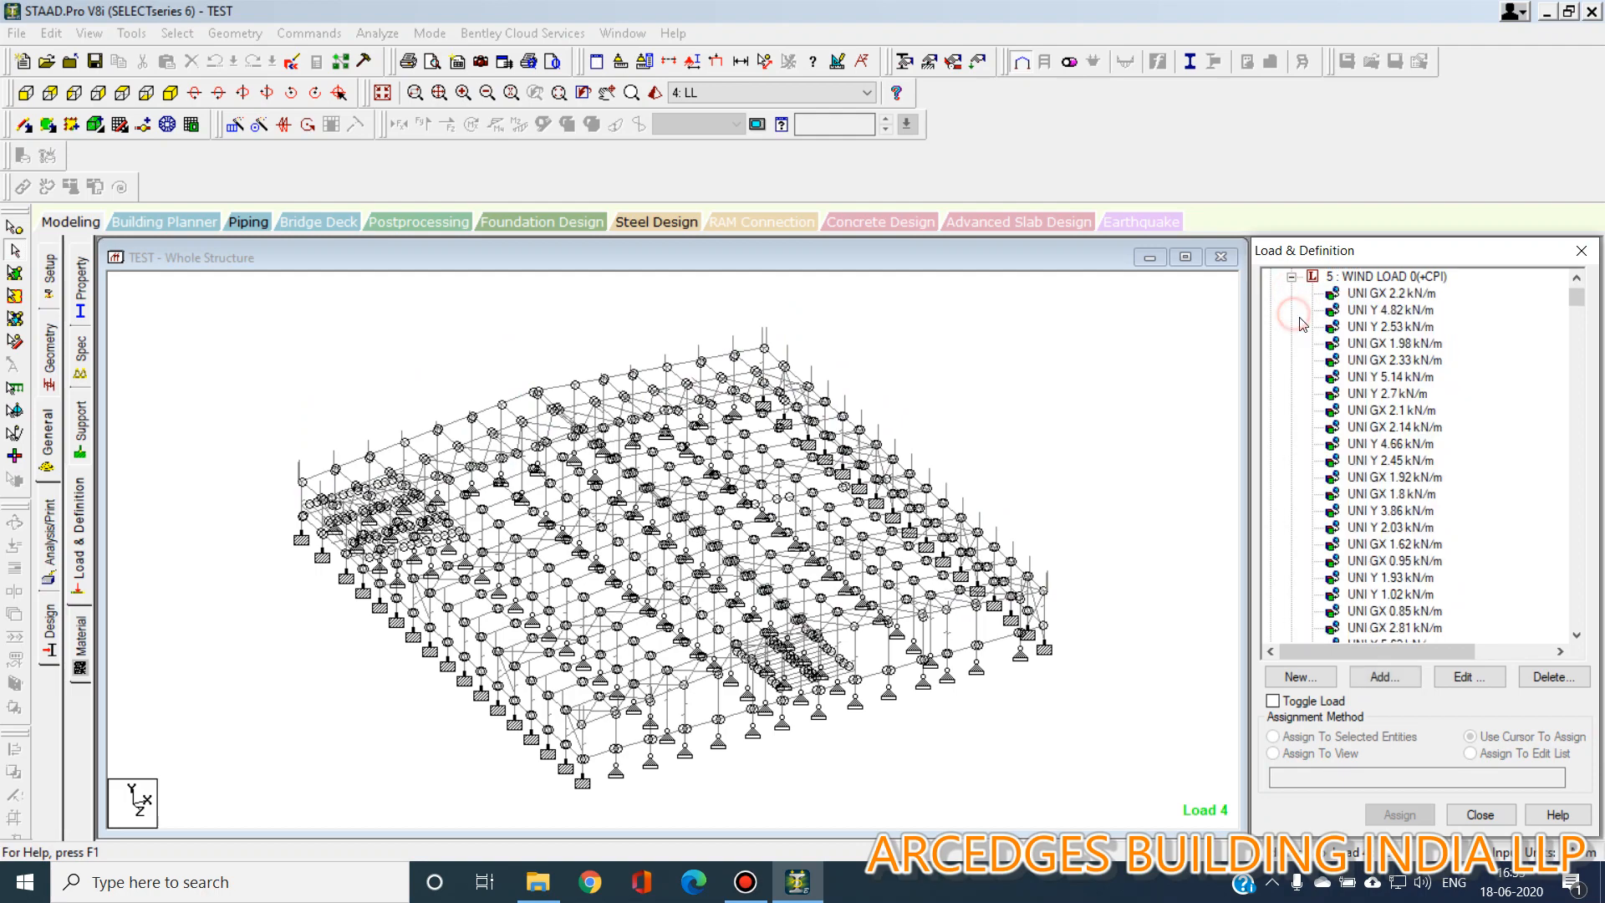
{"action": "left_click", "coordinate": [1394, 293]}
{"action": "left_click", "coordinate": [1400, 343]}
{"action": "left_click", "coordinate": [1394, 393]}
{"action": "left_click", "coordinate": [1421, 443]}
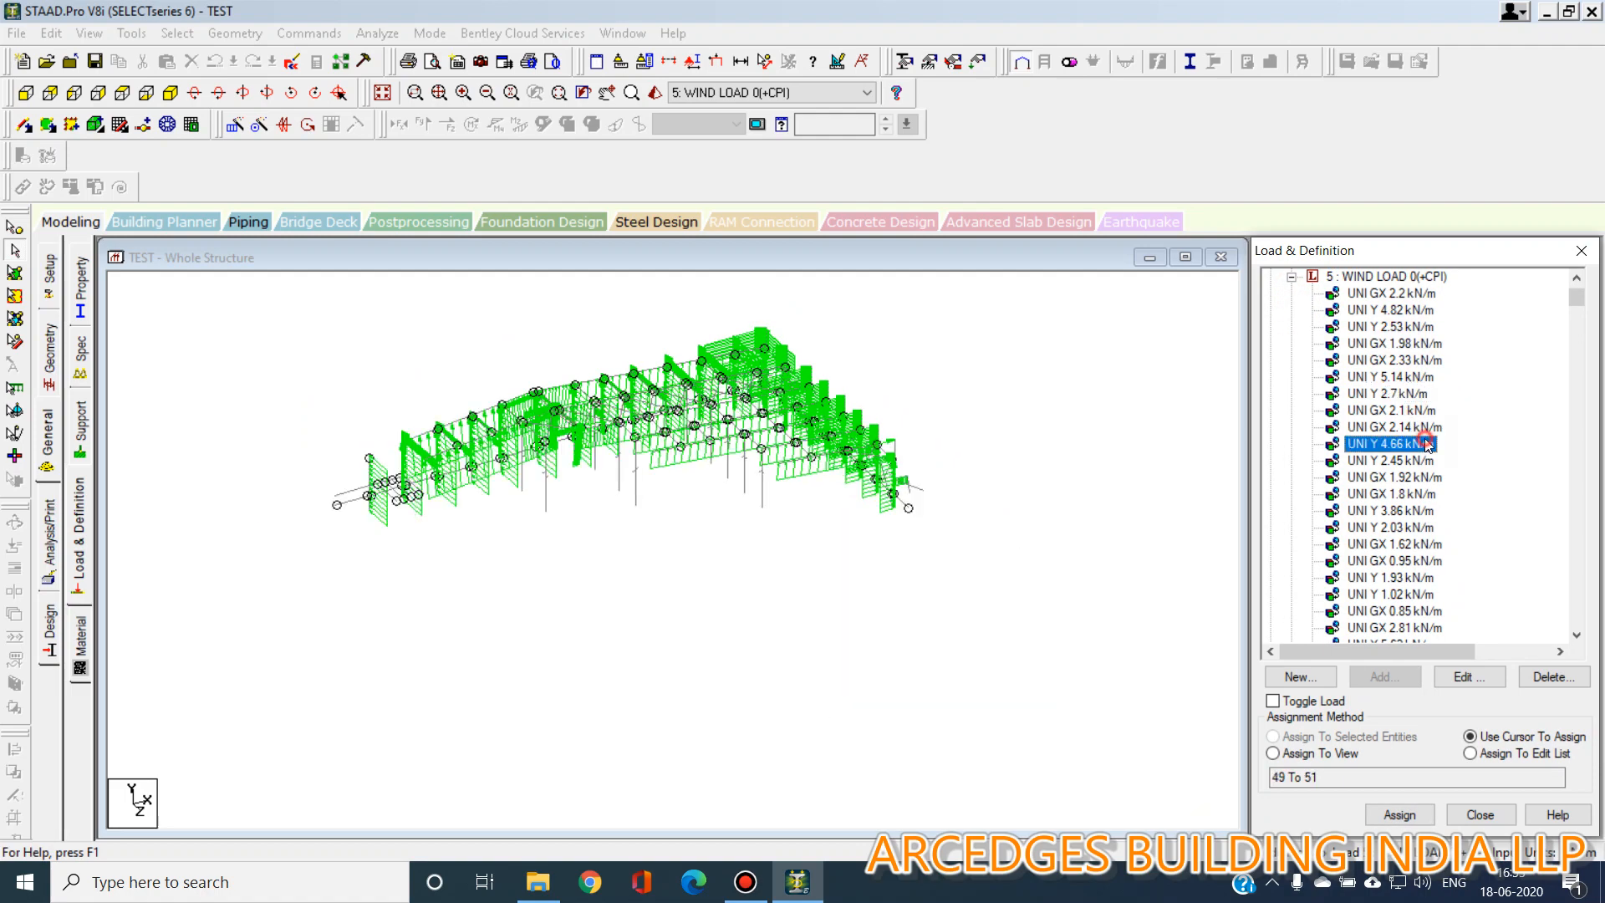
{"action": "left_click", "coordinate": [1291, 277]}
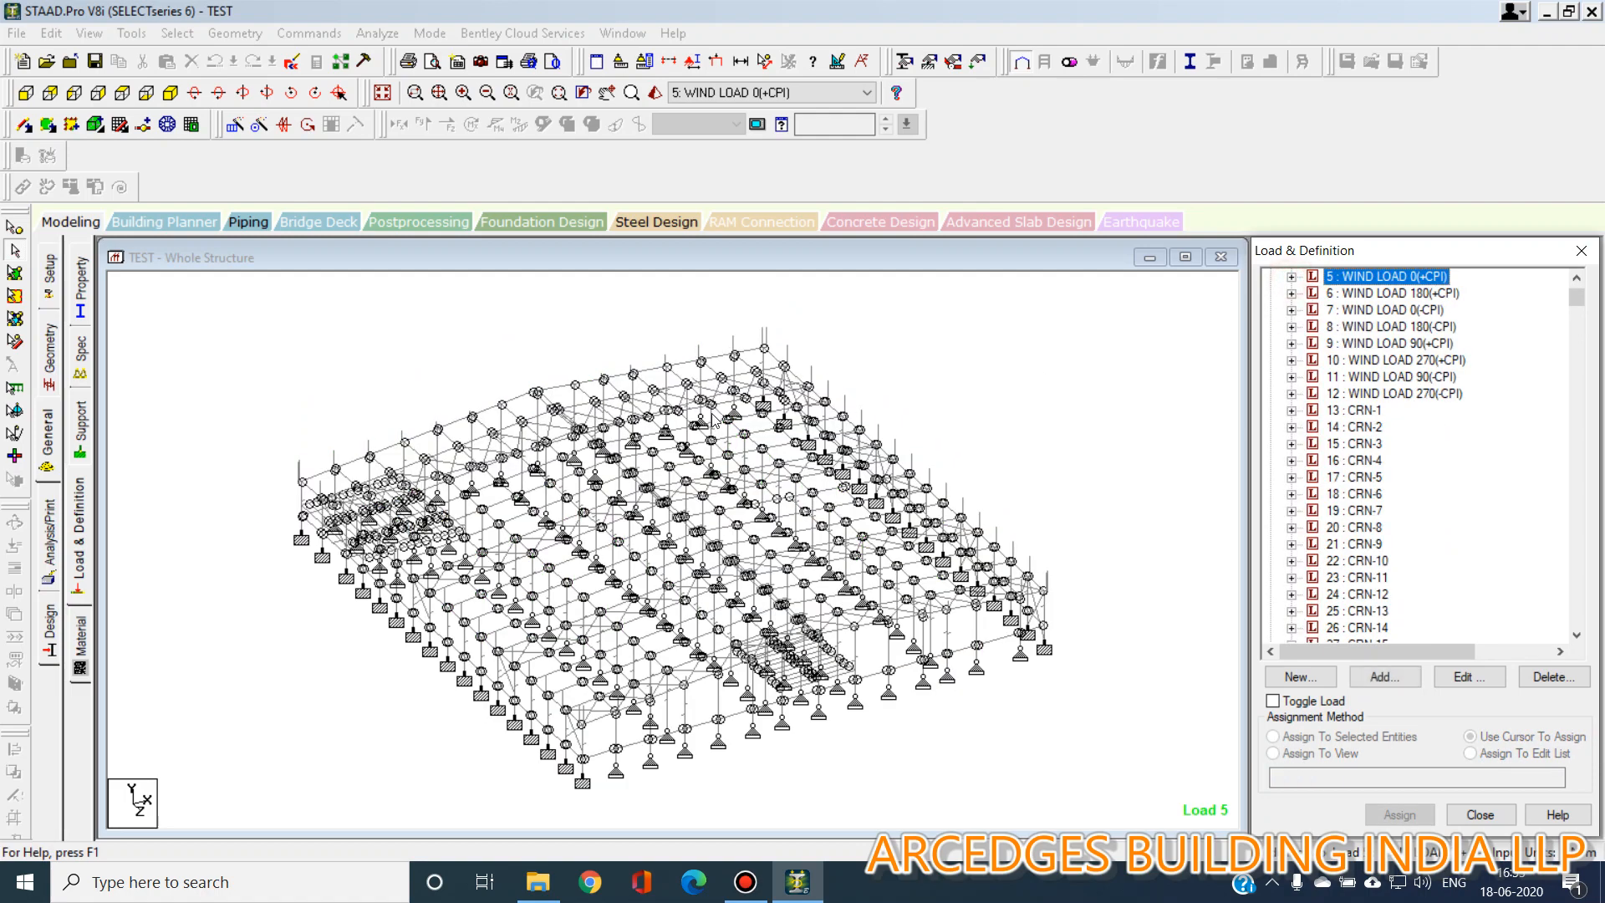
{"action": "left_click", "coordinate": [1291, 277]}
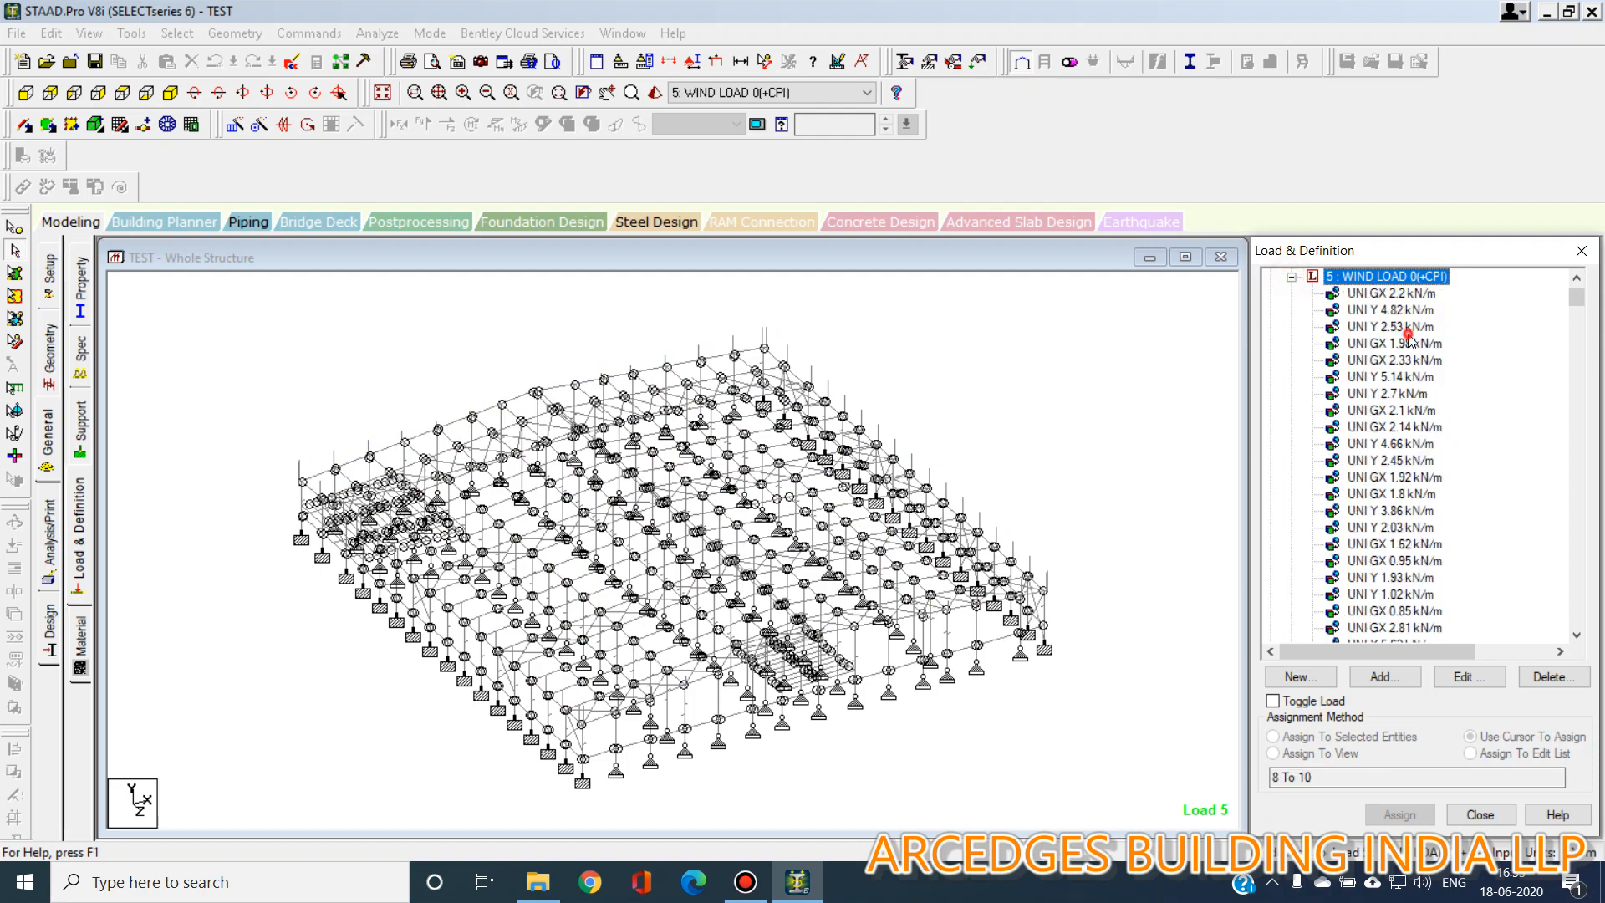
{"action": "left_click", "coordinate": [1409, 330]}
{"action": "scroll", "coordinate": [543, 459], "scroll_direction": "up", "scroll_amount": 2}
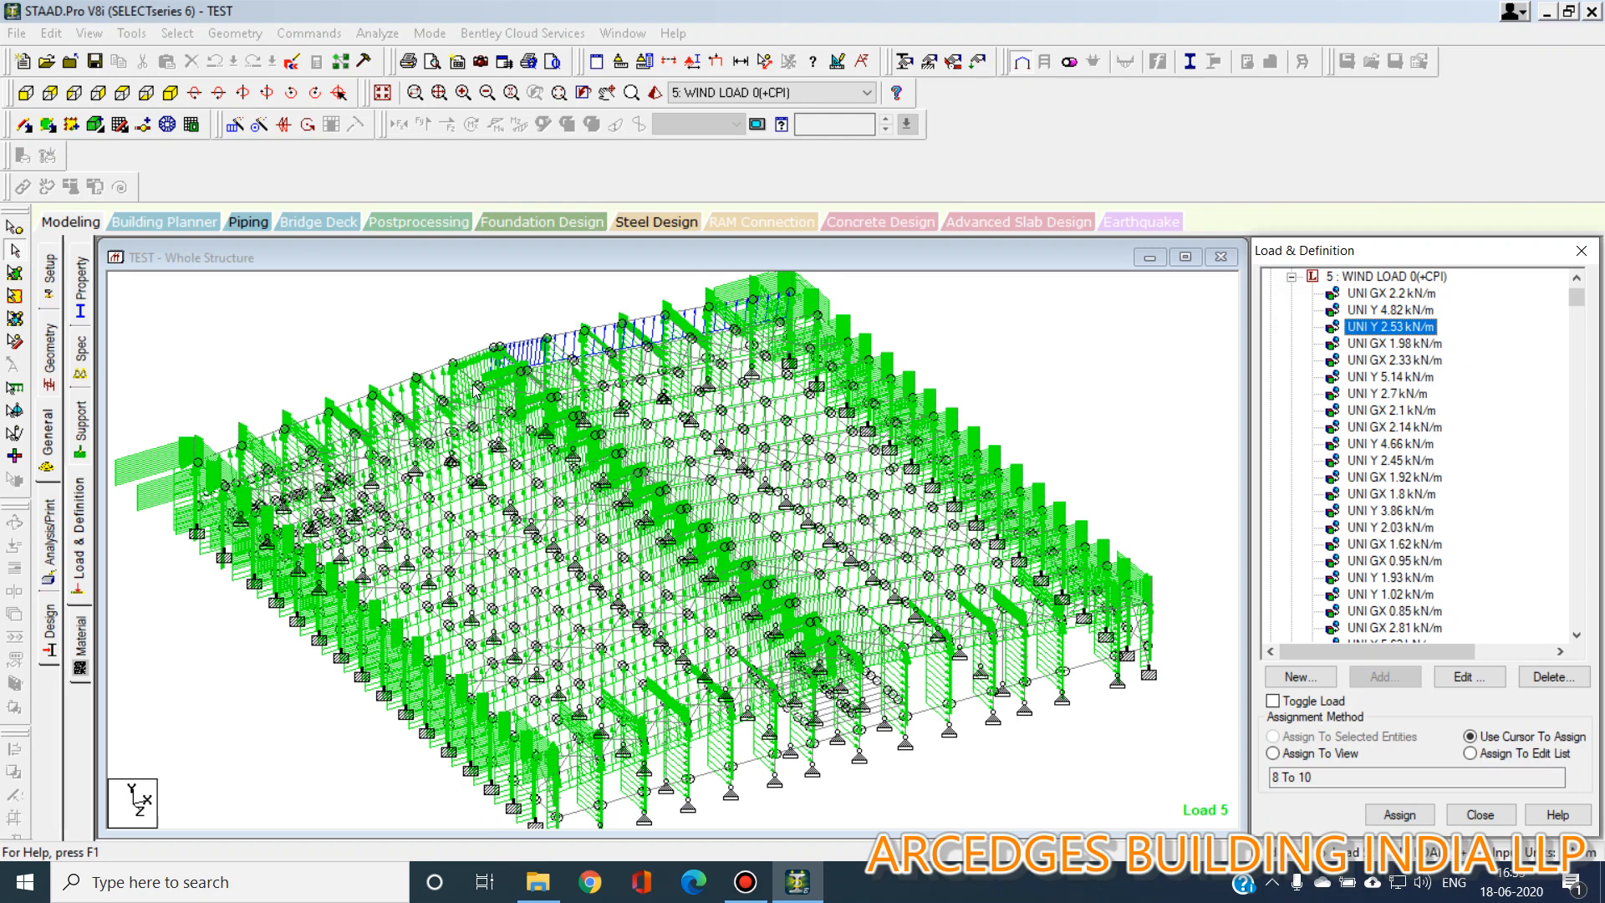
{"action": "left_click", "coordinate": [25, 92]}
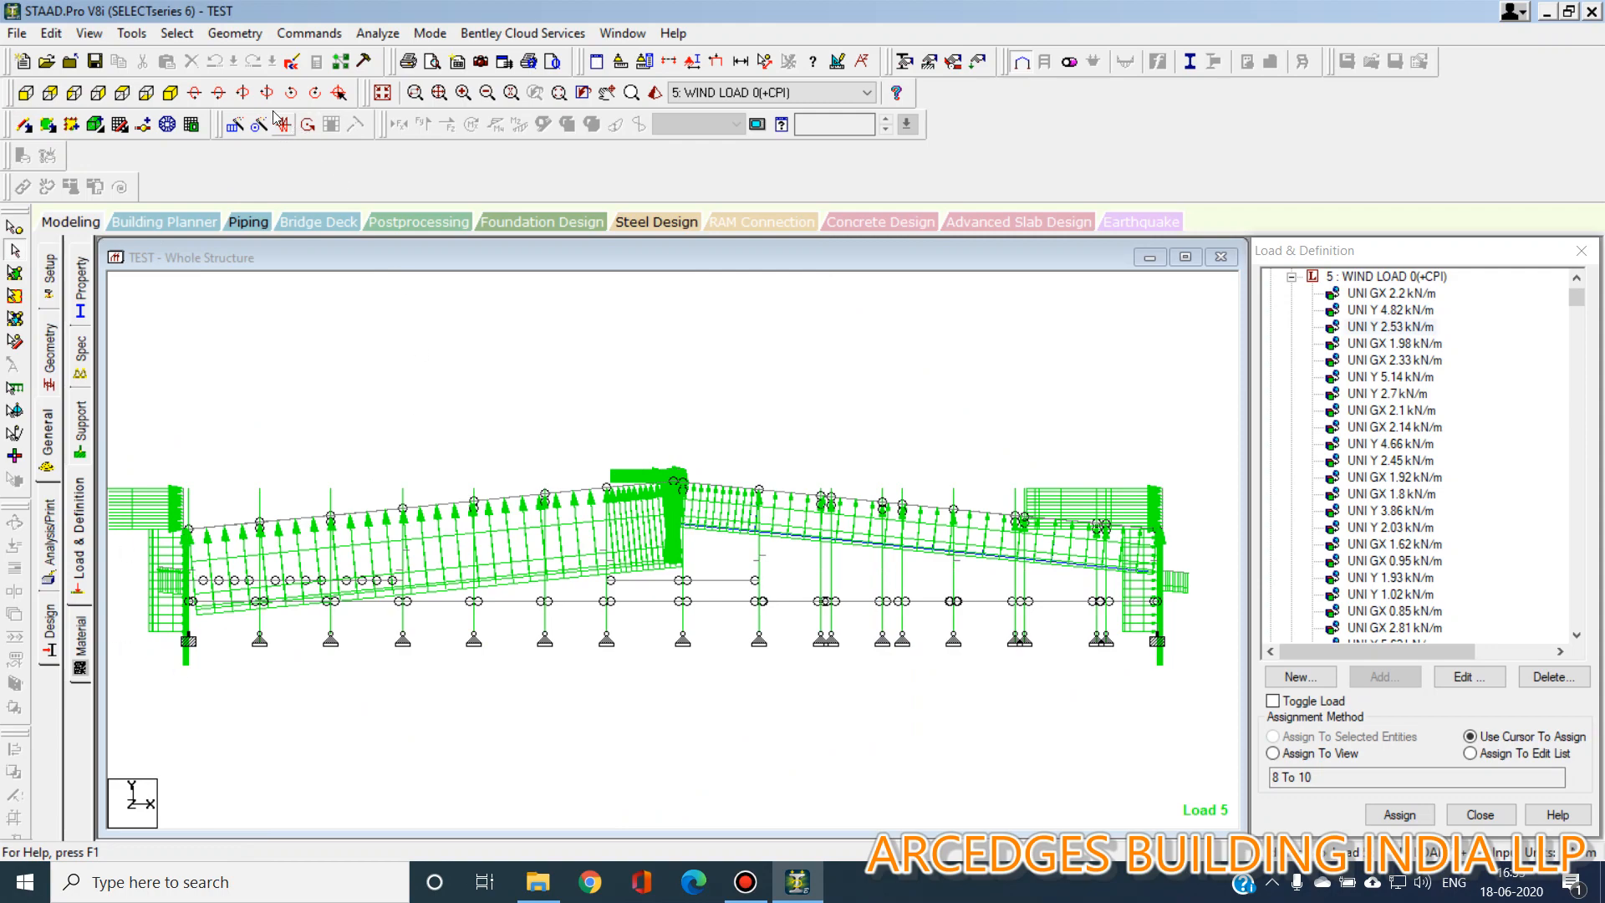
{"action": "left_click", "coordinate": [171, 92]}
{"action": "left_click", "coordinate": [1291, 277]}
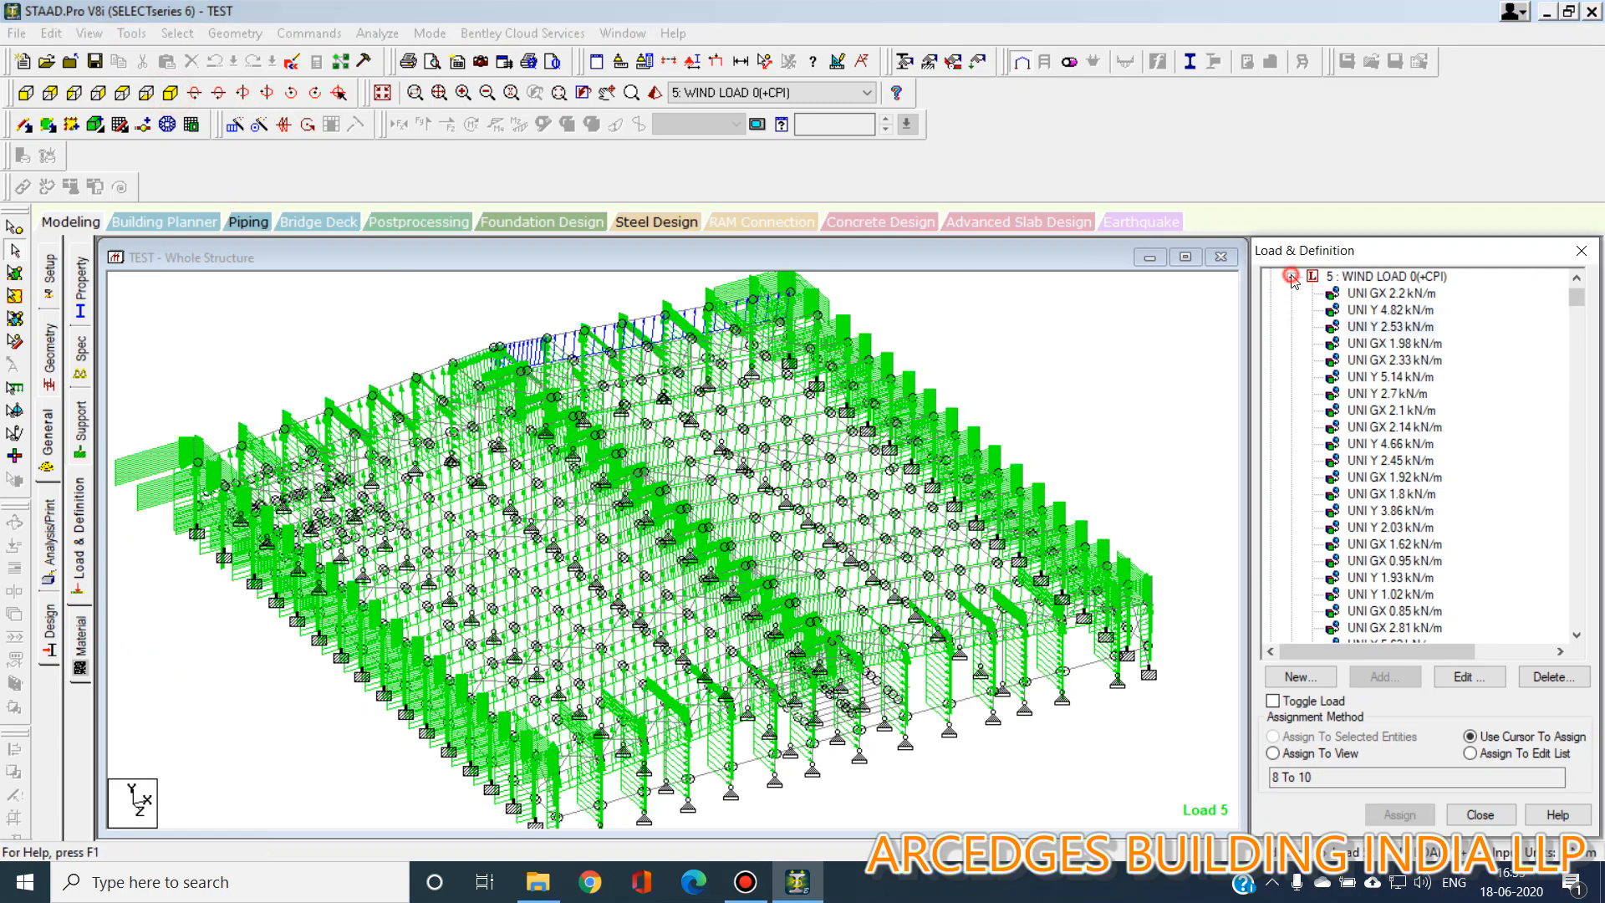
Expand crane load case 13 CRN-1 and highlight its first crane force item on the model.
{"action": "left_click", "coordinate": [1291, 410]}
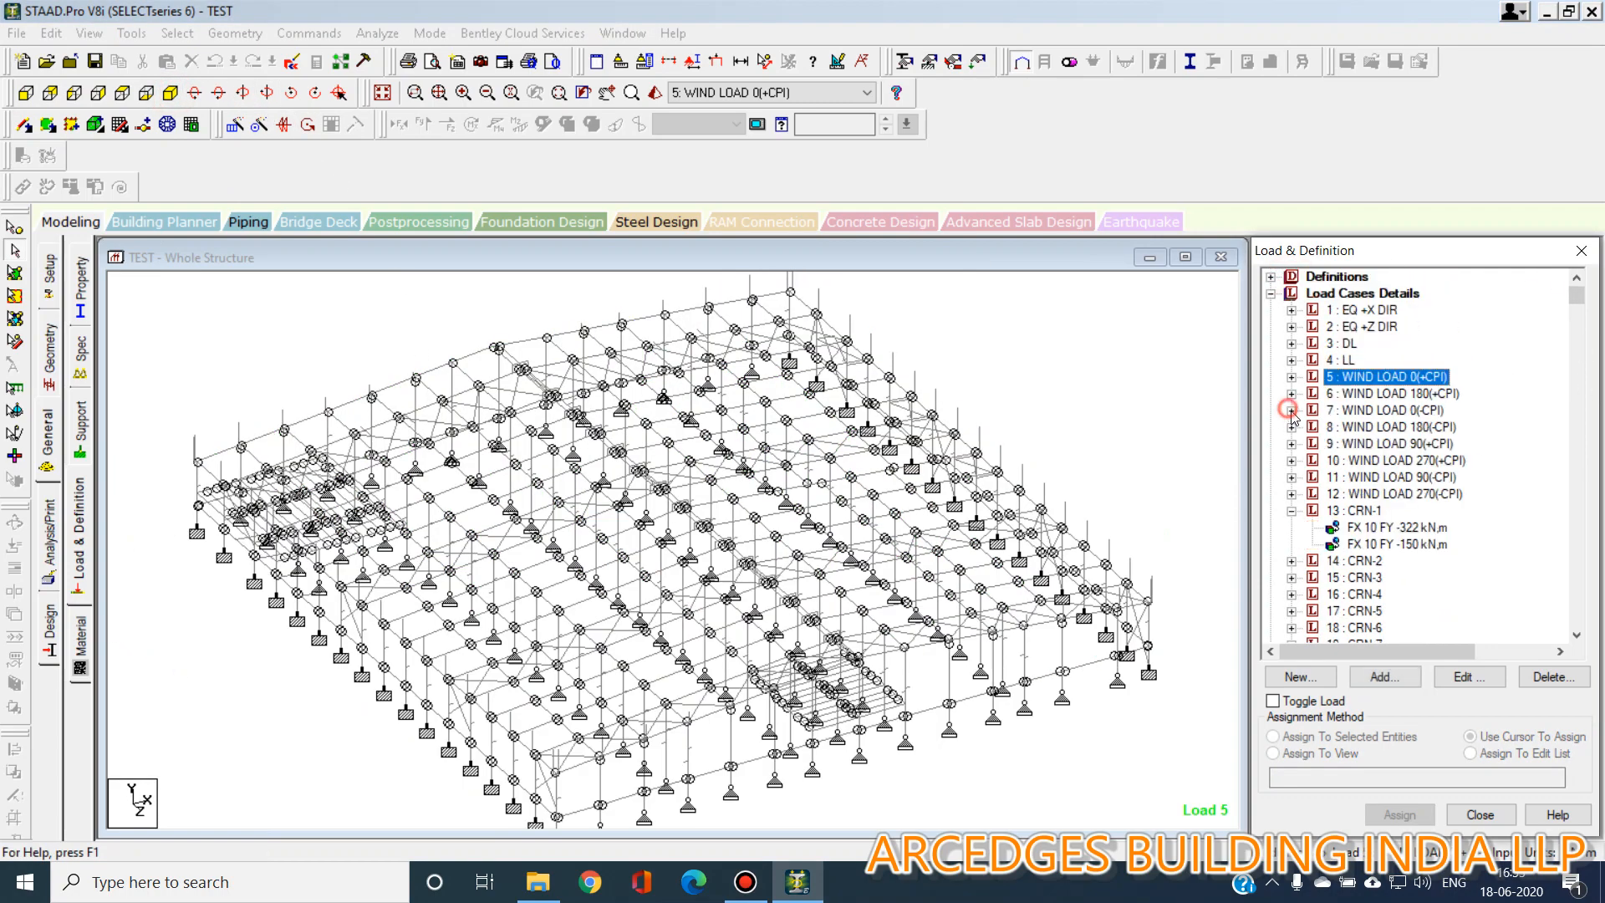
{"action": "left_click", "coordinate": [1383, 528]}
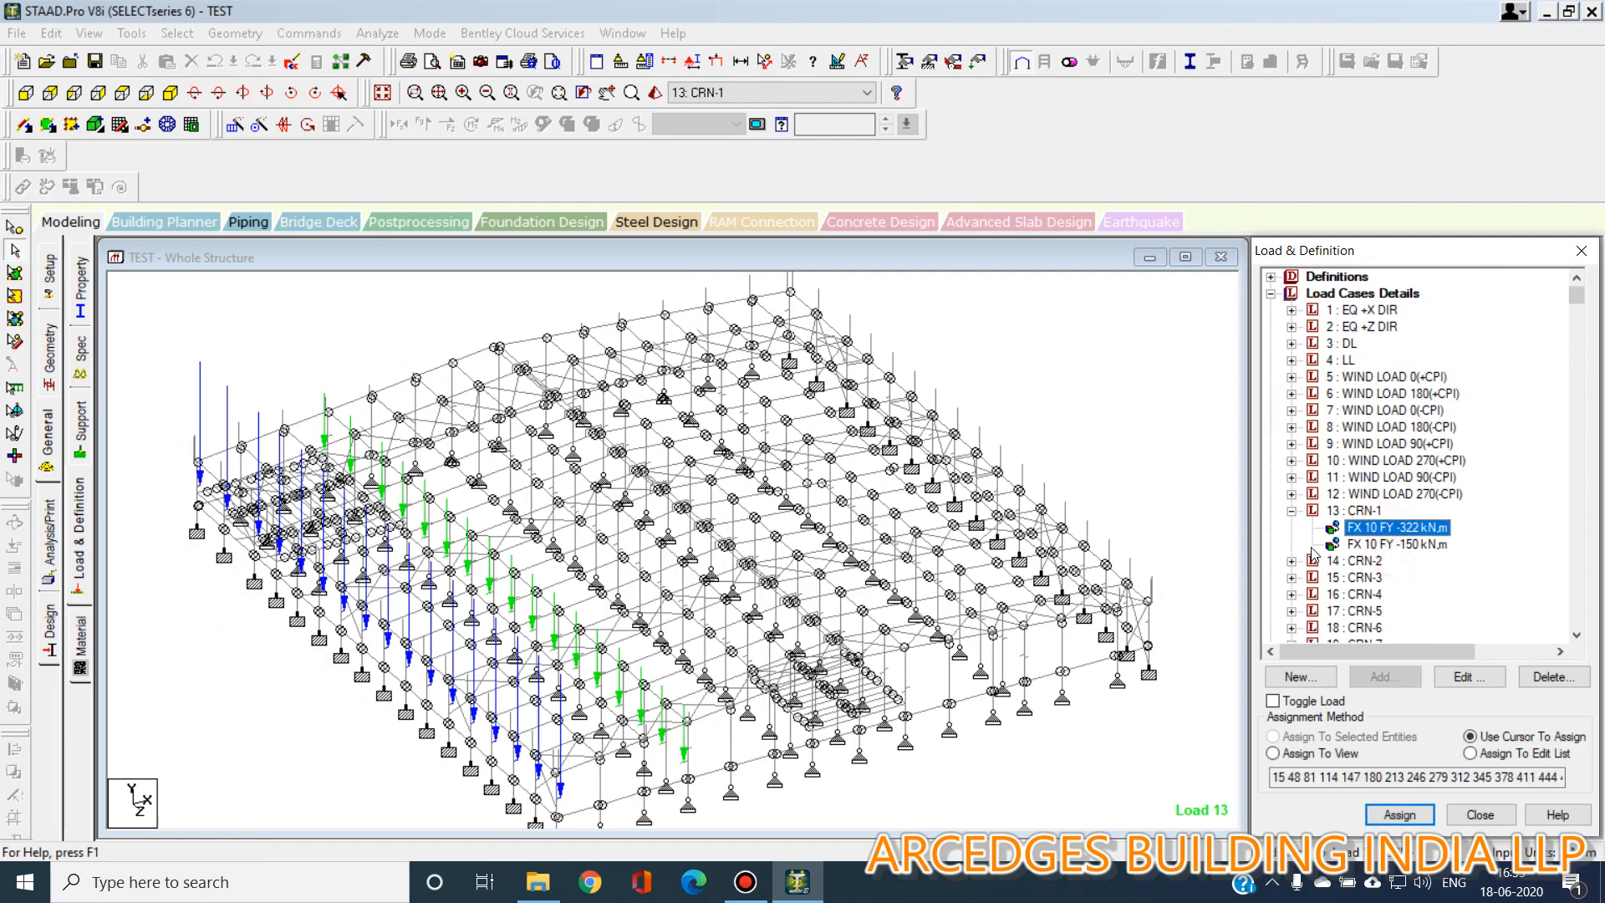
{"action": "left_click", "coordinate": [1292, 511]}
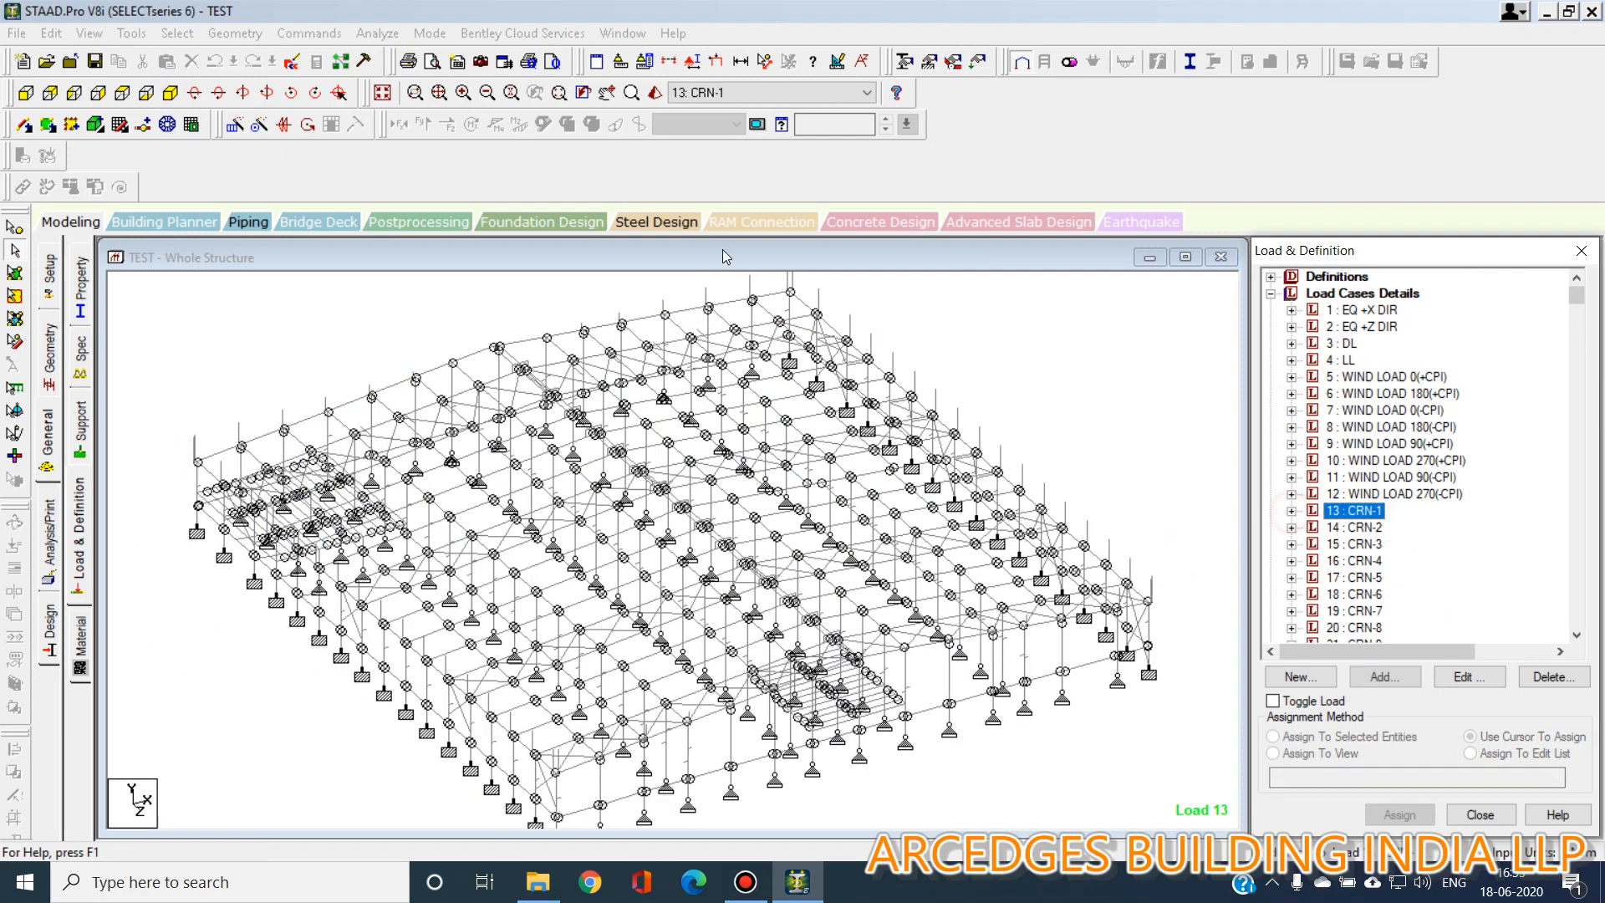
Select all nodes and merge duplicate nodes at 0.1 m tolerance, deleting the second node in all sets.
{"action": "left_click", "coordinate": [26, 92]}
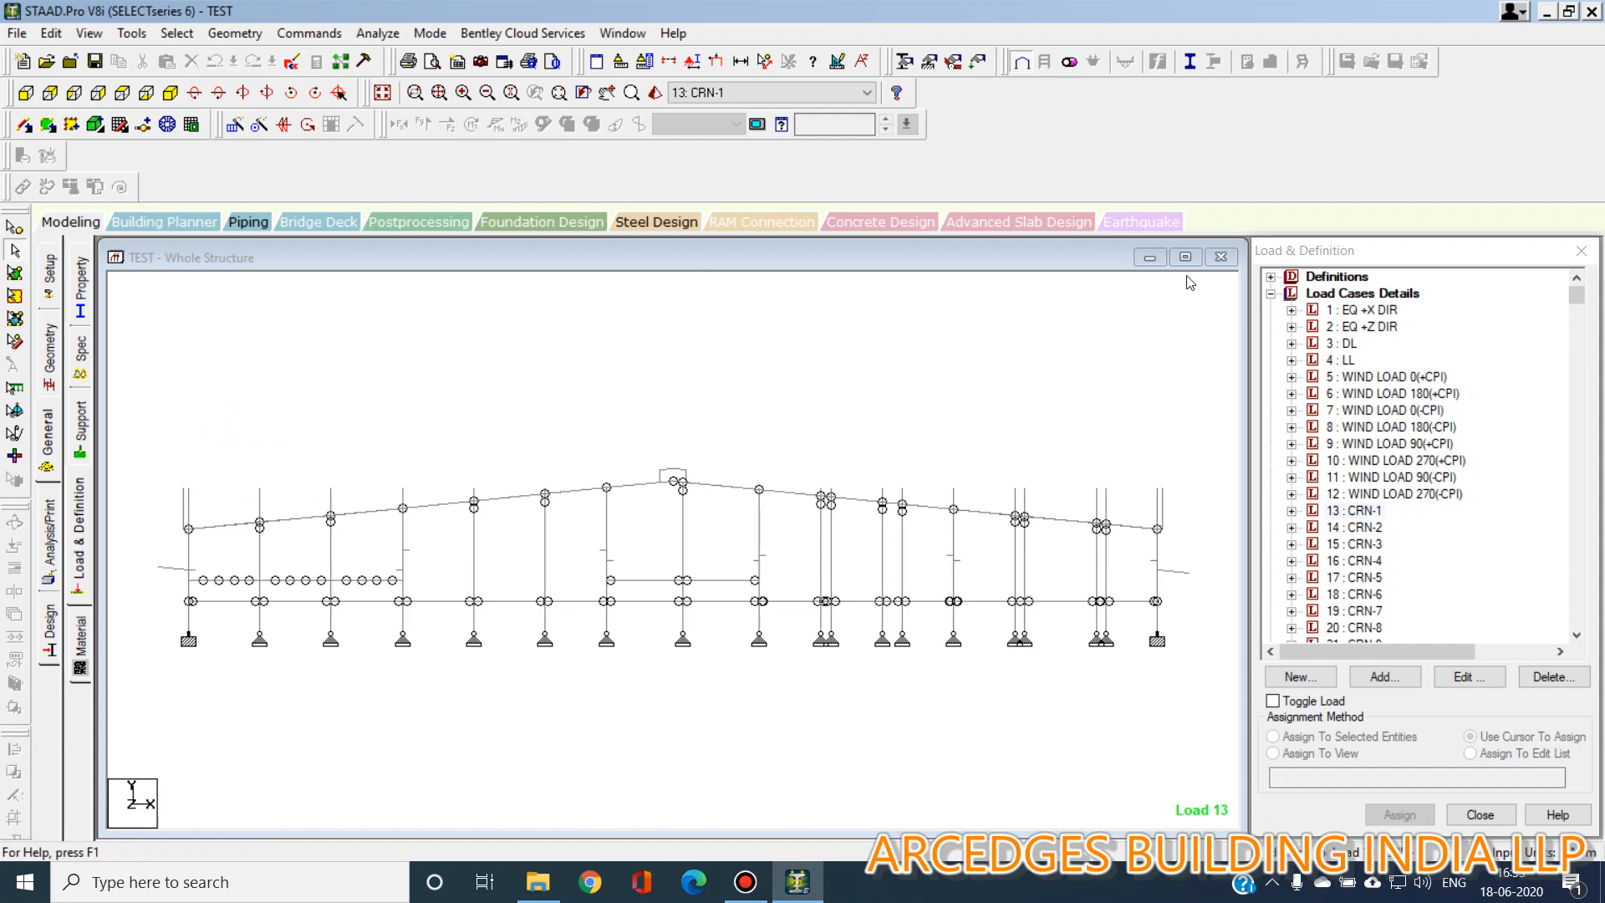
{"action": "left_click", "coordinate": [382, 92]}
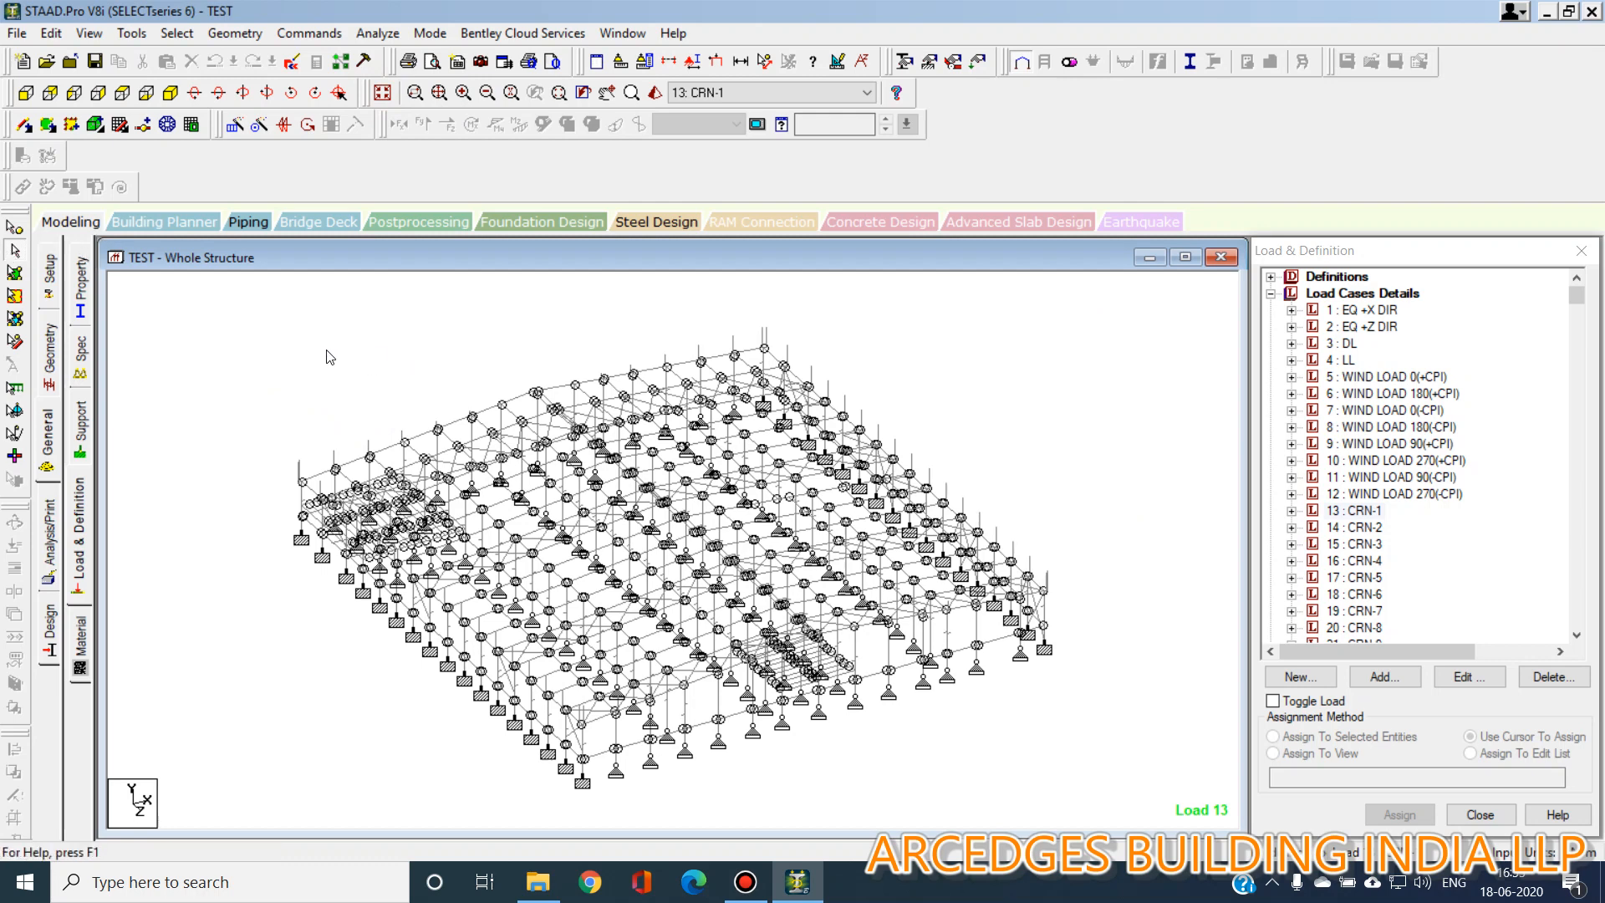
{"action": "left_click", "coordinate": [15, 229]}
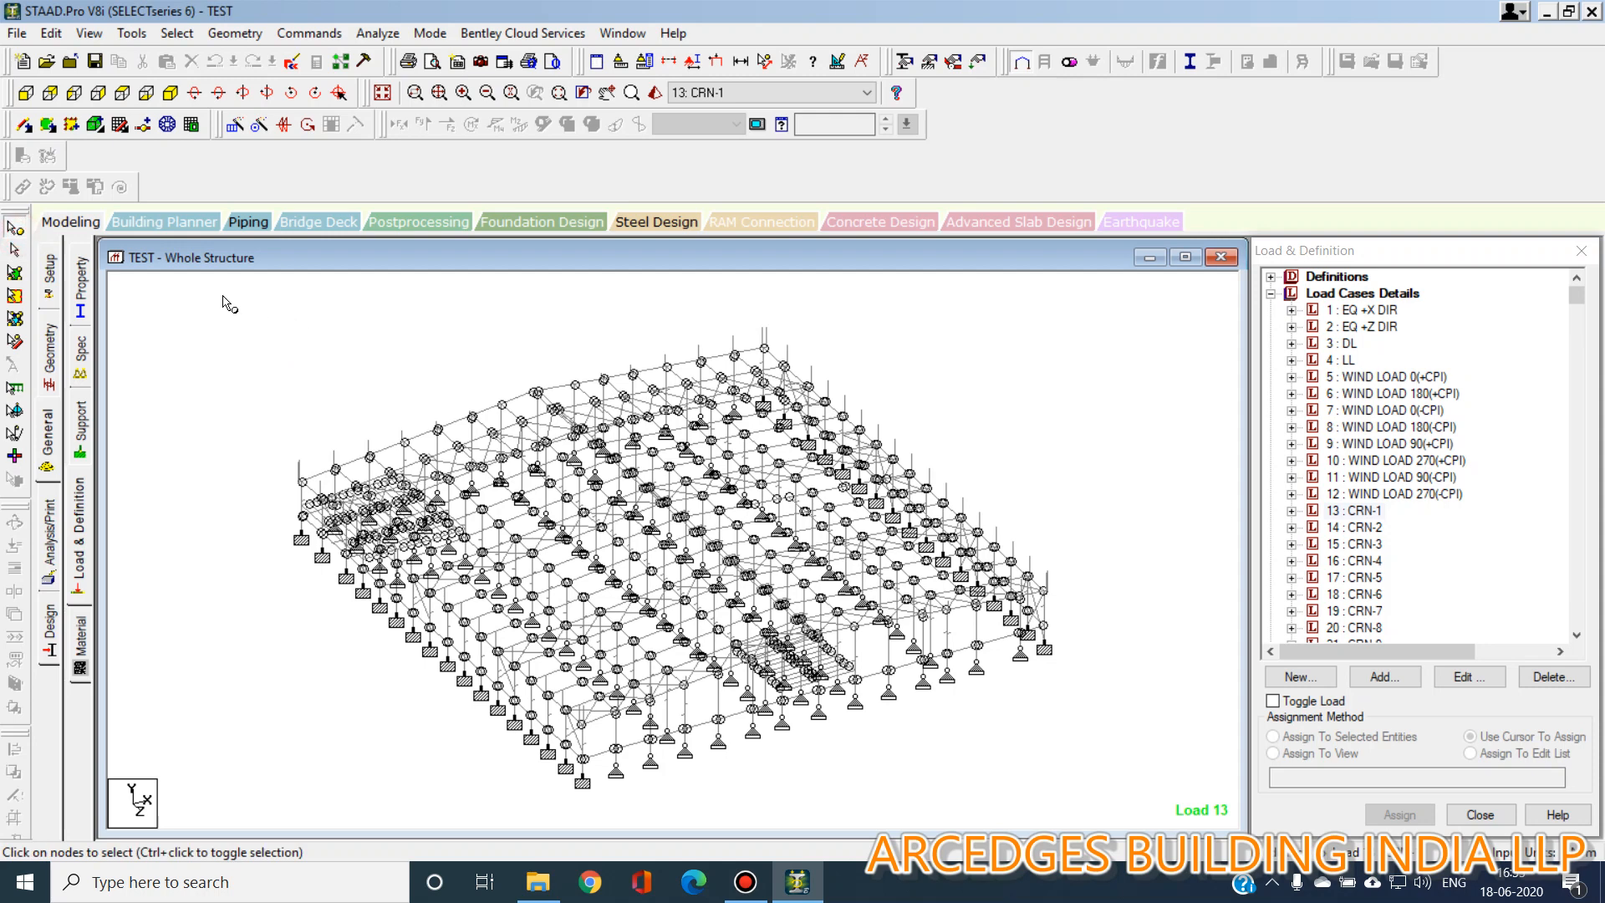
{"action": "left_click_drag", "start_coordinate": [213, 288], "coordinate": [1112, 786]}
{"action": "left_click", "coordinate": [131, 33]}
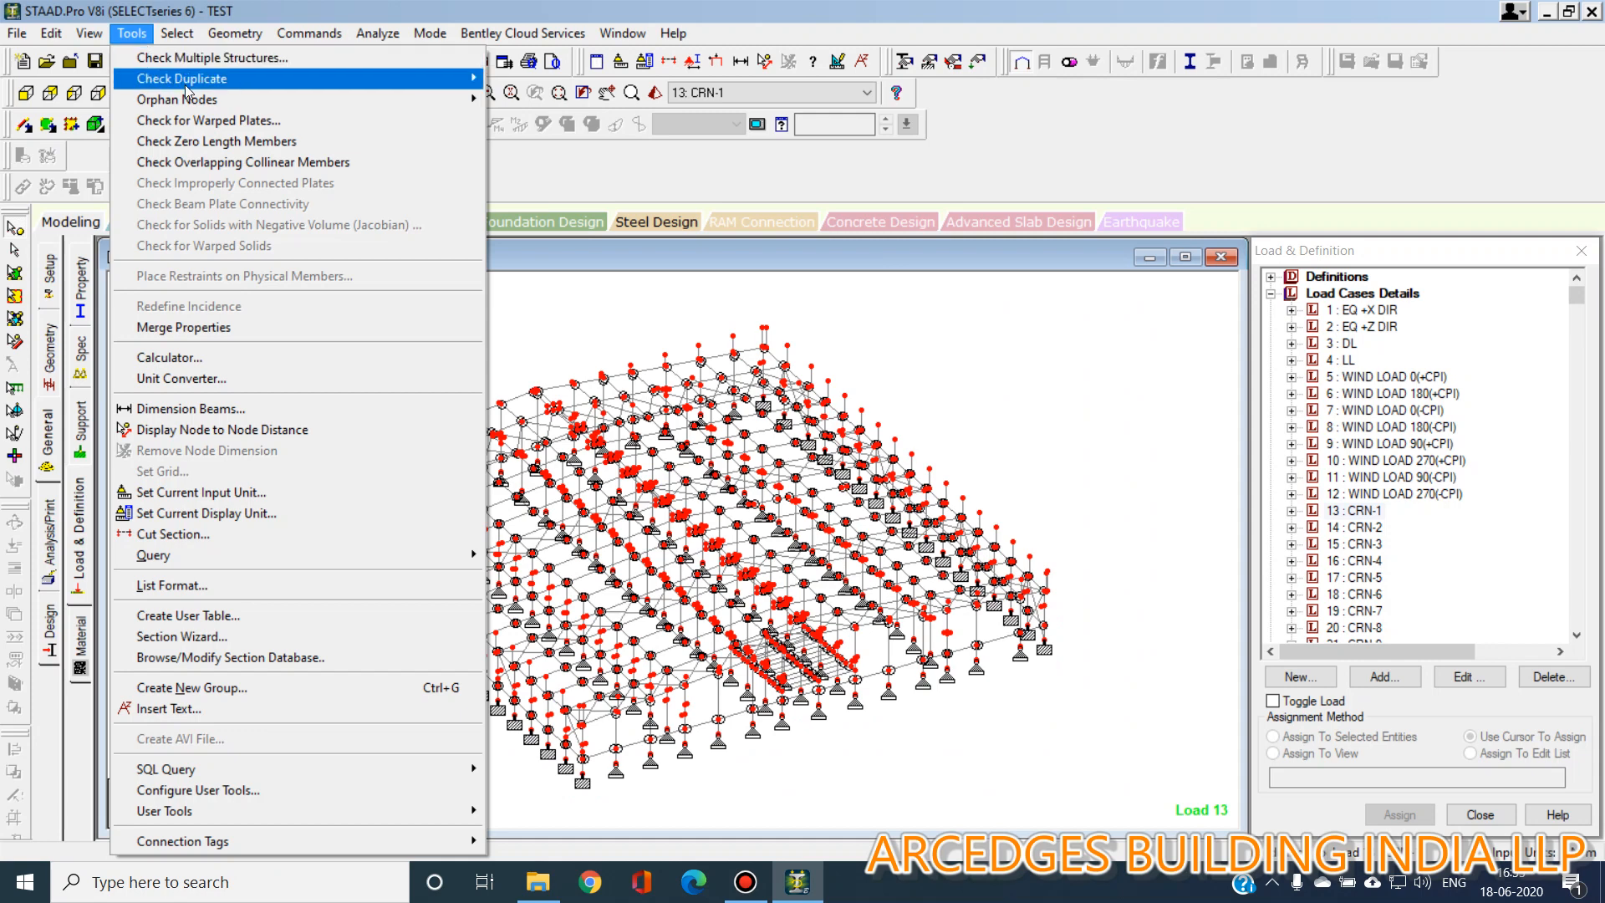
{"action": "mouse_move", "coordinate": [192, 78]}
{"action": "left_click", "coordinate": [555, 79]}
{"action": "left_click", "coordinate": [824, 428]}
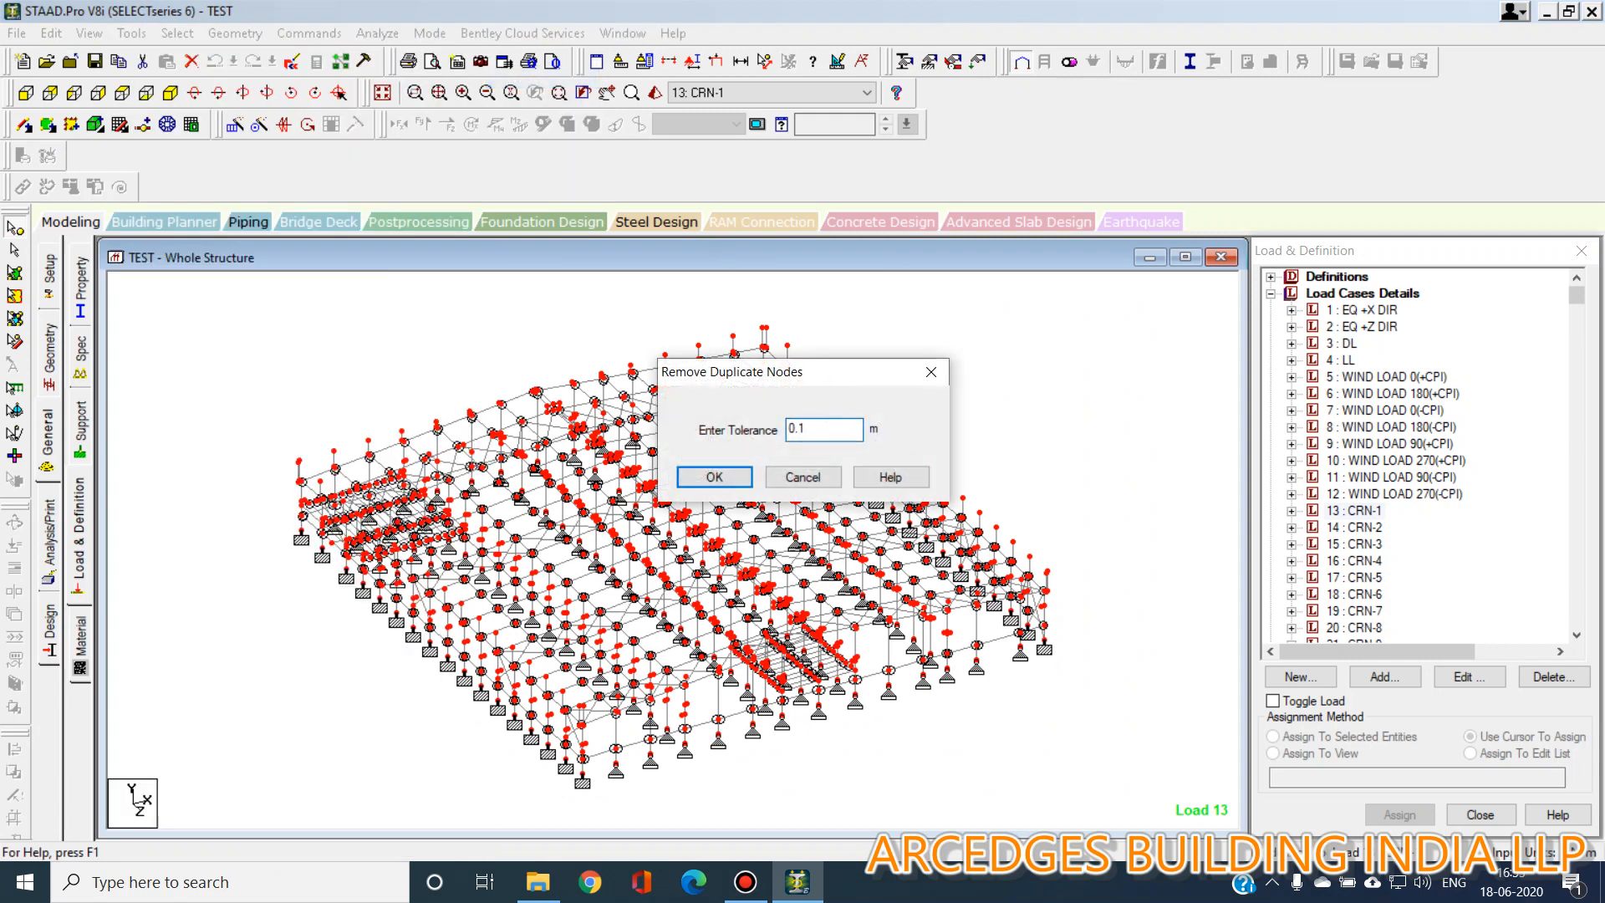
{"action": "key", "text": "Return"}
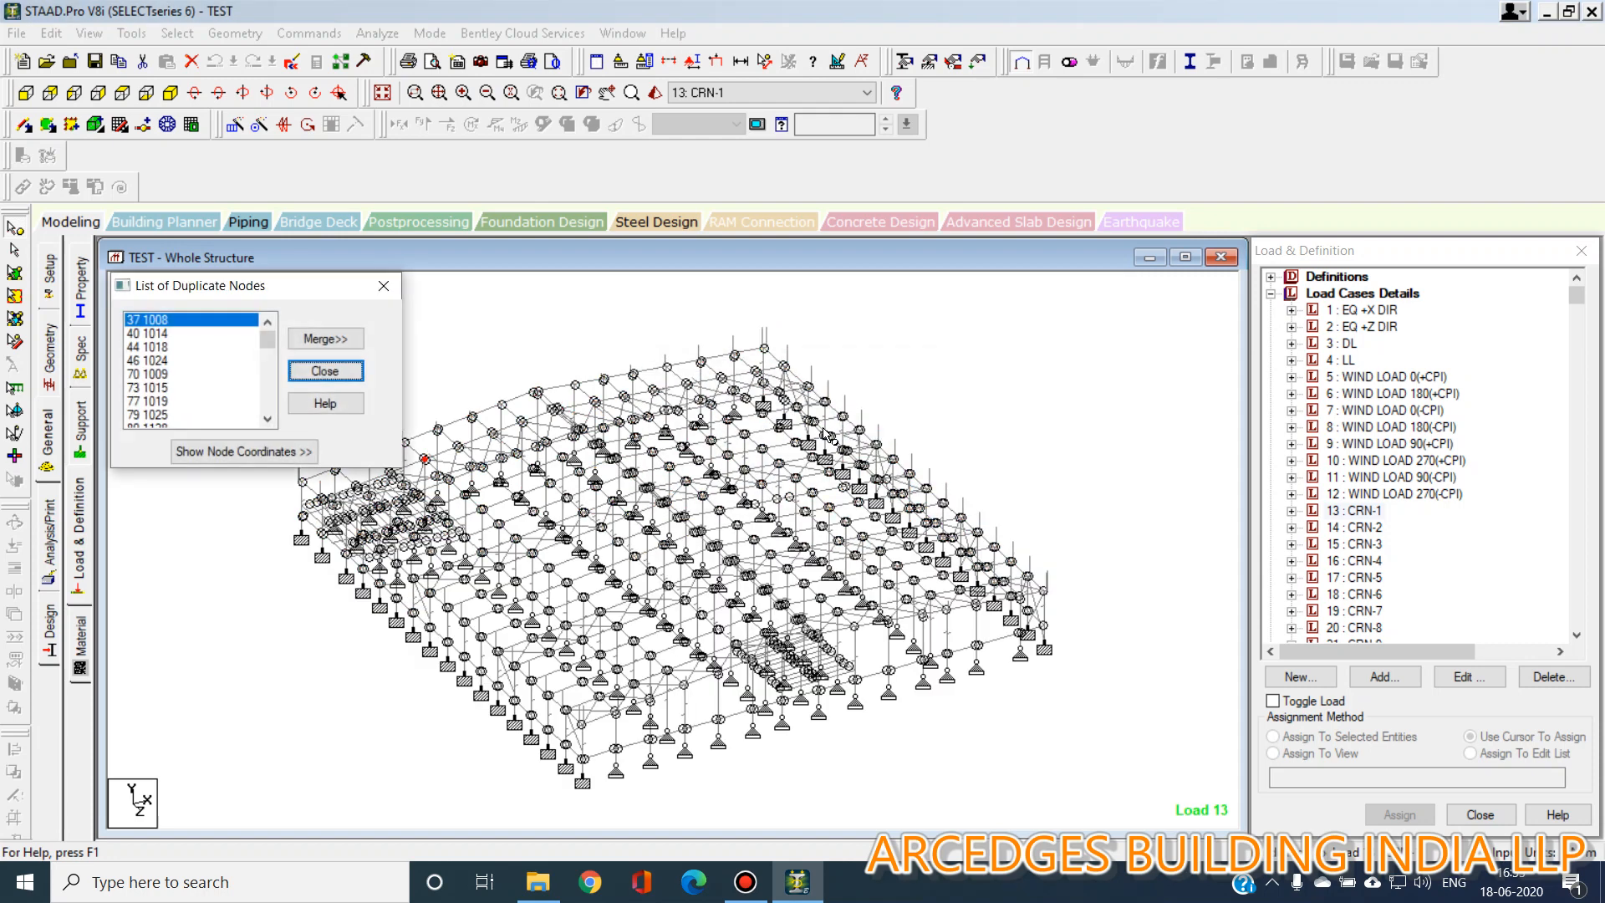
{"action": "left_click", "coordinate": [347, 342]}
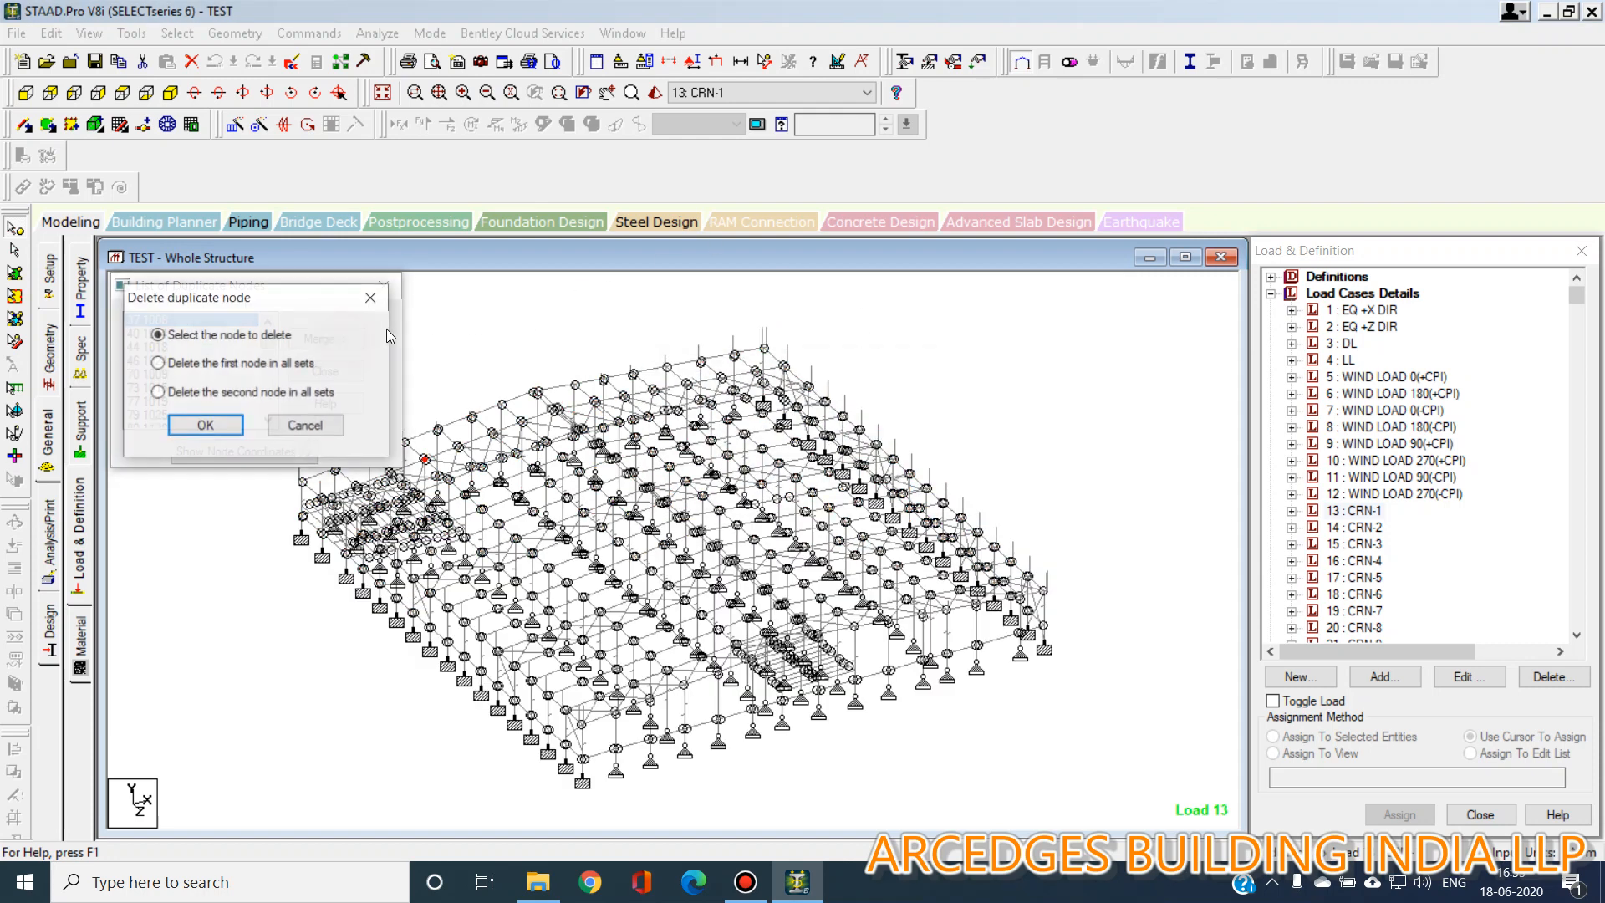
{"action": "left_click", "coordinate": [249, 398]}
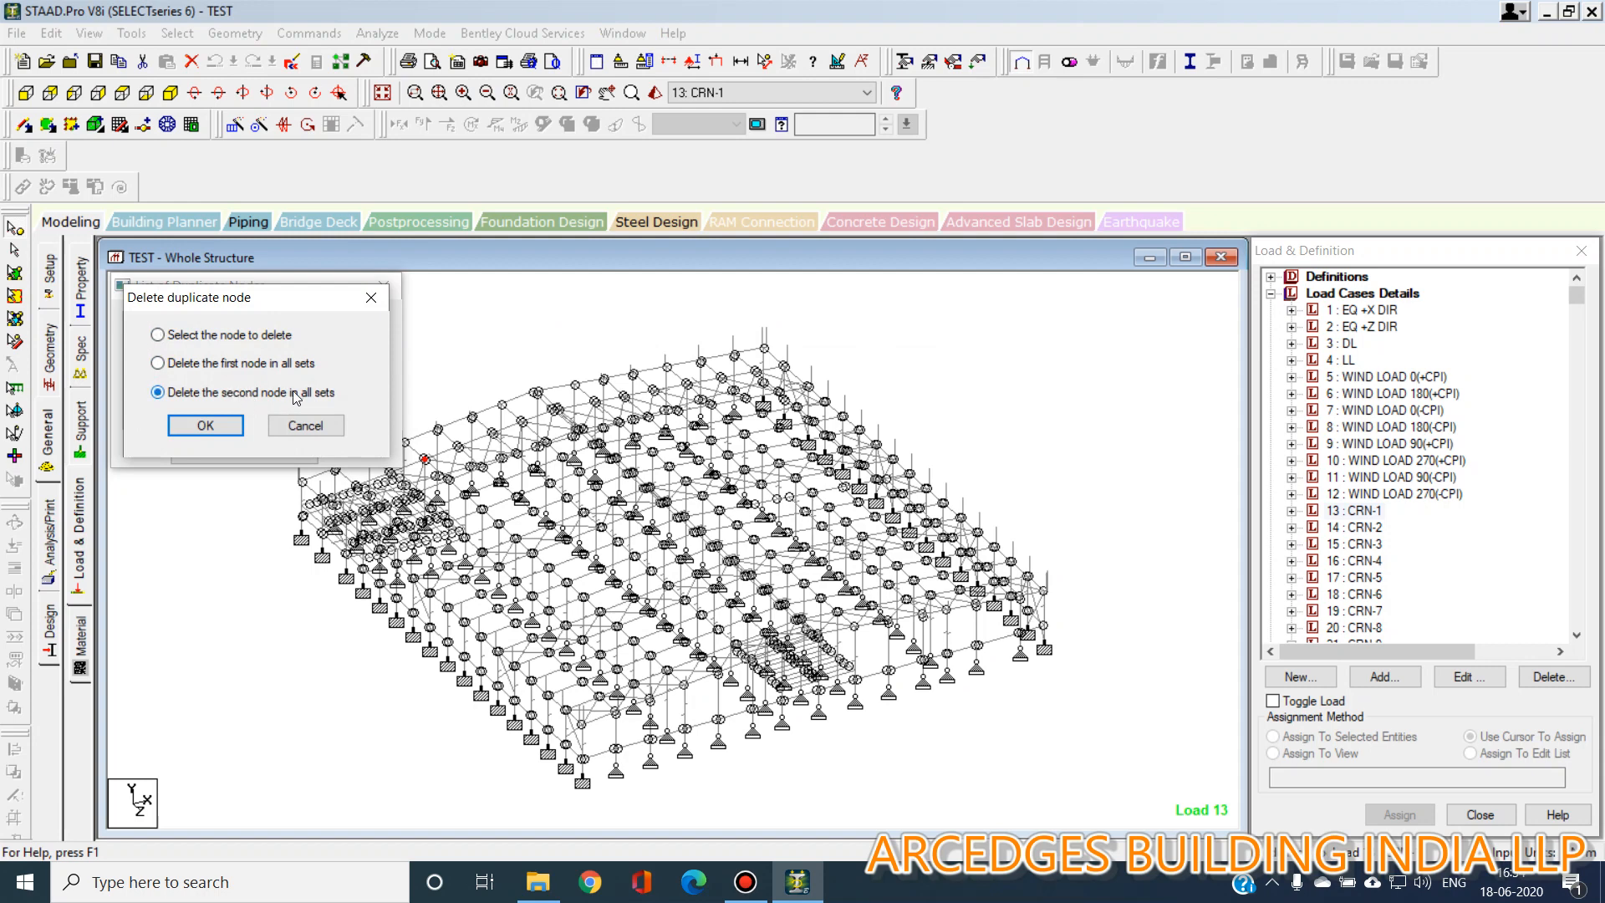
{"action": "left_click", "coordinate": [219, 428]}
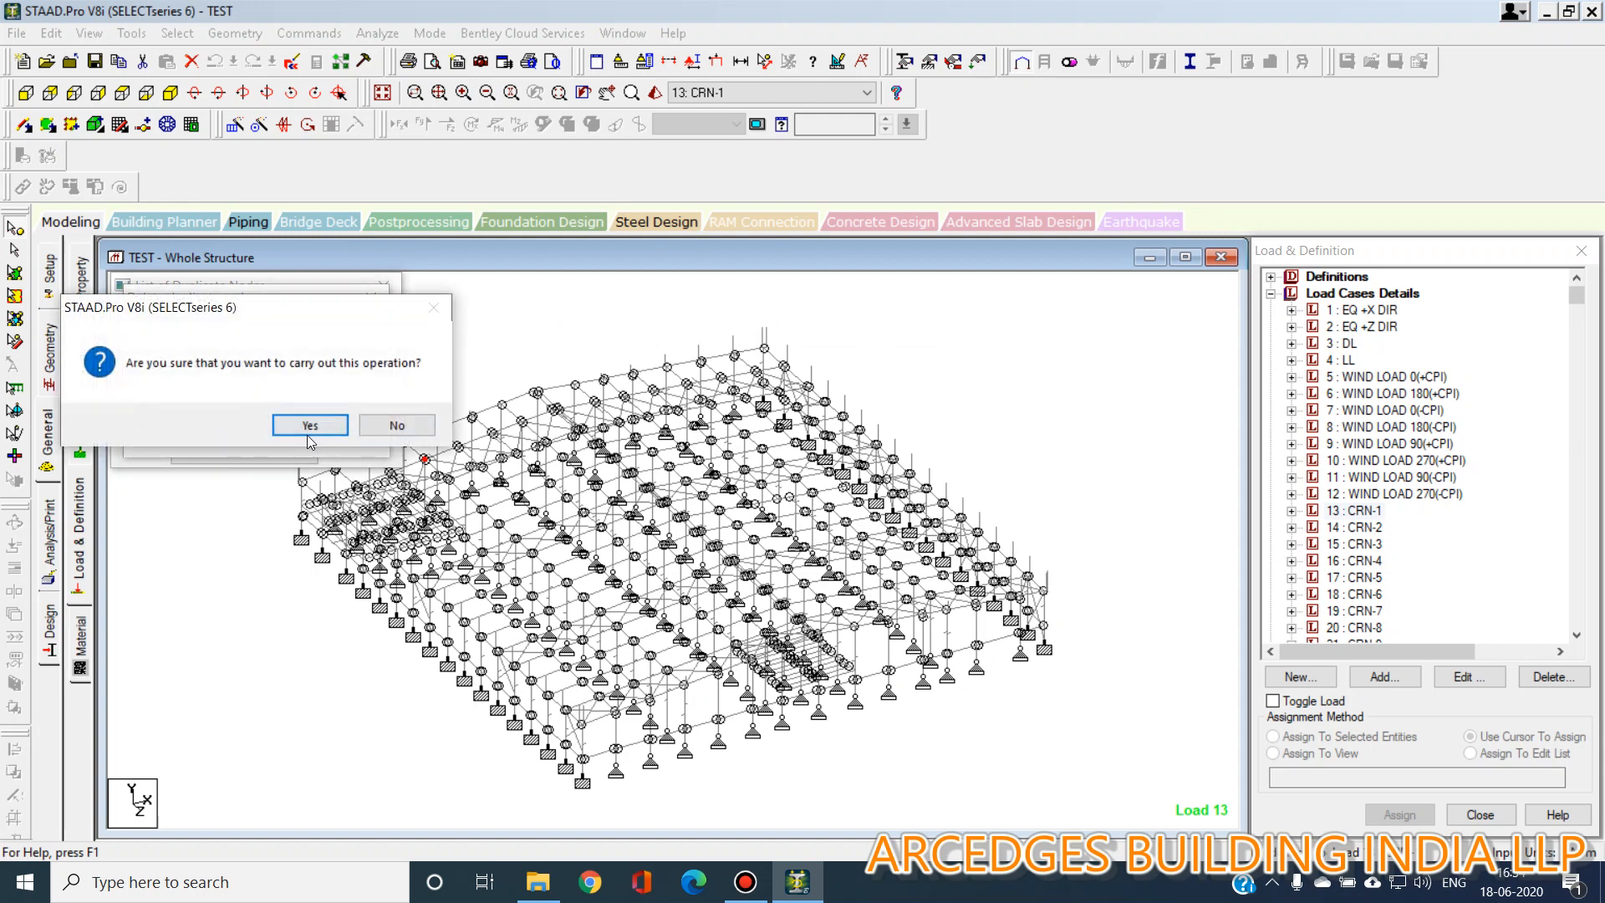
{"action": "left_click", "coordinate": [312, 426]}
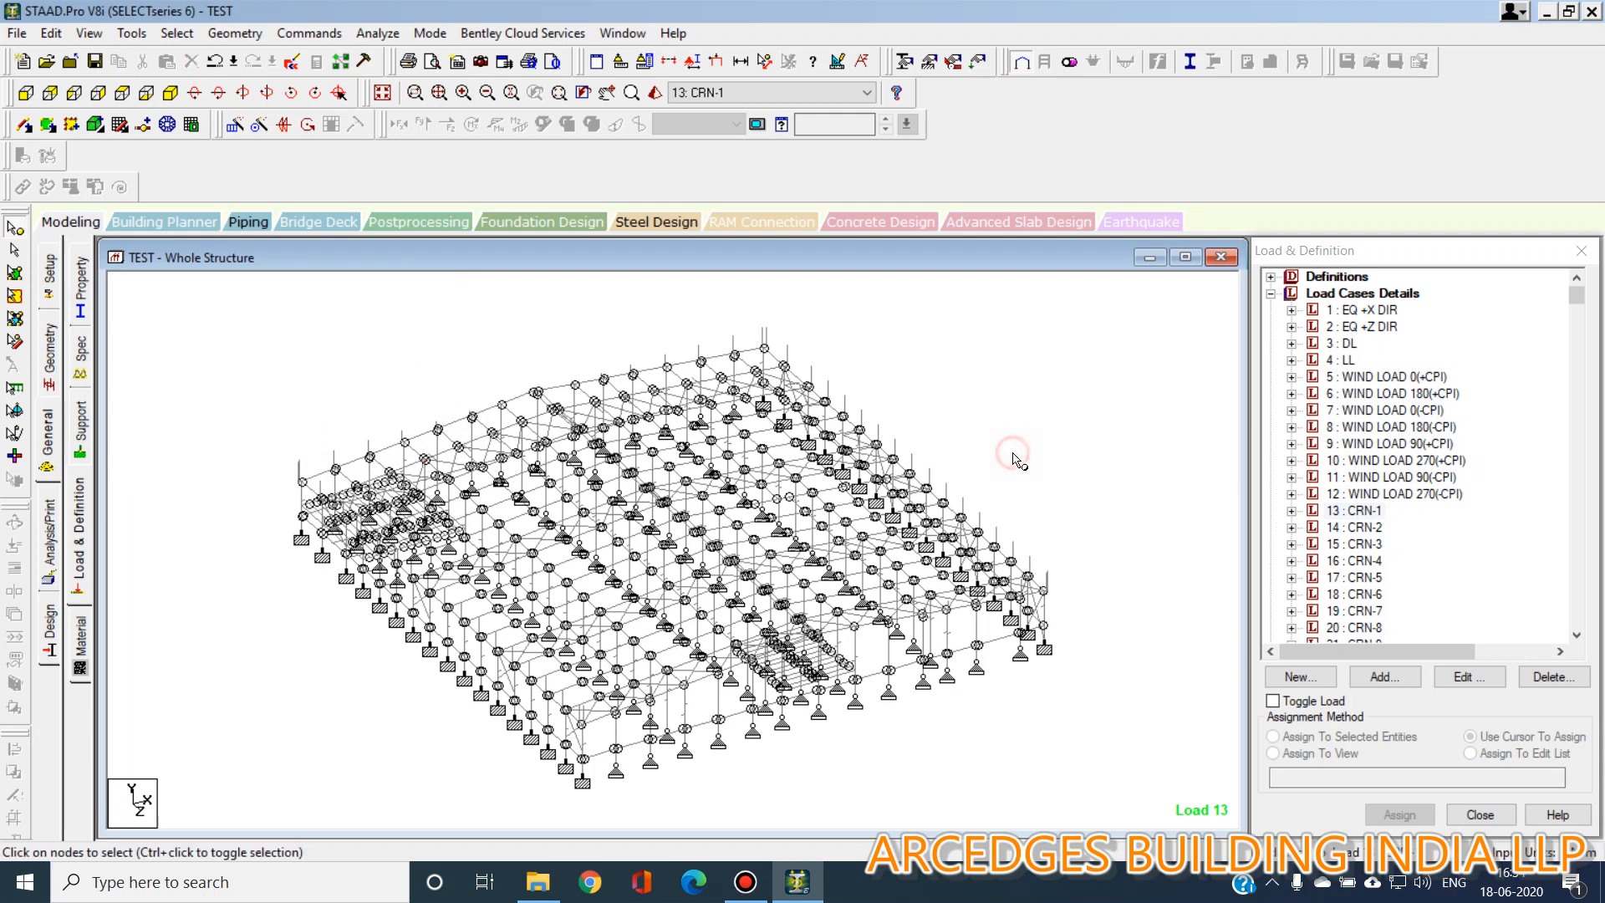
Open the steel design commands and highlight the members assigned to the bracings steel take-off.
{"action": "left_click", "coordinate": [26, 93]}
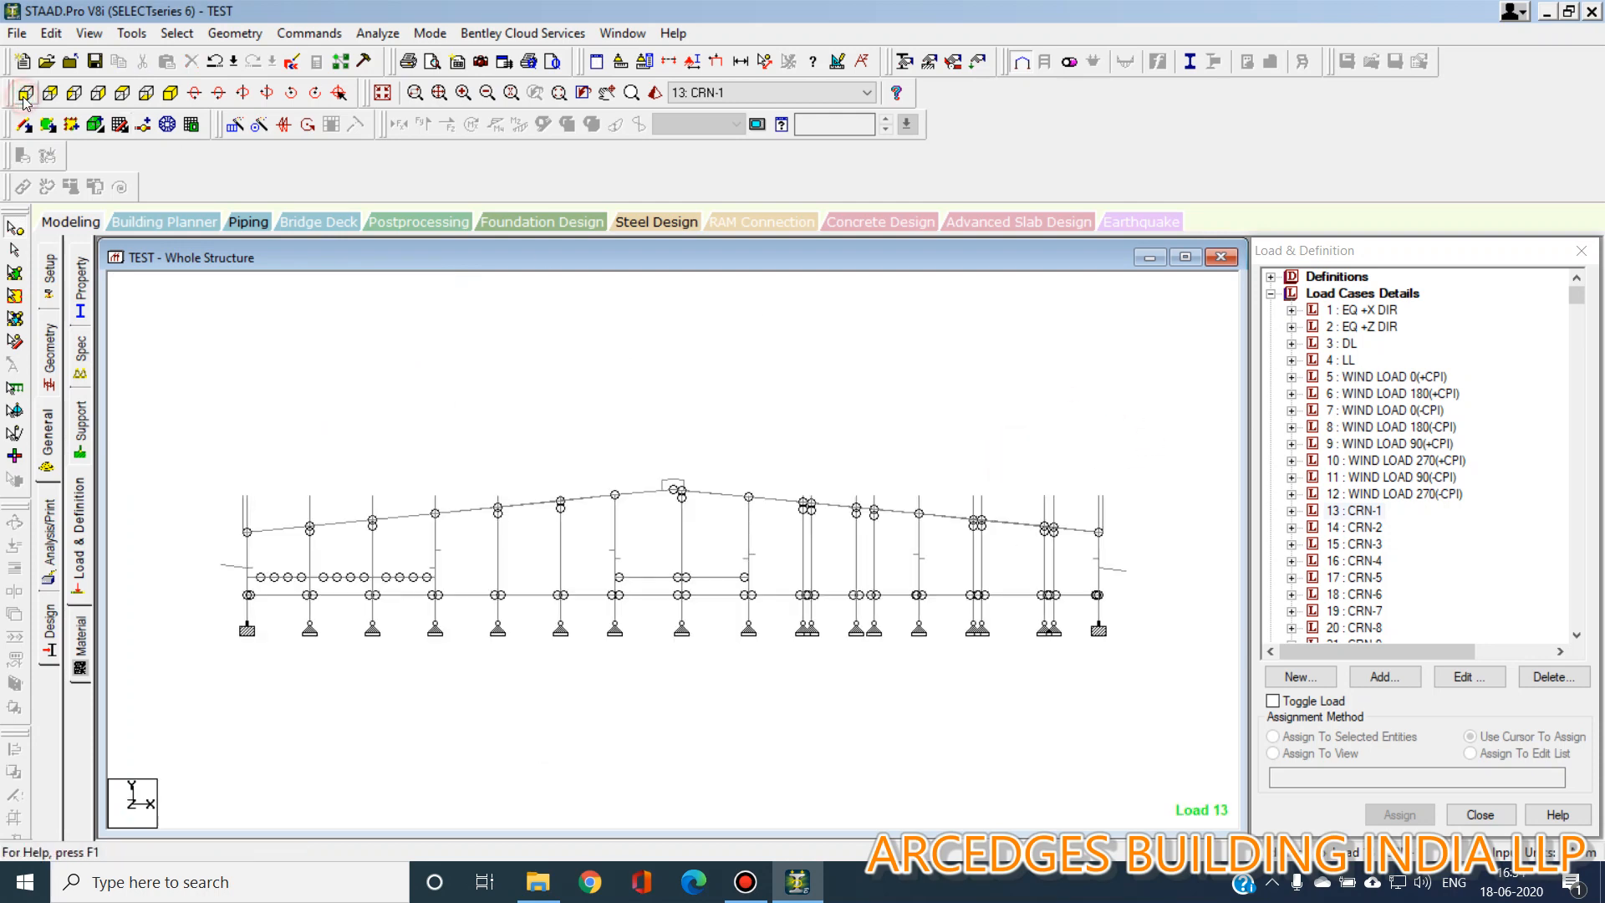
{"action": "left_click", "coordinate": [171, 93]}
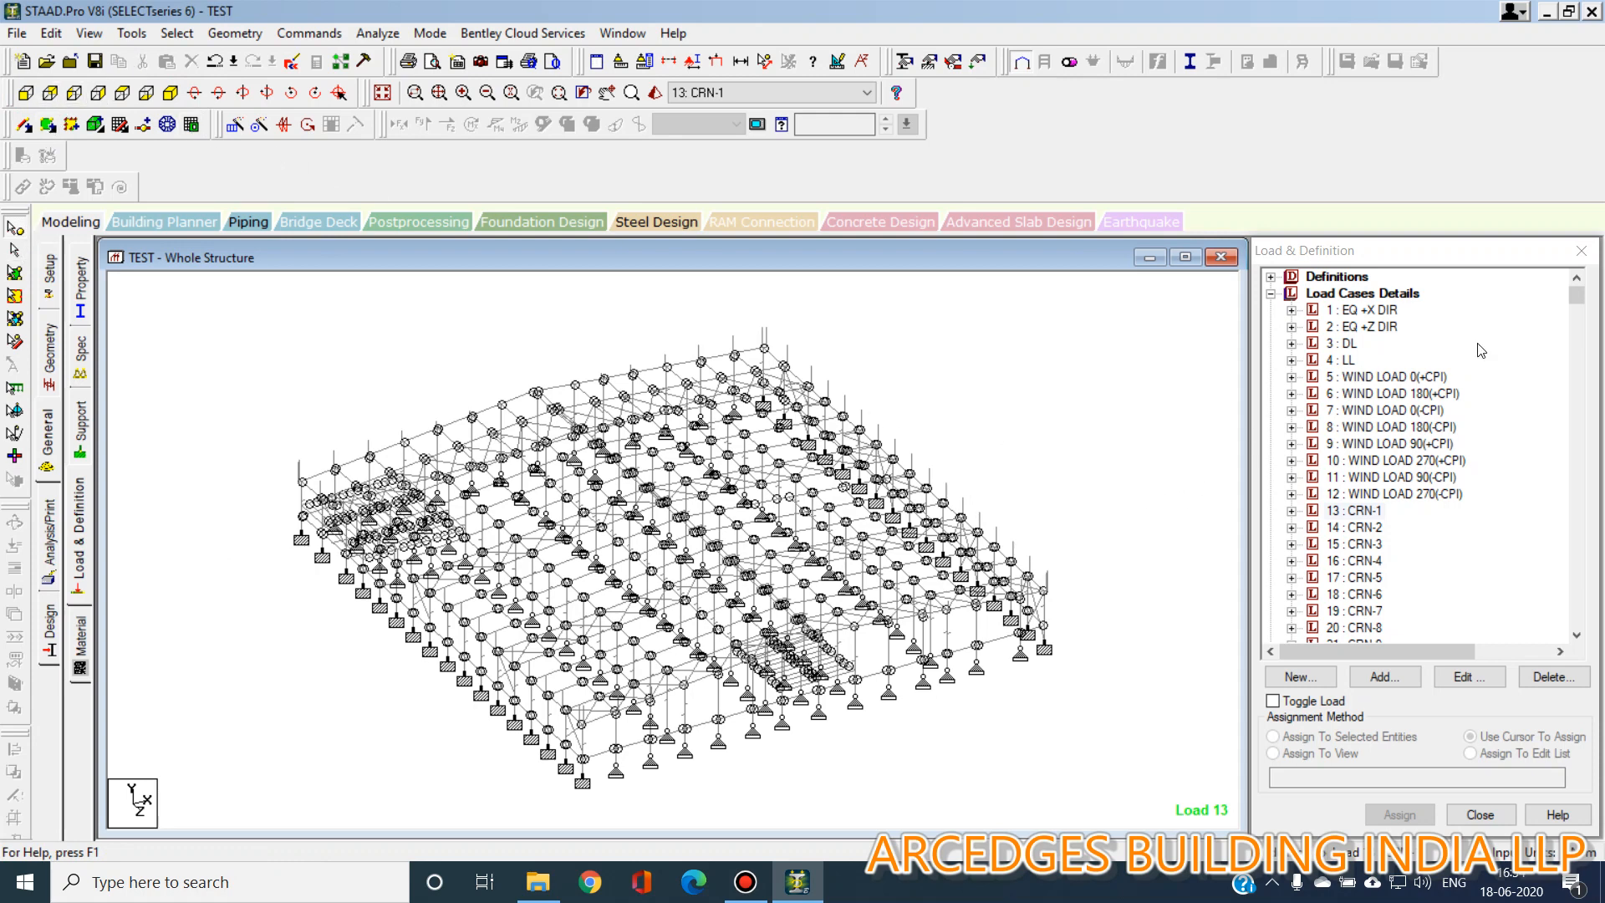
{"action": "left_click_drag", "start_coordinate": [1571, 302], "coordinate": [1574, 618]}
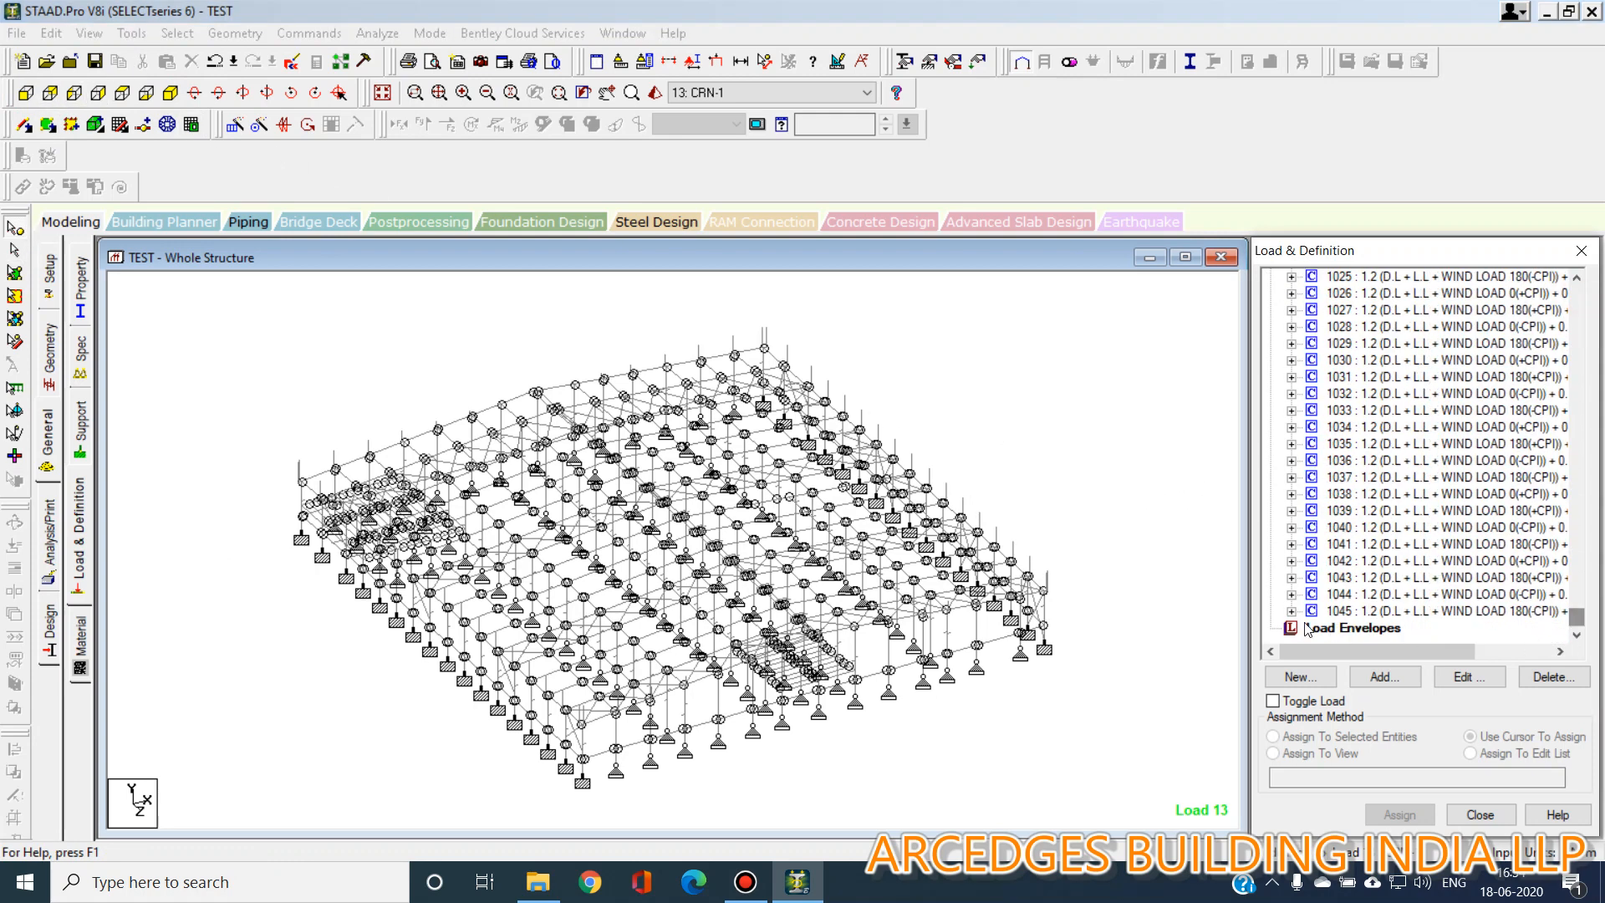
{"action": "left_click", "coordinate": [49, 639]}
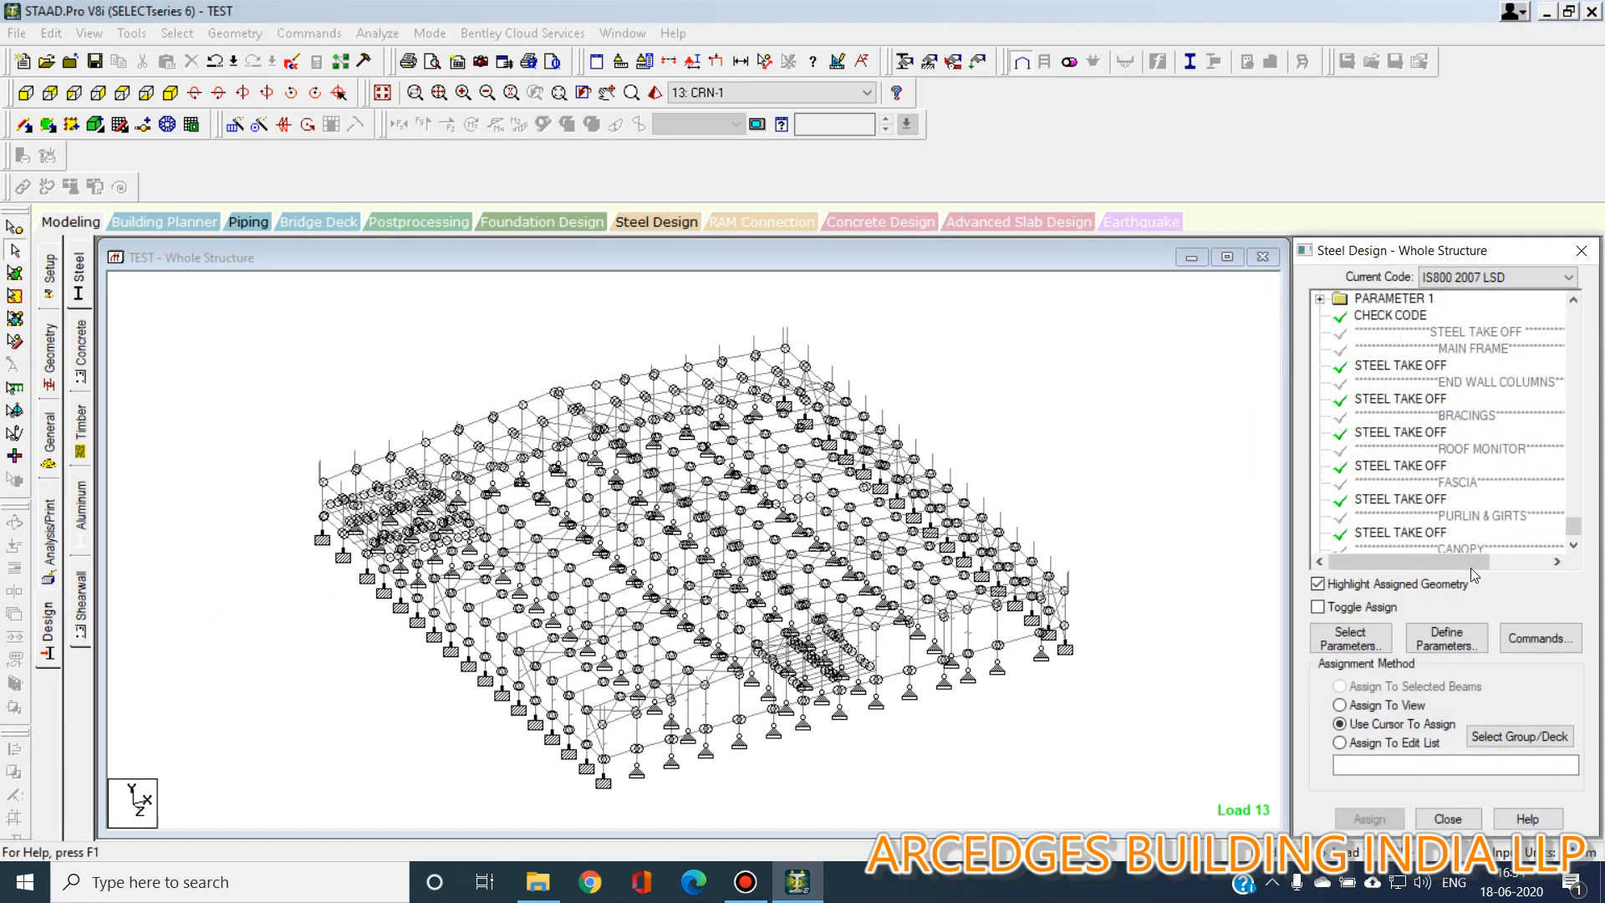
{"action": "scroll", "coordinate": [1496, 510], "scroll_direction": "down", "scroll_amount": 2}
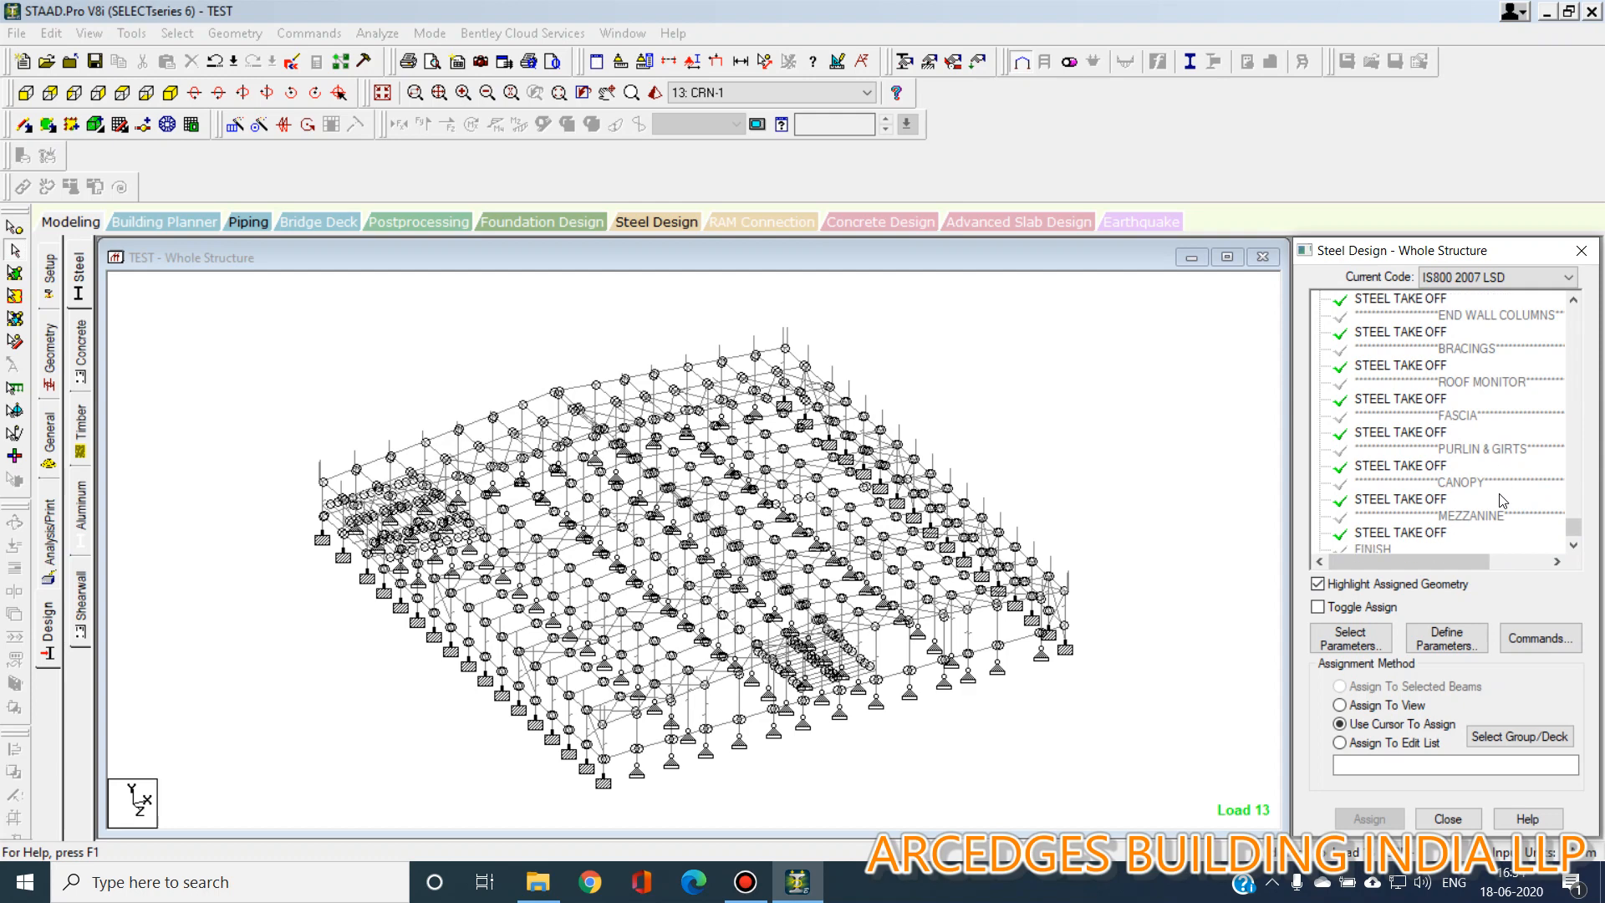
{"action": "scroll", "coordinate": [1498, 500], "scroll_direction": "up", "scroll_amount": 1}
{"action": "left_click", "coordinate": [1441, 412]}
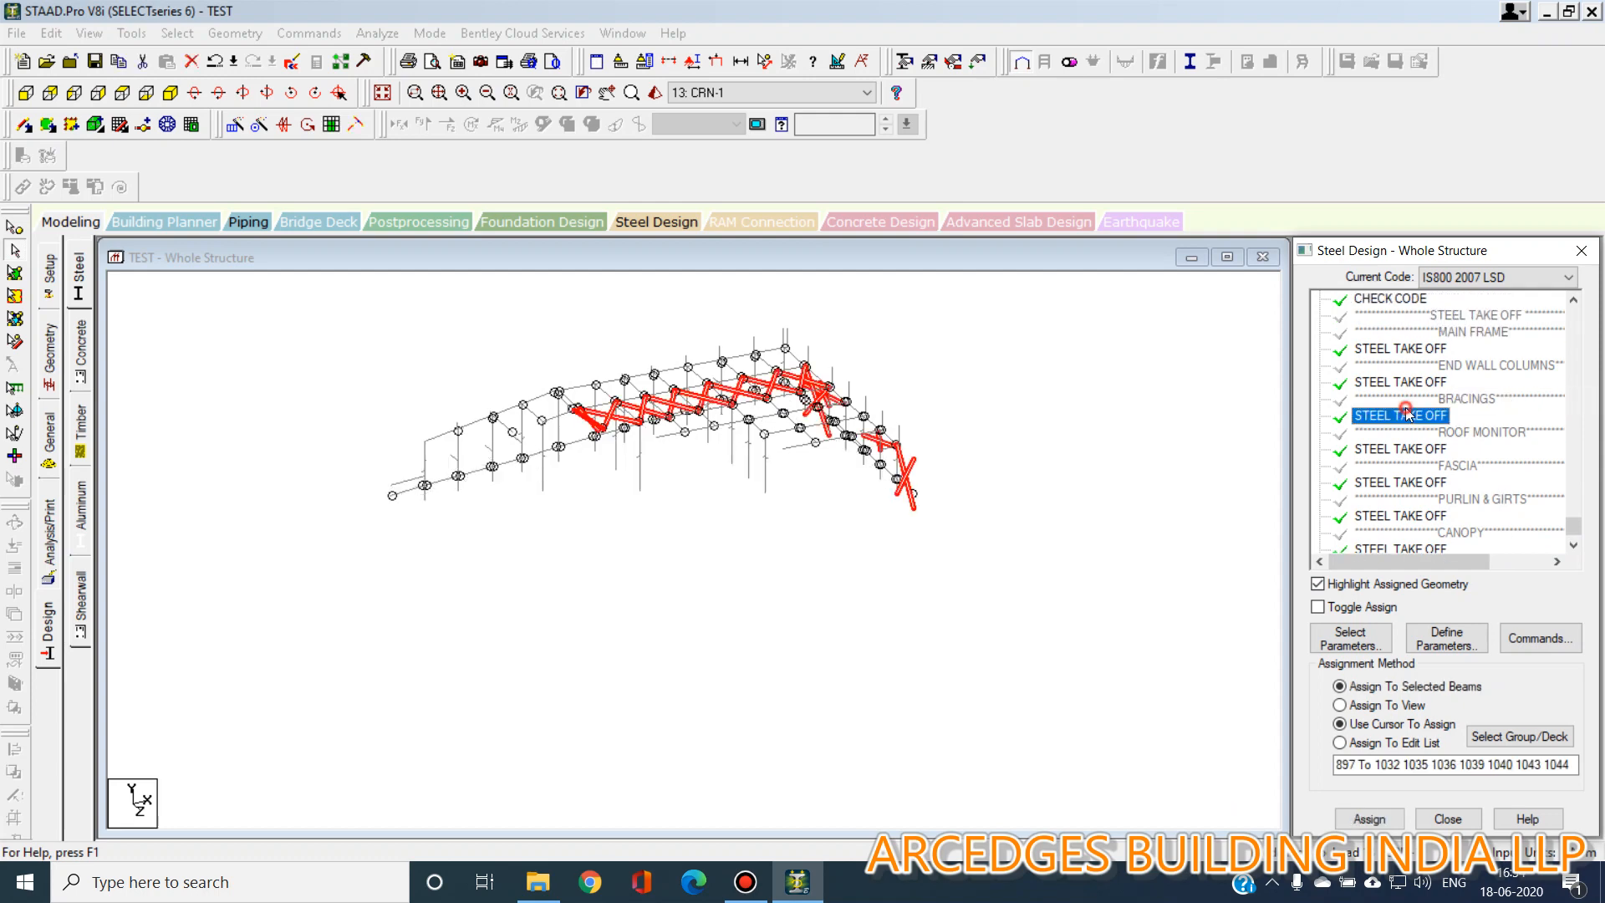
Select all beams and intersect the selected members with a 0.1 m tolerance.
{"action": "left_click", "coordinate": [176, 33]}
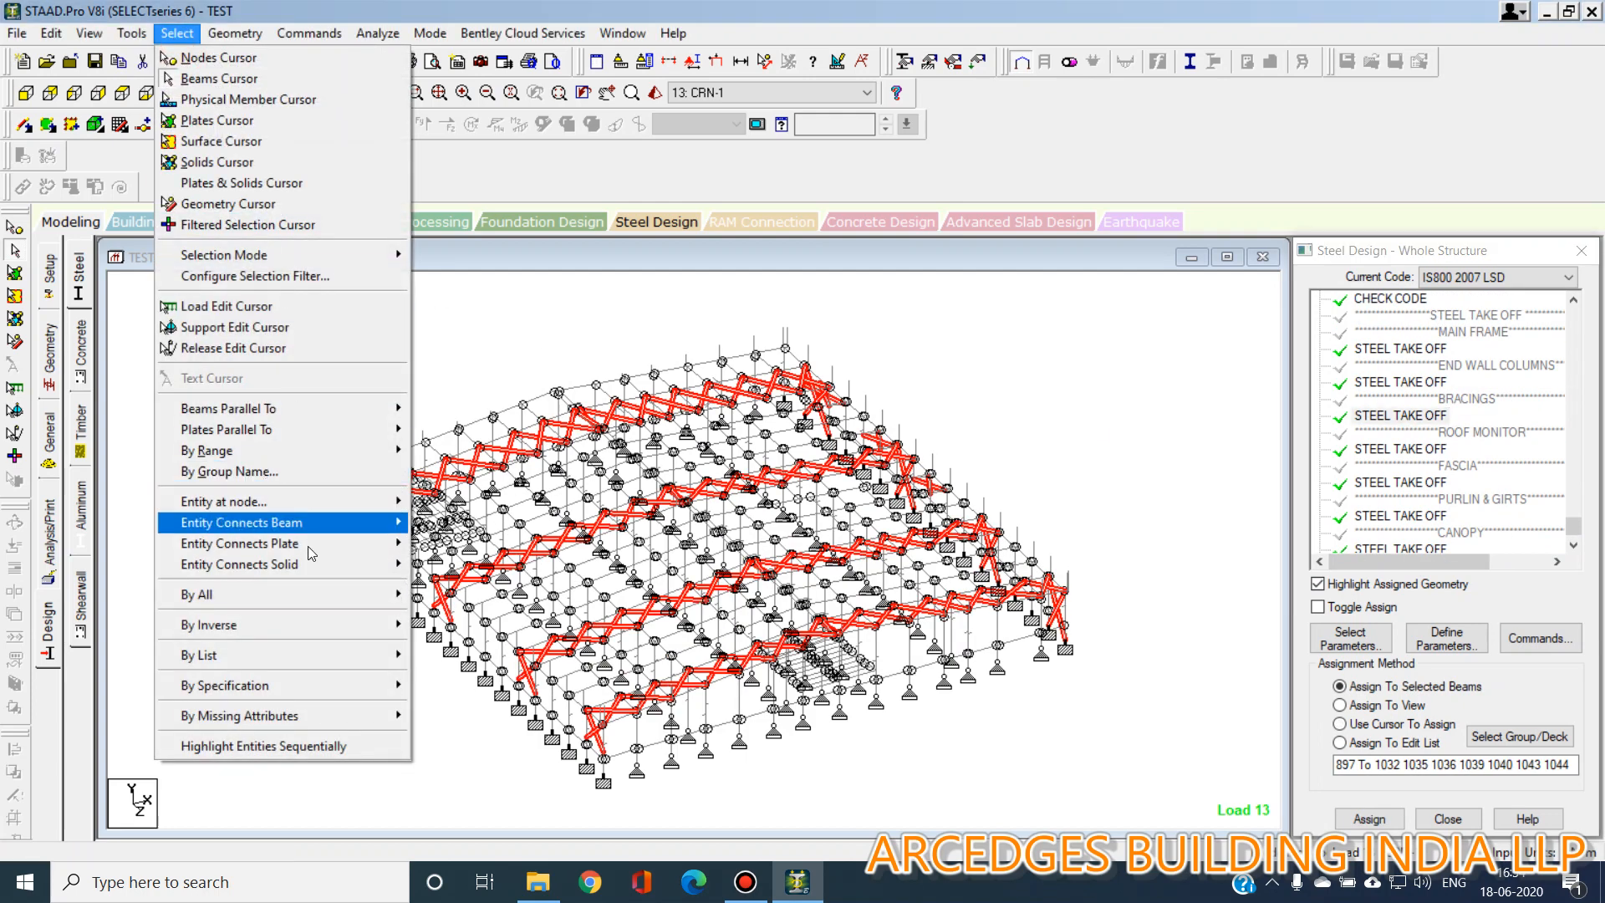
{"action": "mouse_move", "coordinate": [312, 626]}
{"action": "left_click", "coordinate": [490, 646]}
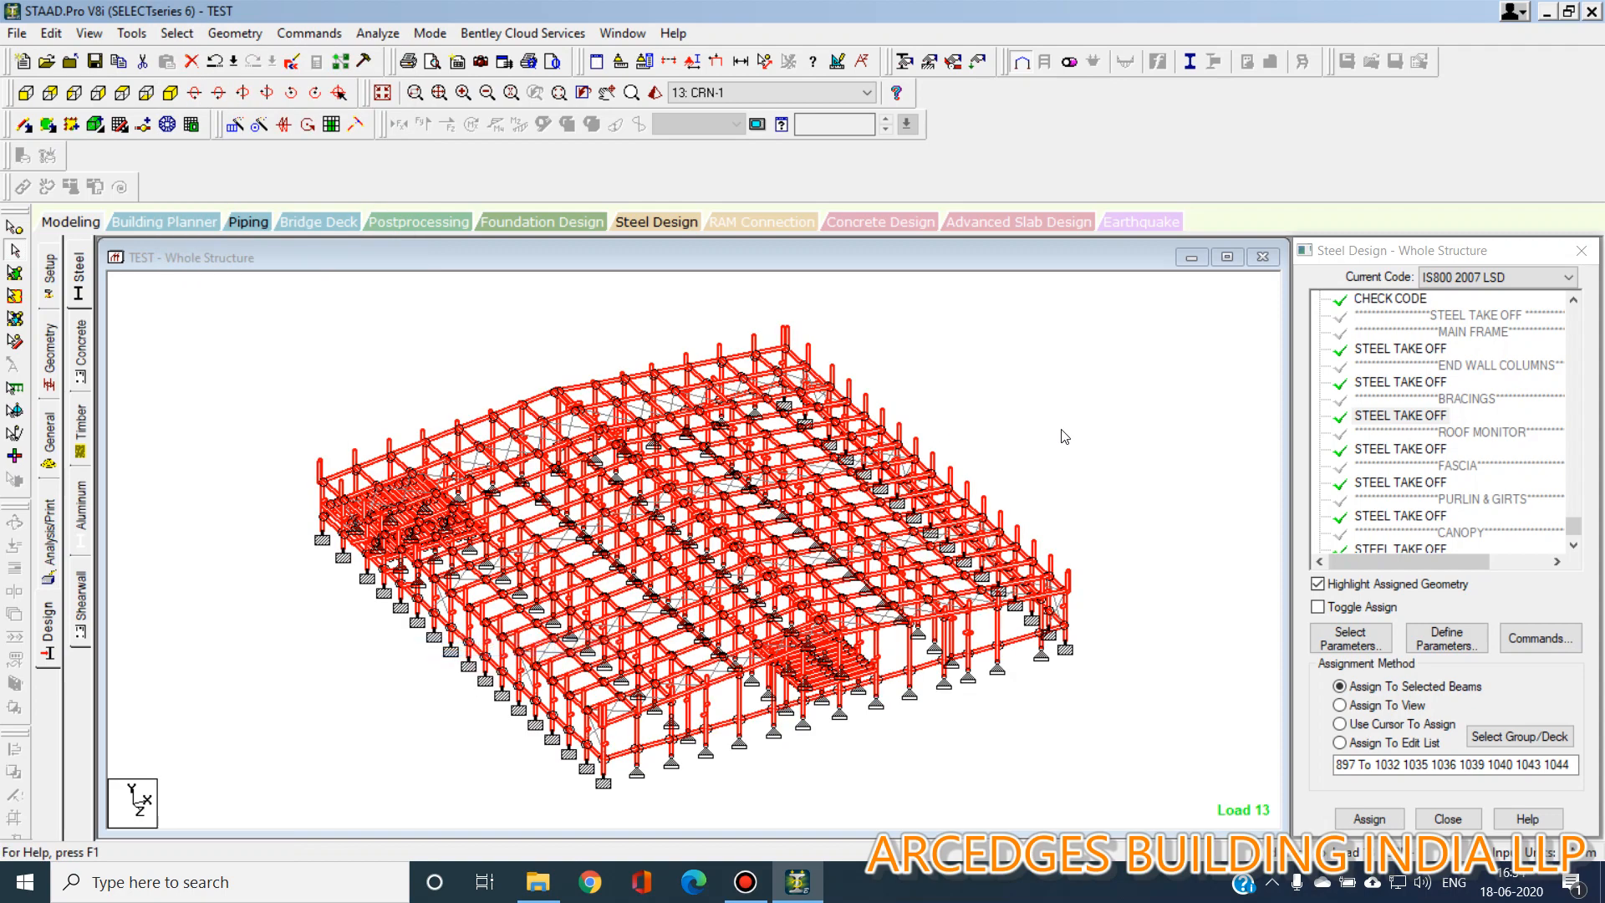
{"action": "key", "text": "alt+v"}
{"action": "key", "text": "v"}
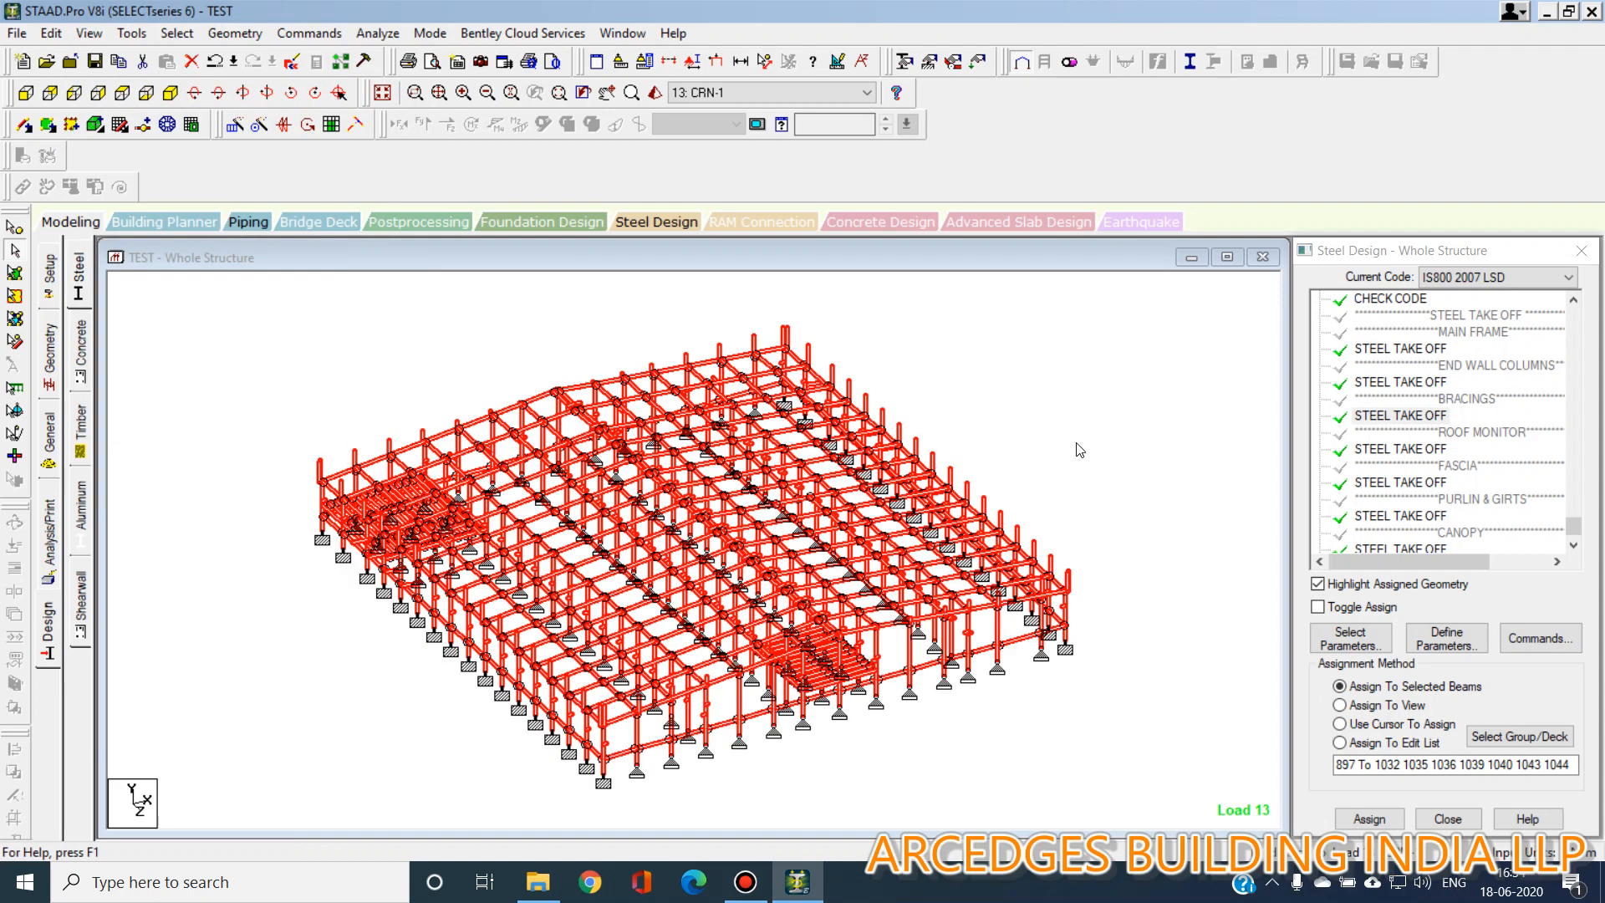
{"action": "left_click", "coordinate": [228, 35]}
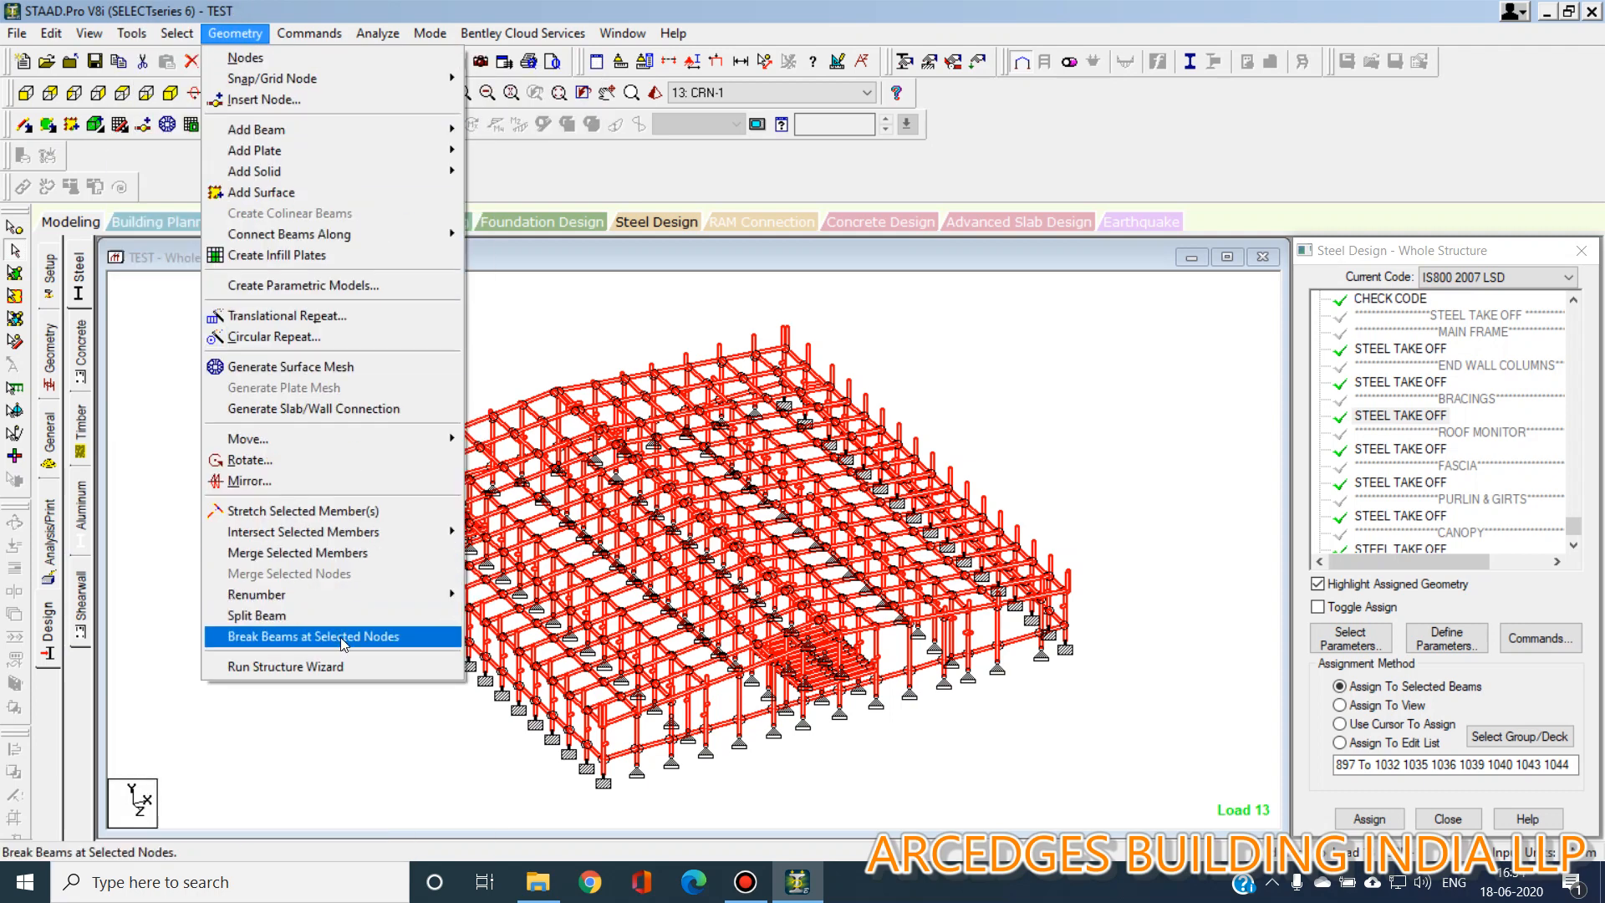
{"action": "mouse_move", "coordinate": [378, 534]}
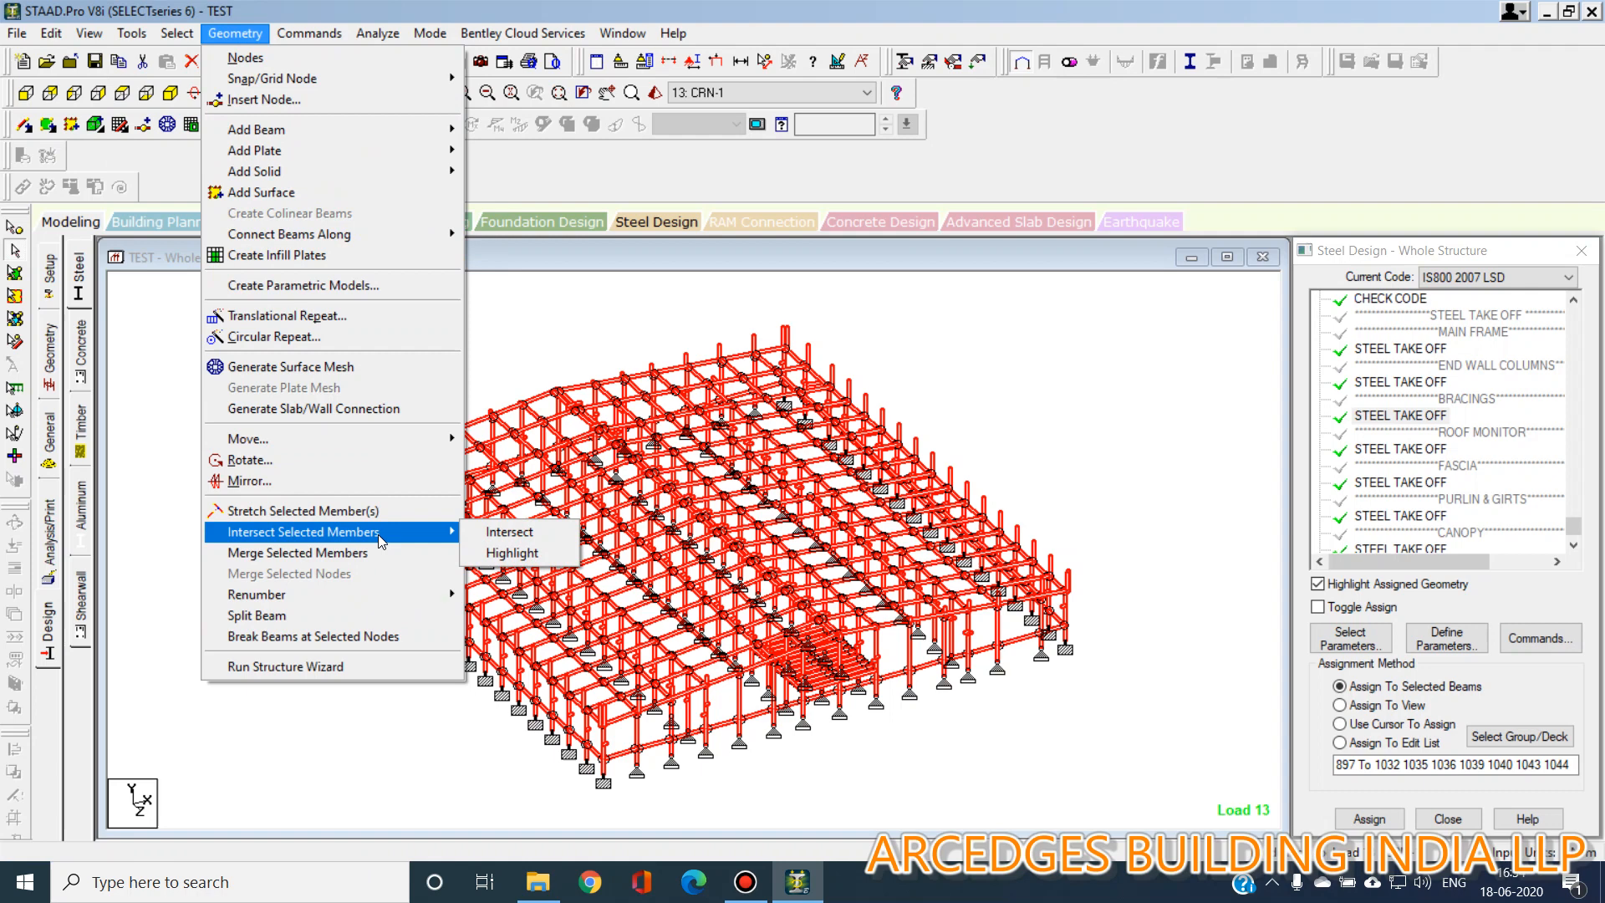
{"action": "left_click", "coordinate": [529, 537]}
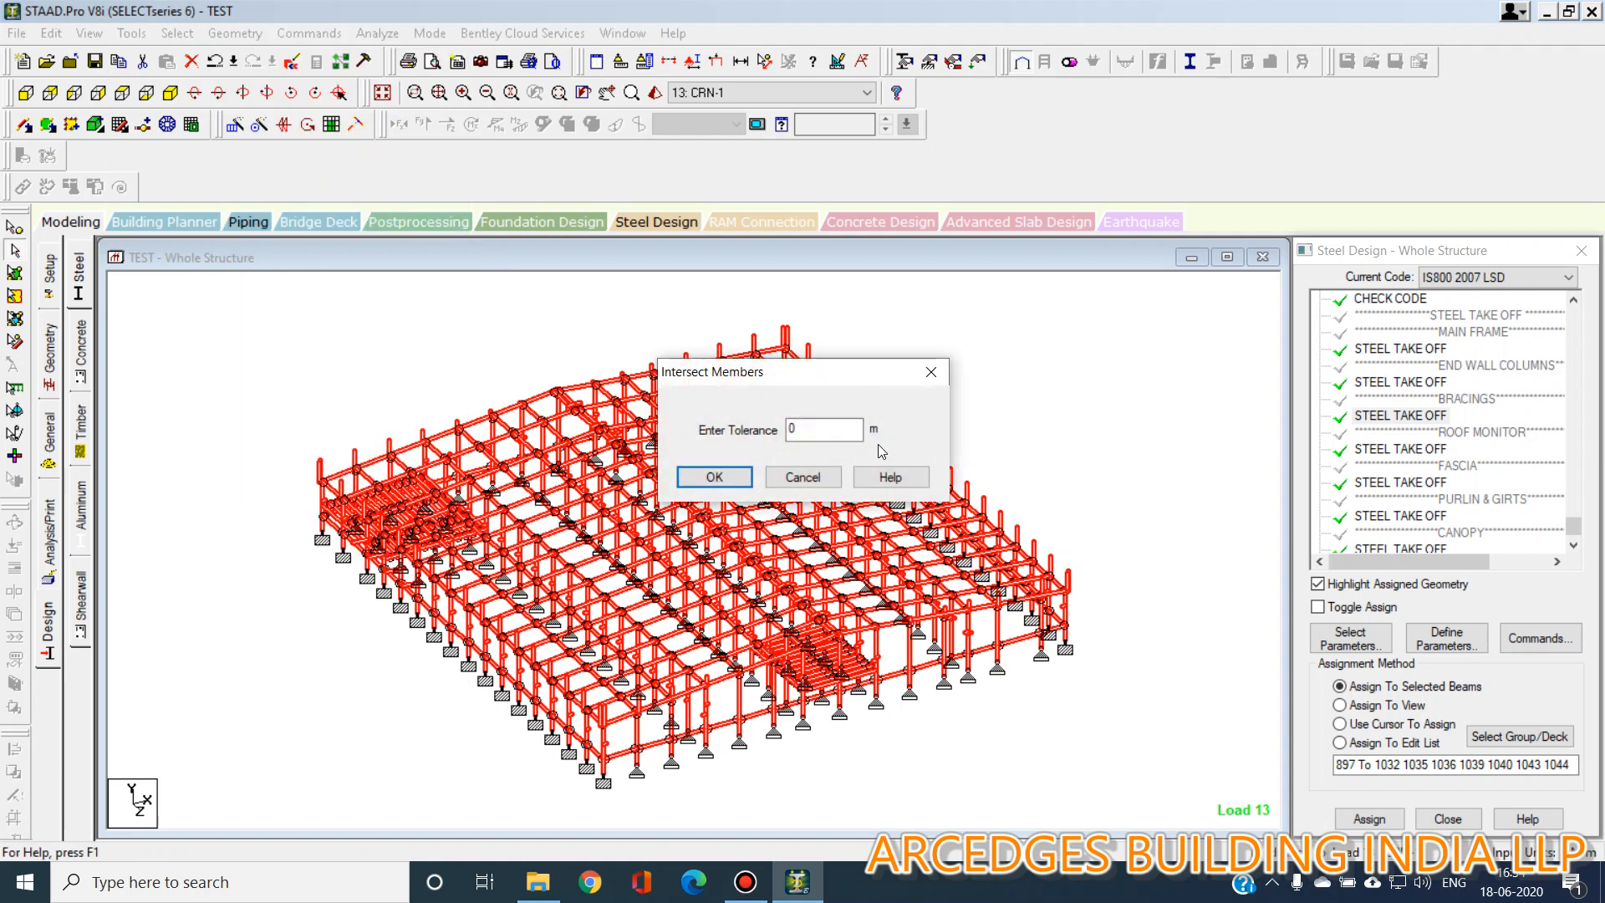
{"action": "left_click", "coordinate": [846, 434]}
{"action": "type", "text": ".1"}
{"action": "key", "text": "Return"}
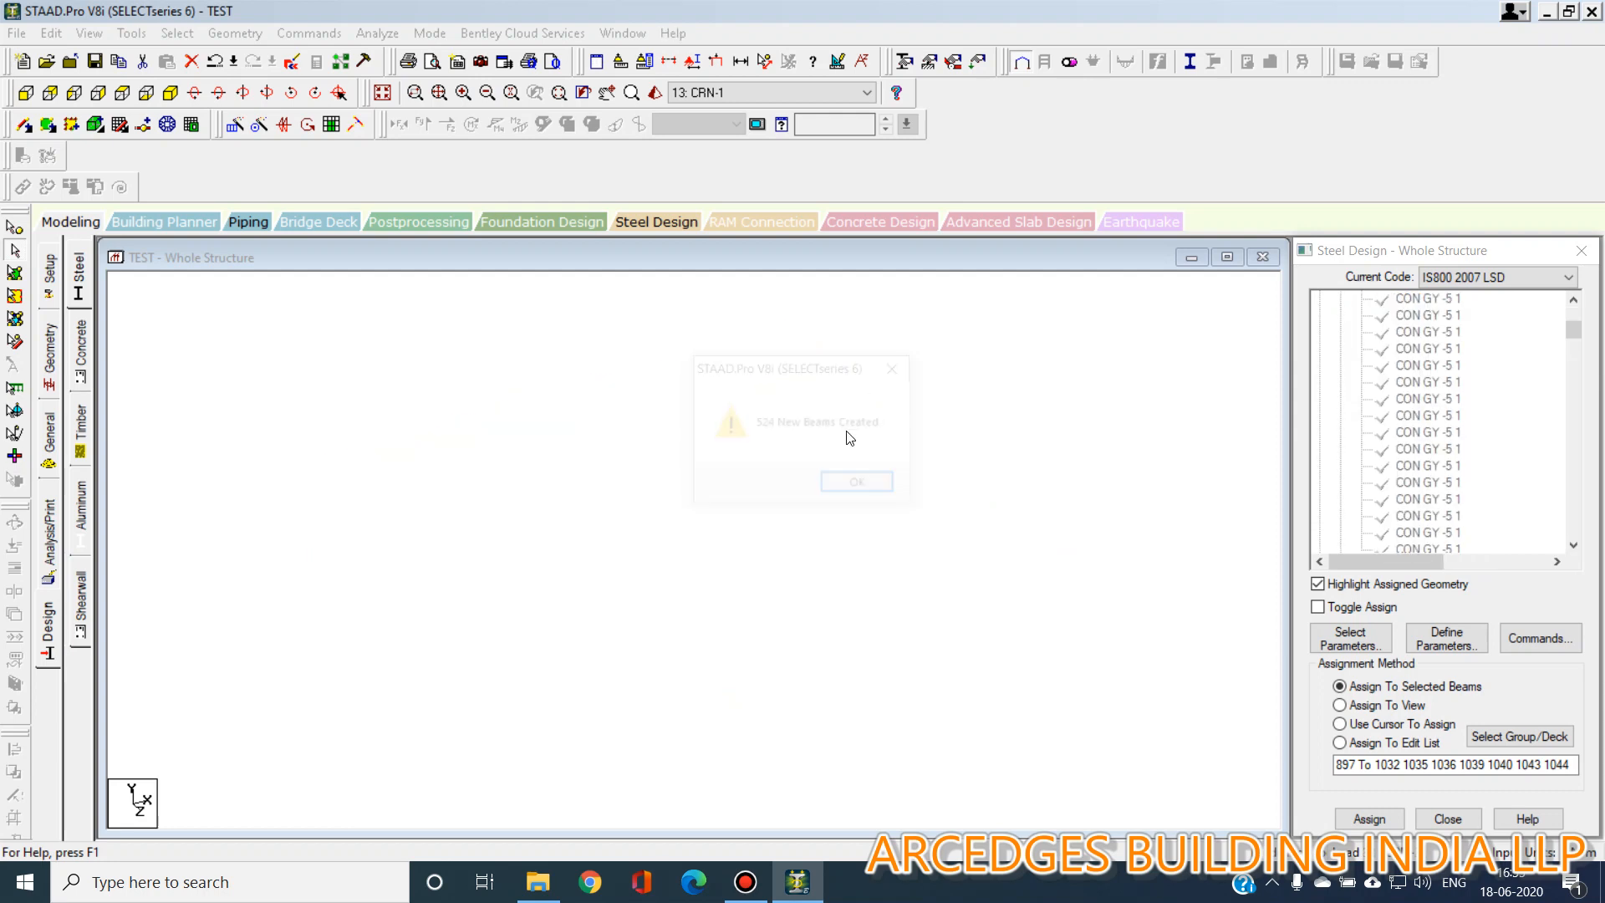
{"action": "left_click", "coordinate": [849, 486]}
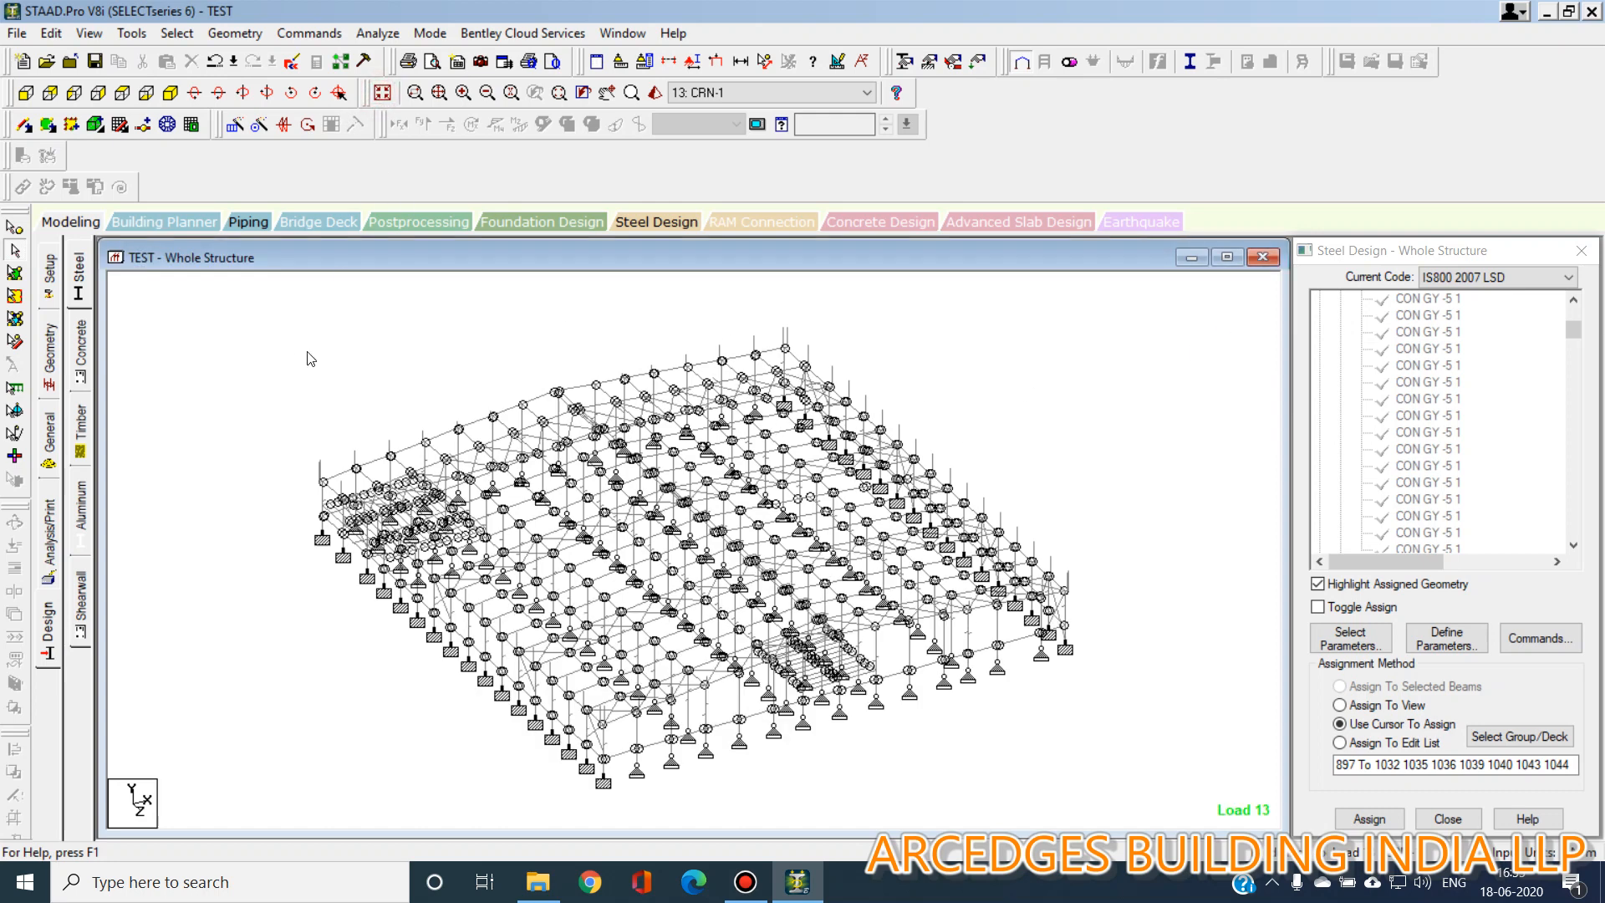
Check the model again for duplicate nodes and for duplicate beams.
{"action": "left_click", "coordinate": [176, 33]}
{"action": "left_click", "coordinate": [131, 32]}
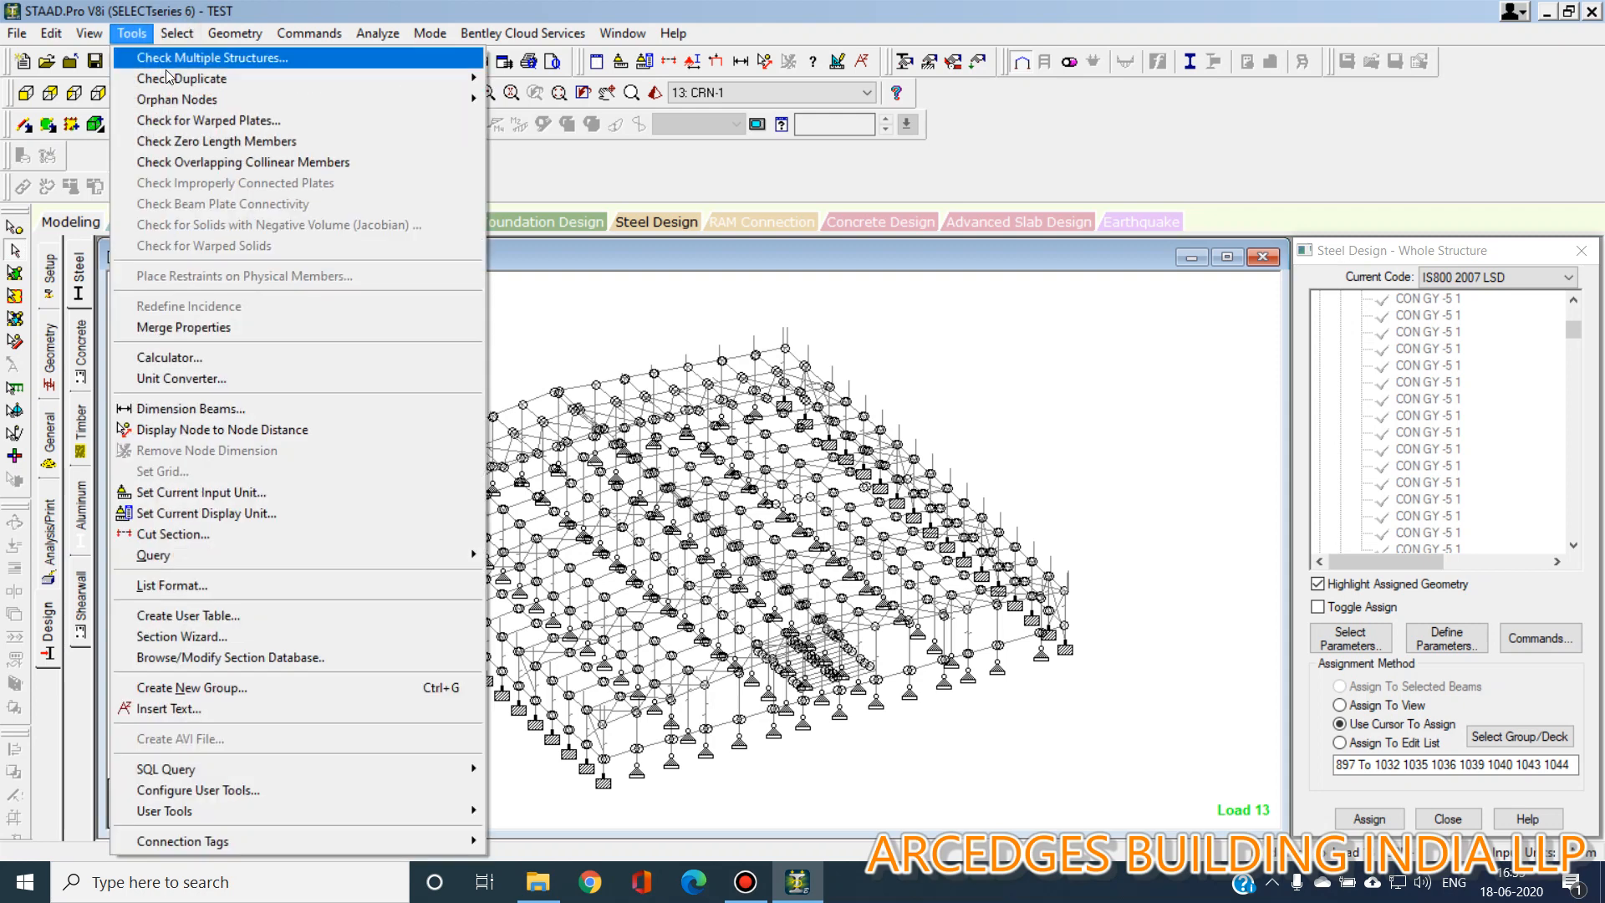
{"action": "mouse_move", "coordinate": [292, 78]}
{"action": "left_click", "coordinate": [526, 80]}
{"action": "left_click", "coordinate": [819, 429]}
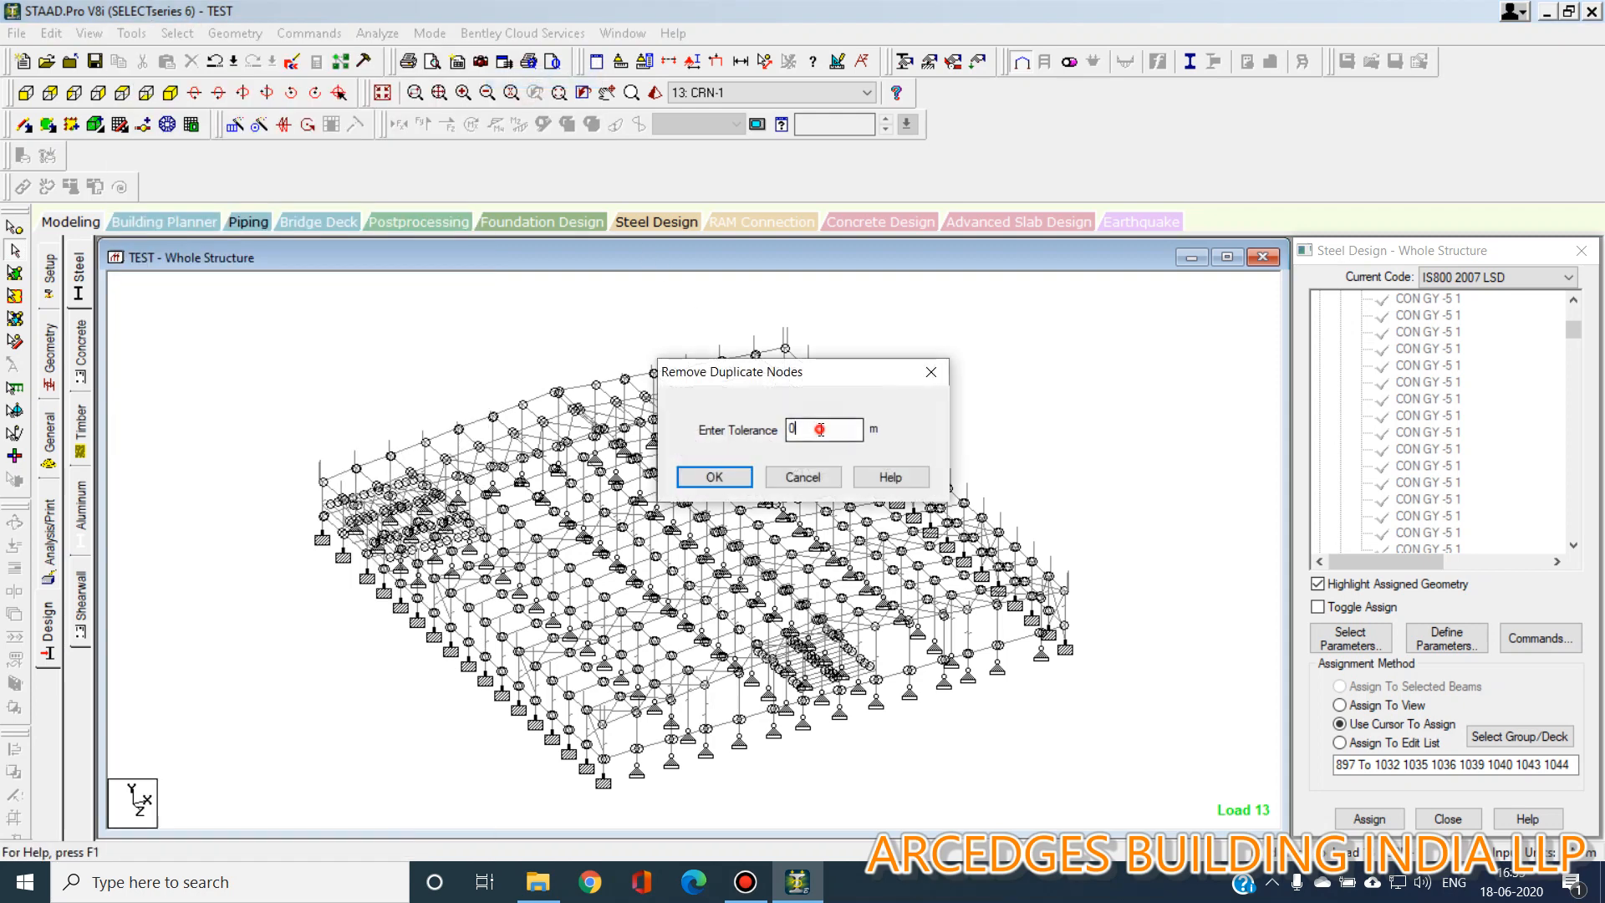
{"action": "key", "text": "Return"}
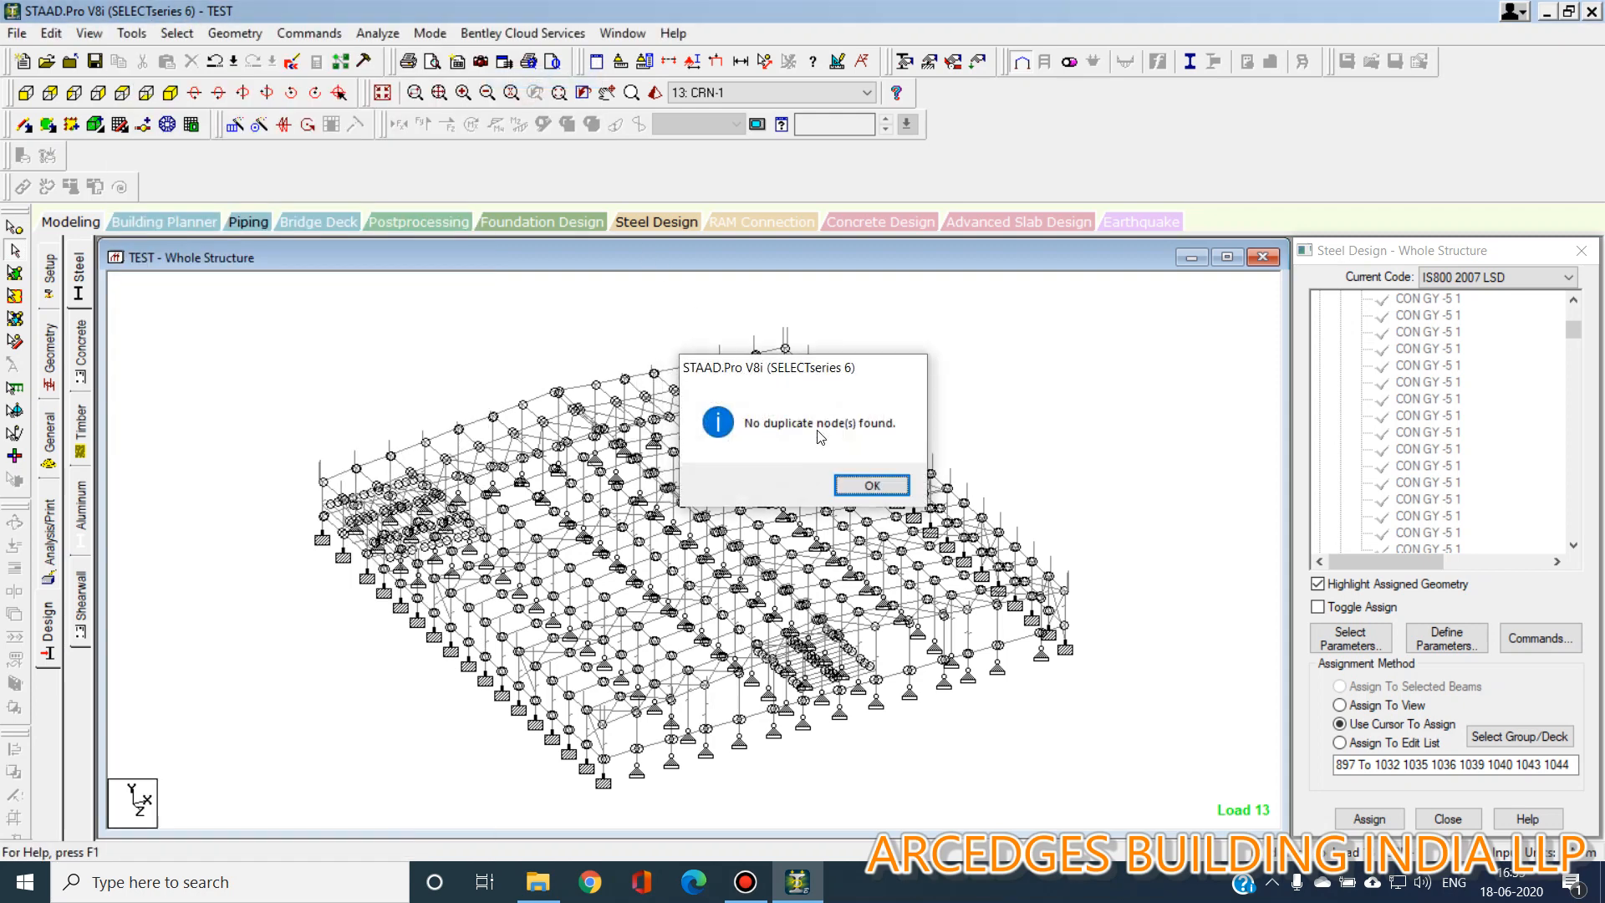
{"action": "left_click", "coordinate": [870, 479]}
{"action": "left_click", "coordinate": [131, 33]}
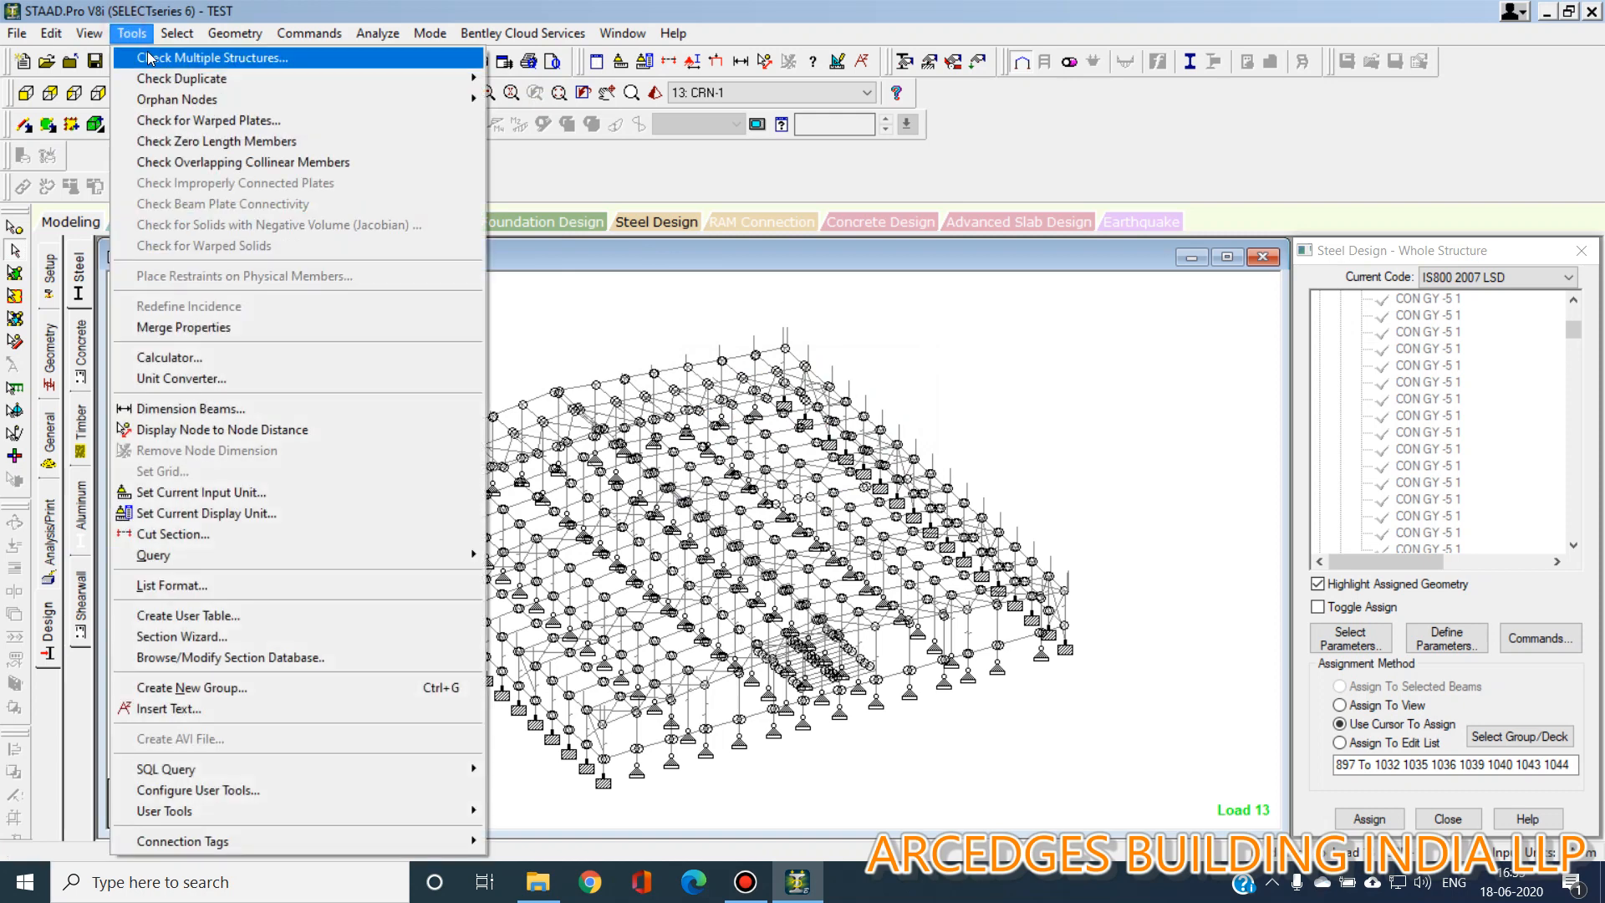
{"action": "mouse_move", "coordinate": [292, 78]}
{"action": "left_click", "coordinate": [550, 100]}
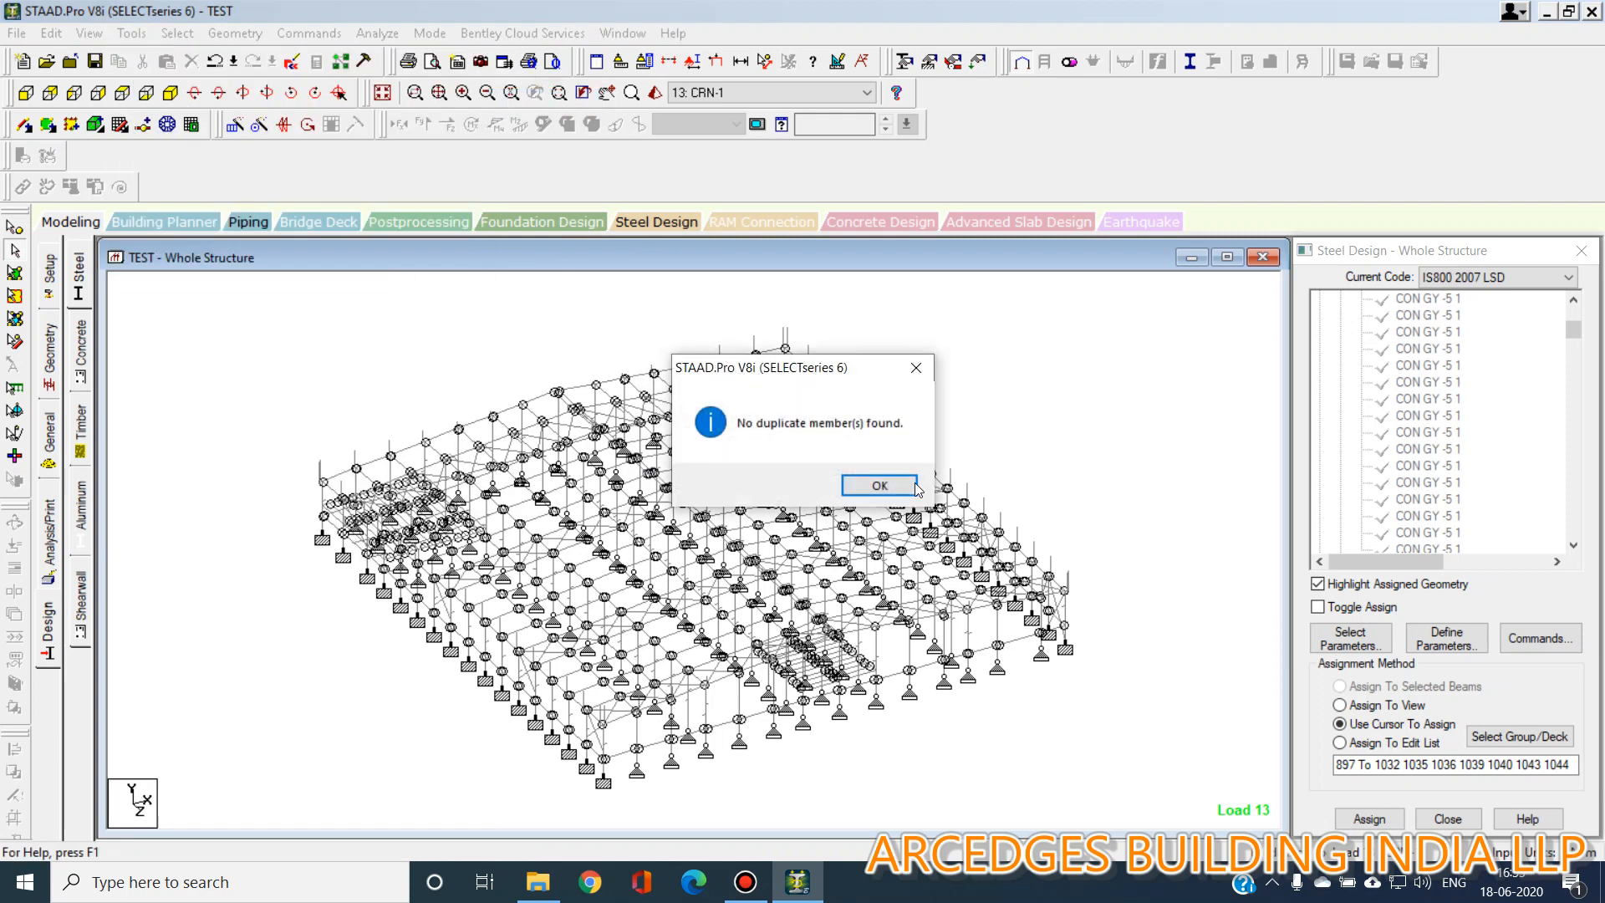
{"action": "left_click", "coordinate": [878, 480]}
Check the model for zero length members with a 0.1 m tolerance.
{"action": "left_click", "coordinate": [131, 32]}
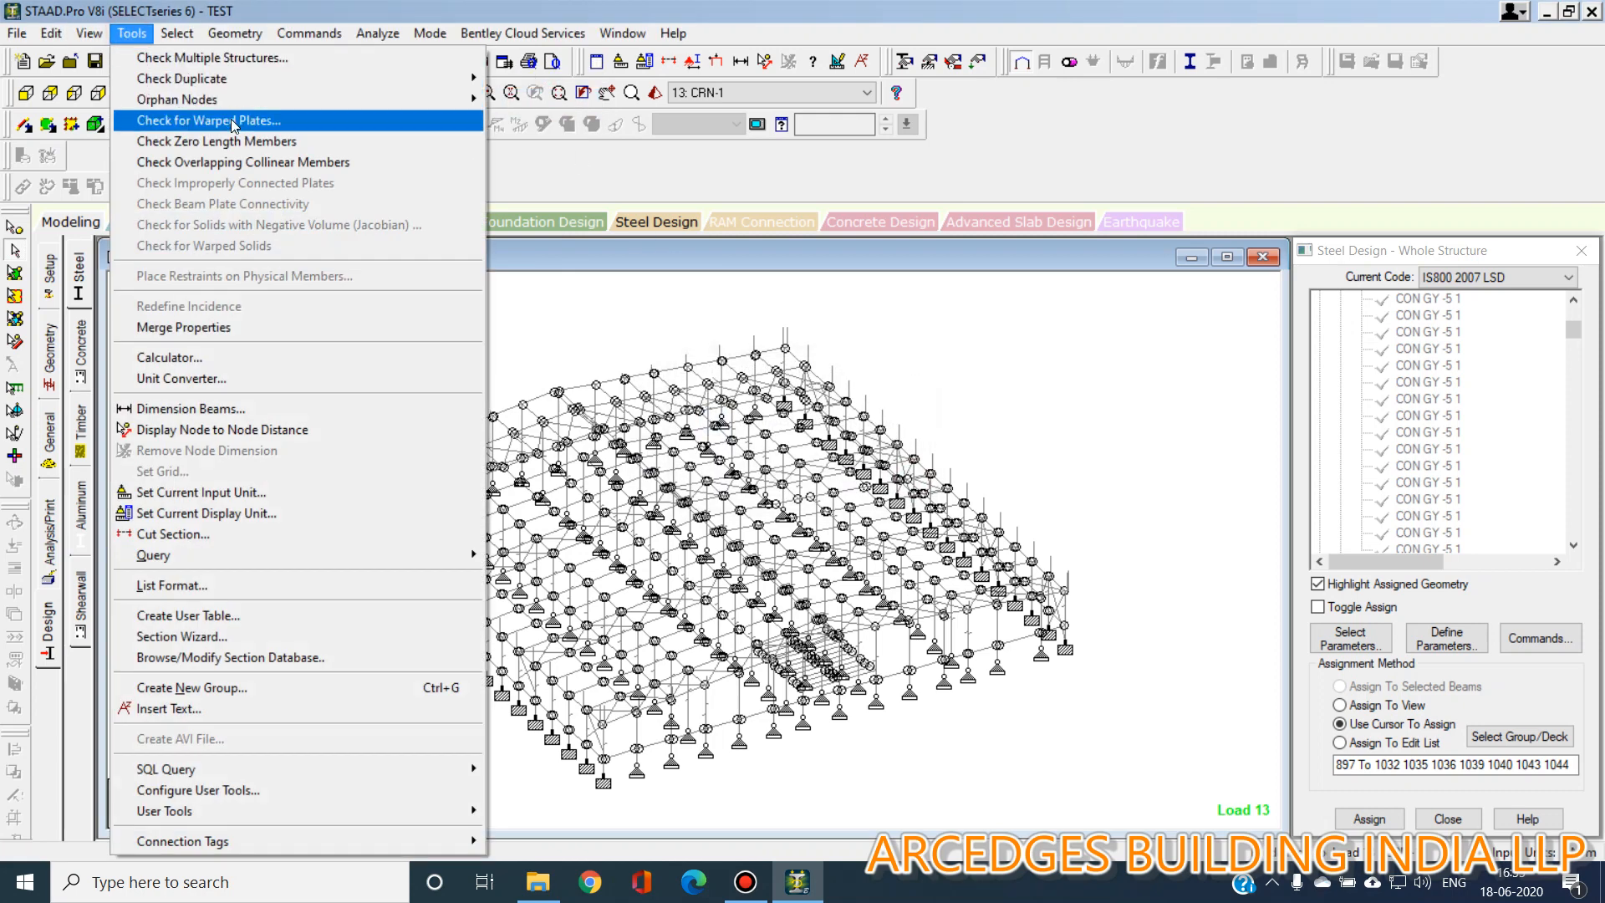
{"action": "left_click", "coordinate": [238, 144]}
{"action": "left_click", "coordinate": [817, 431]}
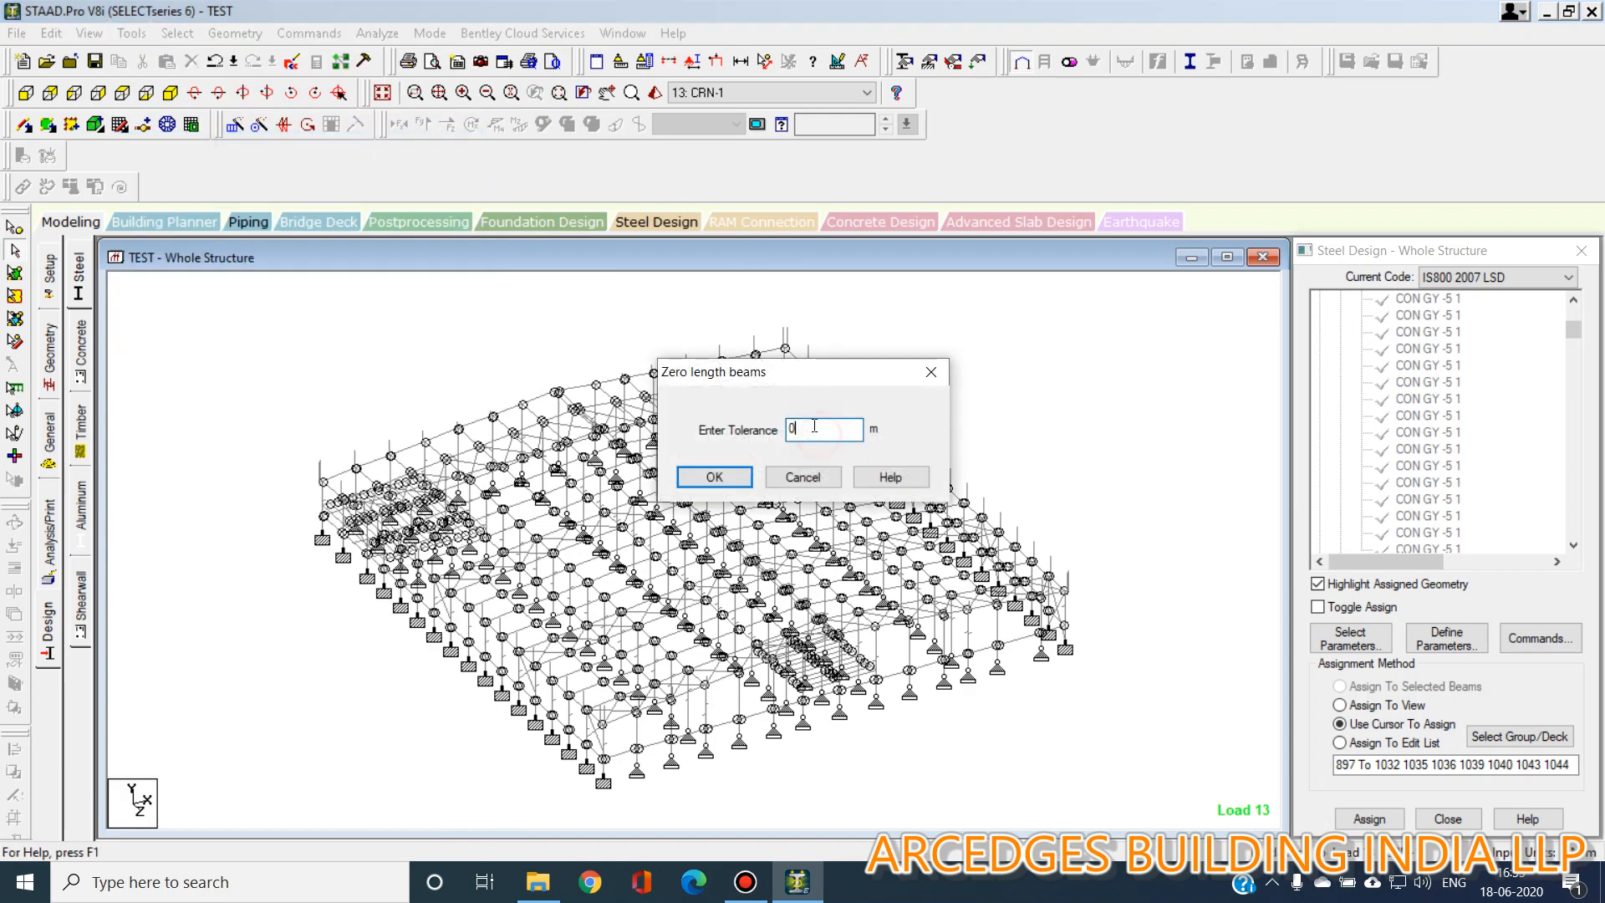
{"action": "type", "text": ".1"}
{"action": "key", "text": "Return"}
{"action": "key", "text": "Return"}
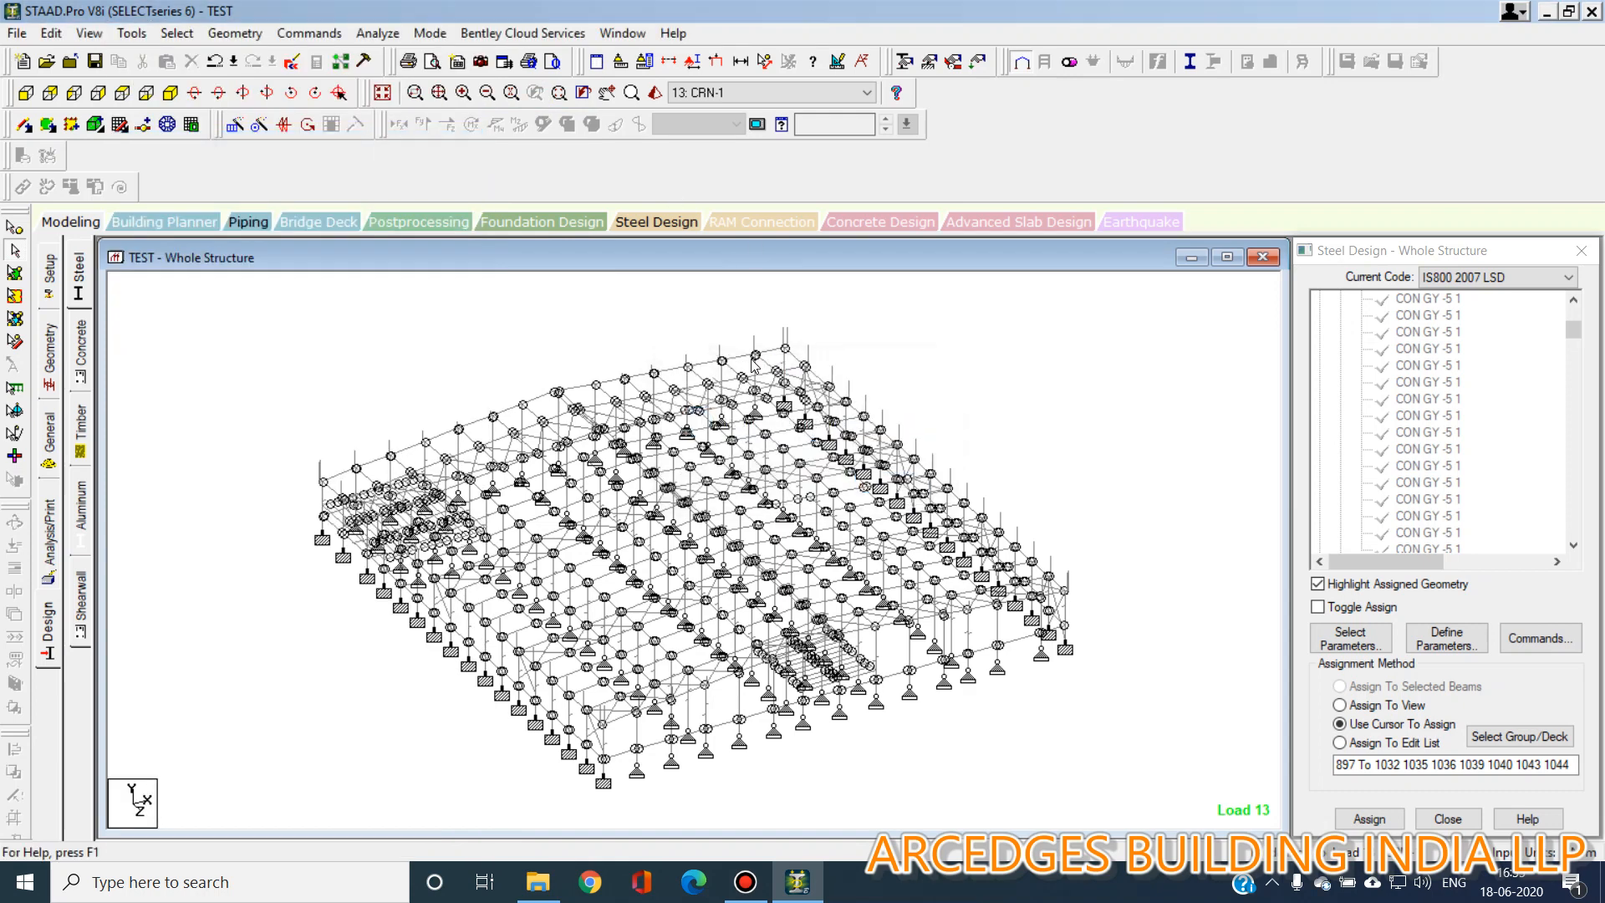
Check for multiple structures and highlight Structure 1 in the list.
{"action": "left_click", "coordinate": [132, 33]}
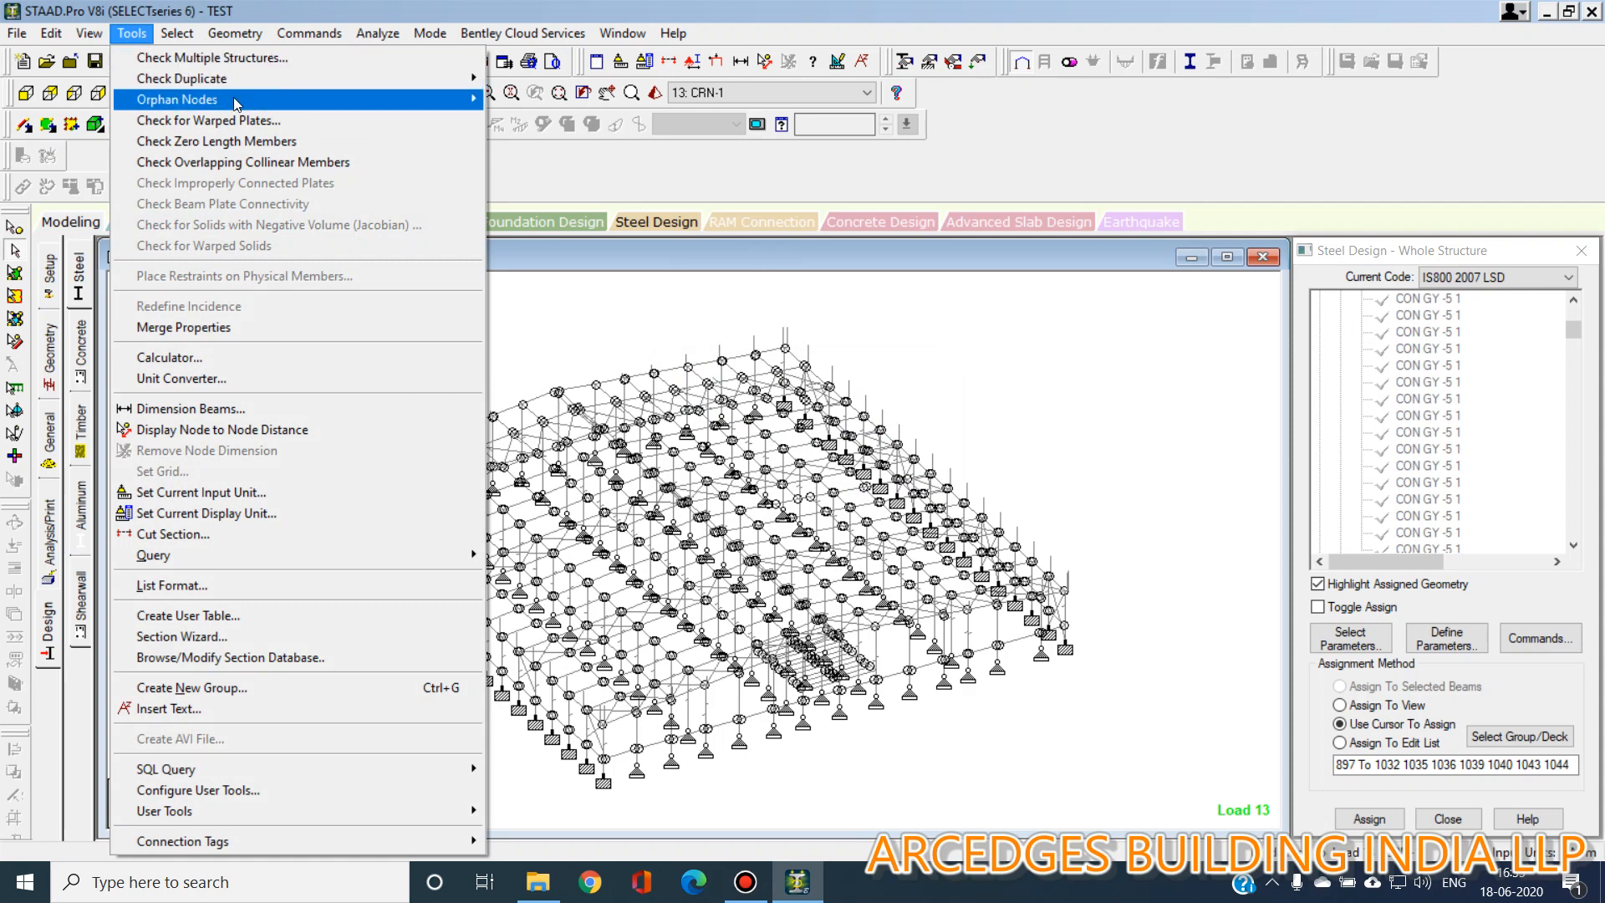
{"action": "left_click", "coordinate": [238, 58]}
{"action": "left_click", "coordinate": [228, 320]}
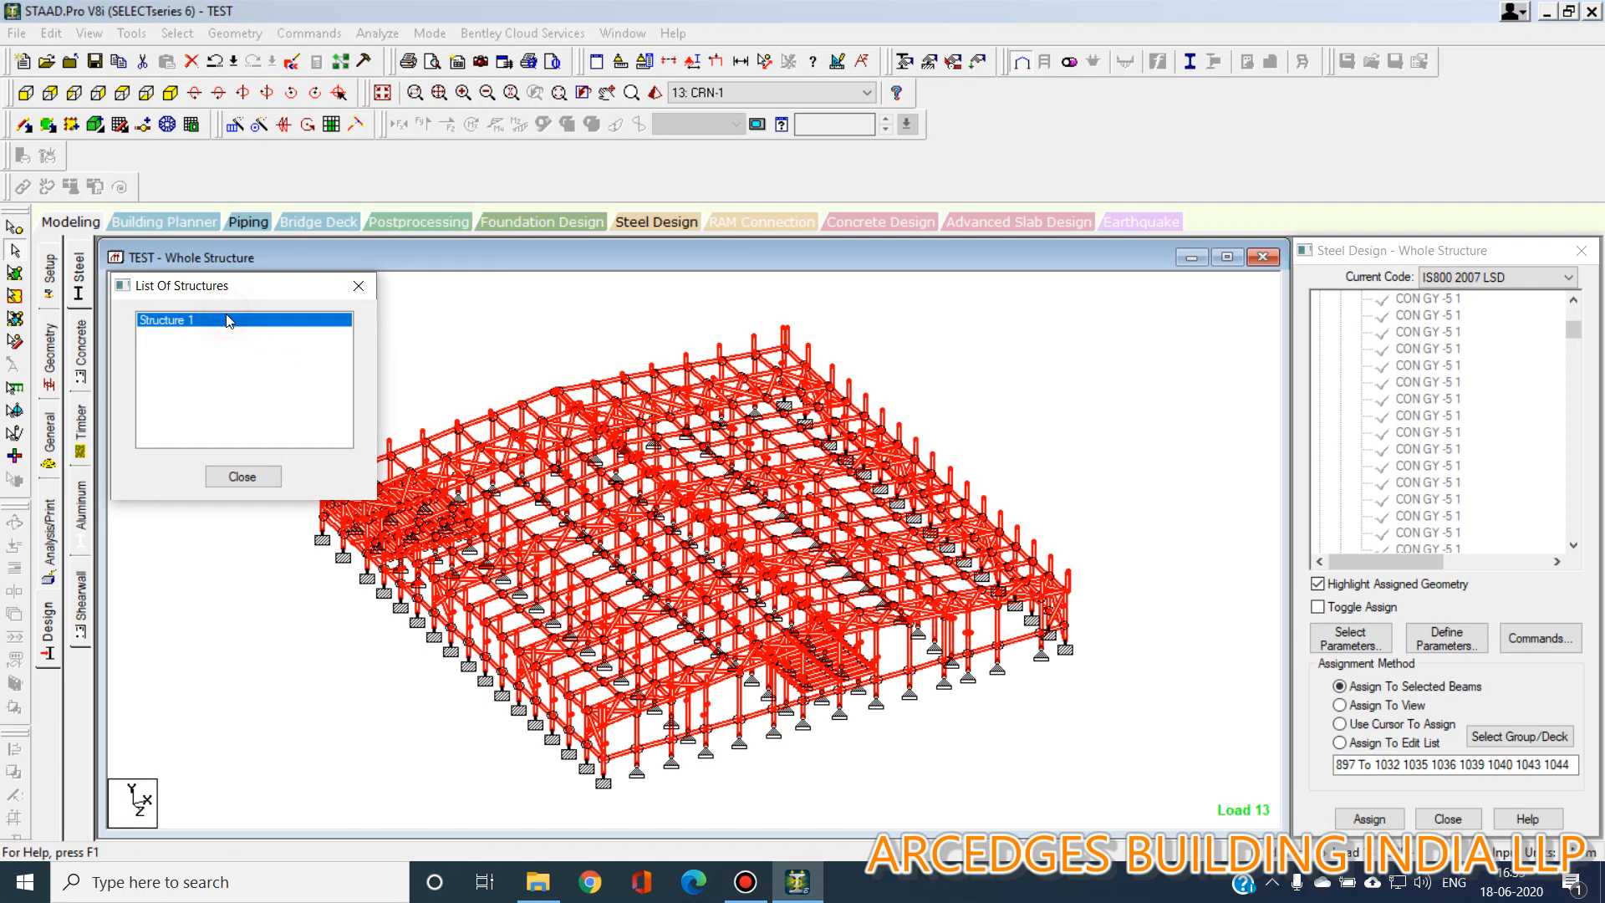
{"action": "left_click", "coordinate": [359, 285]}
{"action": "left_click", "coordinate": [132, 34]}
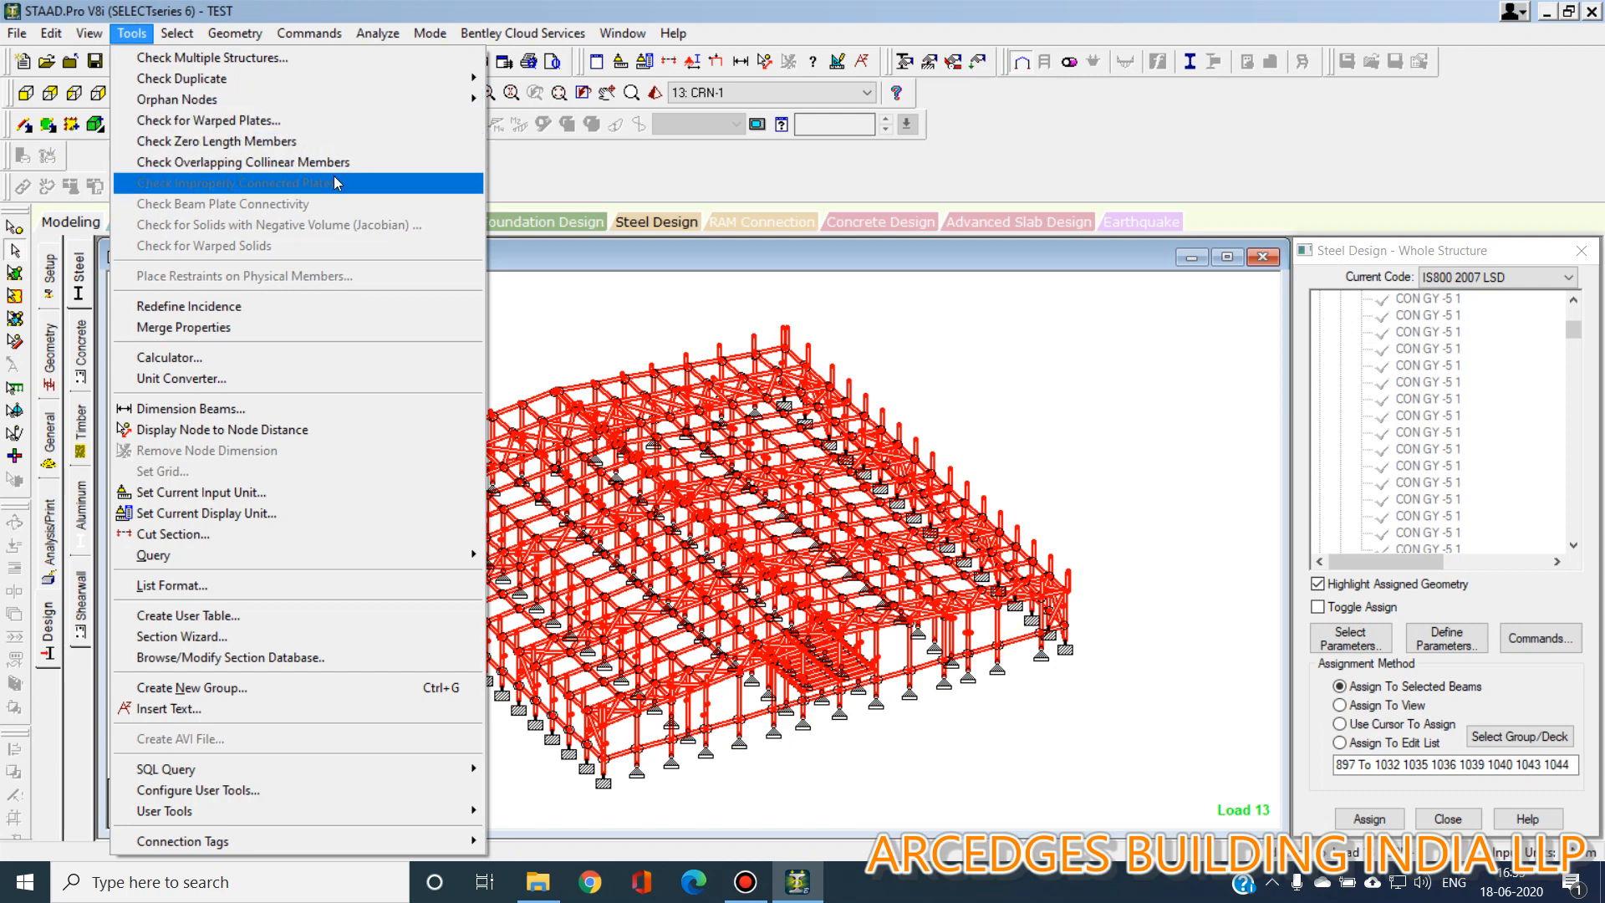
{"action": "left_click", "coordinate": [1108, 422]}
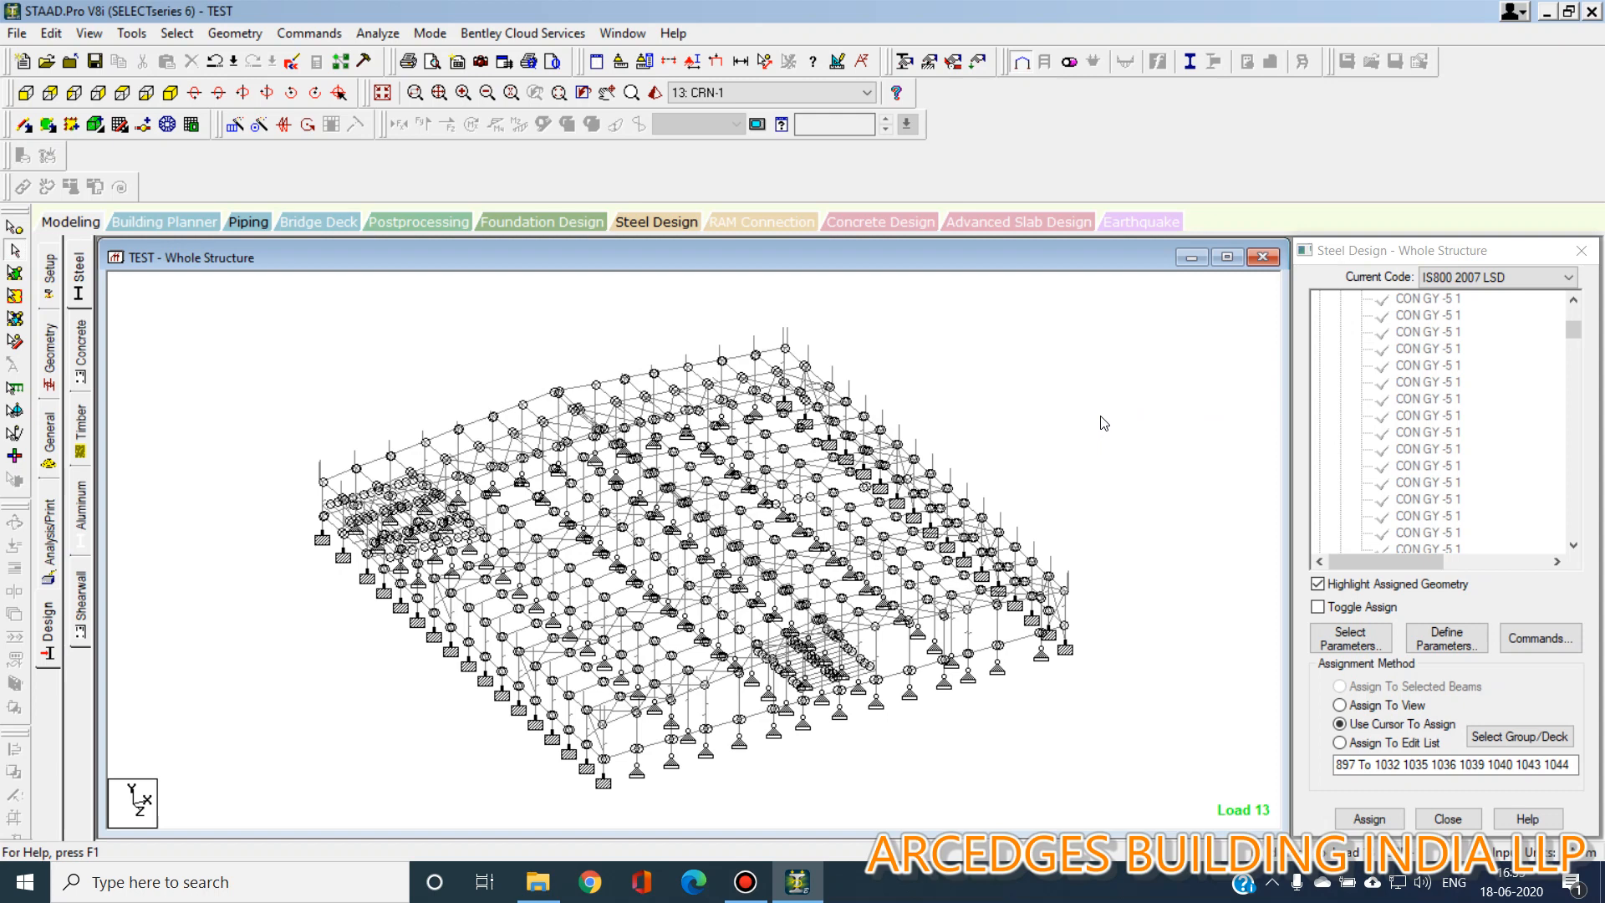
Review the steel design commands by highlighting the members assigned to each STEEL TAKE OFF group in the command list.
{"action": "left_click_drag", "start_coordinate": [1572, 329], "coordinate": [1572, 313]}
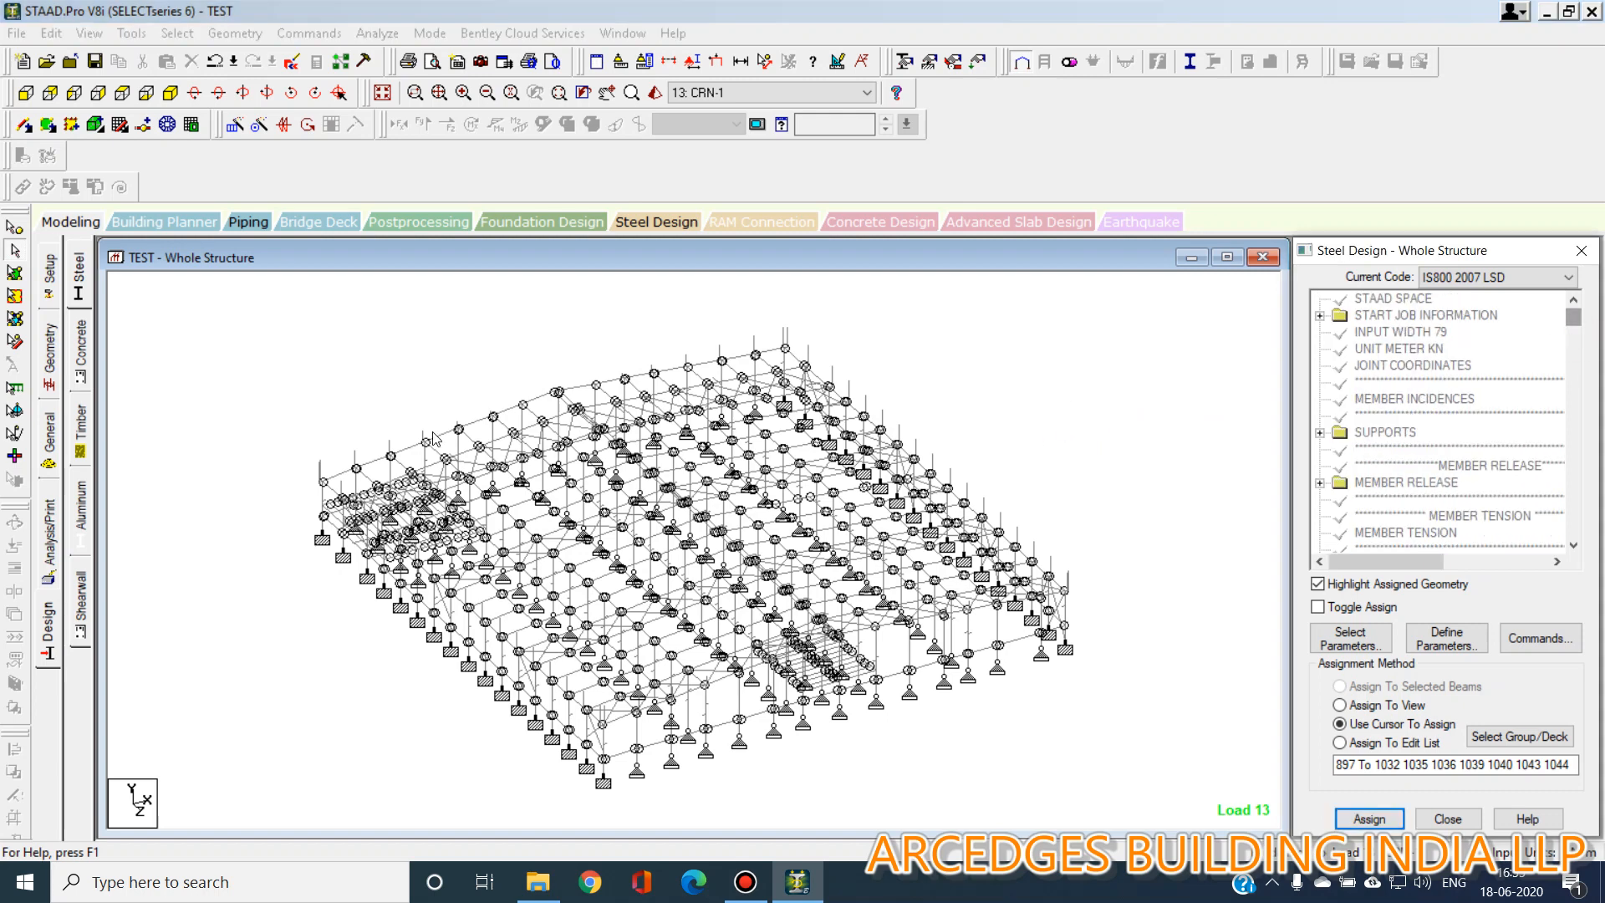
{"action": "left_click", "coordinate": [48, 633]}
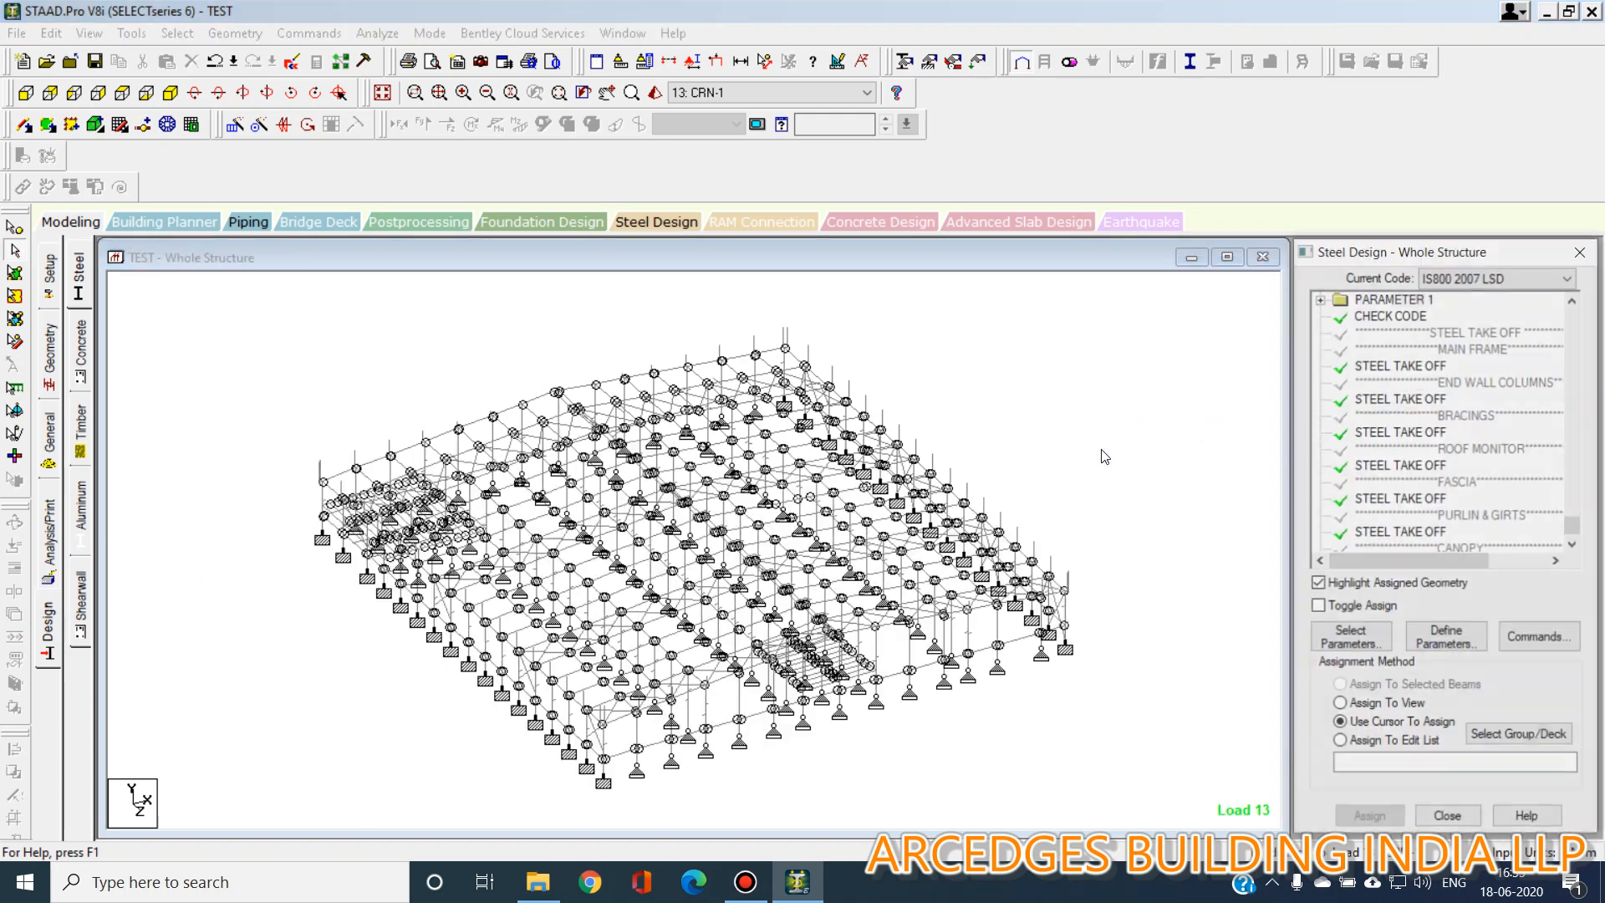
{"action": "left_click", "coordinate": [1421, 365]}
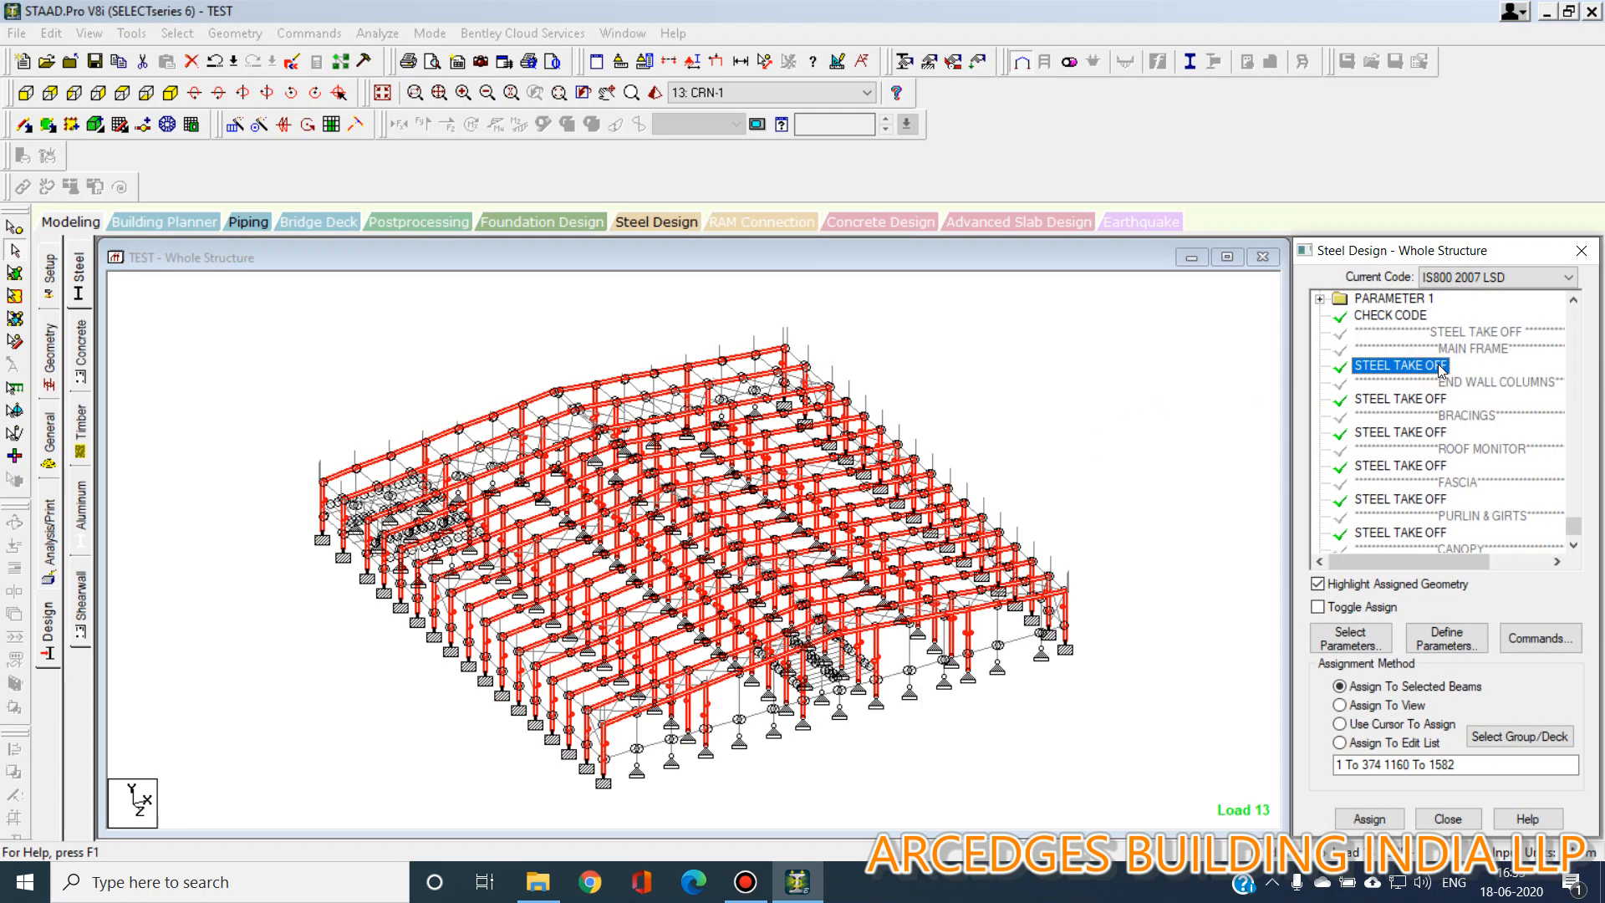
{"action": "left_click", "coordinate": [1431, 401]}
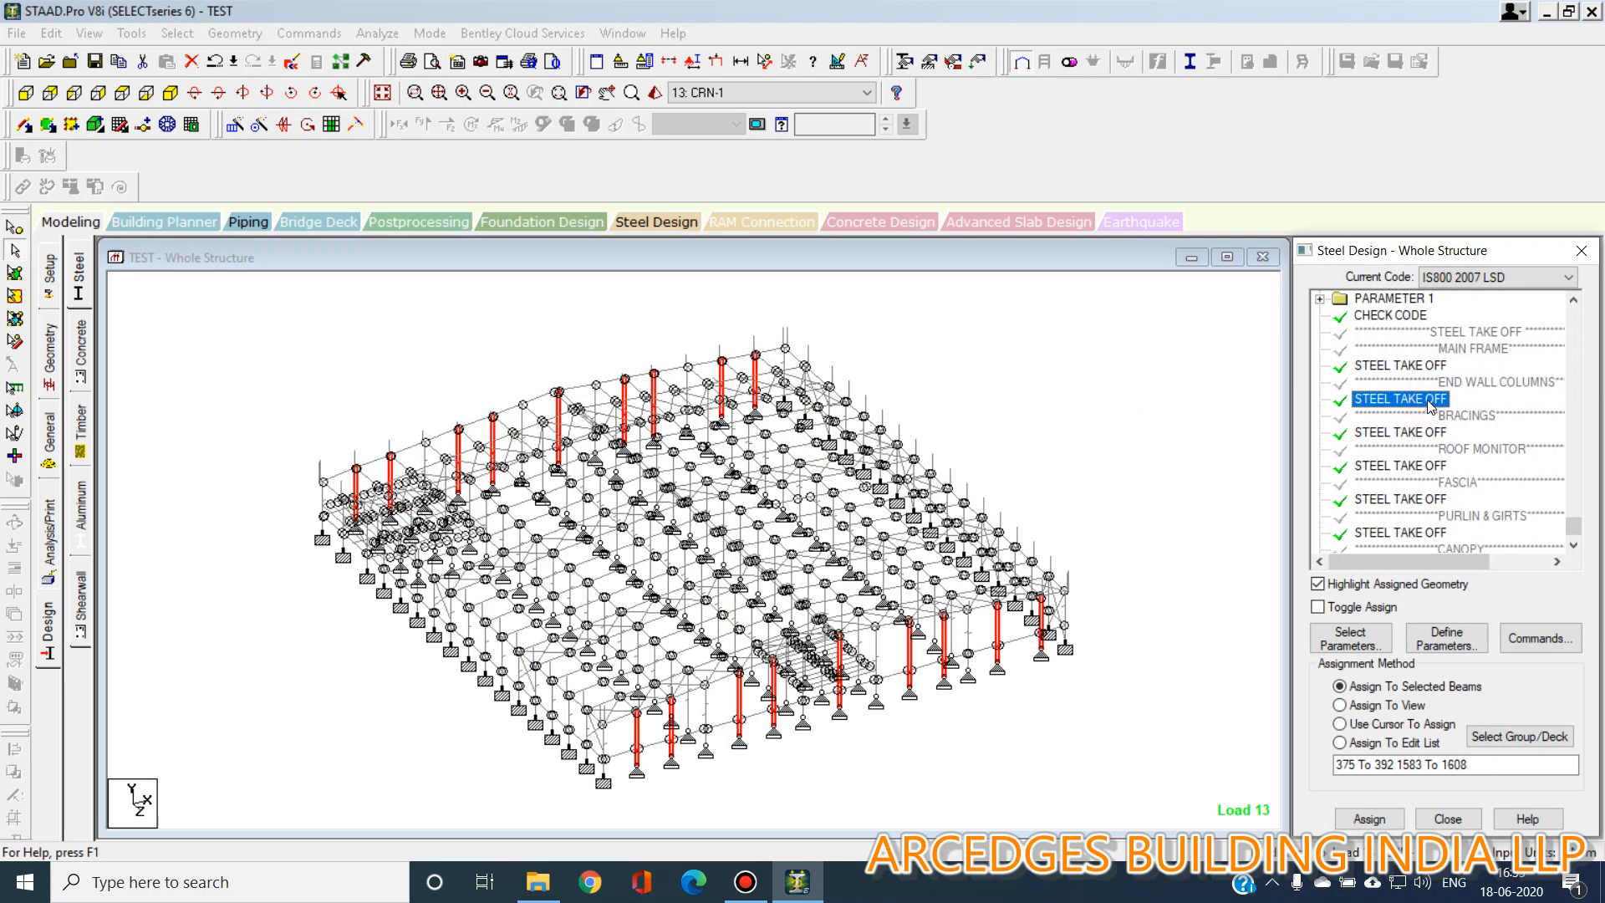
{"action": "left_click", "coordinate": [1431, 432]}
{"action": "scroll", "coordinate": [1432, 433], "scroll_direction": "down", "scroll_amount": 1}
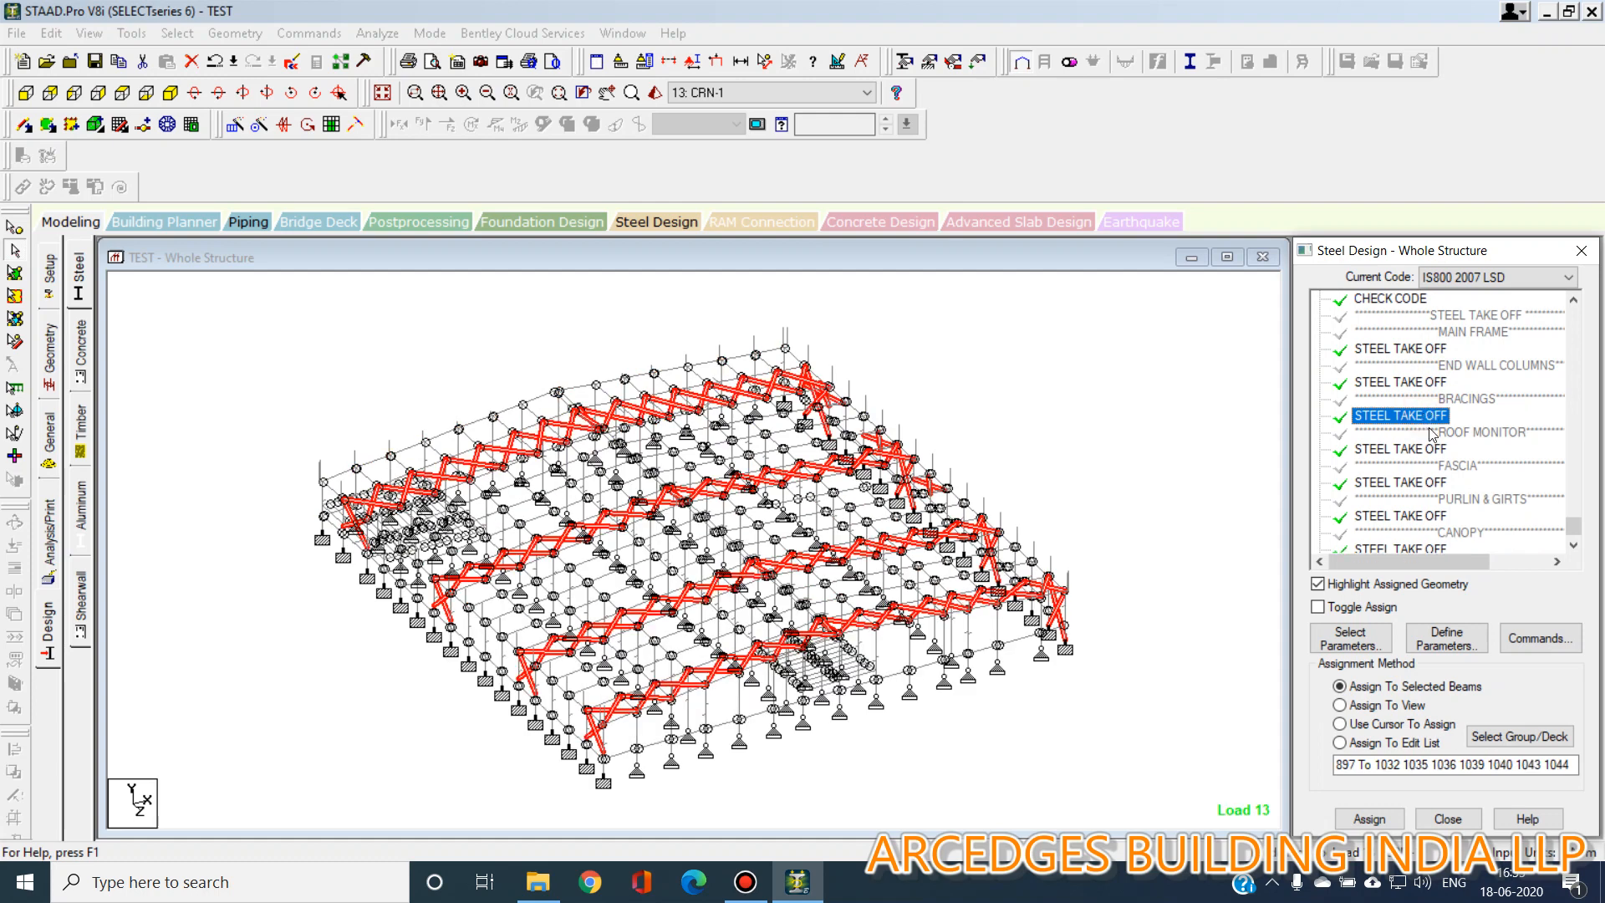
{"action": "left_click", "coordinate": [1420, 415]}
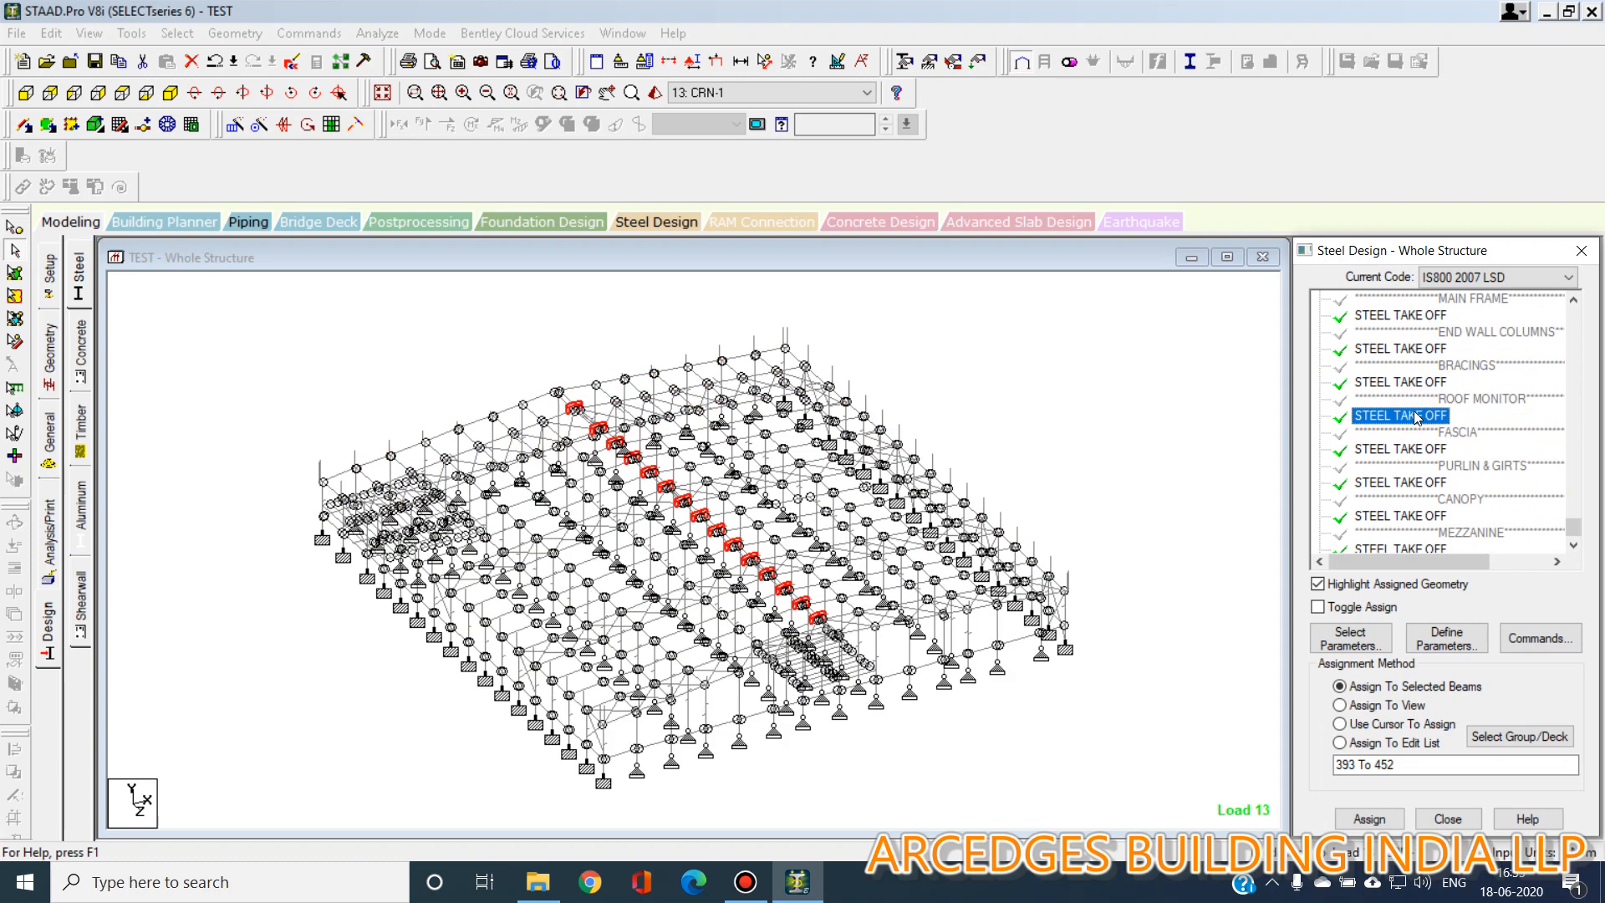
{"action": "scroll", "coordinate": [1418, 429], "scroll_direction": "down", "scroll_amount": 1}
{"action": "left_click", "coordinate": [1420, 415]}
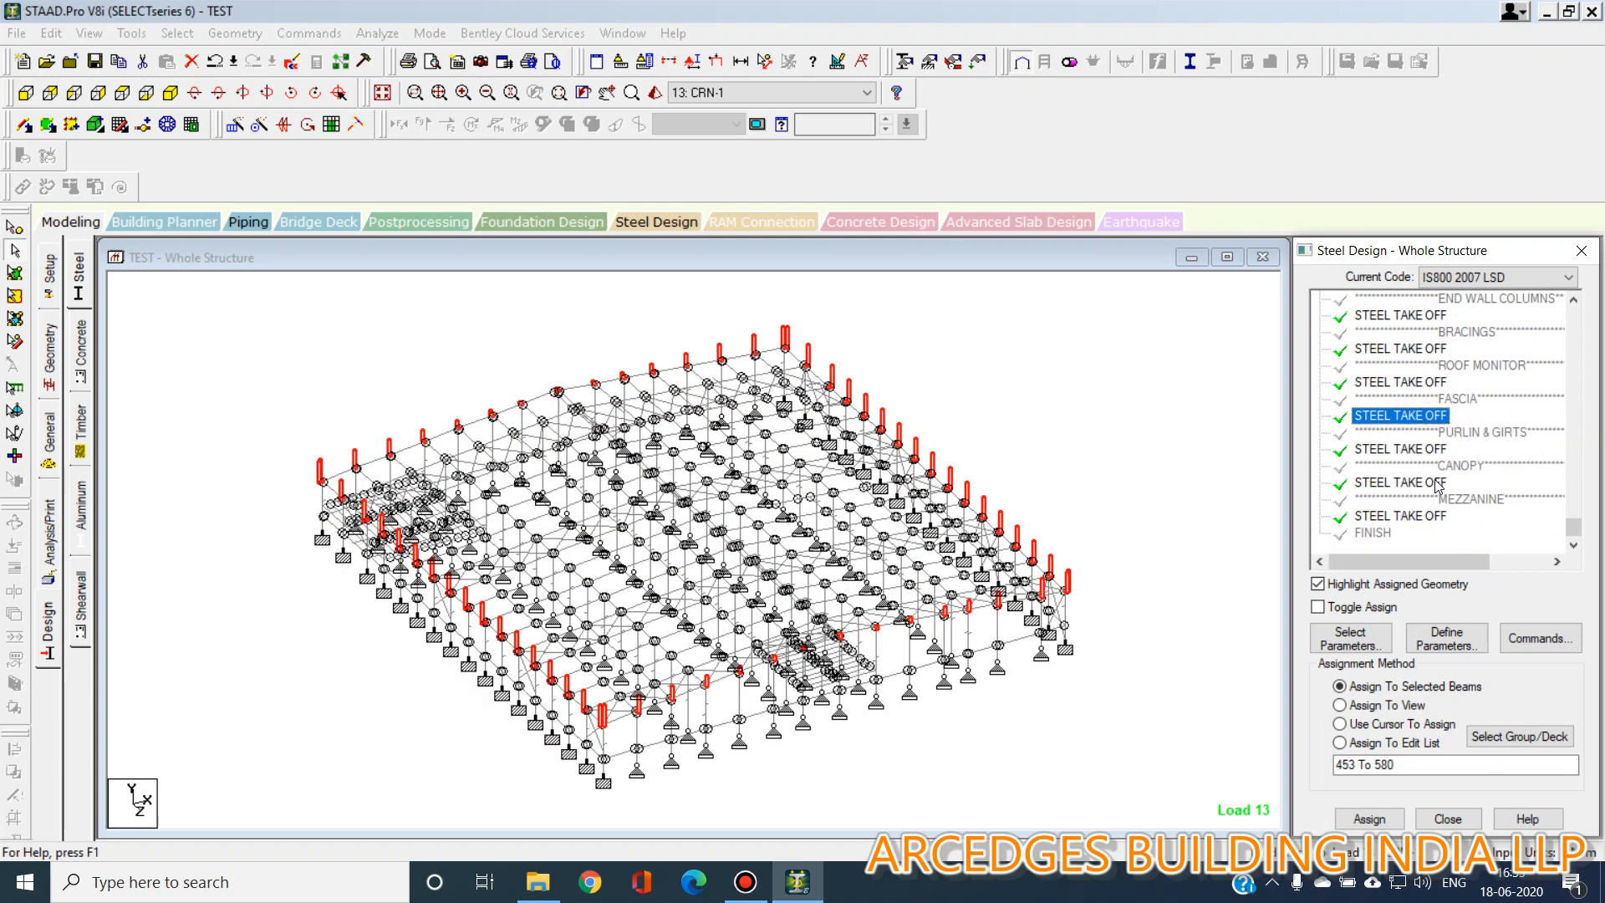
{"action": "left_click", "coordinate": [1434, 450]}
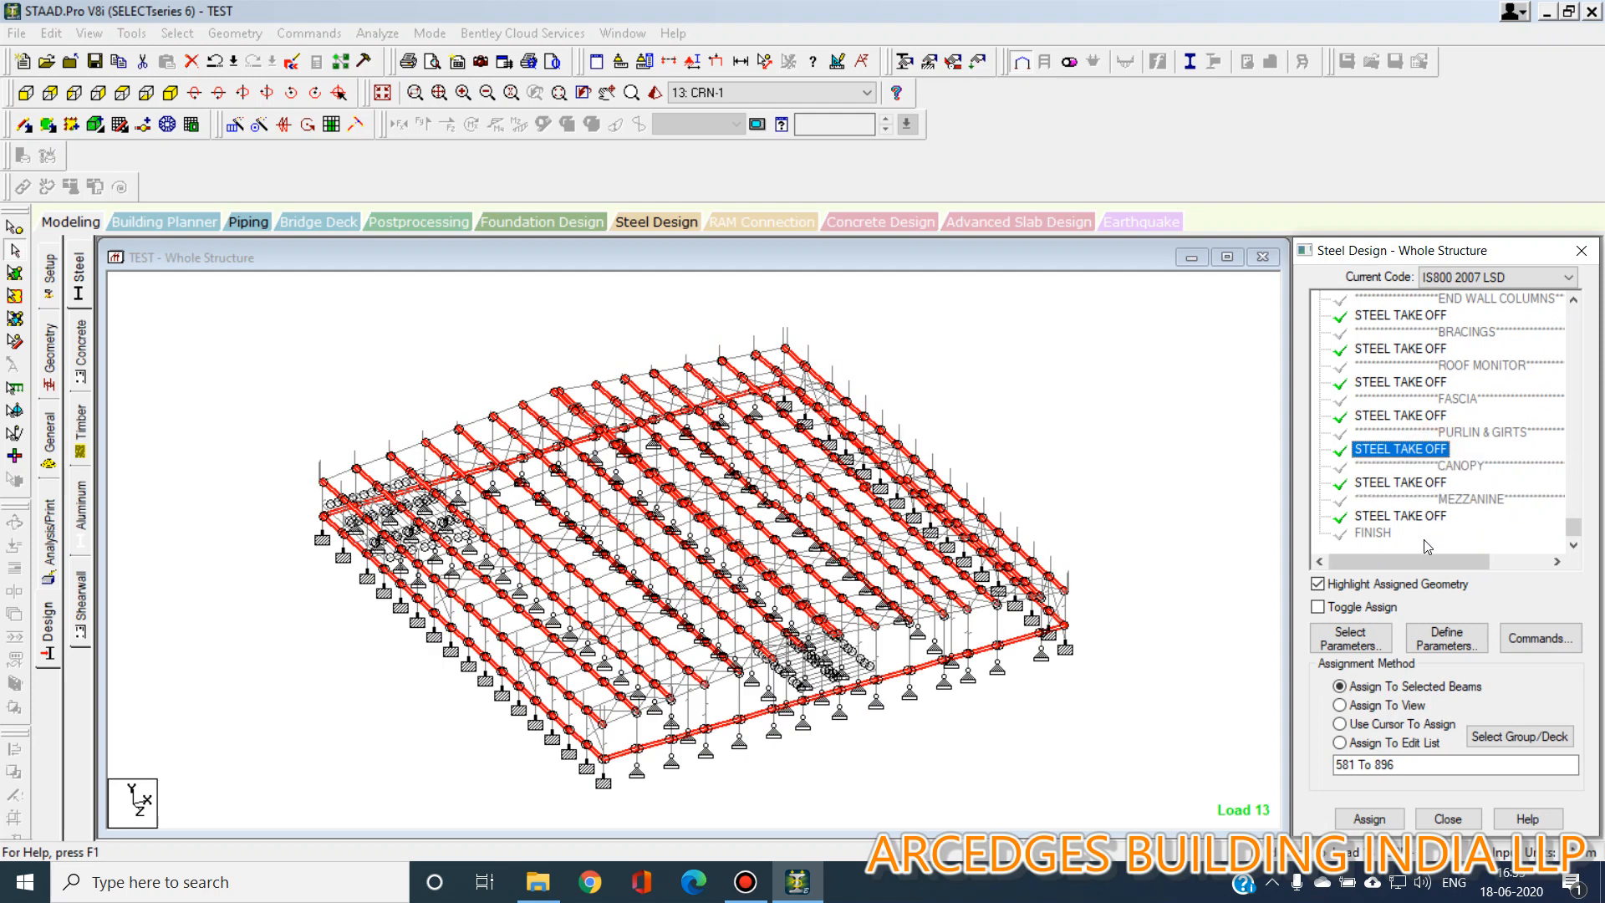
{"action": "left_click", "coordinate": [1412, 483]}
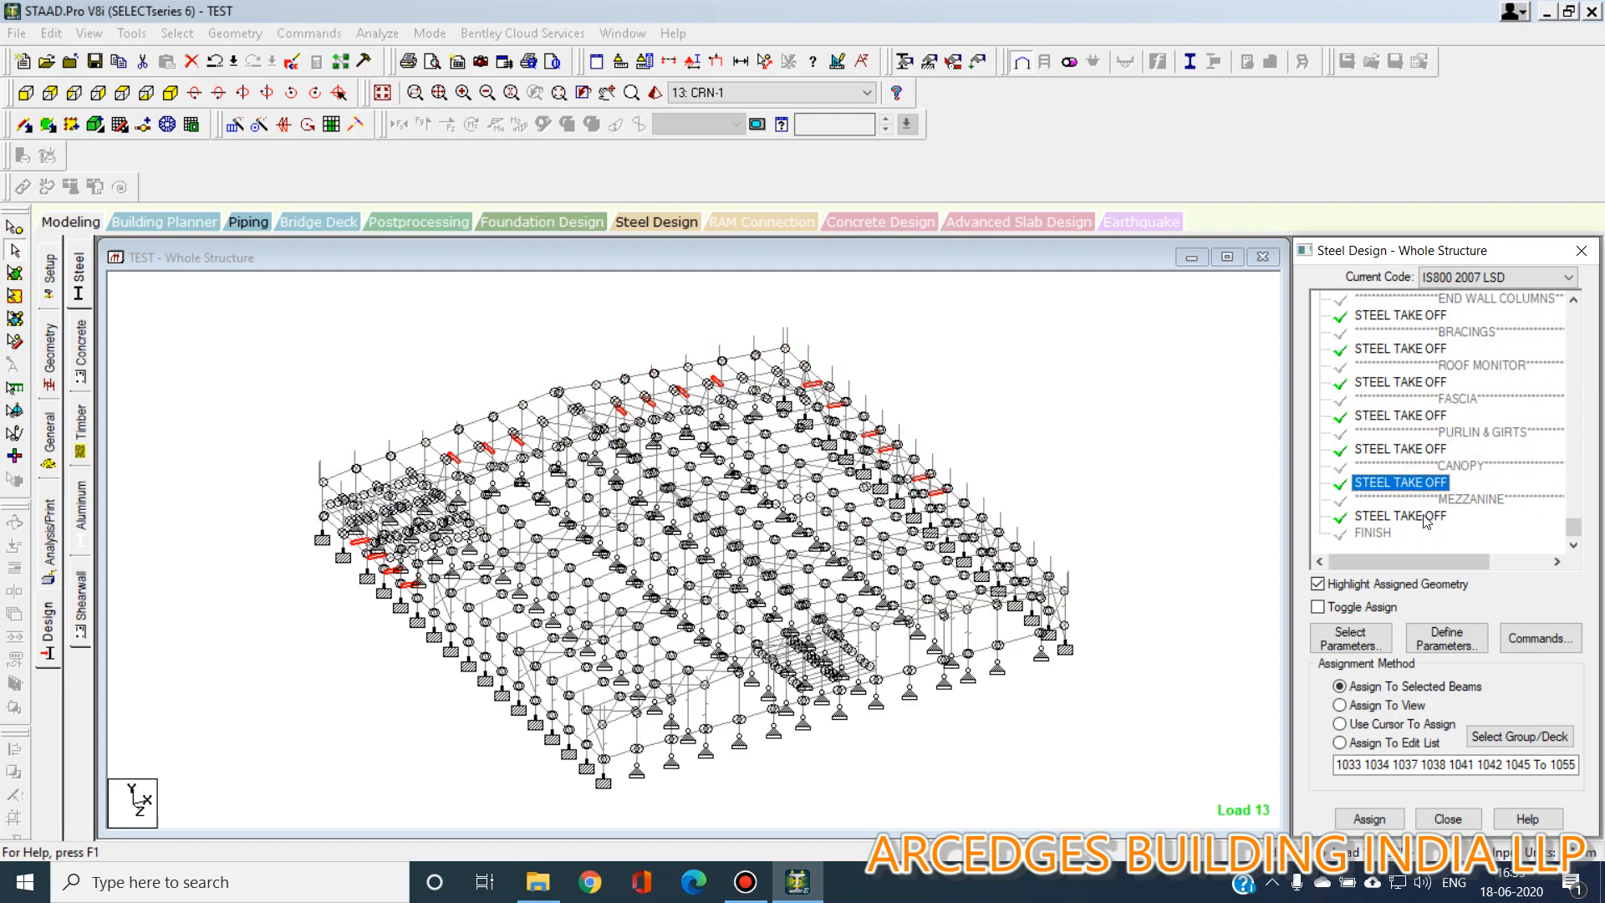
{"action": "left_click", "coordinate": [1426, 517]}
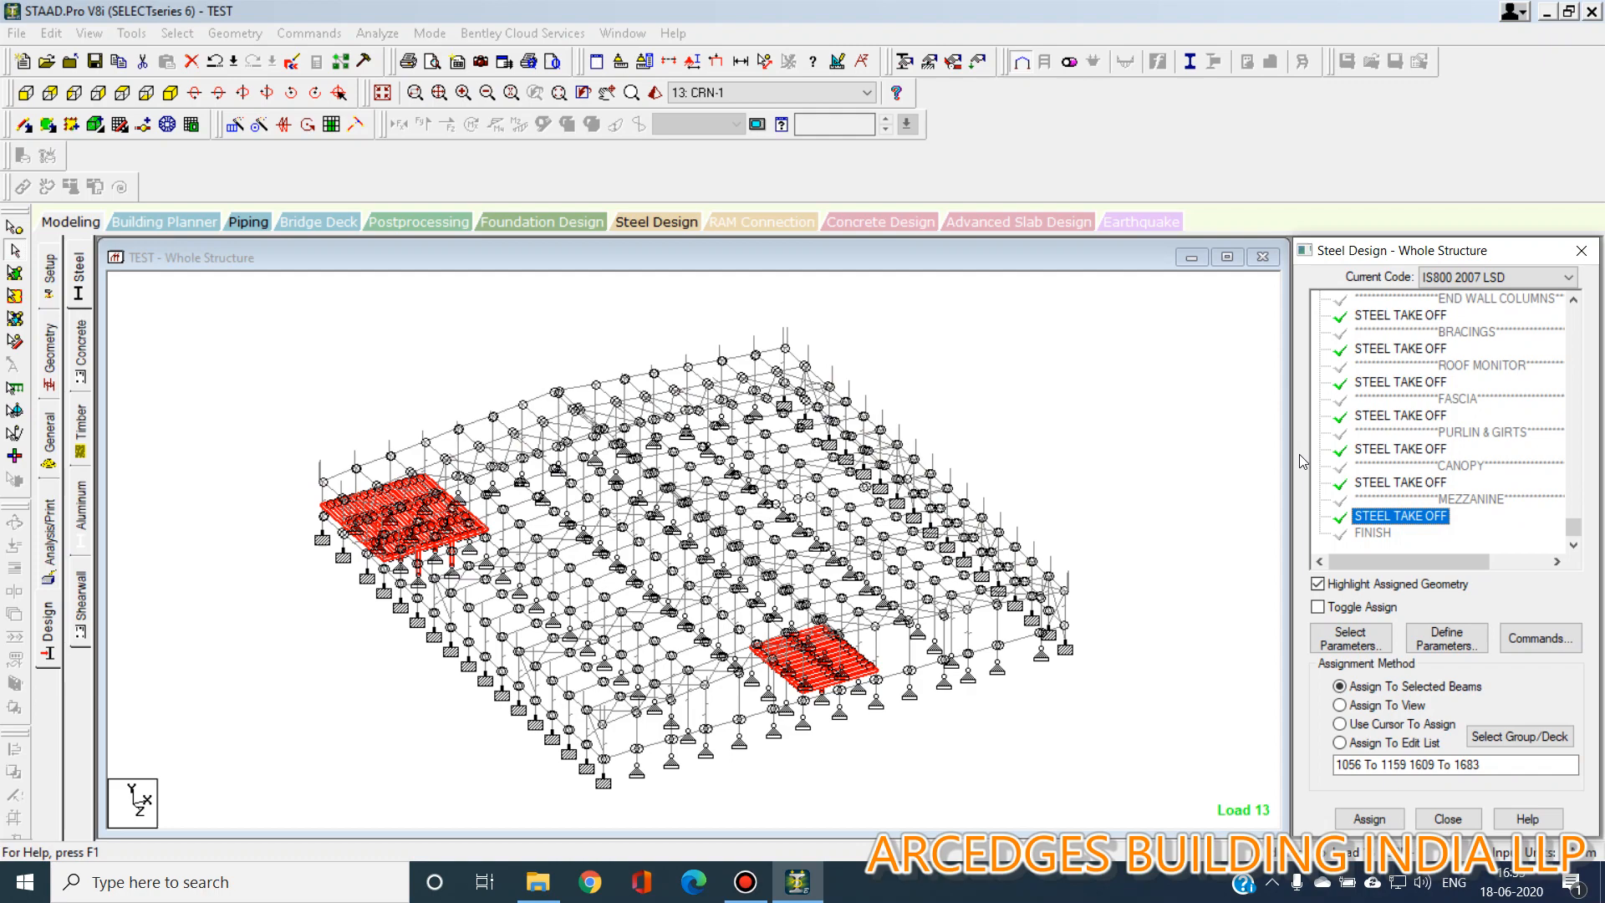
{"action": "left_click", "coordinate": [1116, 423]}
Open the load case details and inspect the members carrying each uniform load of the DL load case.
{"action": "left_click", "coordinate": [61, 454]}
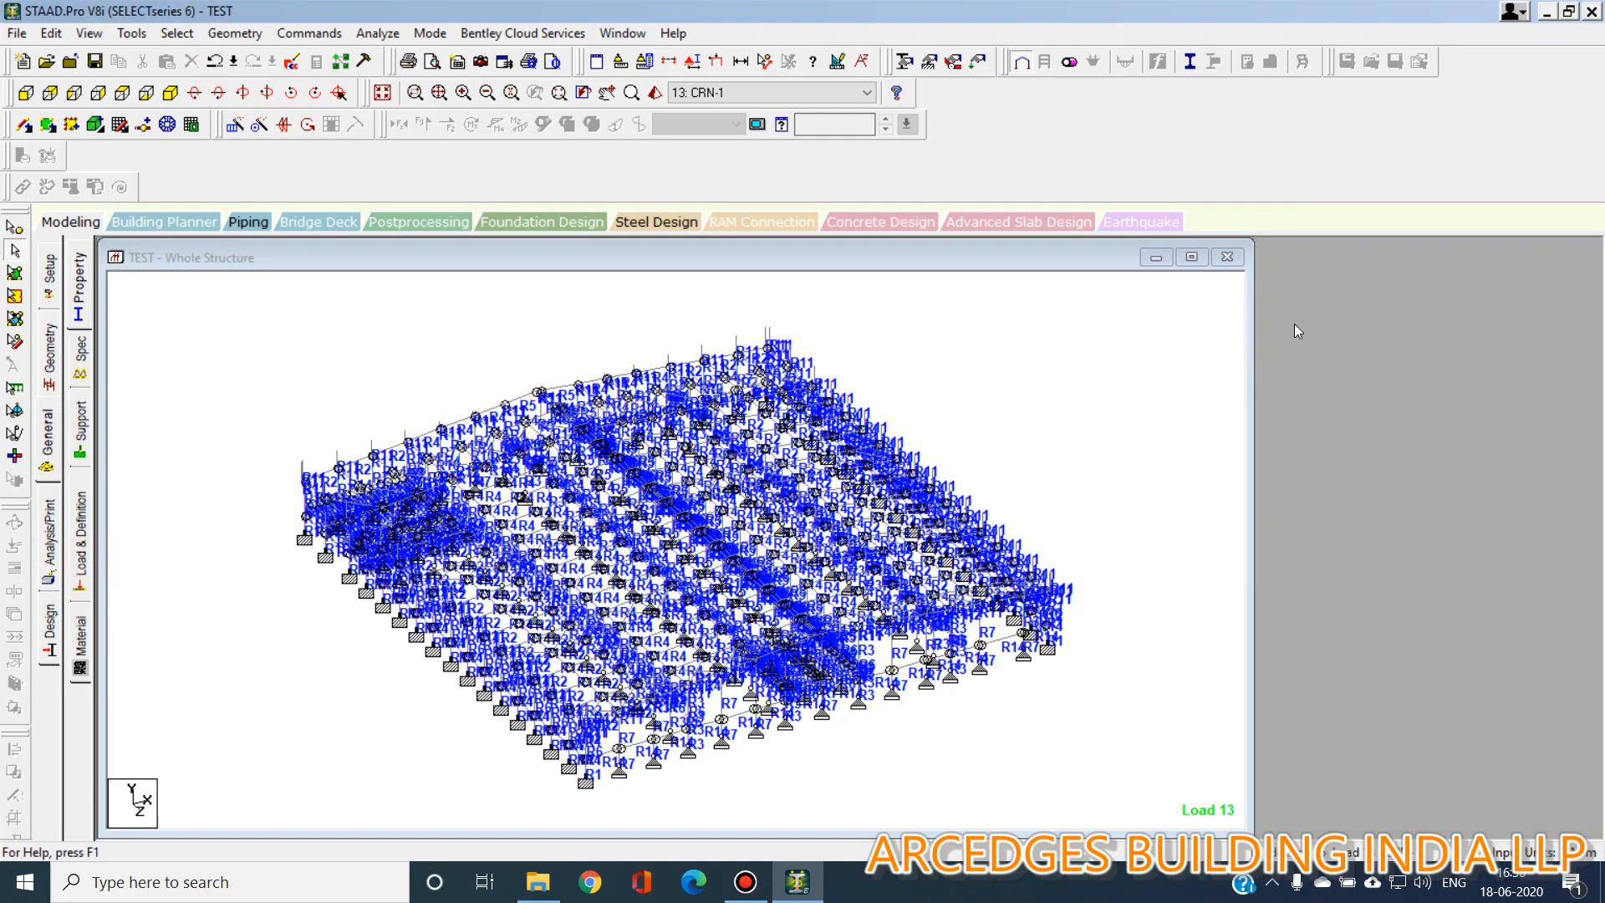
{"action": "left_click", "coordinate": [1271, 293]}
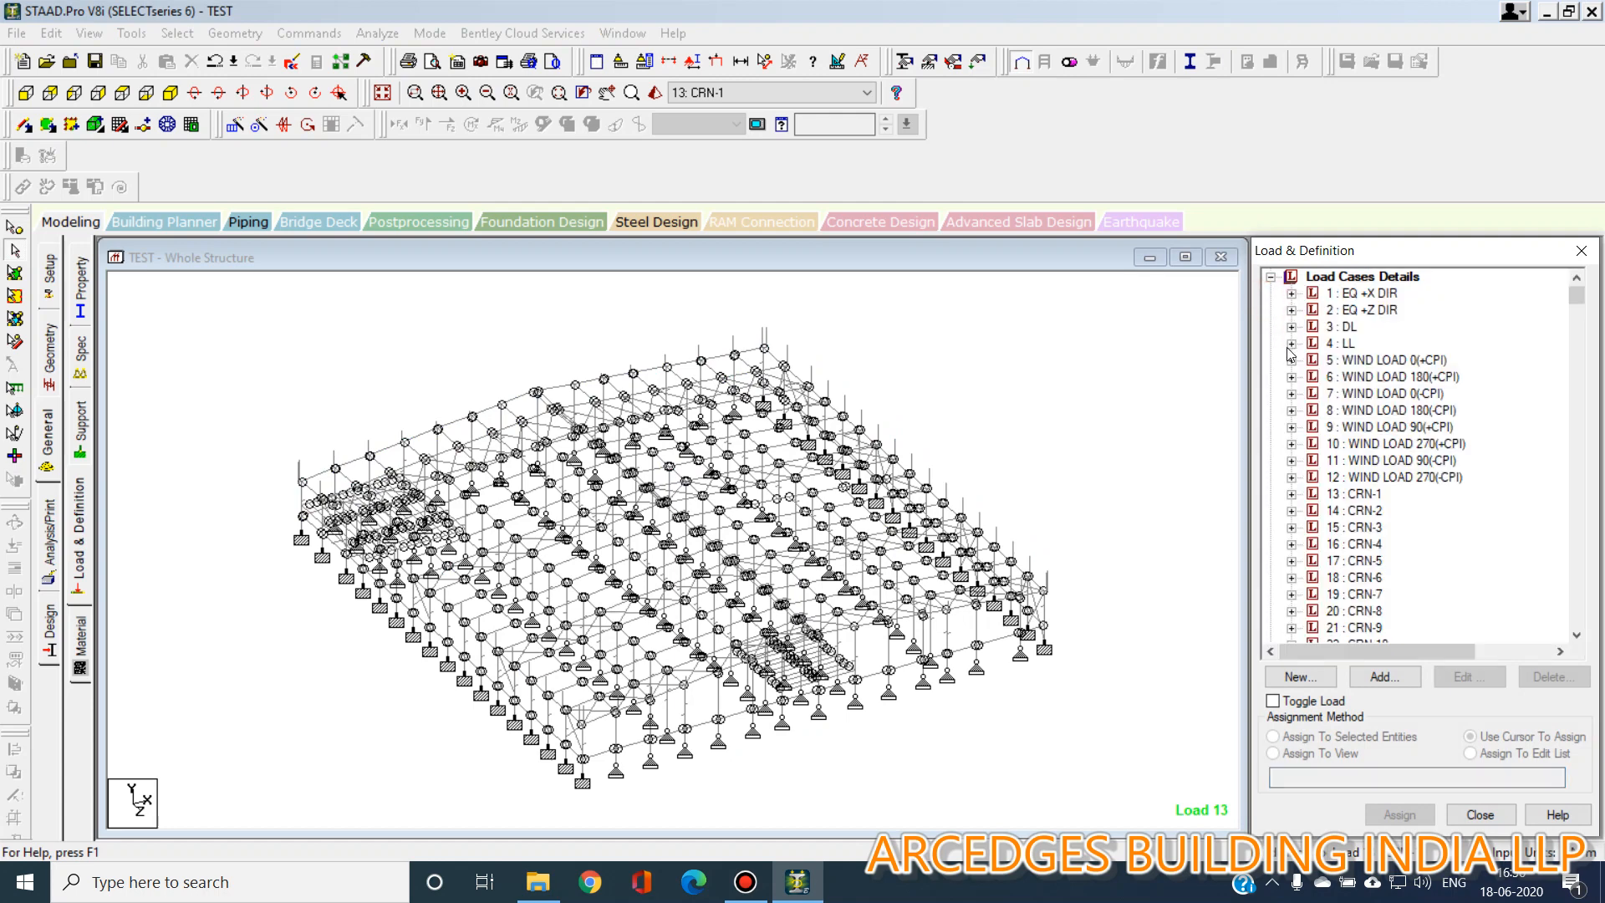
{"action": "left_click", "coordinate": [1292, 326]}
{"action": "left_click", "coordinate": [1394, 342]}
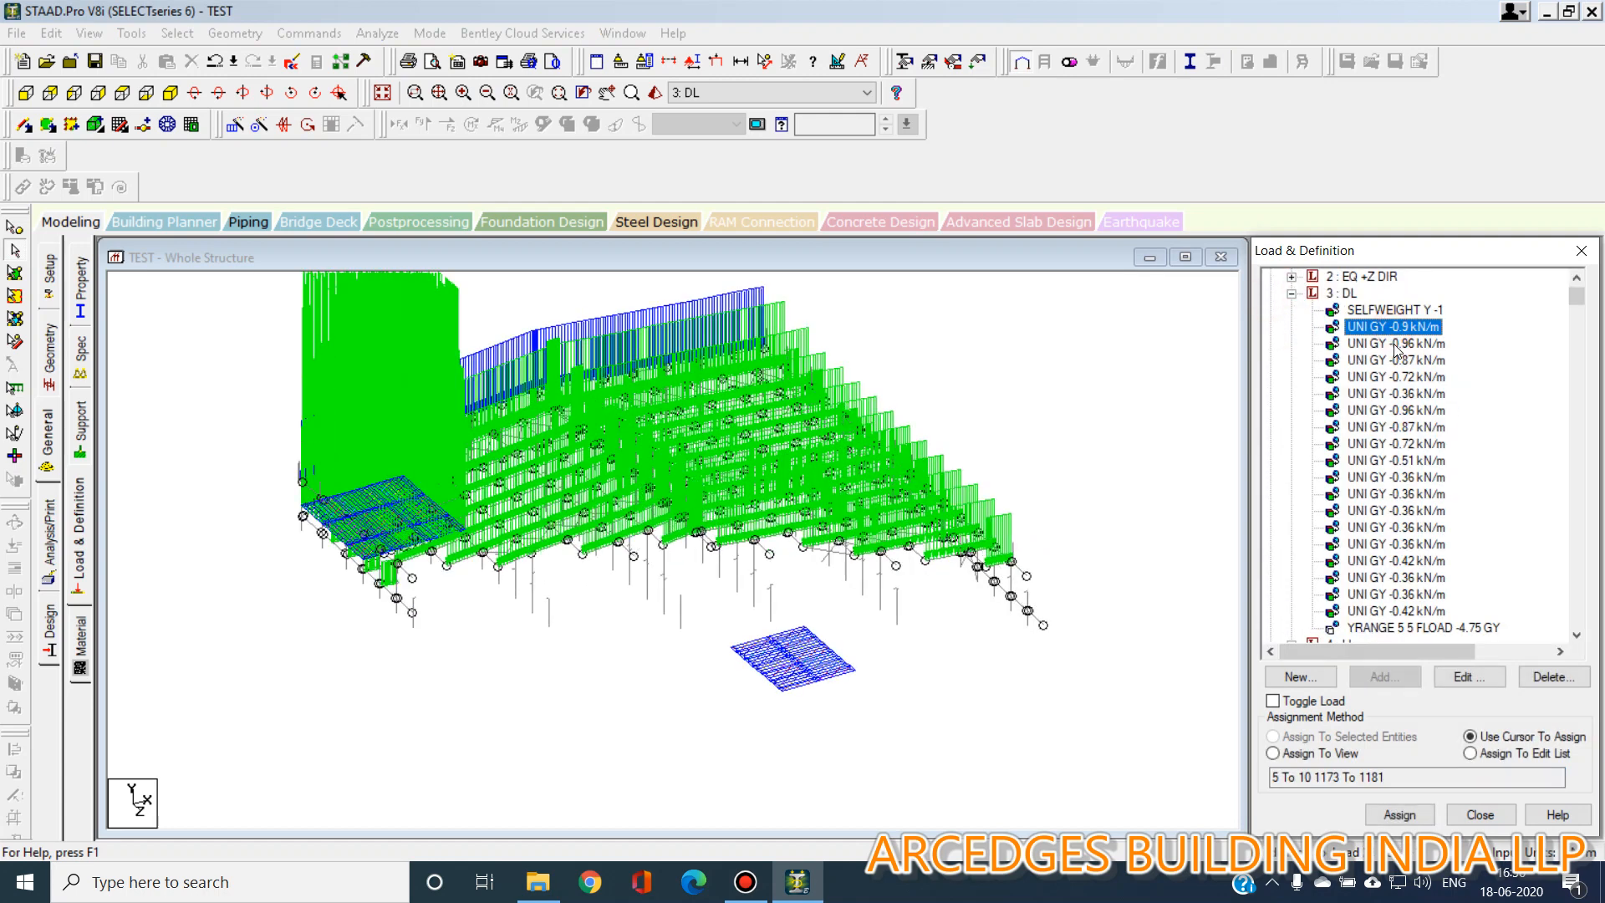
{"action": "left_click", "coordinate": [1404, 379]}
{"action": "left_click", "coordinate": [1409, 461]}
{"action": "left_click", "coordinate": [1411, 543]}
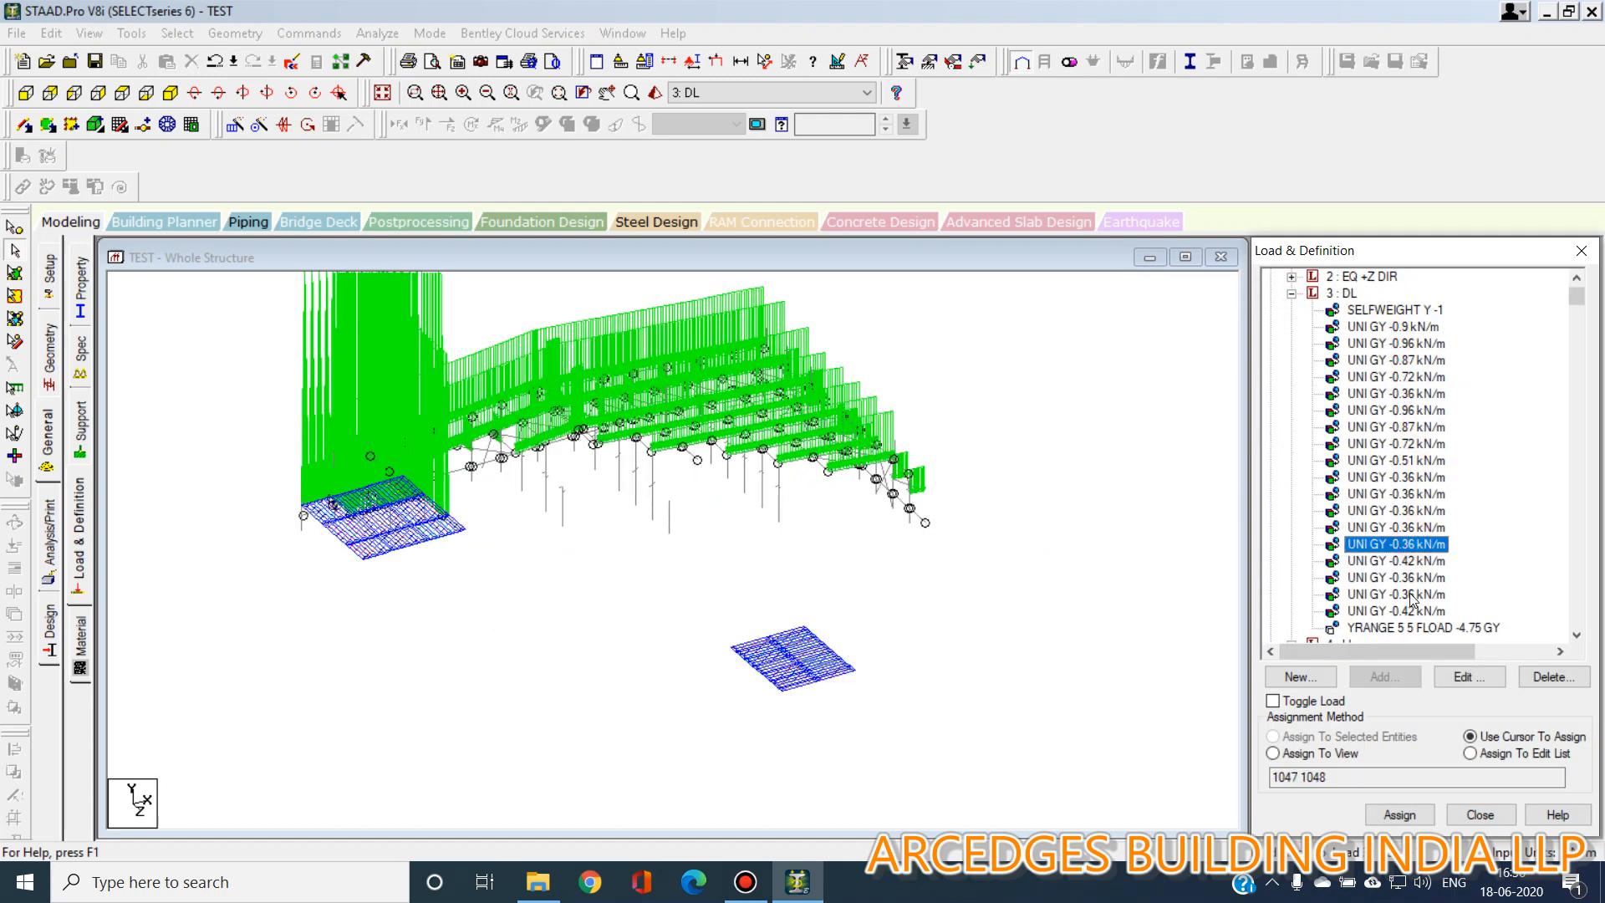
{"action": "left_click", "coordinate": [1409, 596]}
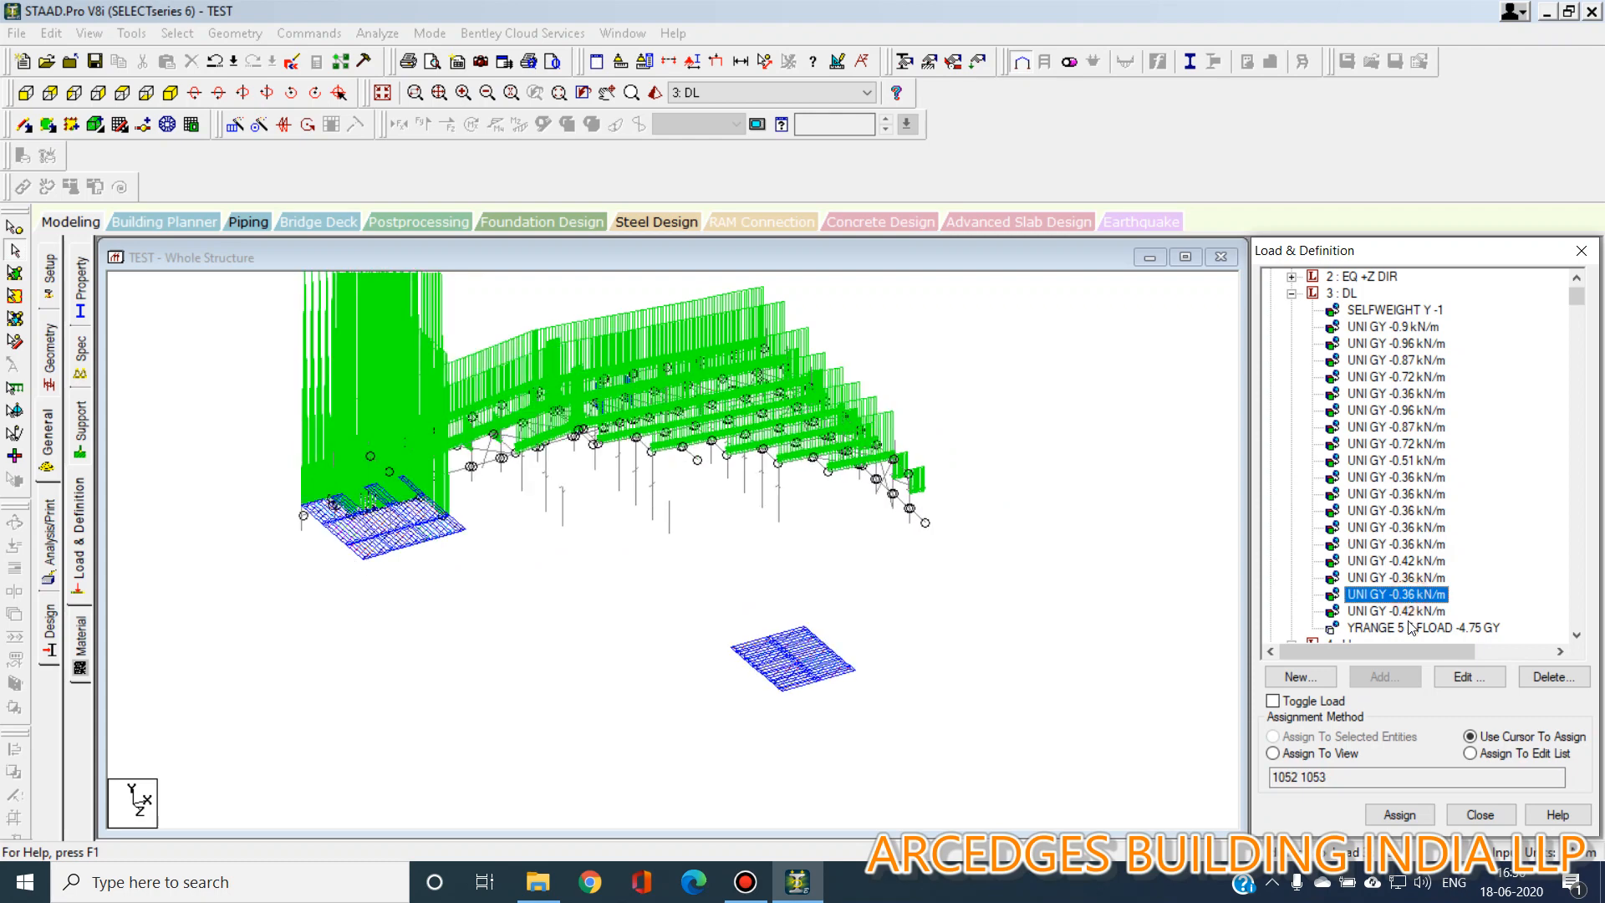
{"action": "left_click", "coordinate": [1291, 293]}
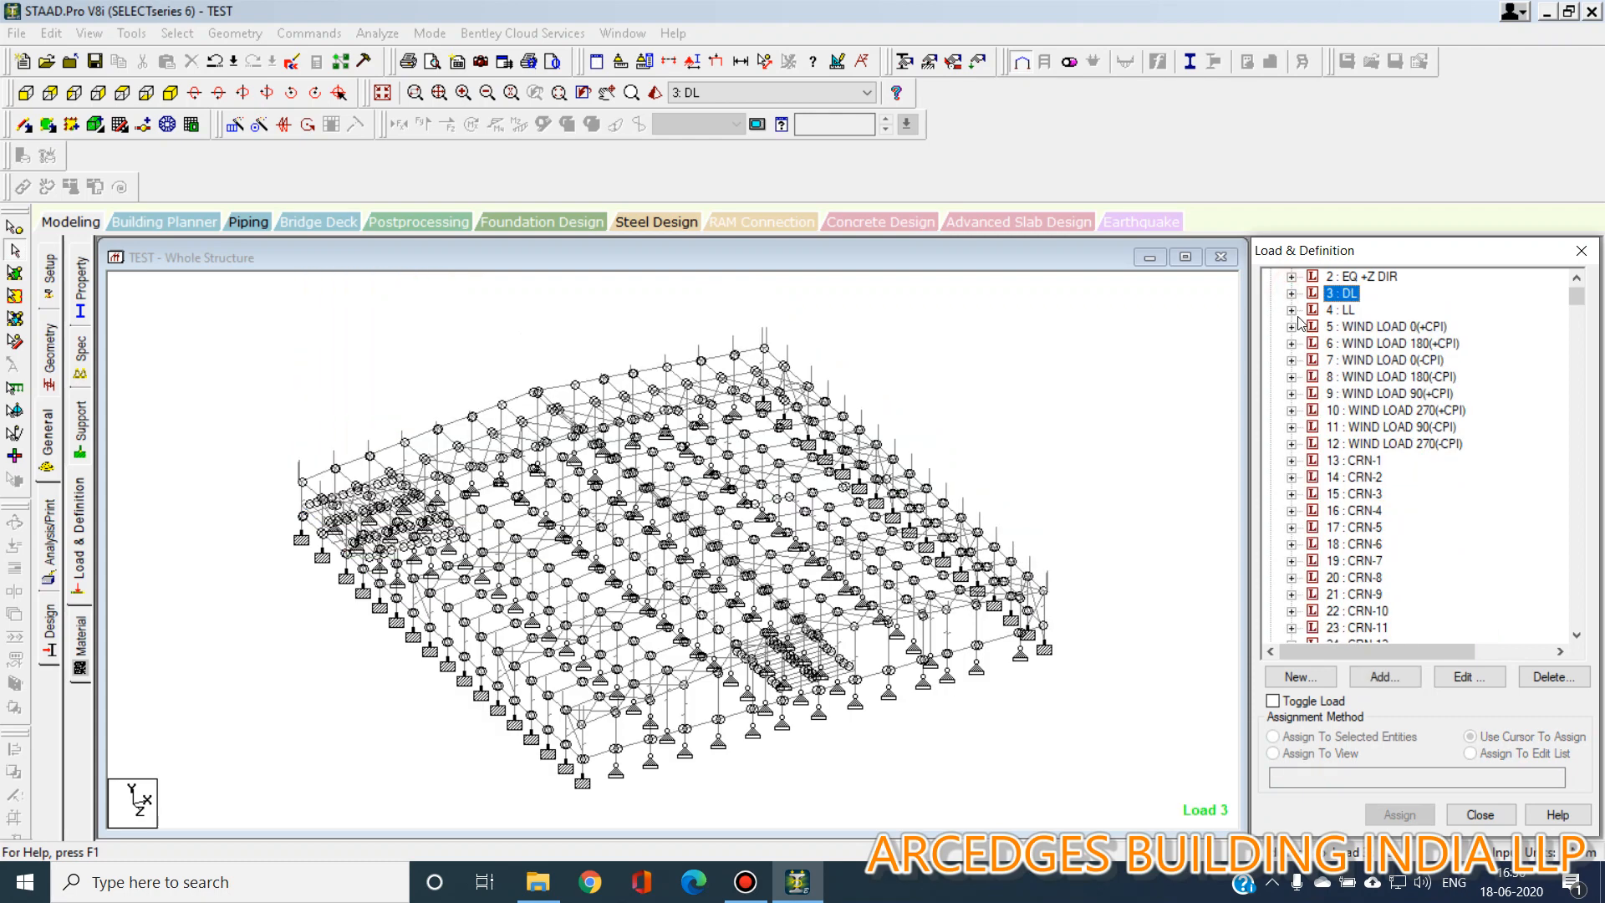
Inspect the LL load case's member loads in the model, accepting the auto save prompt.
{"action": "left_click", "coordinate": [1291, 310]}
{"action": "left_click", "coordinate": [1379, 310]}
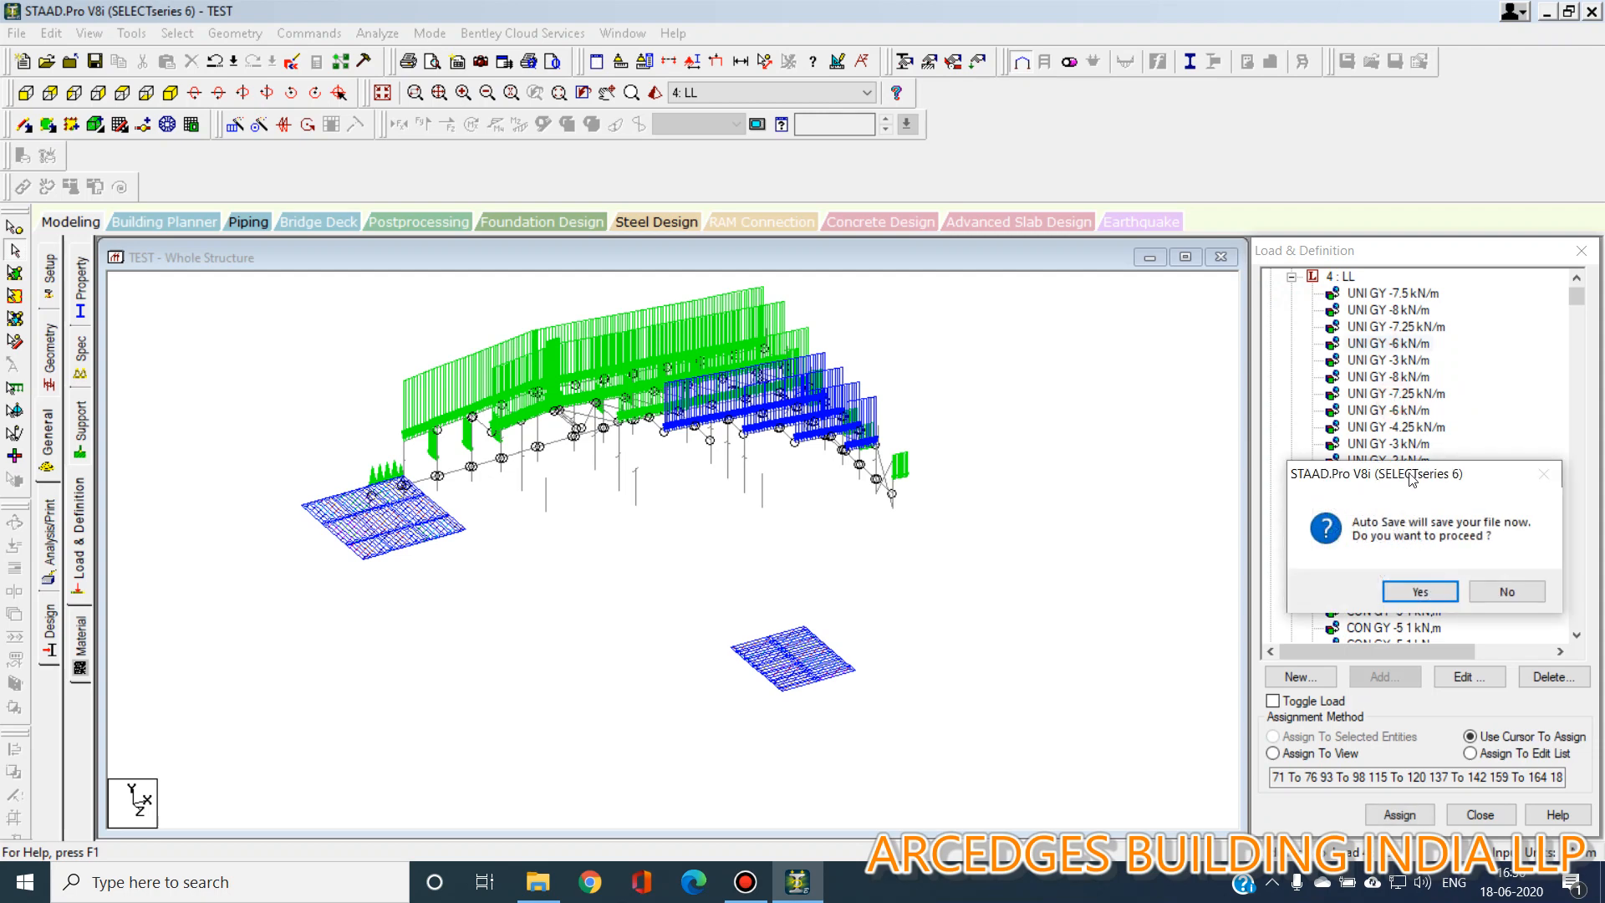
{"action": "left_click", "coordinate": [1419, 592]}
{"action": "left_click", "coordinate": [670, 464]}
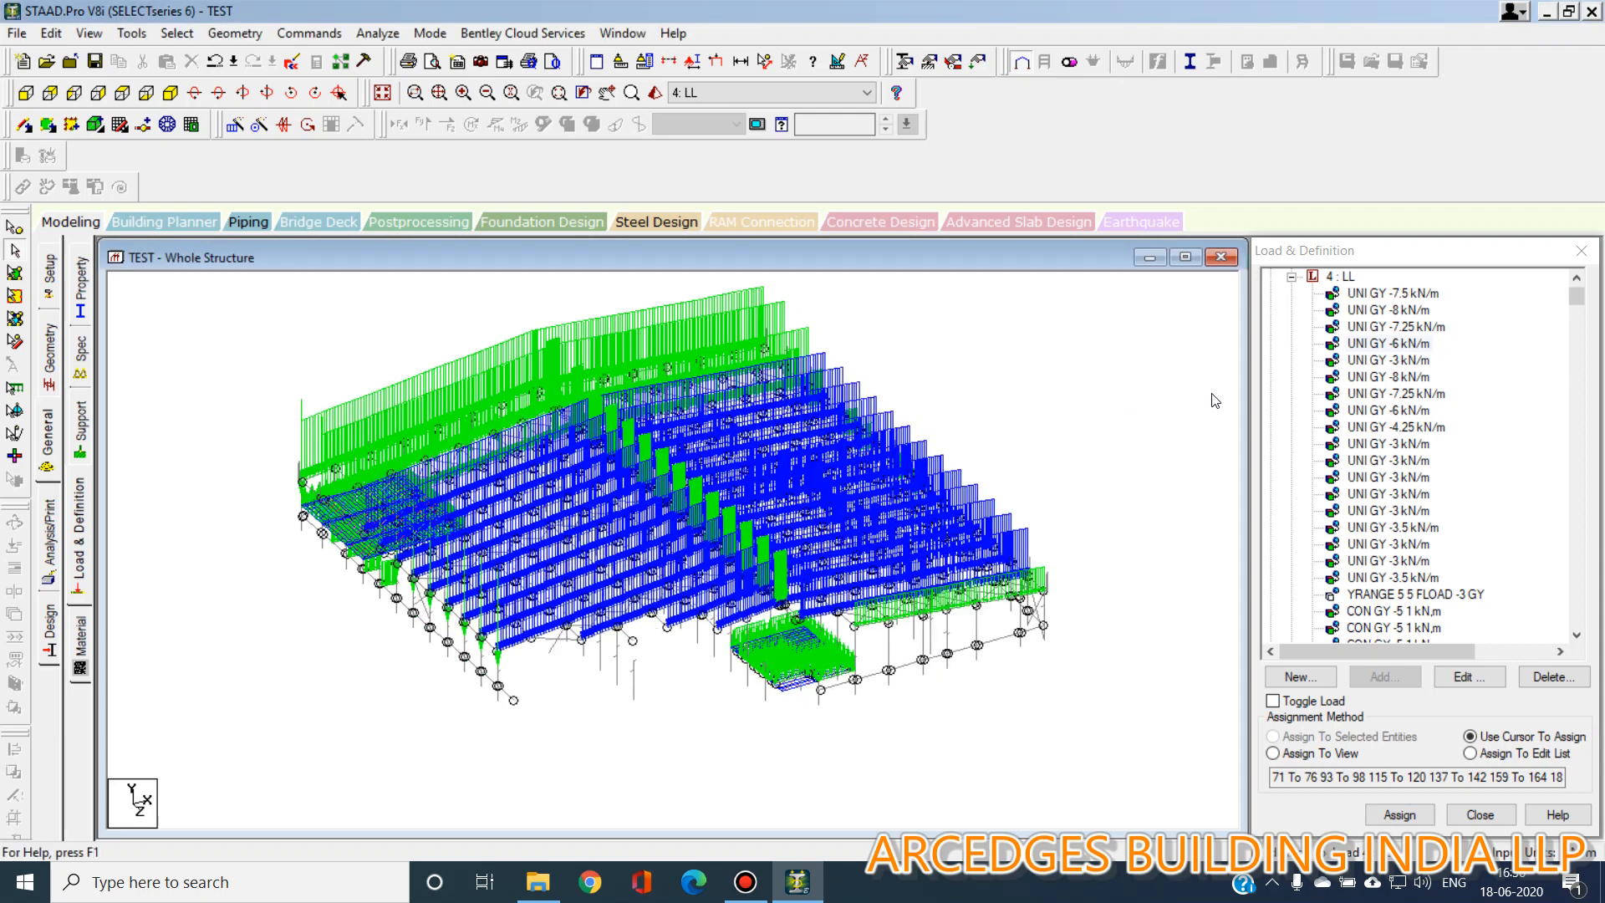
{"action": "left_click", "coordinate": [1291, 277]}
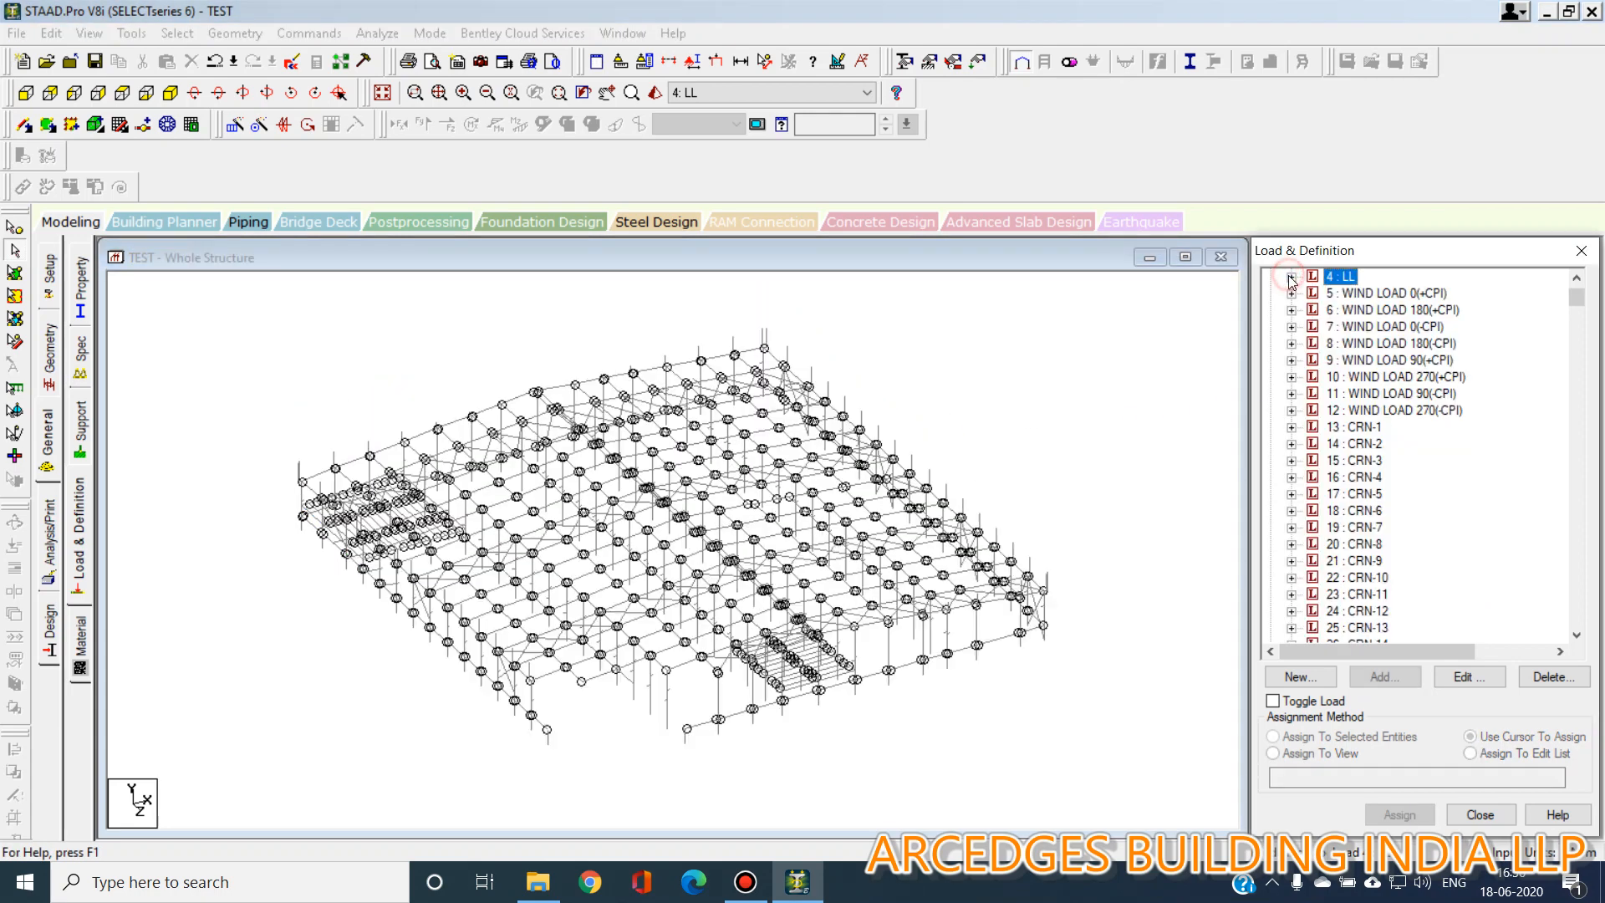
Inspect the member loads of the WIND LOAD 0(+CPI) load case in the model.
{"action": "left_click", "coordinate": [1291, 293]}
{"action": "left_click", "coordinate": [1392, 293]}
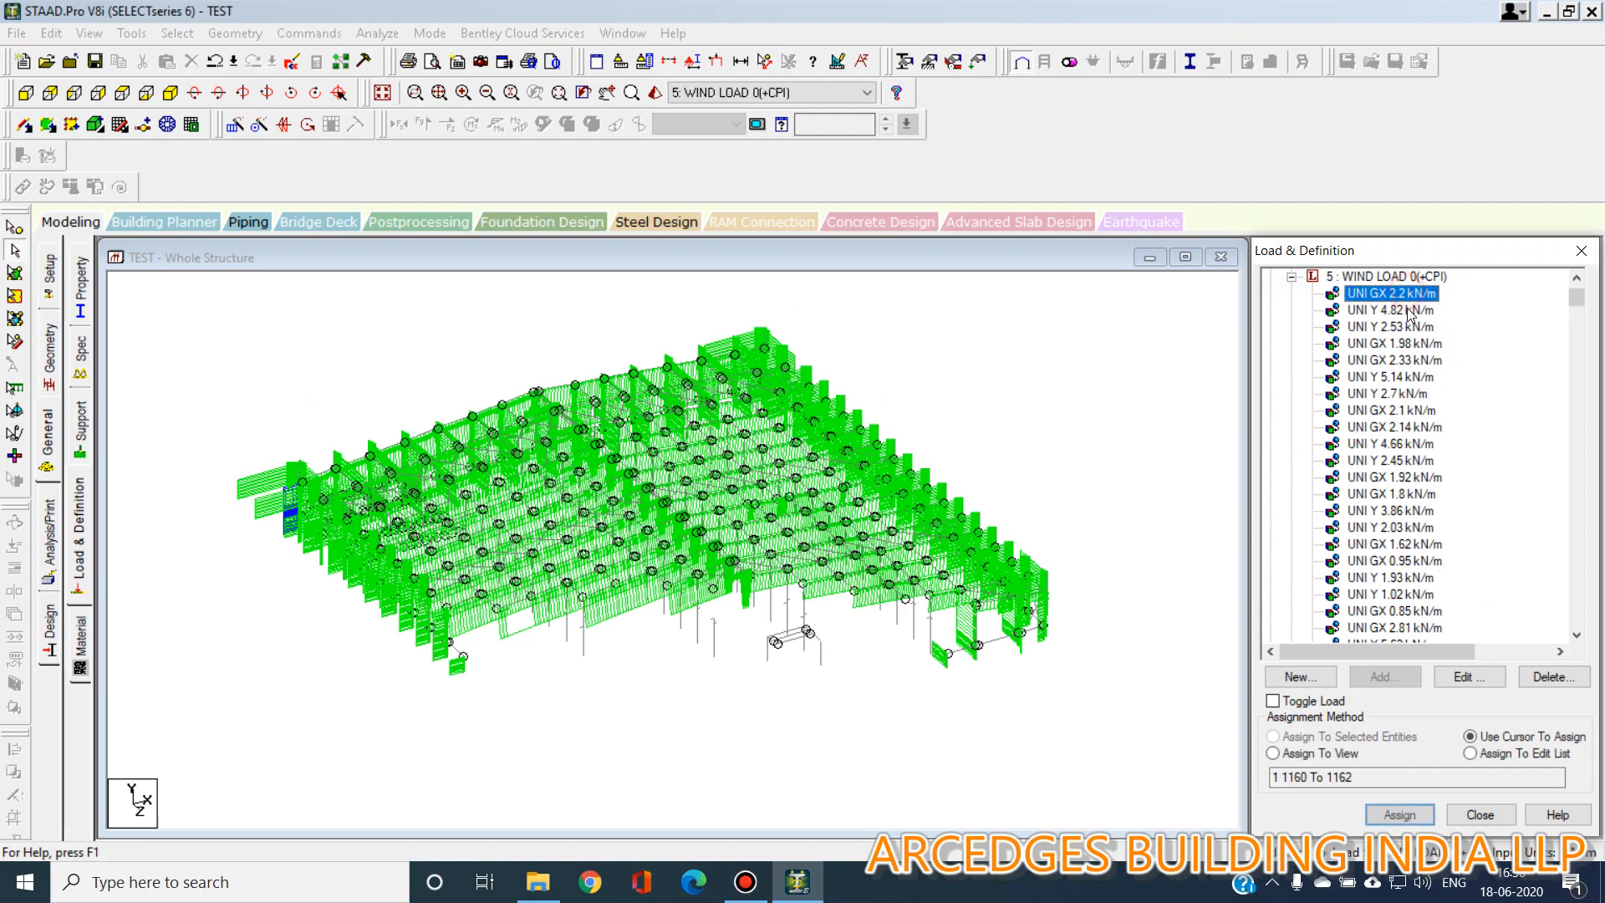
{"action": "left_click", "coordinate": [1391, 310]}
{"action": "left_click", "coordinate": [1392, 359]}
{"action": "left_click", "coordinate": [1391, 443]}
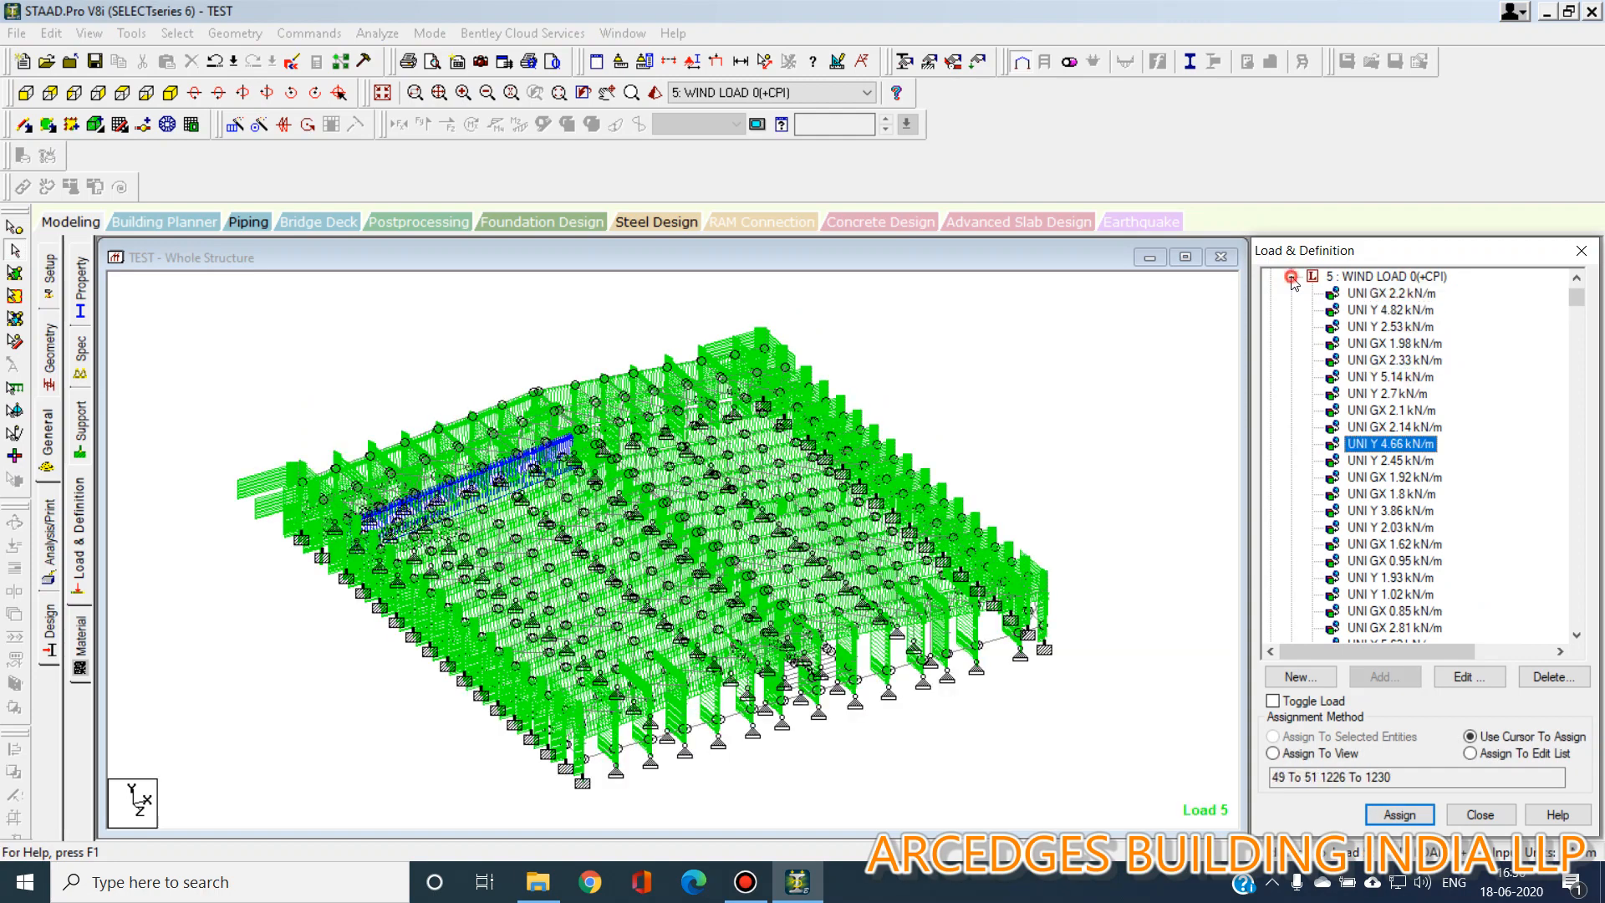
{"action": "left_click", "coordinate": [1291, 277]}
{"action": "left_click", "coordinate": [1024, 418]}
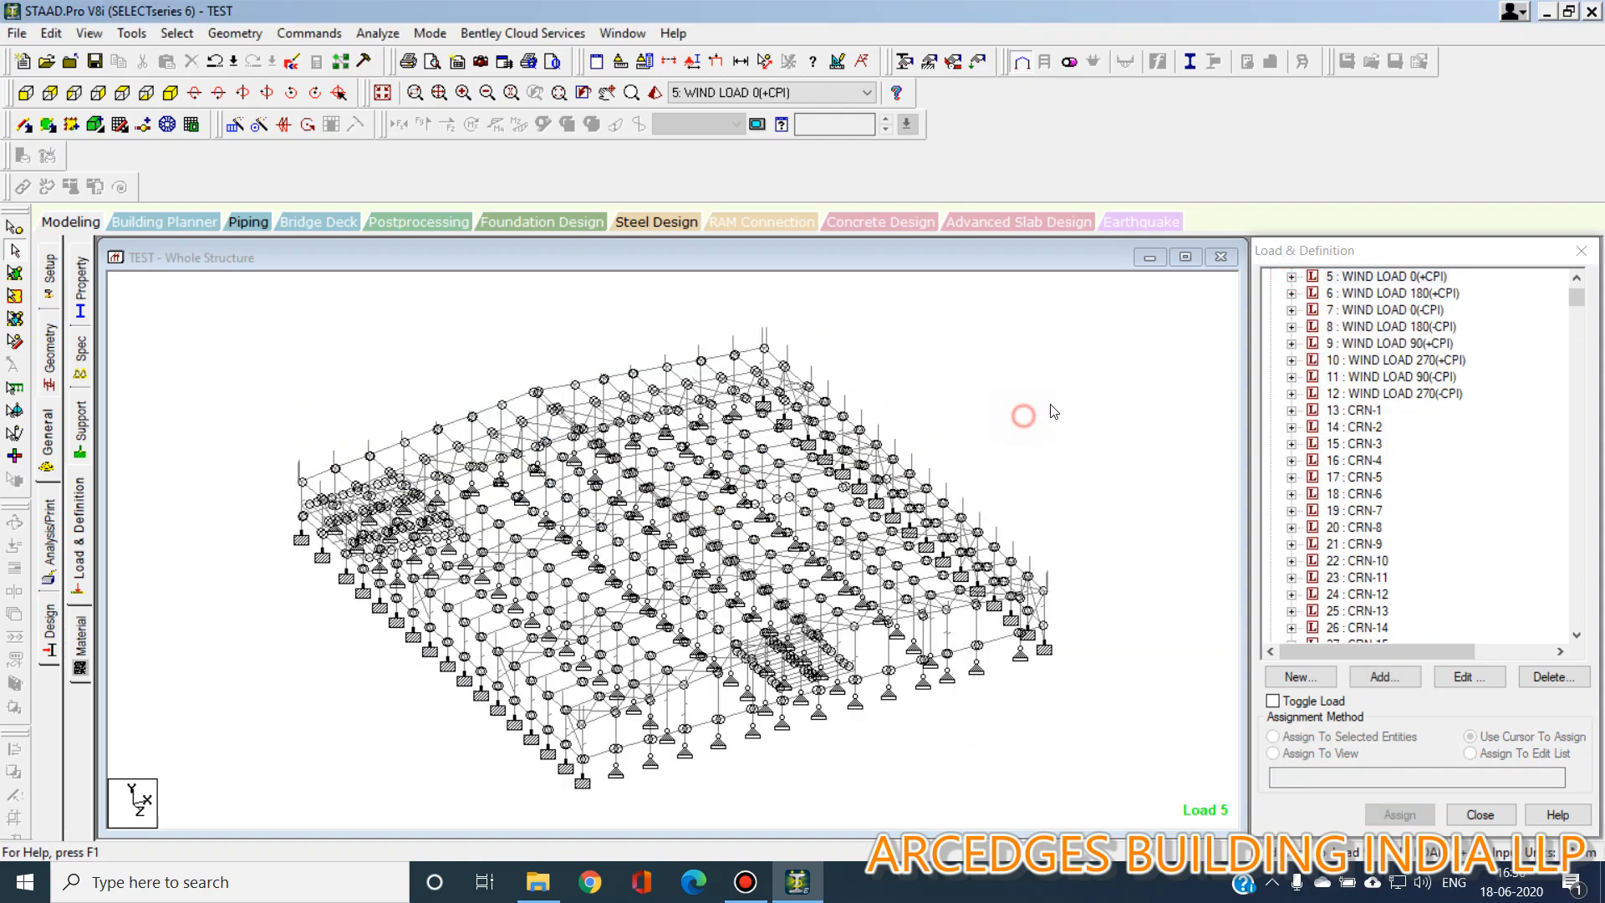
Review the section property assignments by highlighting the members of each Taper property reference, then select the whole structure.
{"action": "left_click", "coordinate": [77, 288]}
{"action": "left_click", "coordinate": [1381, 474]}
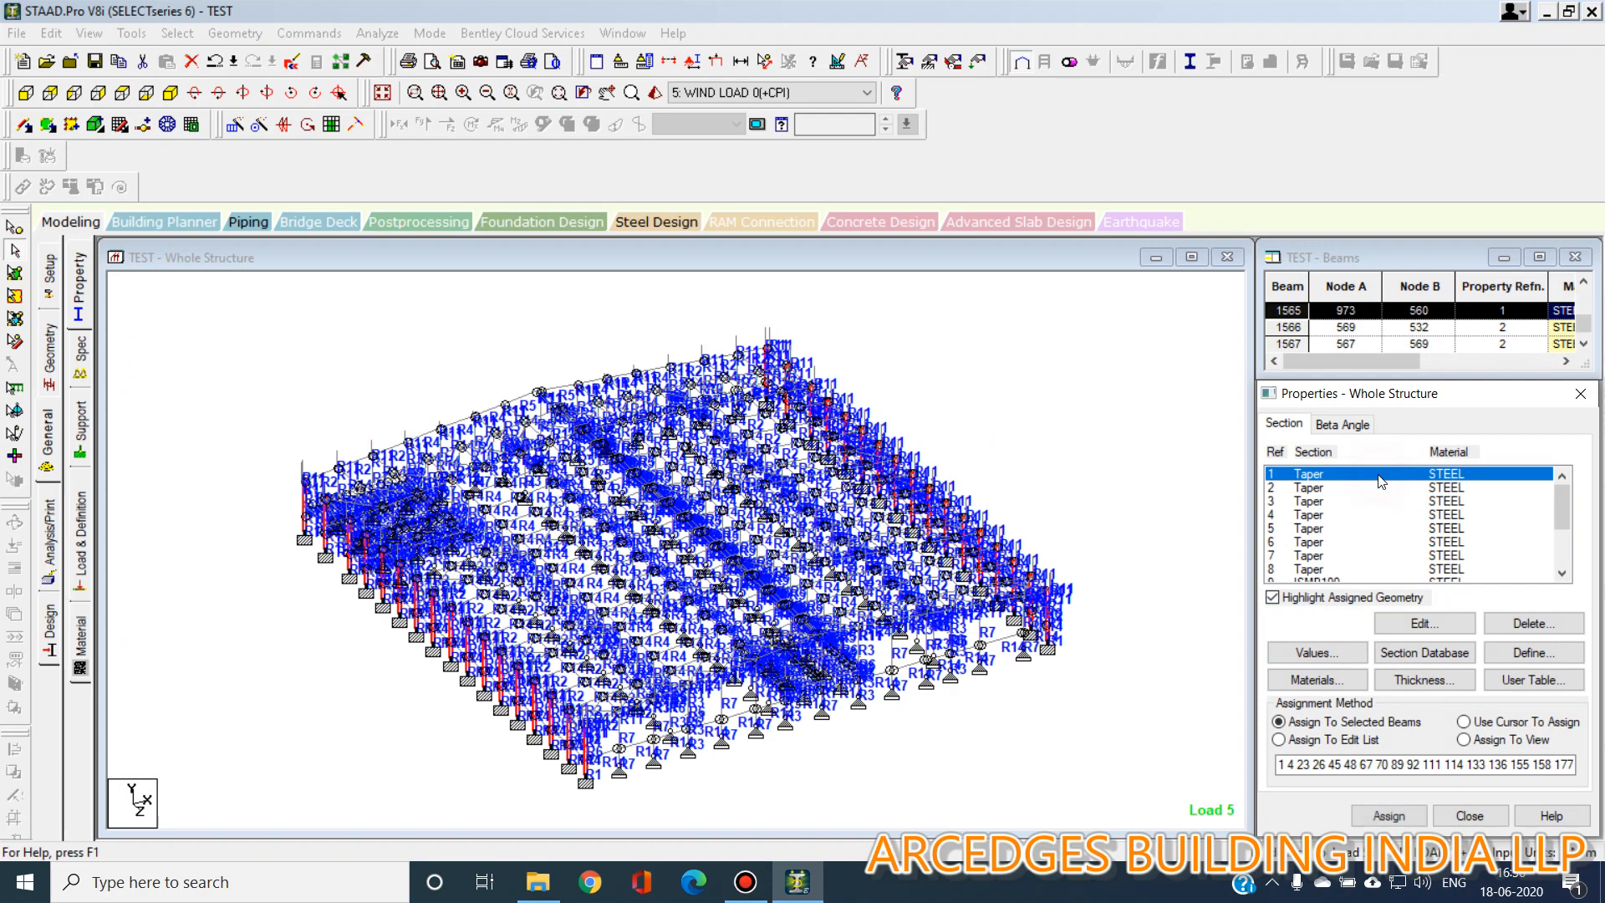
{"action": "left_click", "coordinate": [1374, 487]}
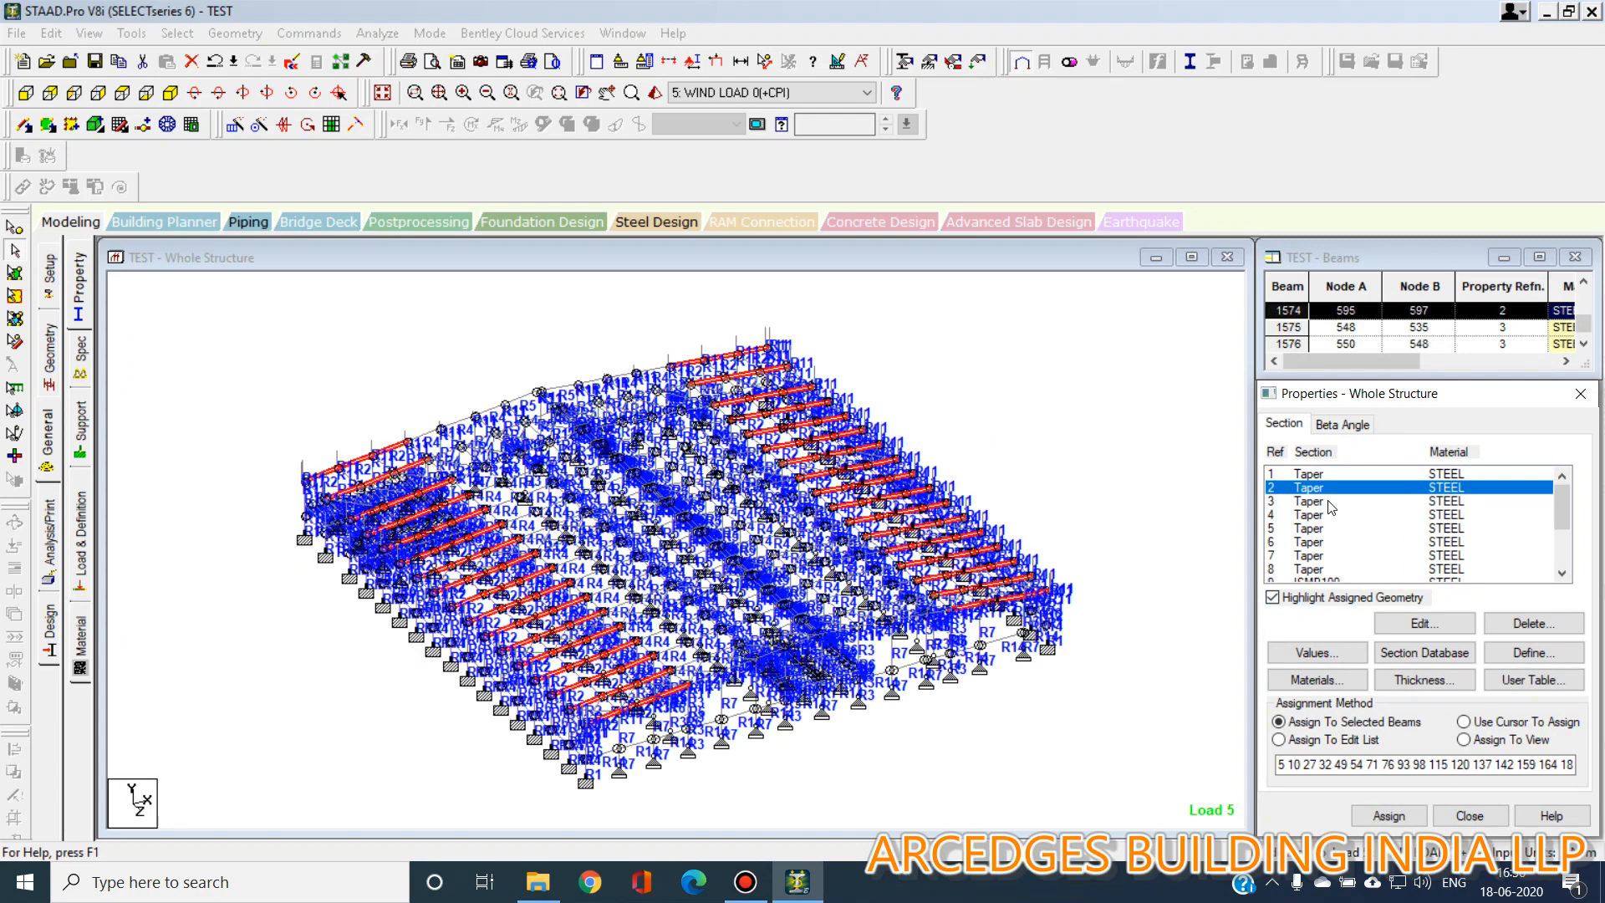
{"action": "left_click", "coordinate": [1331, 501]}
{"action": "left_click", "coordinate": [1335, 514]}
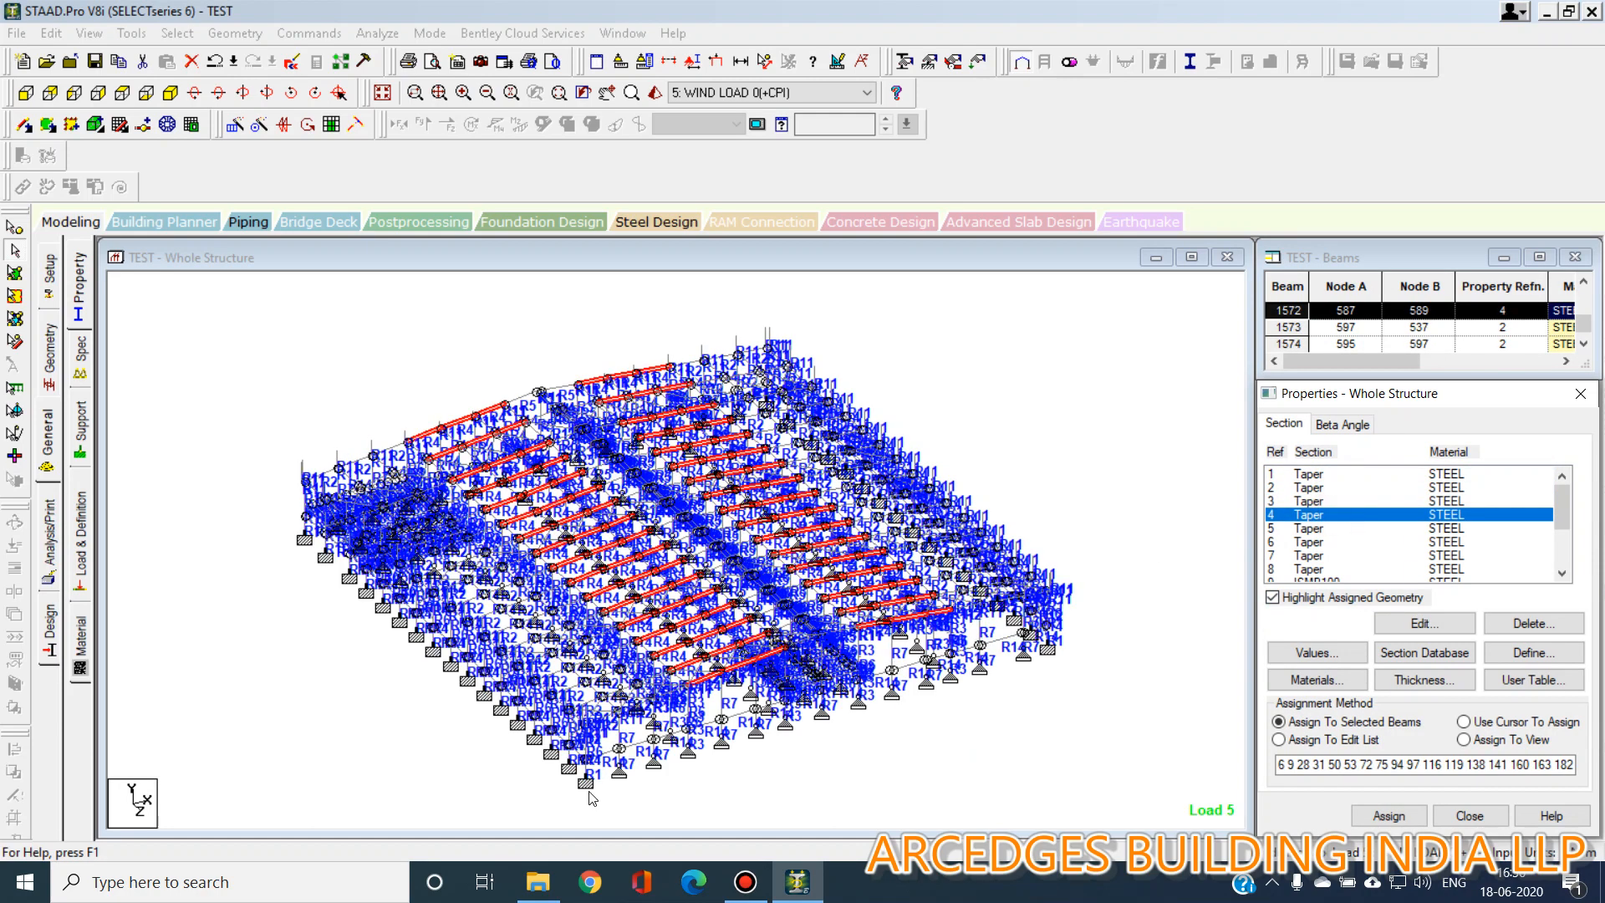
{"action": "left_click", "coordinate": [1358, 473]}
{"action": "left_click", "coordinate": [1463, 721]}
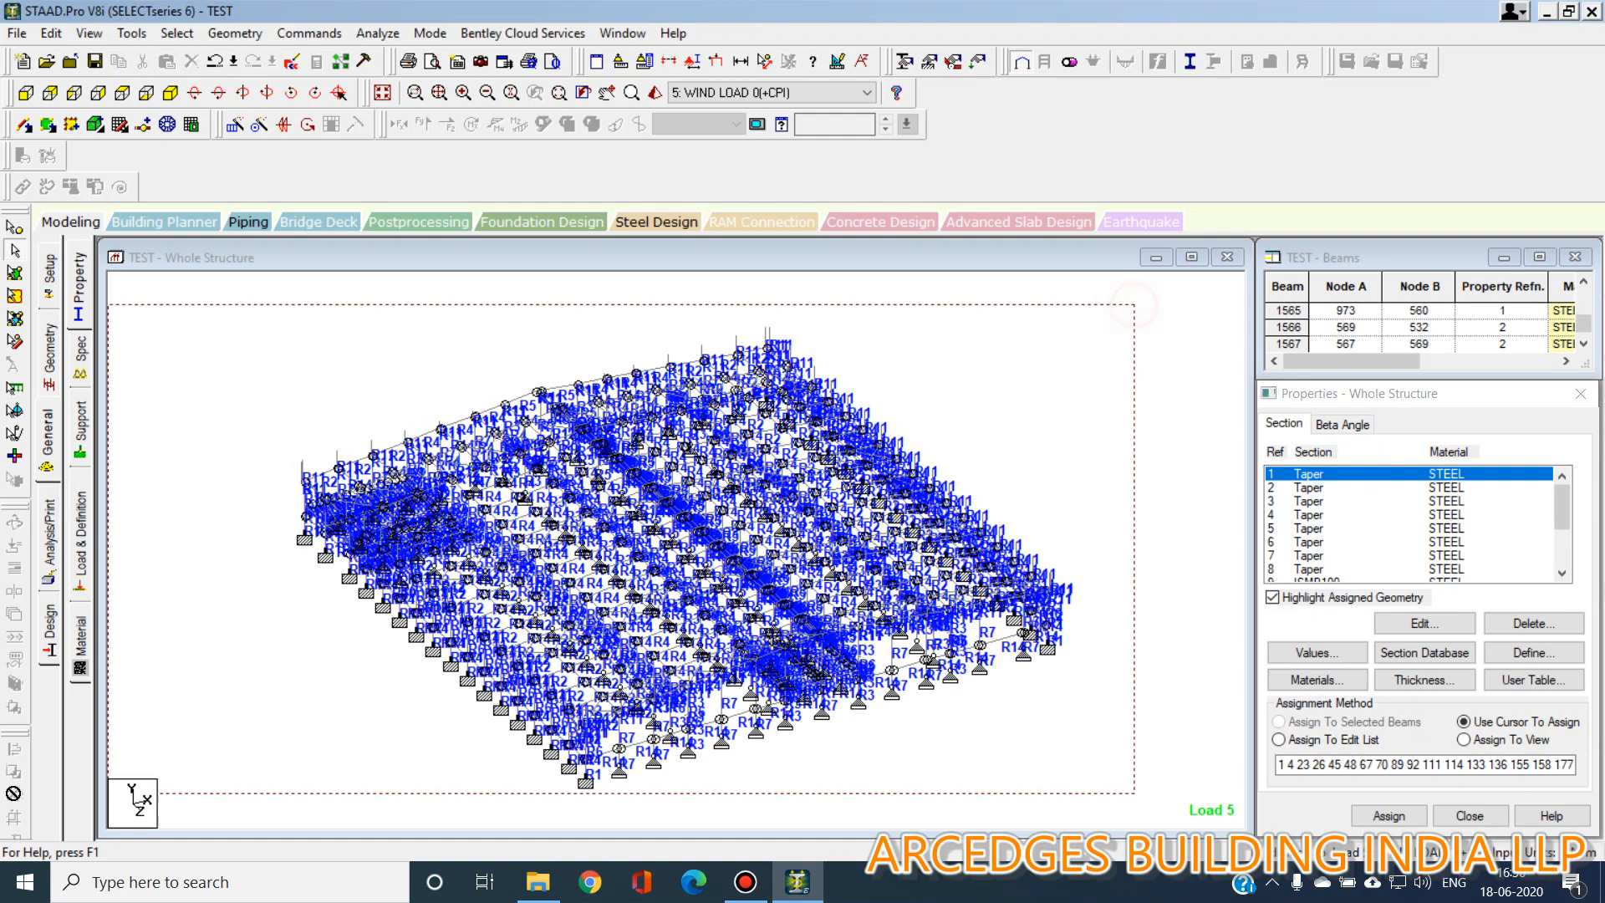
{"action": "left_click_drag", "start_coordinate": [1134, 305], "coordinate": [14, 793]}
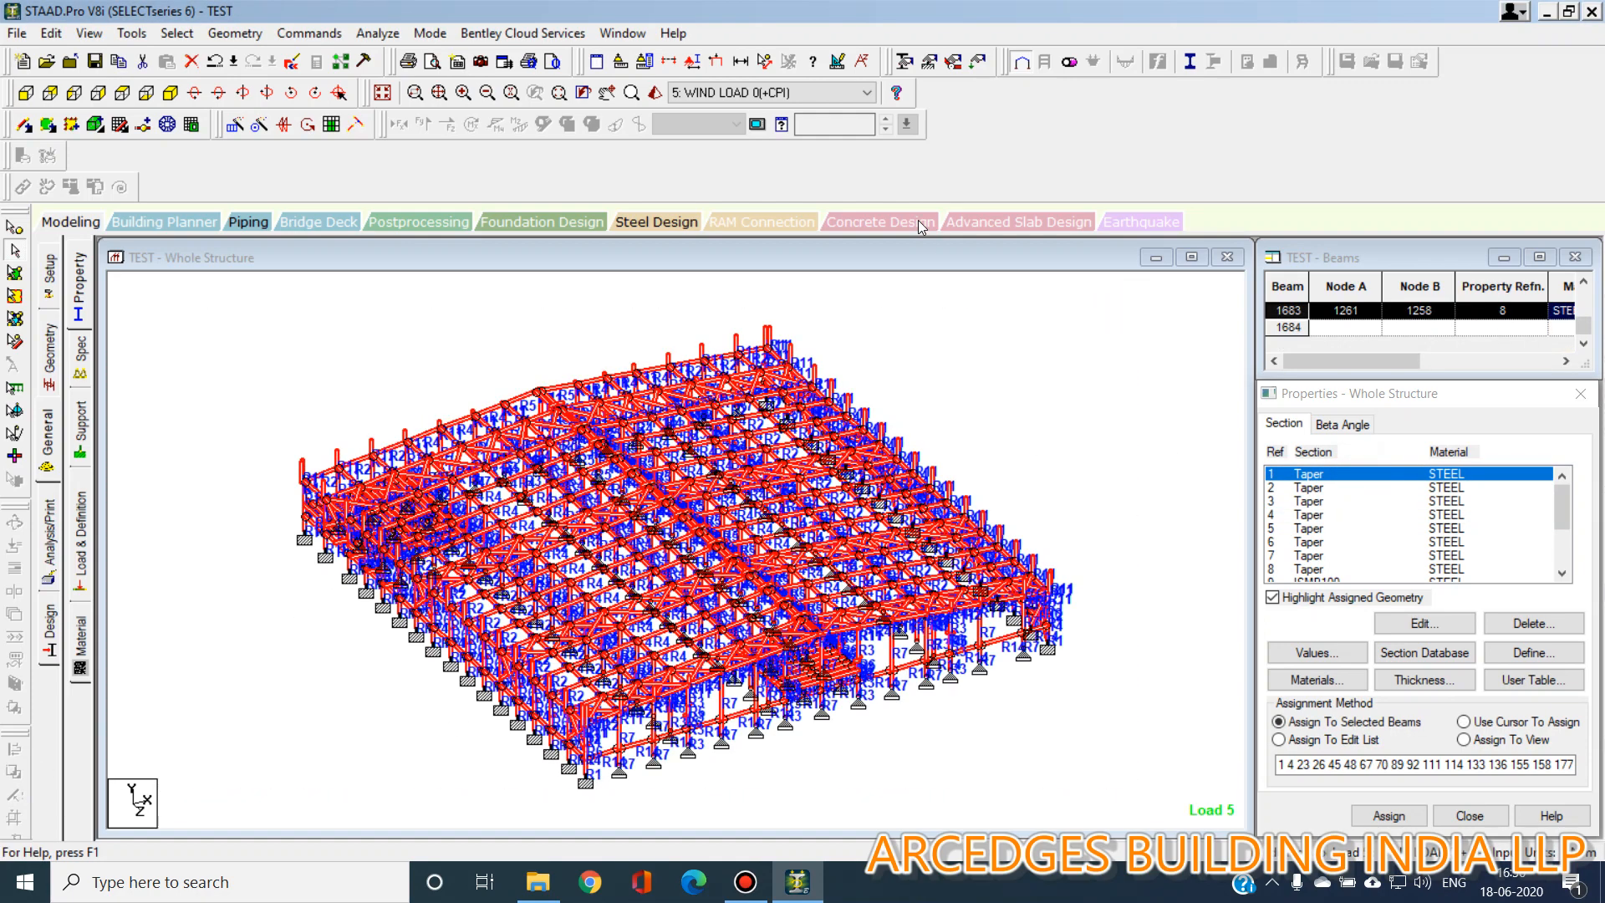
Open a 3D rendered view of the structure and inspect the frames, bracing and mezzanine from closer angles.
{"action": "left_click", "coordinate": [654, 92]}
{"action": "double_click", "coordinate": [898, 308]}
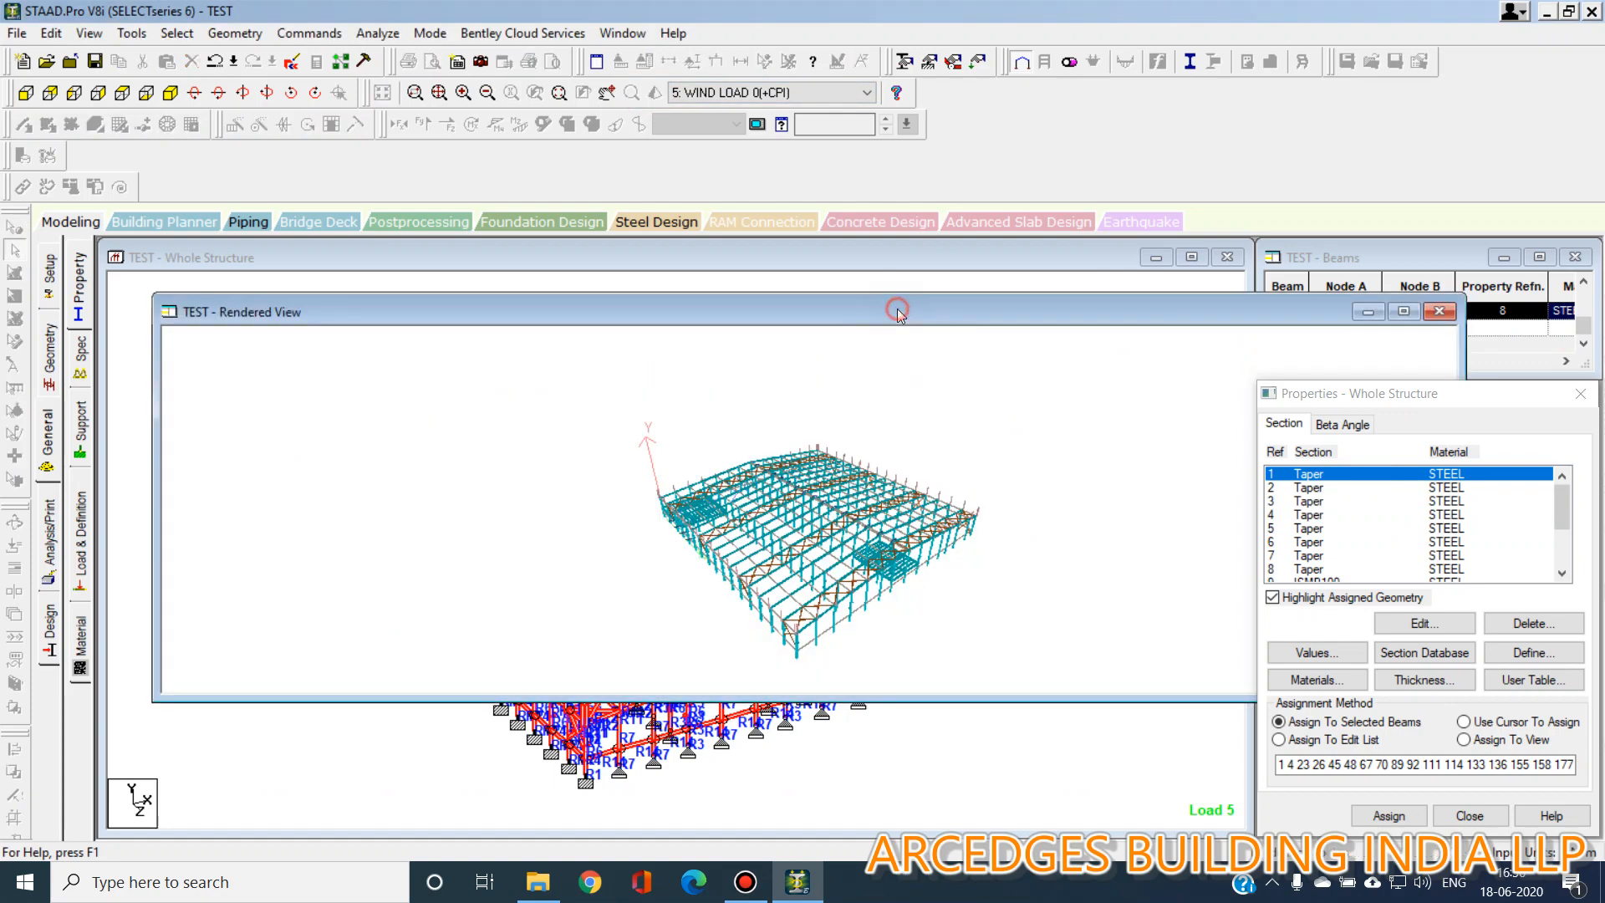
{"action": "scroll", "coordinate": [932, 720], "scroll_direction": "up", "scroll_amount": 3}
{"action": "left_click_drag", "start_coordinate": [982, 674], "coordinate": [916, 608]}
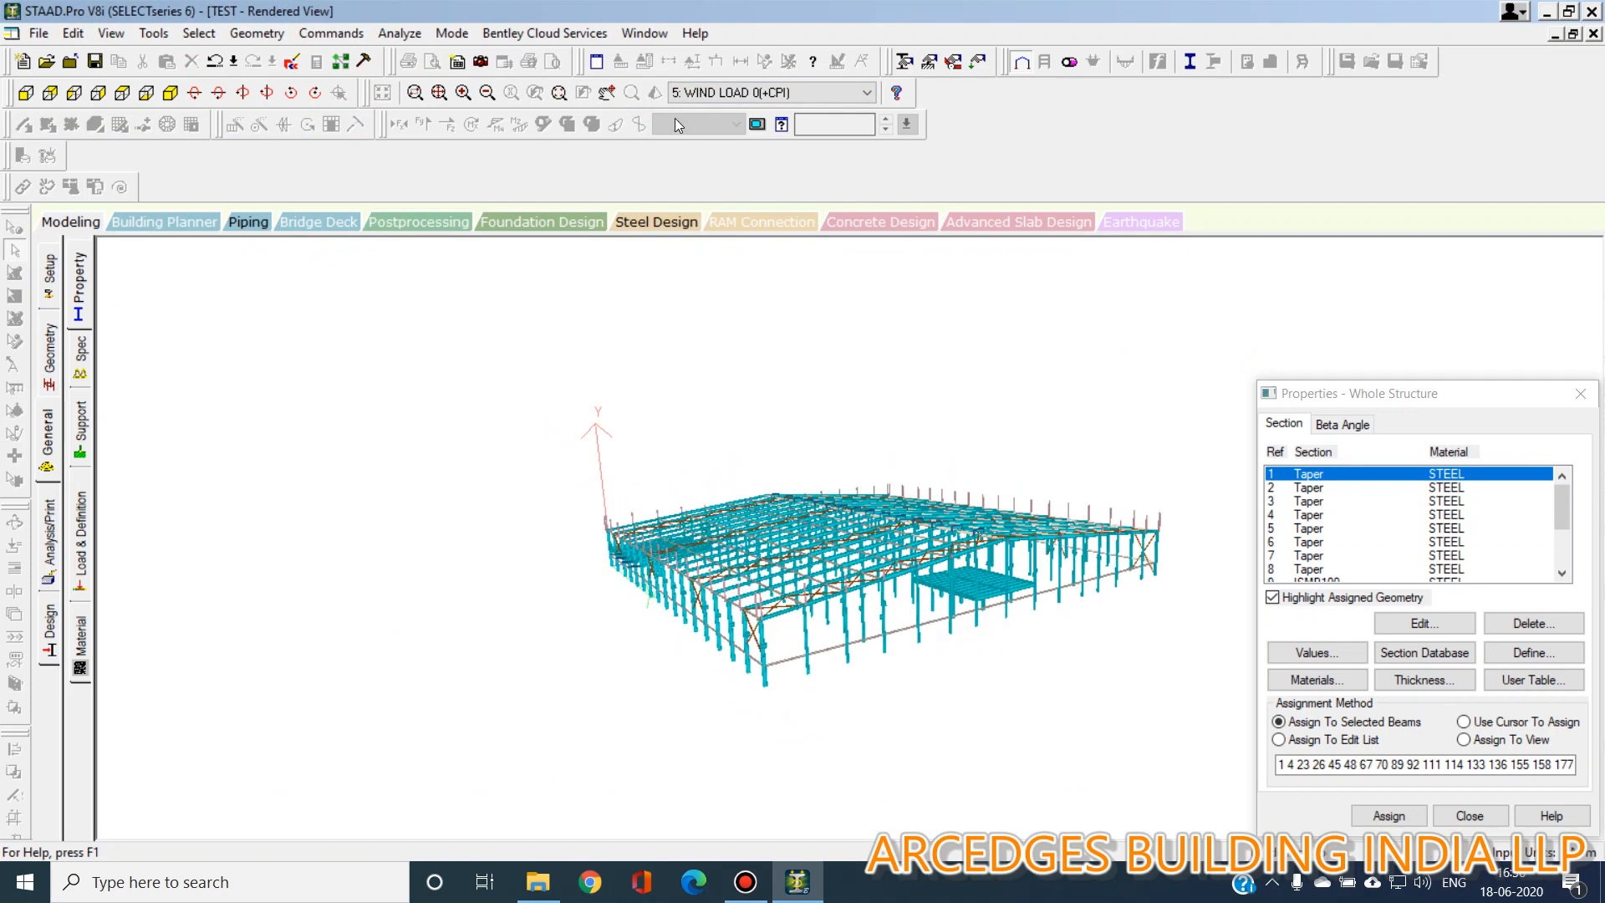
{"action": "left_click", "coordinate": [559, 92]}
{"action": "left_click_drag", "start_coordinate": [607, 526], "coordinate": [848, 706]}
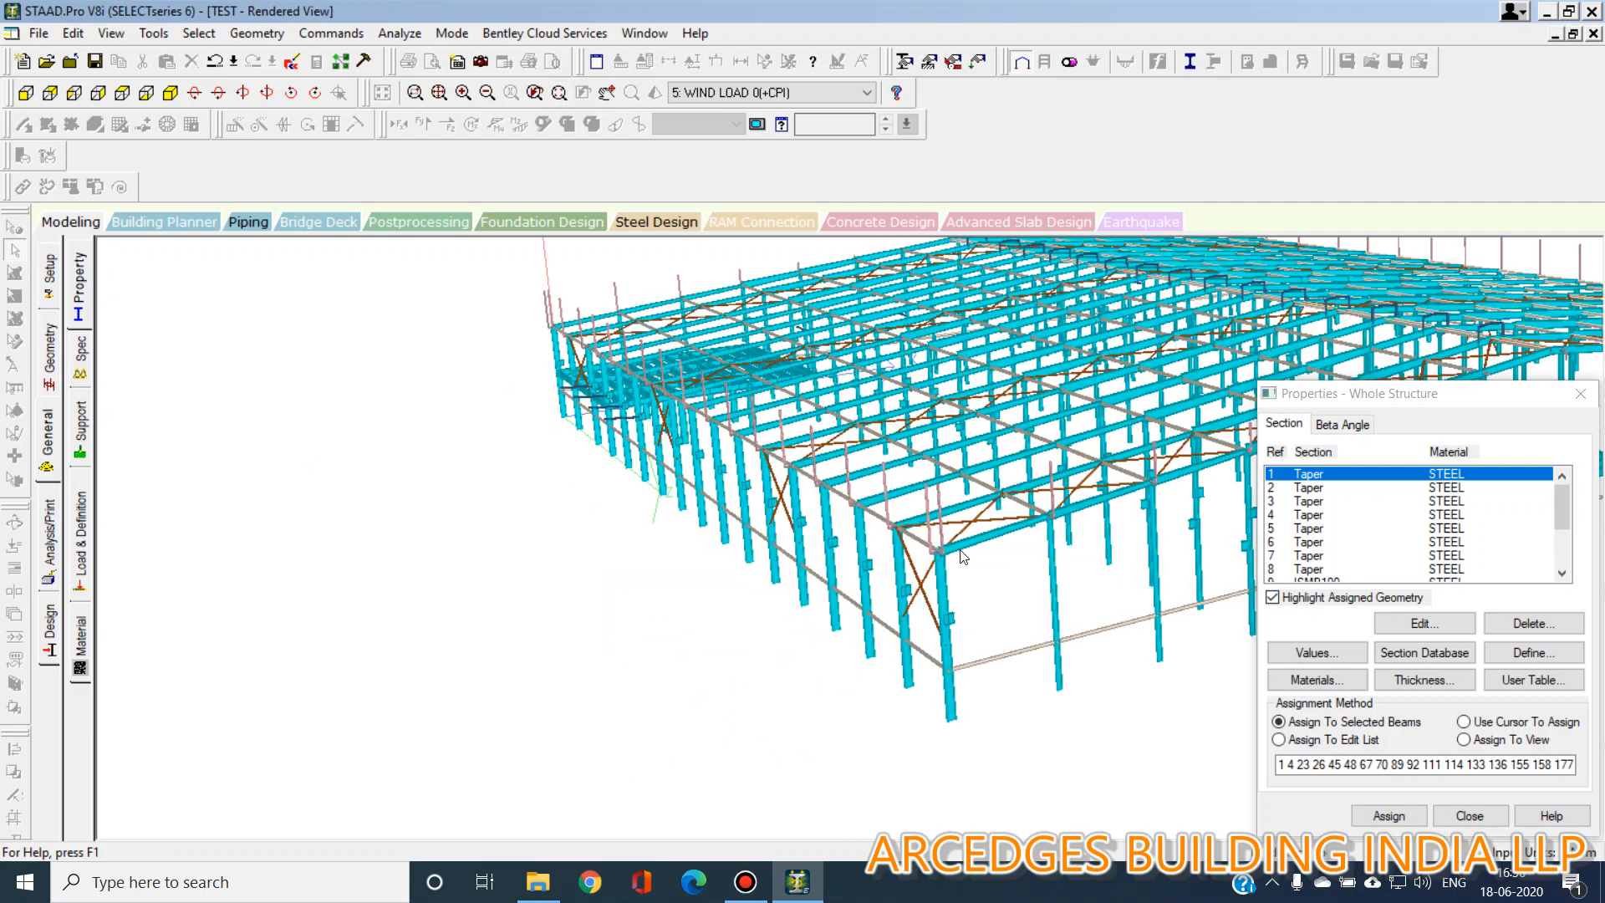
{"action": "scroll", "coordinate": [1056, 654], "scroll_direction": "up", "scroll_amount": 5}
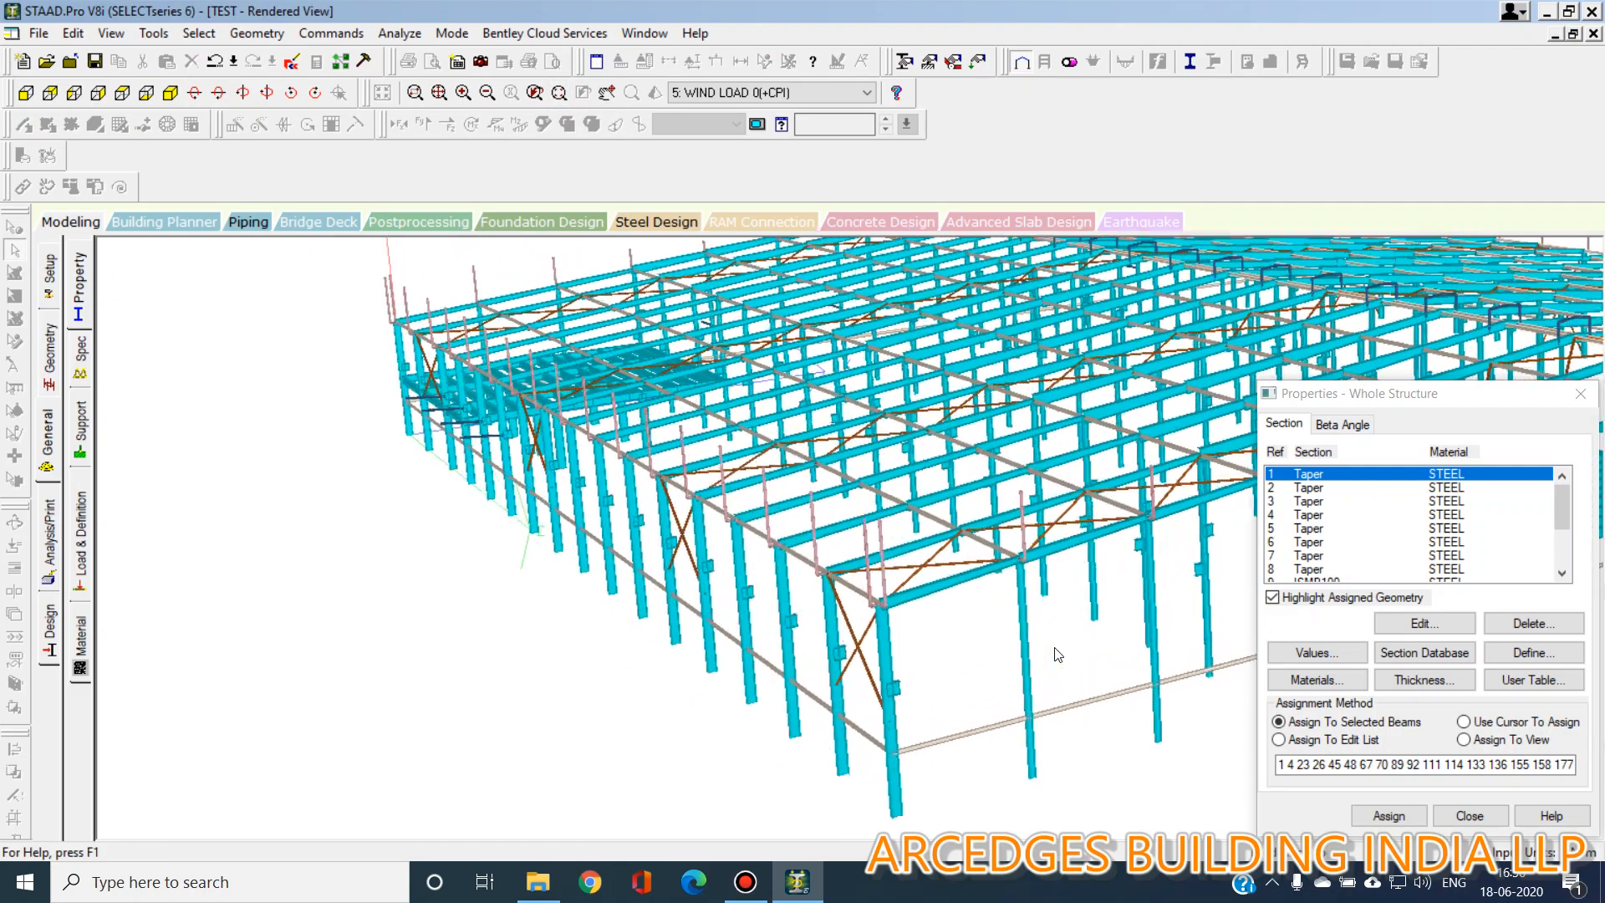
{"action": "left_click_drag", "start_coordinate": [1114, 627], "coordinate": [1165, 663]}
{"action": "left_click", "coordinate": [60, 222]}
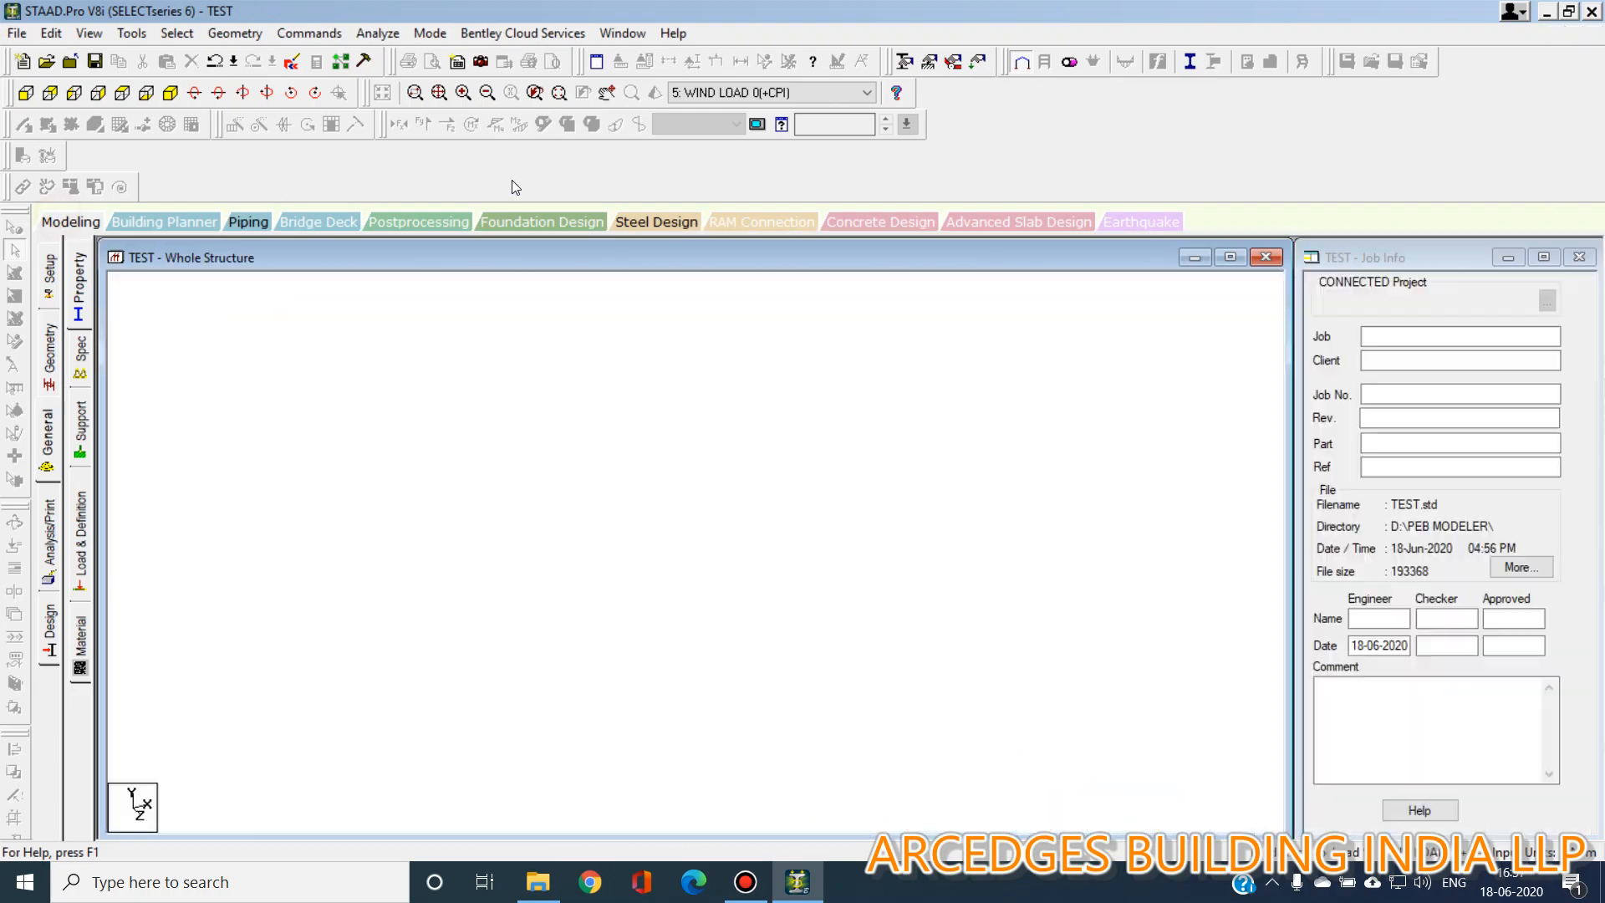